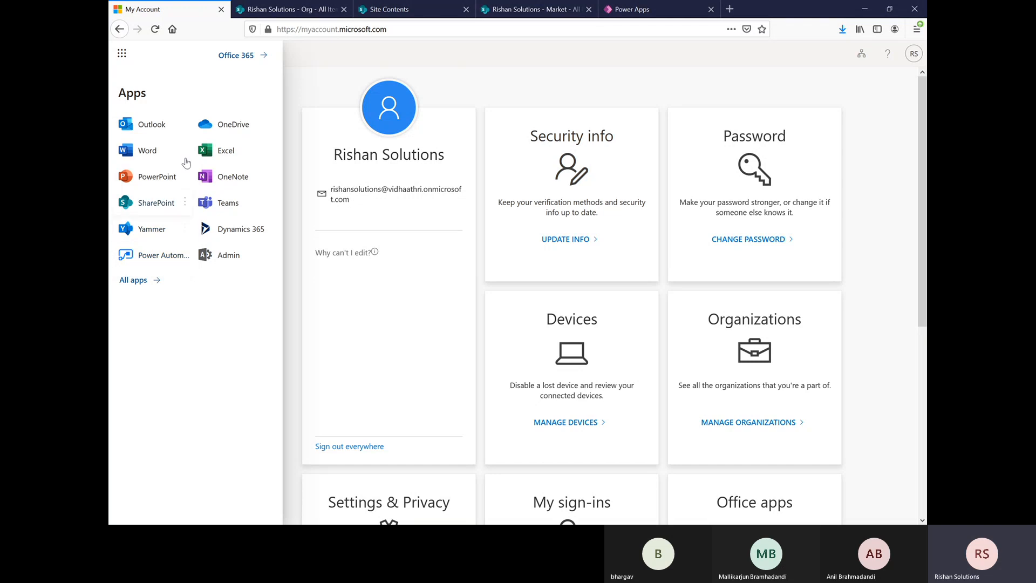
Step: Open Power Apps from the full list of Office 365 apps
{"action": "left_click", "coordinate": [138, 281]}
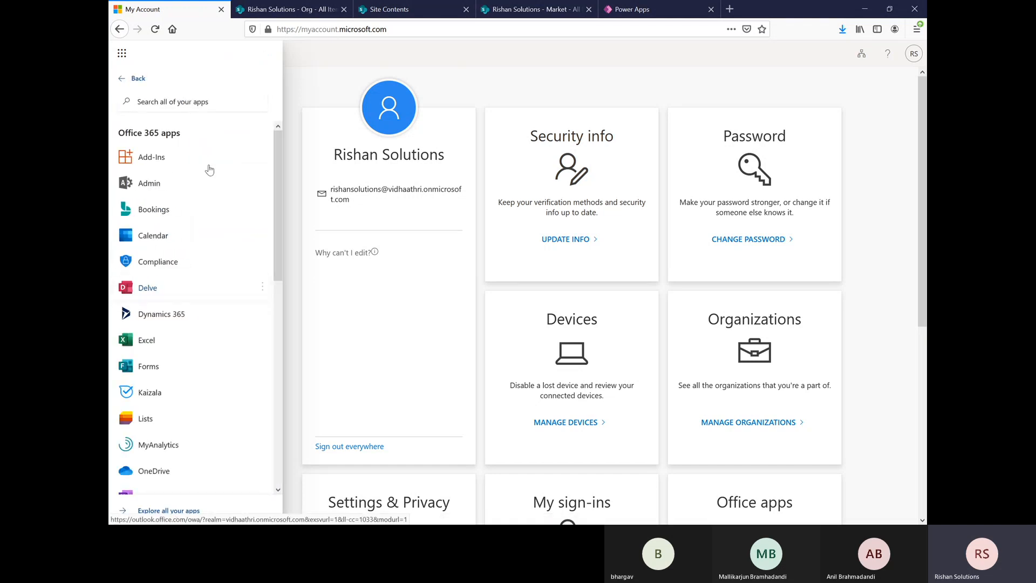
{"action": "scroll", "coordinate": [192, 342], "scroll_direction": "down", "scroll_amount": 5}
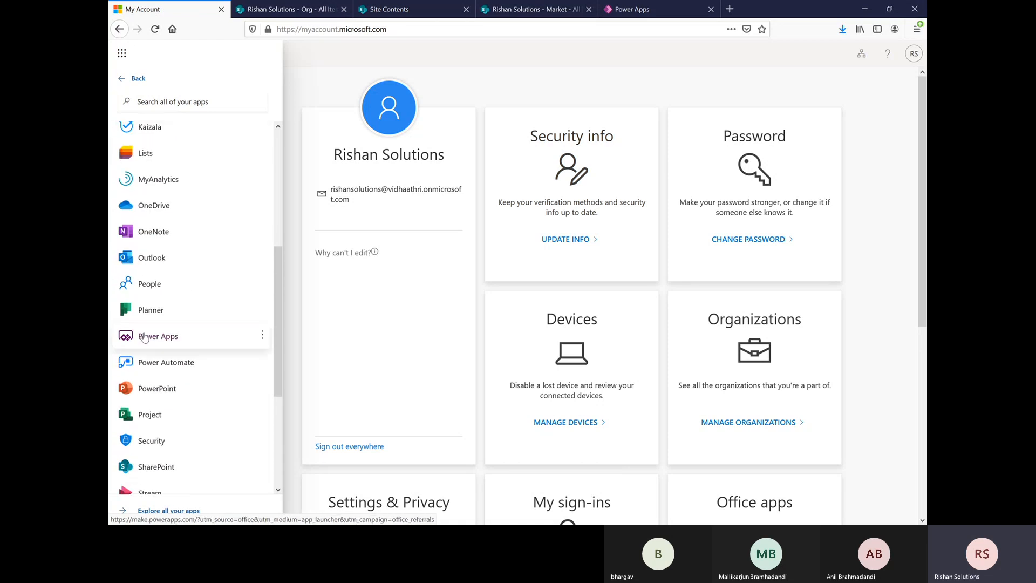
{"action": "left_click", "coordinate": [156, 336]}
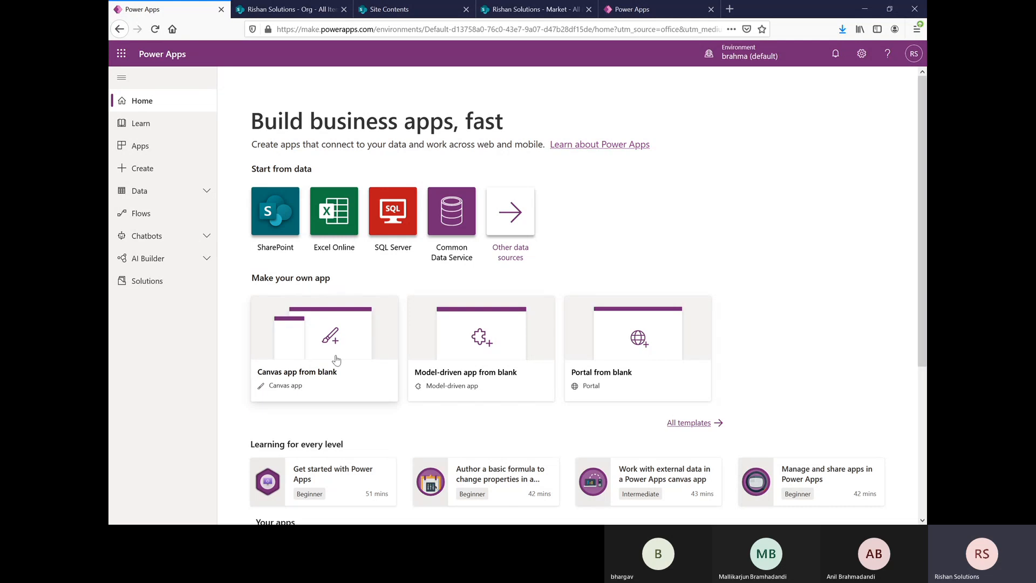
Step: Create a blank canvas app named Risol in Tablet format and skip the studio's welcome dialog
{"action": "left_click", "coordinate": [324, 352]}
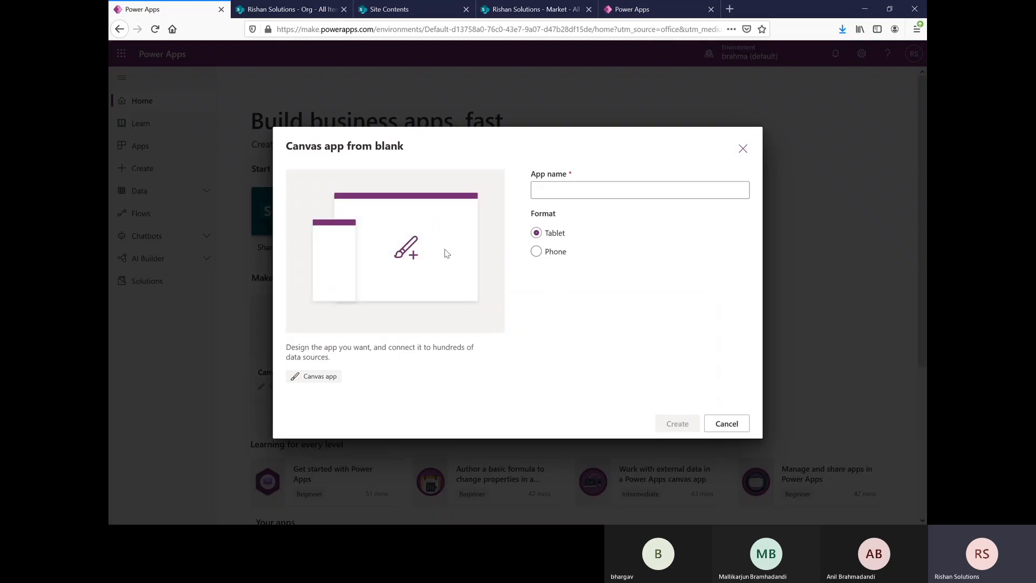
{"action": "left_click", "coordinate": [588, 190]}
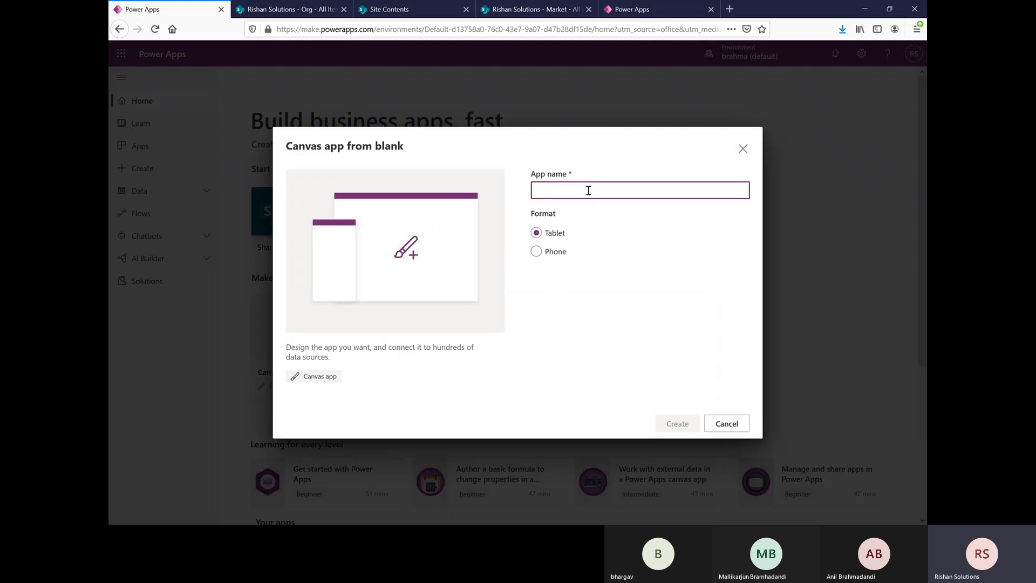
{"action": "type", "text": "Risol"}
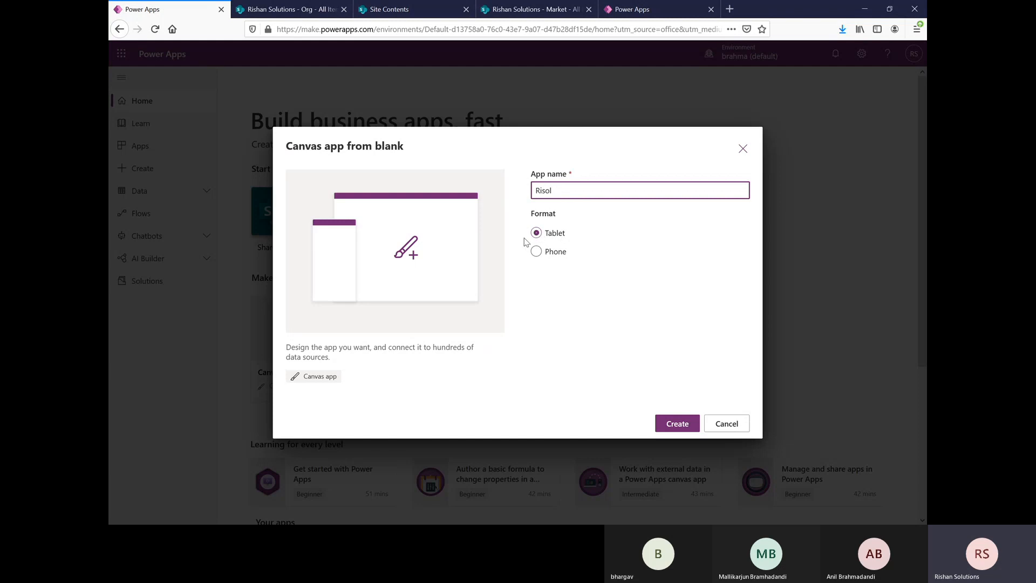
{"action": "left_click", "coordinate": [675, 426]}
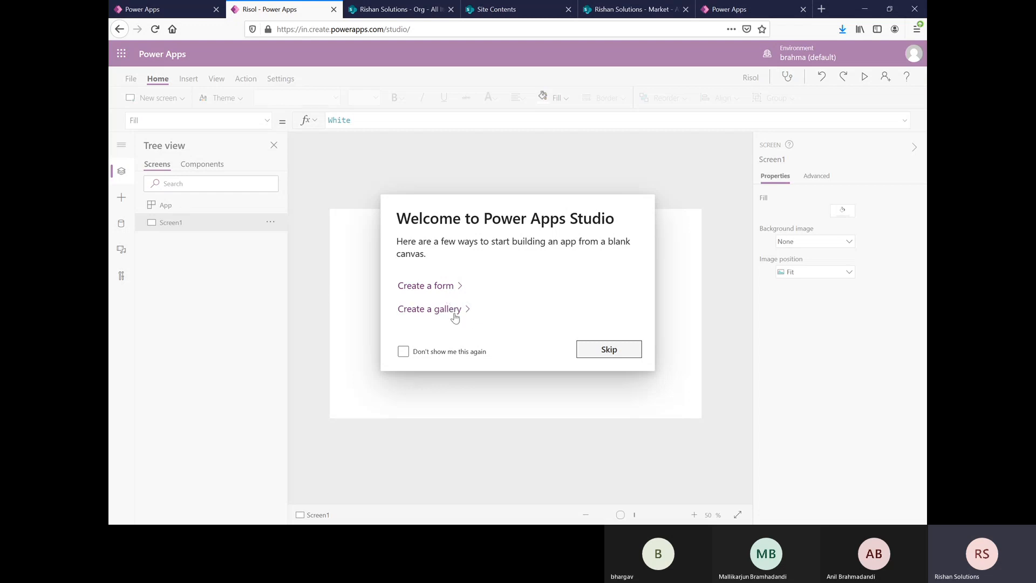
{"action": "left_click", "coordinate": [614, 356]}
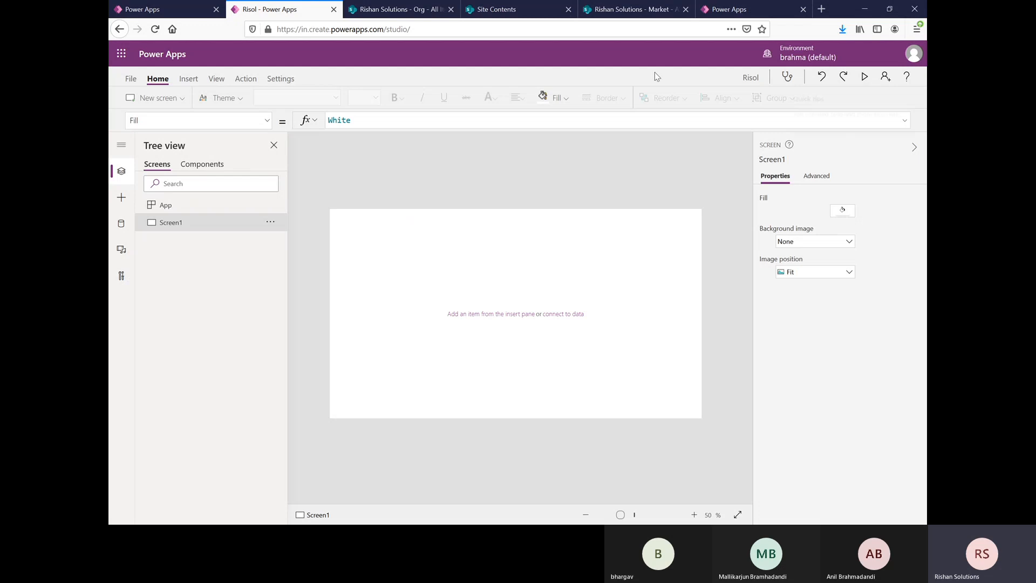
Step: Switch to the SharePoint Market list and examine its columns, the BSE item's form and the blank new-item form
{"action": "left_click", "coordinate": [629, 10]}
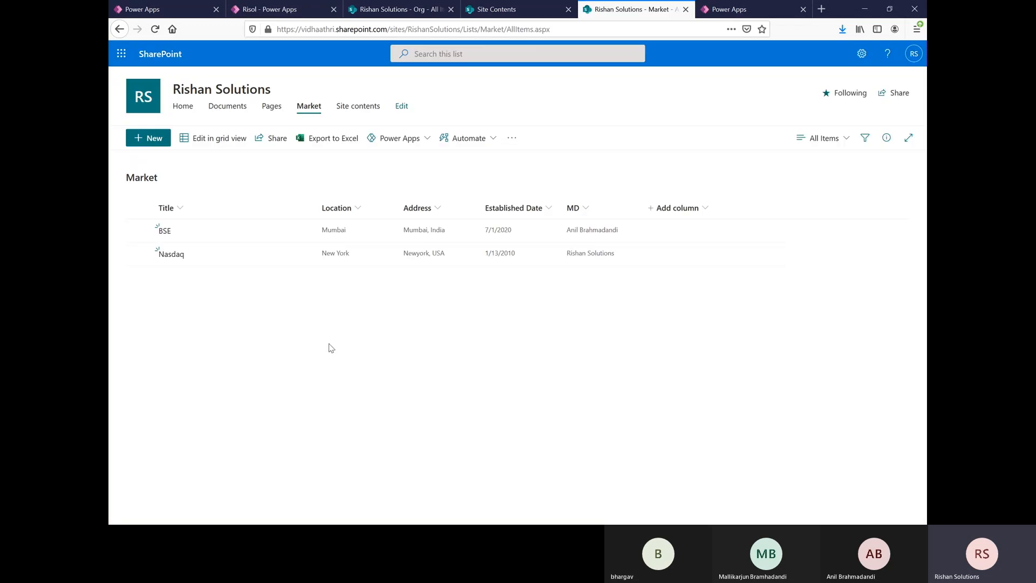
{"action": "left_click", "coordinate": [143, 136]}
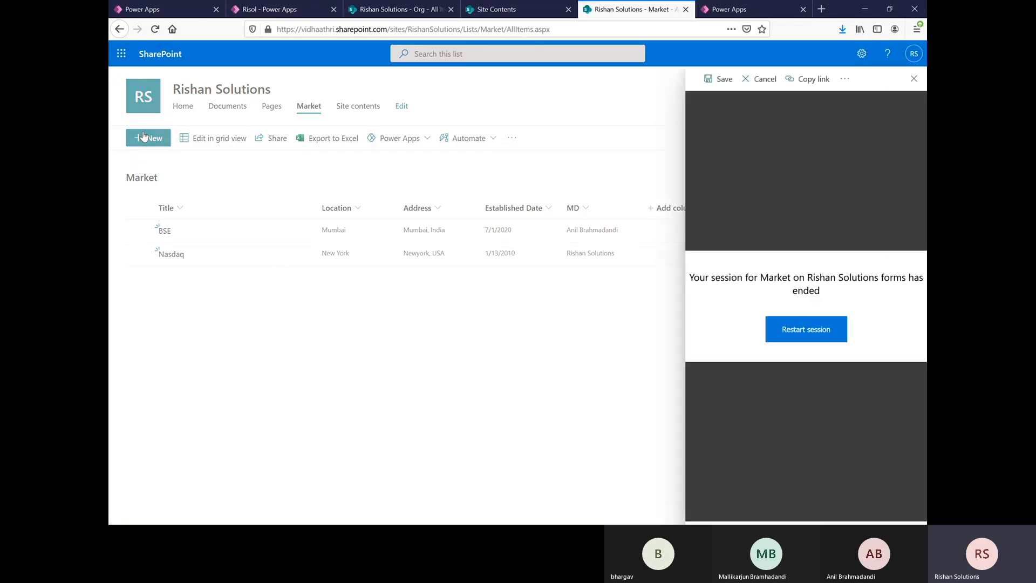
{"action": "left_click", "coordinate": [834, 339]}
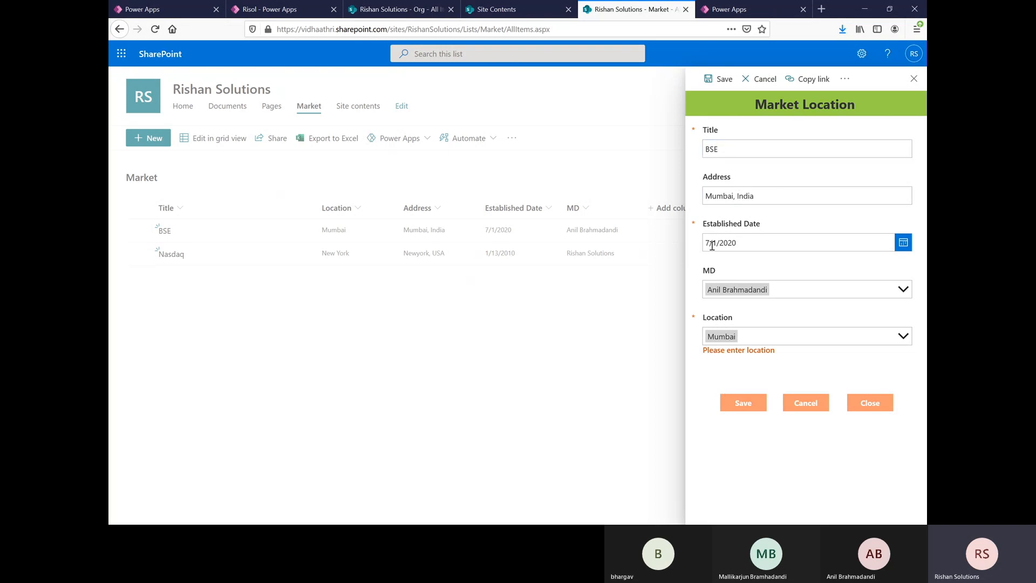
{"action": "left_click", "coordinate": [918, 80]}
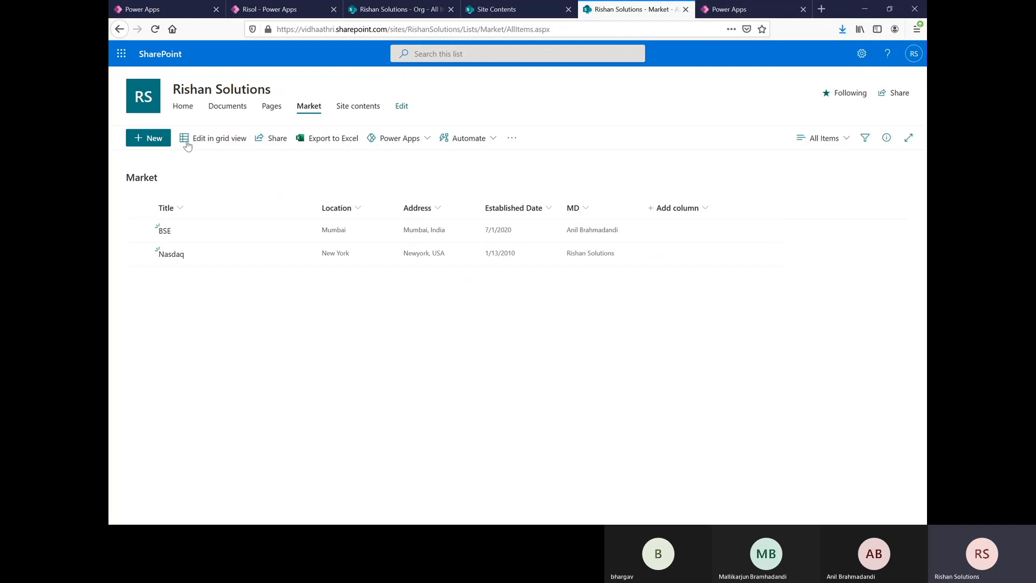
{"action": "left_click", "coordinate": [147, 141]}
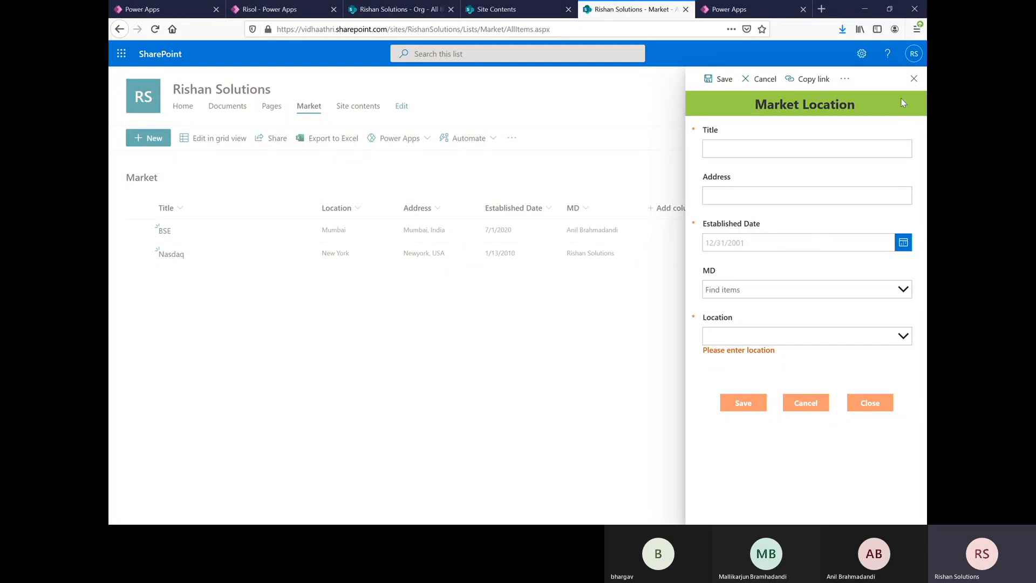
{"action": "left_click", "coordinate": [914, 79]}
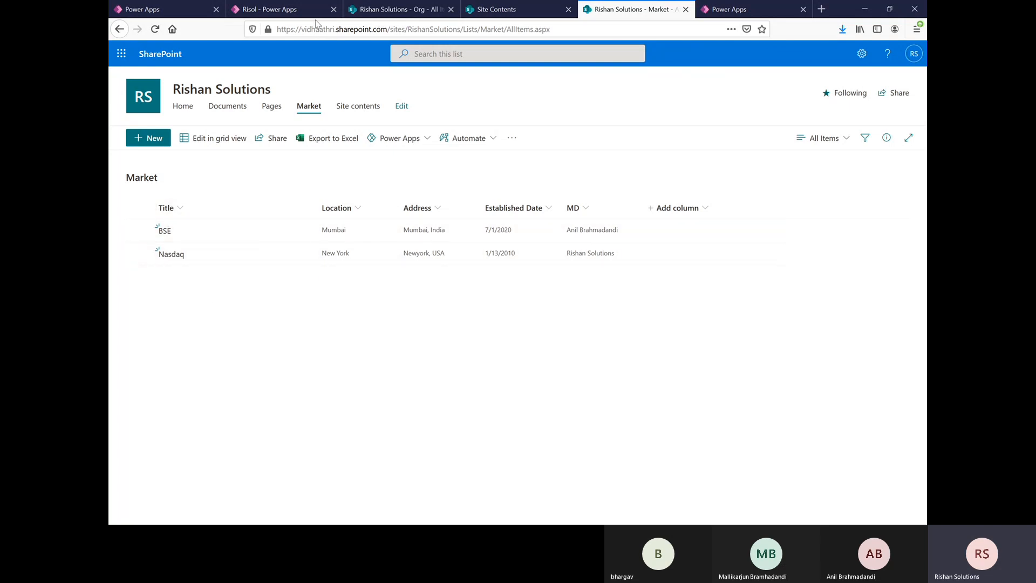
Step: Return to the Risol app in Power Apps Studio and insert a blank gallery on Screen1
{"action": "left_click", "coordinate": [273, 11]}
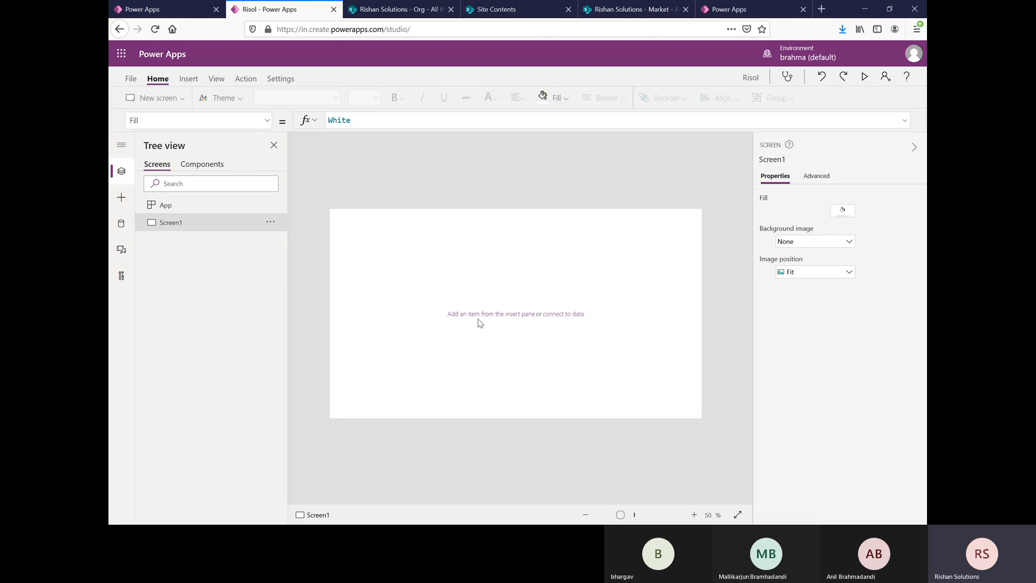
{"action": "left_click", "coordinate": [188, 84]}
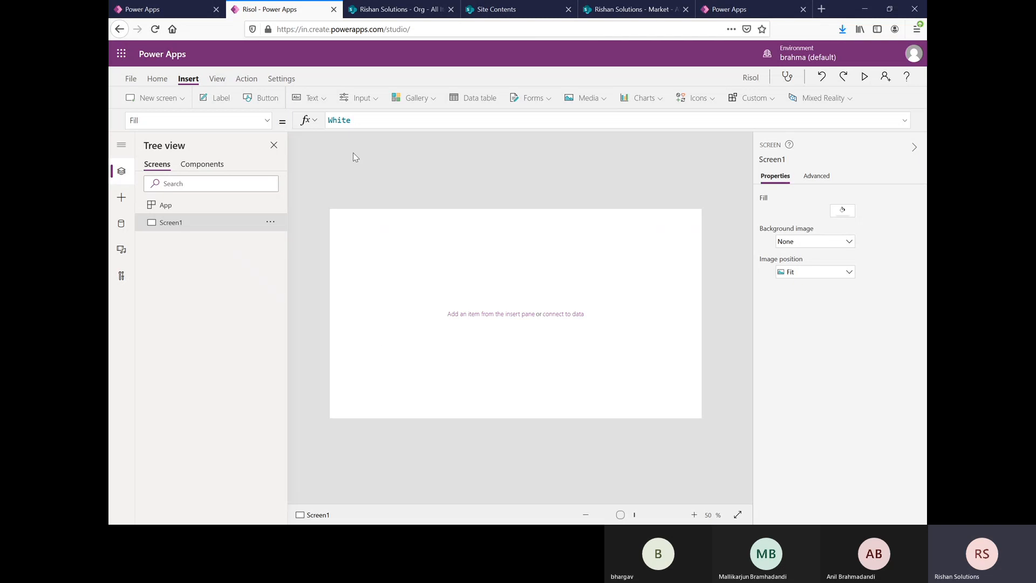
{"action": "left_click", "coordinate": [432, 102]}
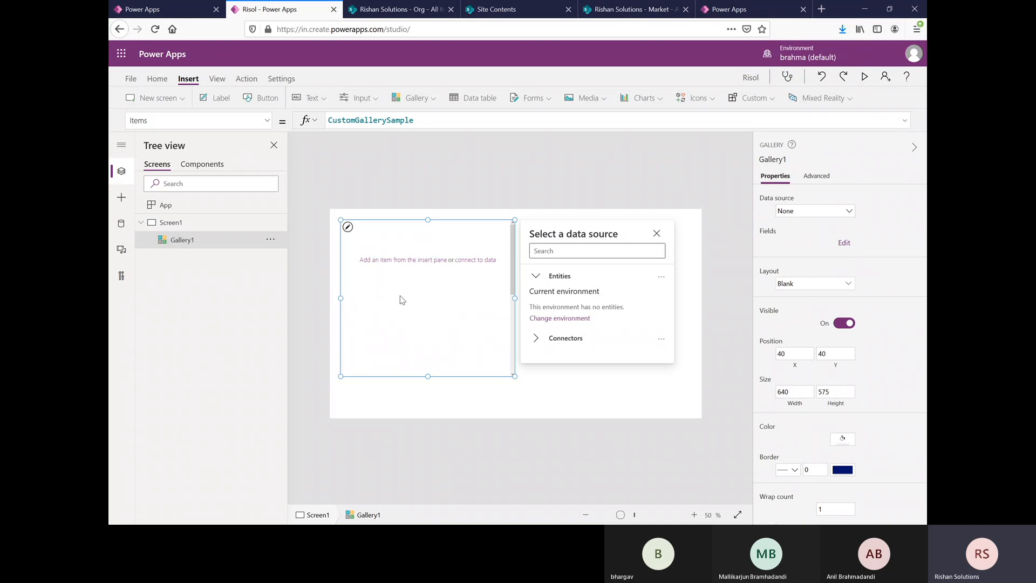
Step: Connect the gallery to the Market list on the Rishan Solutions site through the existing SharePoint connection
{"action": "left_click", "coordinate": [542, 339]}
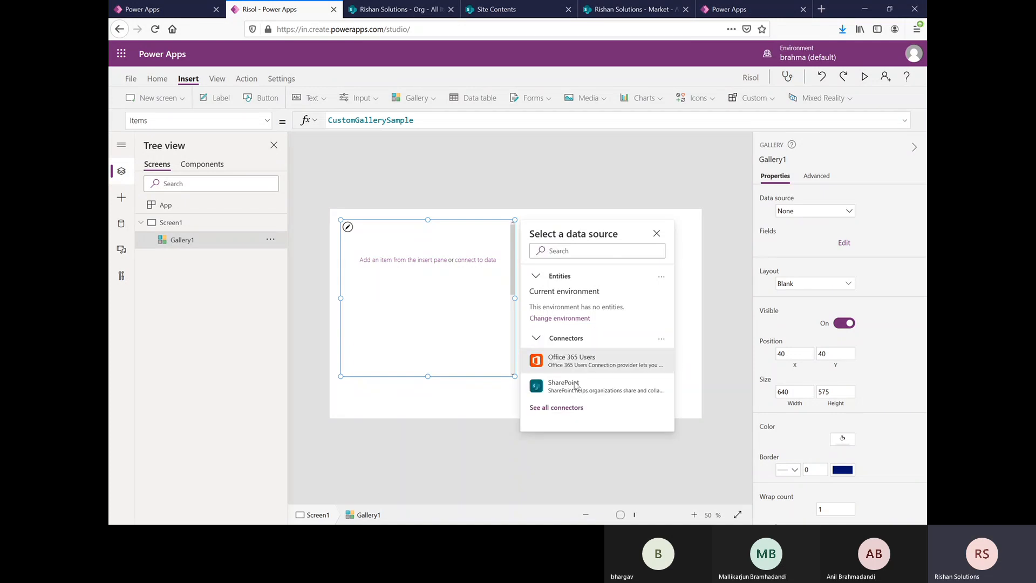
{"action": "left_click", "coordinate": [572, 388]}
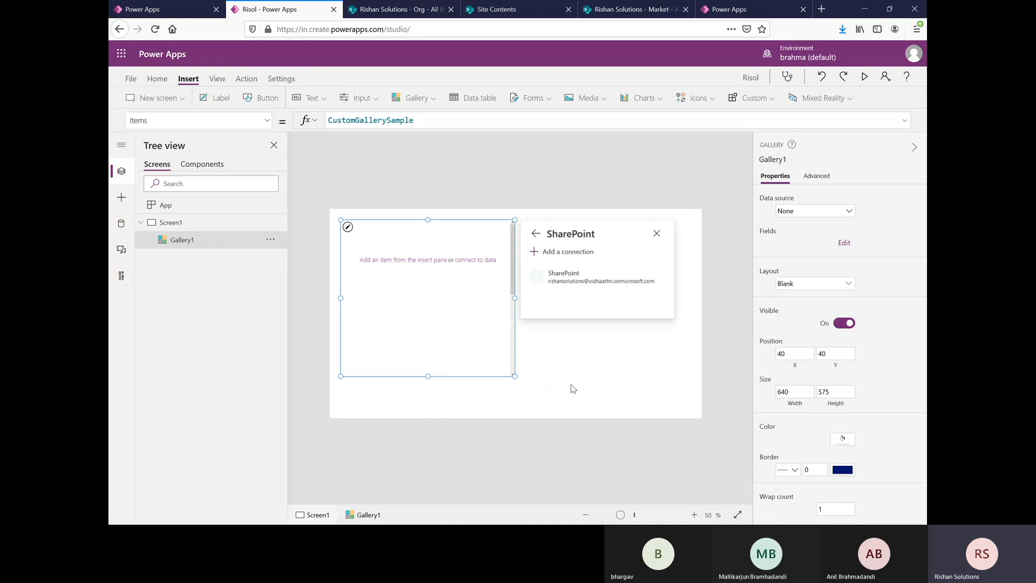
{"action": "left_click", "coordinate": [592, 281]}
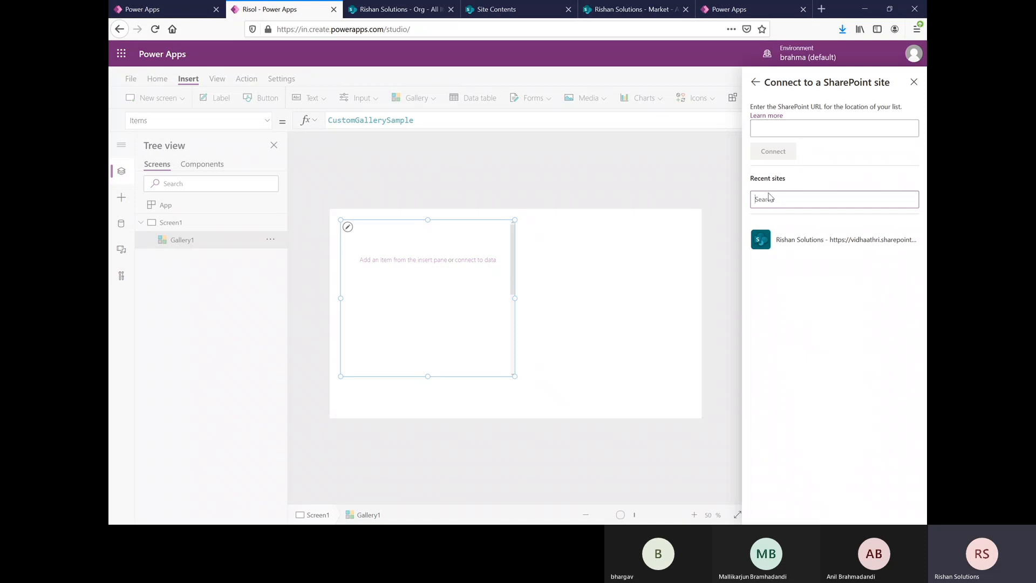
{"action": "left_click", "coordinate": [828, 243]}
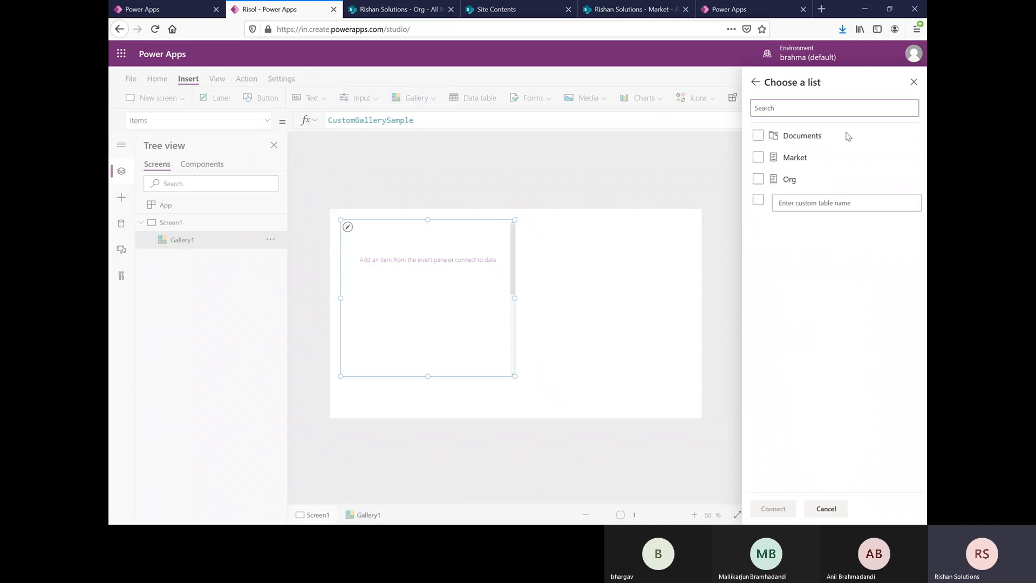
{"action": "left_click", "coordinate": [791, 139]}
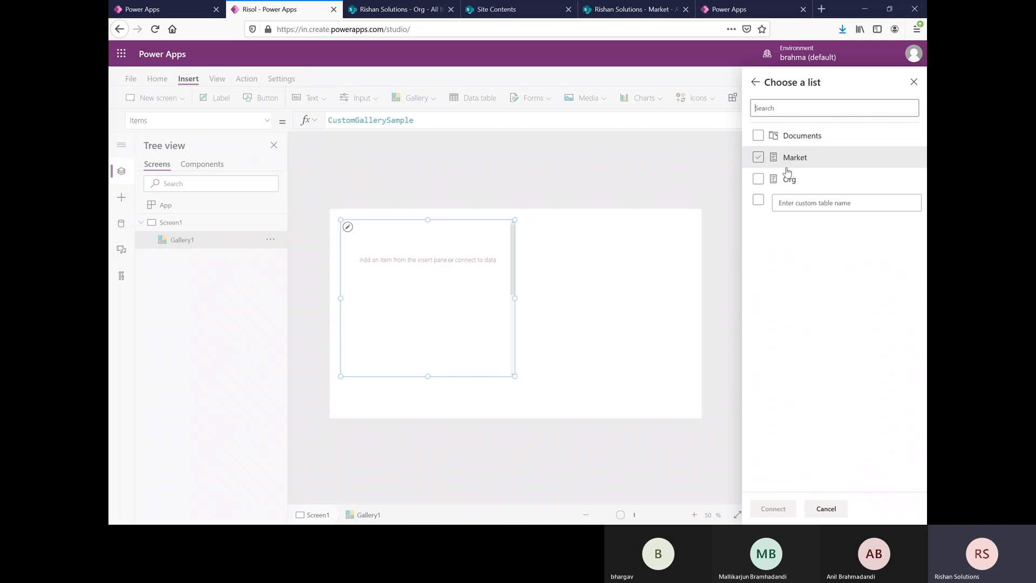
{"action": "left_click", "coordinate": [762, 158]}
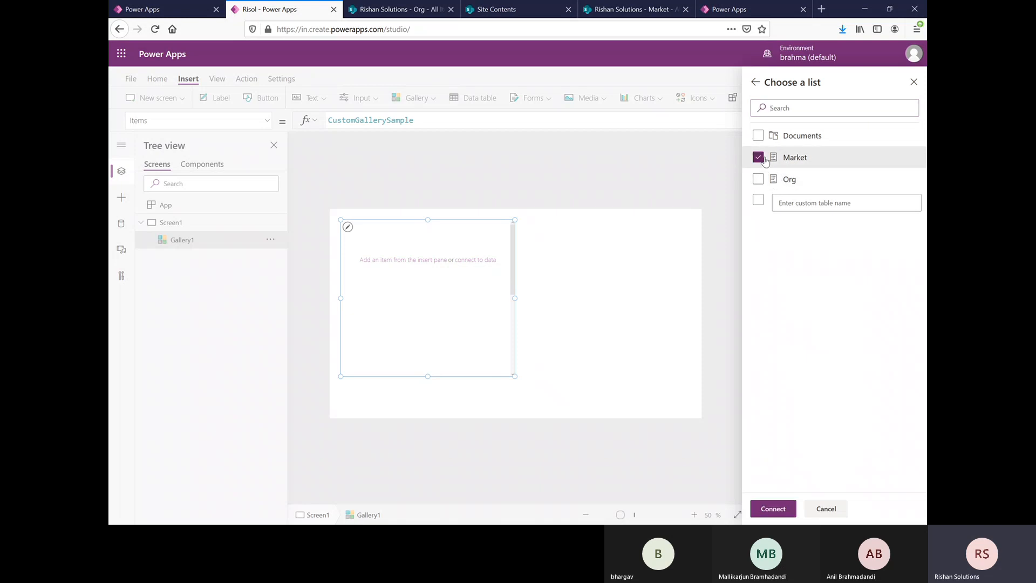
{"action": "left_click", "coordinate": [759, 510]}
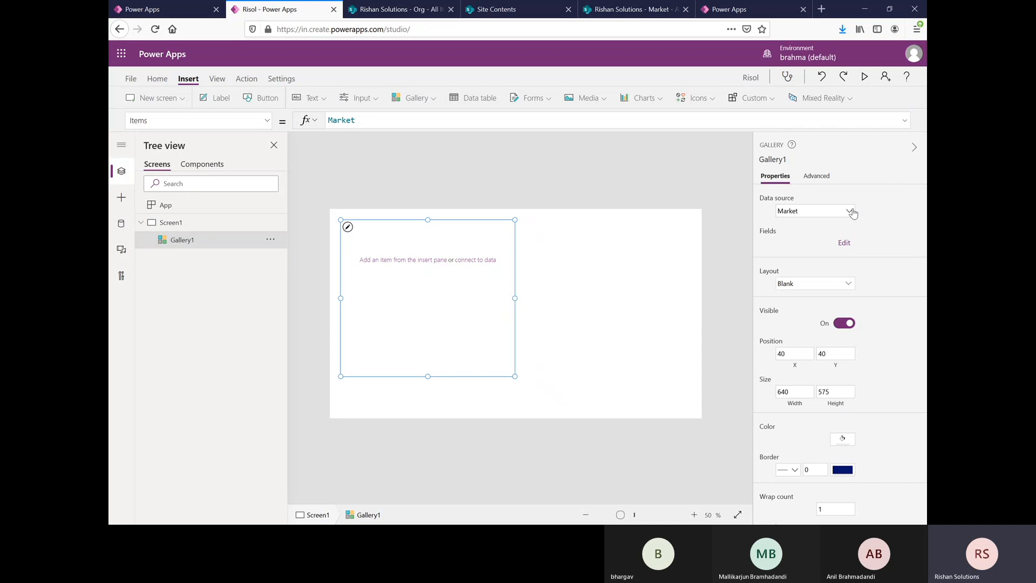
Step: Check that the gallery's data source is Market and inspect its Items formula
{"action": "left_click", "coordinate": [837, 215]}
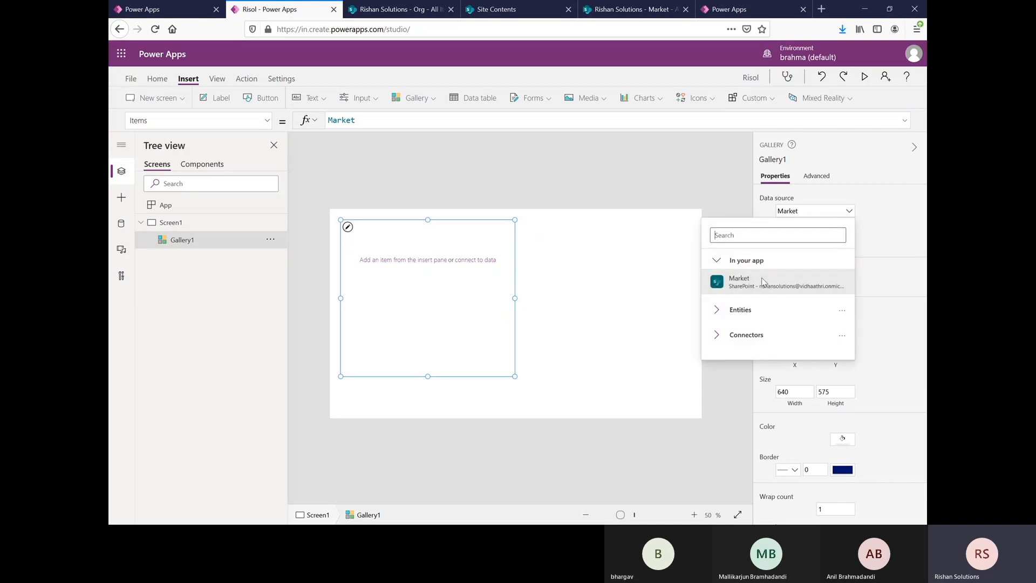
{"action": "left_click", "coordinate": [764, 282]}
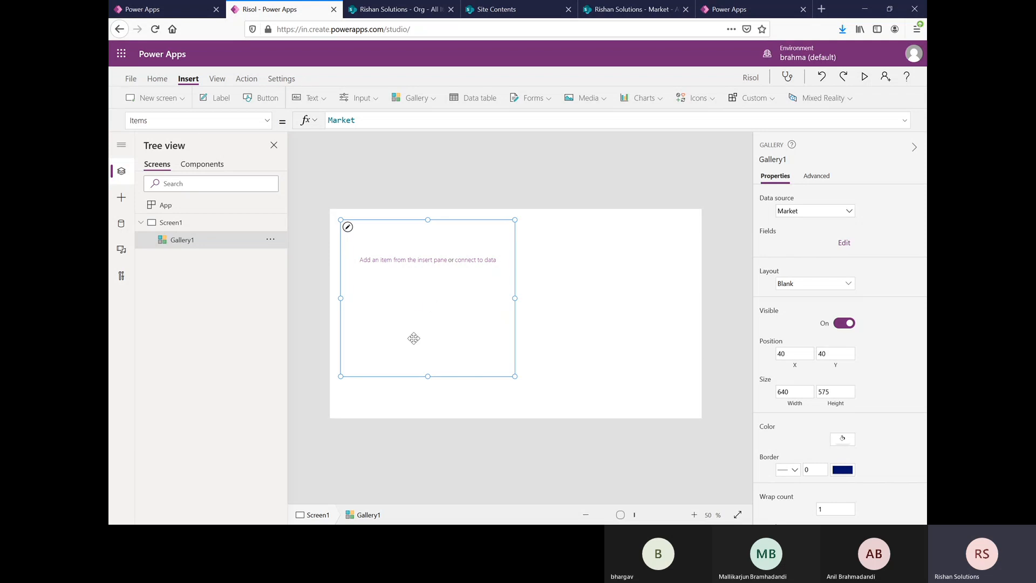
{"action": "double_click", "coordinate": [330, 121]}
{"action": "left_click", "coordinate": [371, 154]}
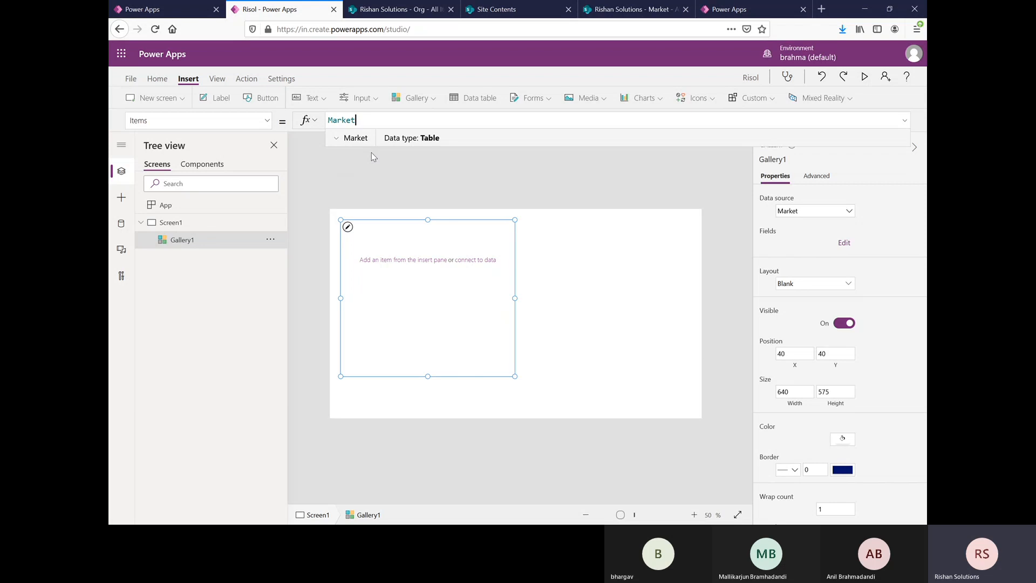
{"action": "left_click", "coordinate": [412, 324]}
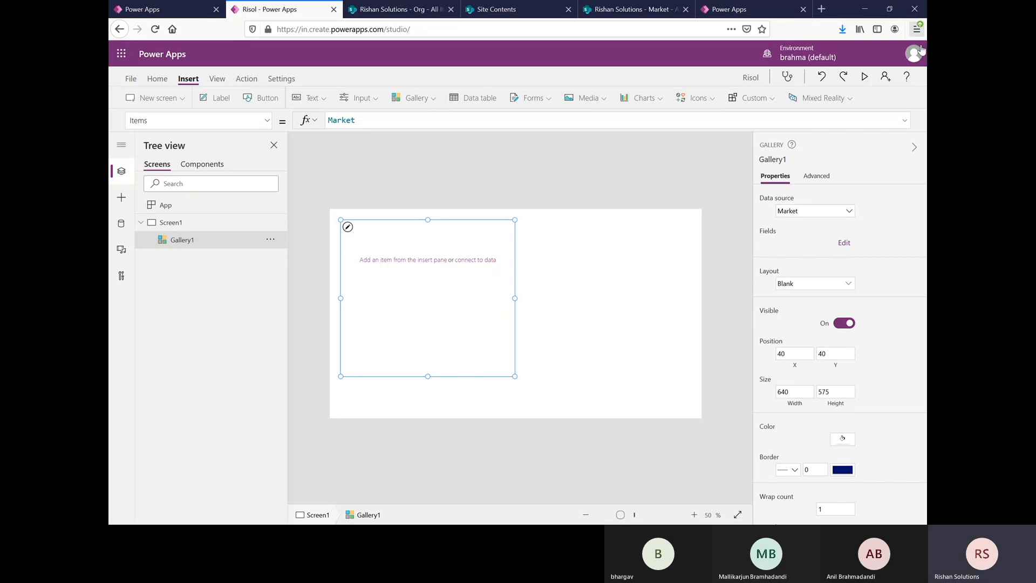
Step: Preview the app, return to the editor and dismiss the testing tip
{"action": "left_click", "coordinate": [864, 78]}
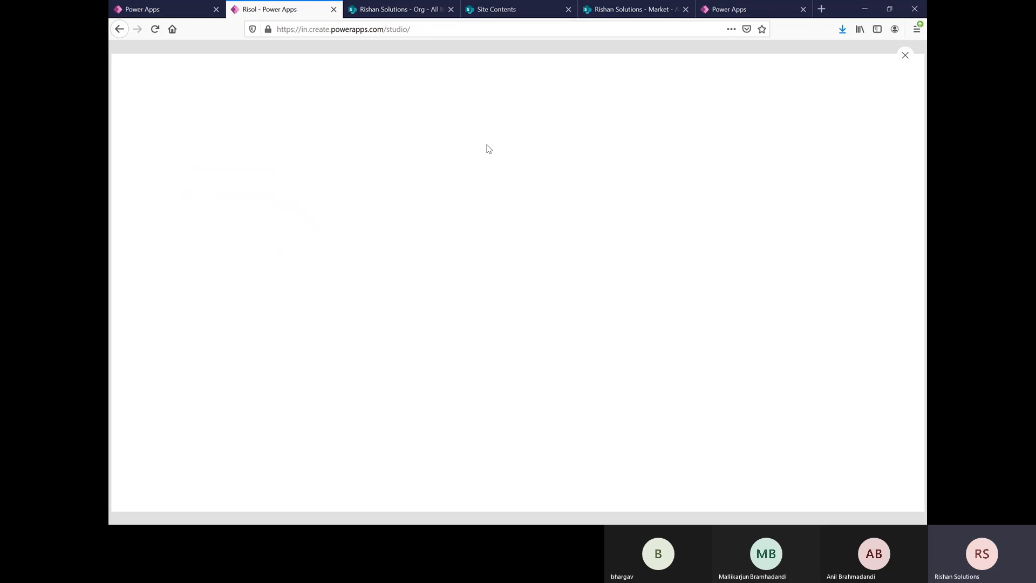
{"action": "left_click", "coordinate": [905, 55]}
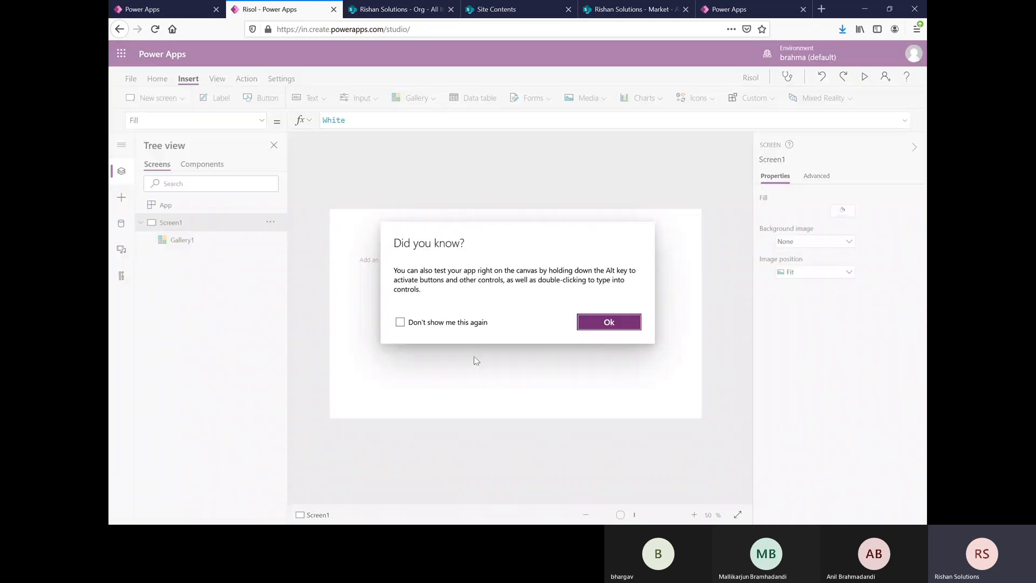
{"action": "left_click", "coordinate": [620, 322]}
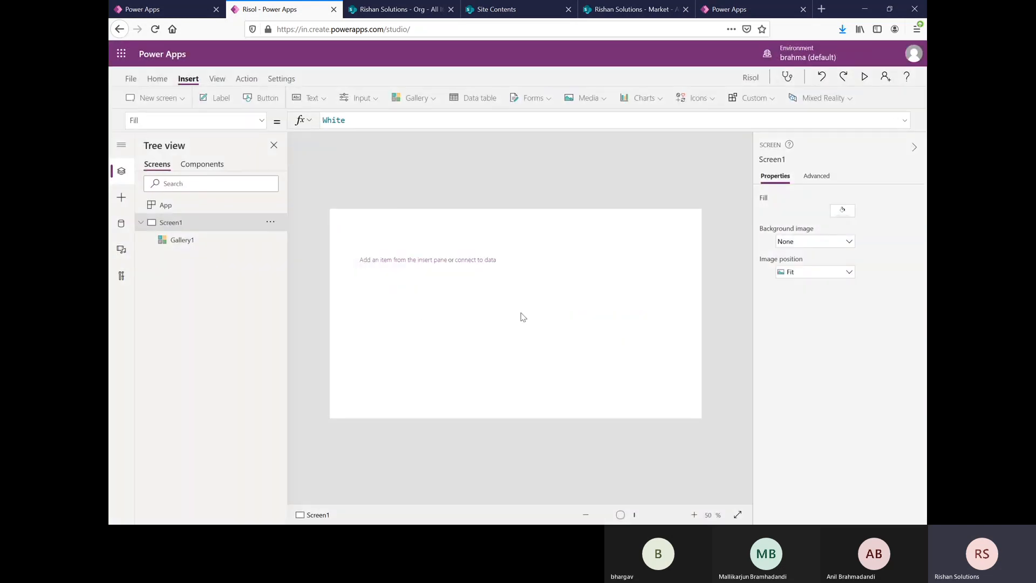
Step: Keep Market as the gallery's data source and set its layout to Title, subtitle, and body
{"action": "left_click", "coordinate": [473, 265]}
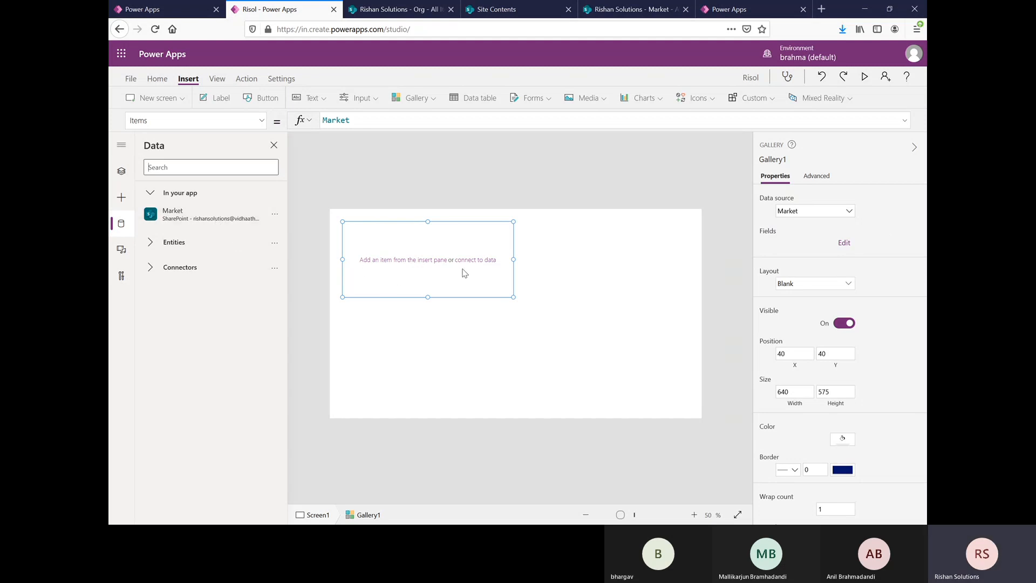
{"action": "left_click", "coordinate": [845, 214]}
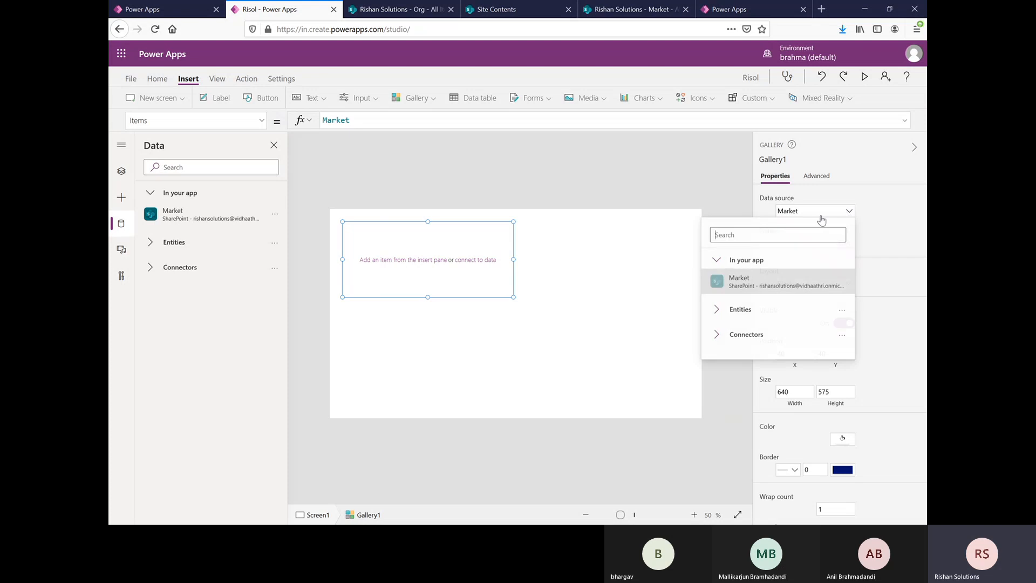
{"action": "left_click", "coordinate": [736, 280]}
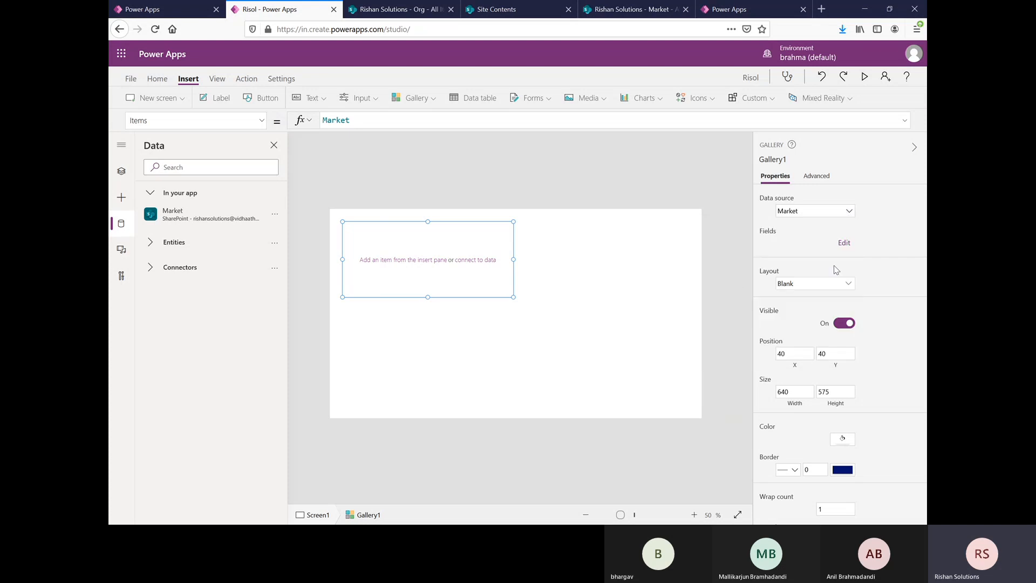
{"action": "left_click", "coordinate": [823, 286]}
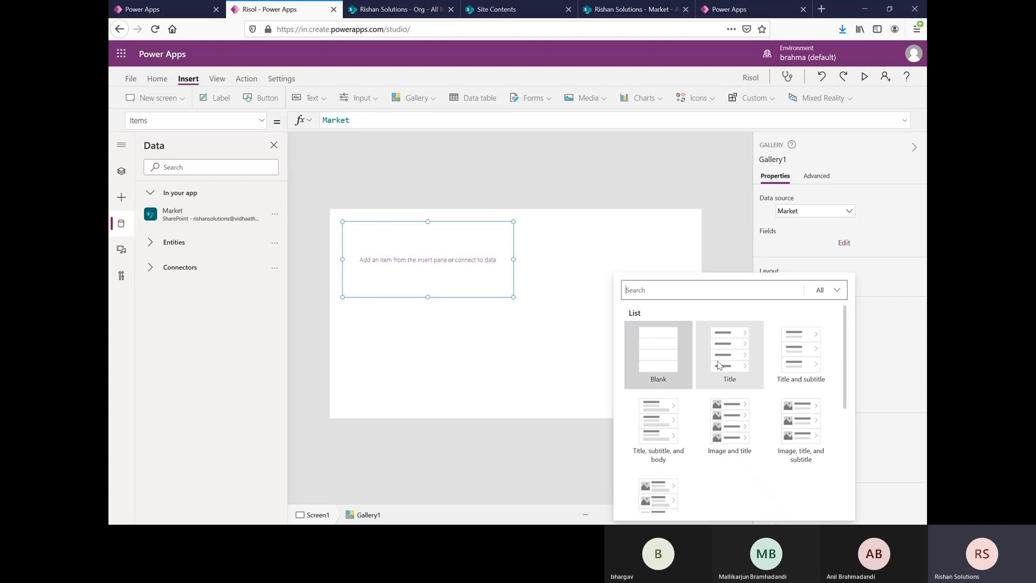
{"action": "left_click", "coordinate": [654, 426]}
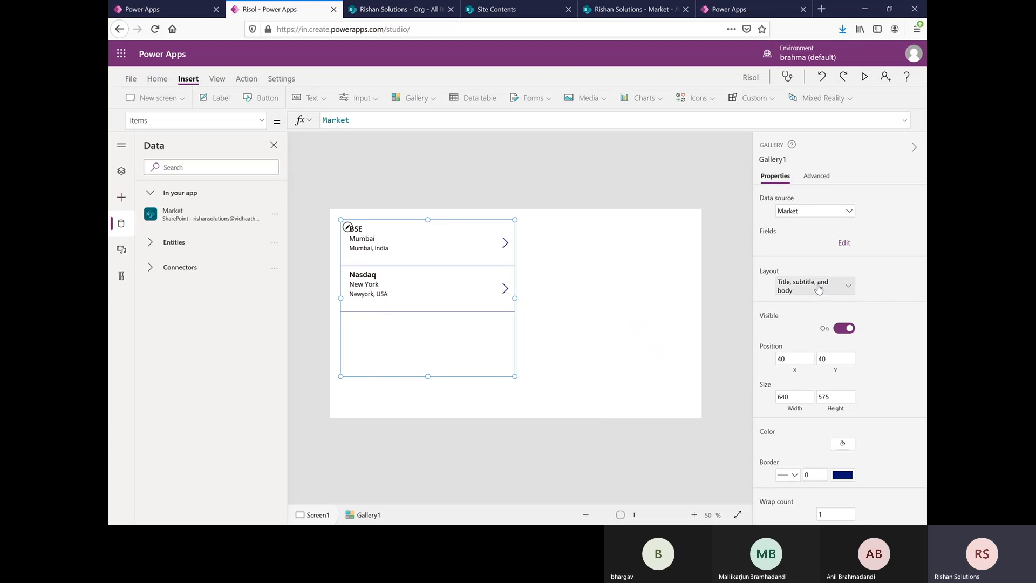
Step: Check the formulas of the gallery's body, title and subtitle labels, and widen the gallery to about 1216
{"action": "left_click", "coordinate": [377, 254]}
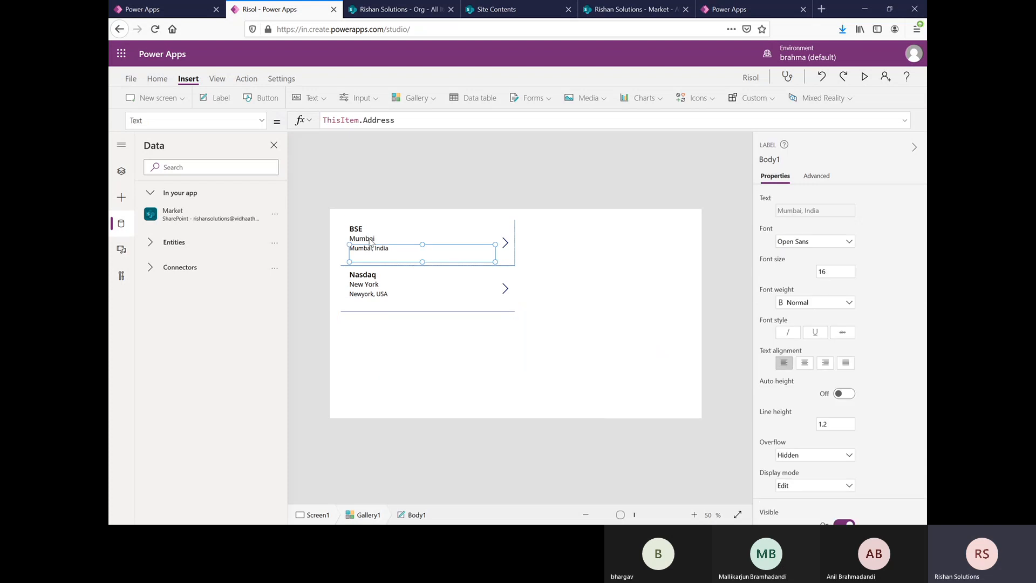
{"action": "left_click", "coordinate": [365, 232]}
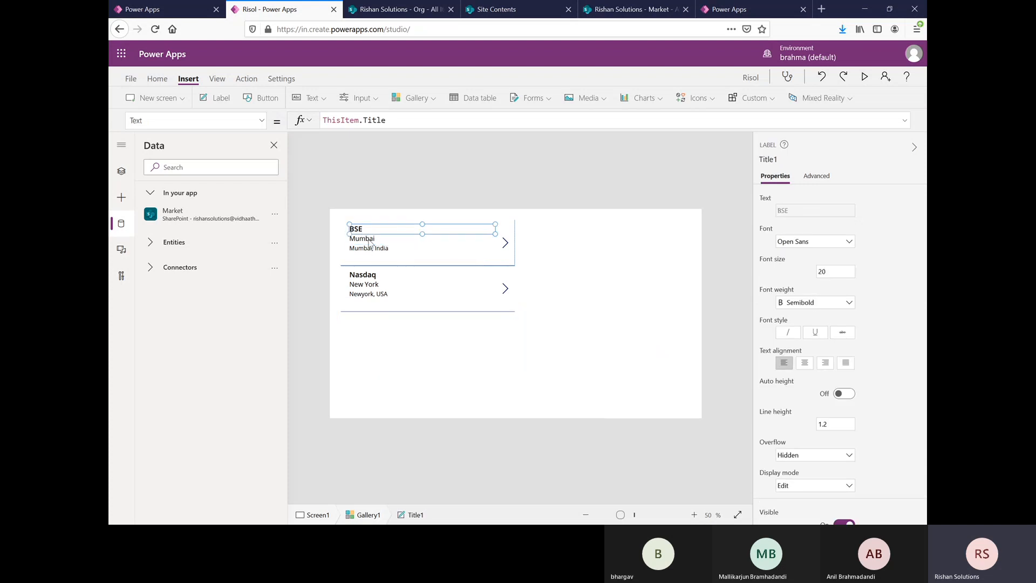
{"action": "left_click", "coordinate": [368, 239]}
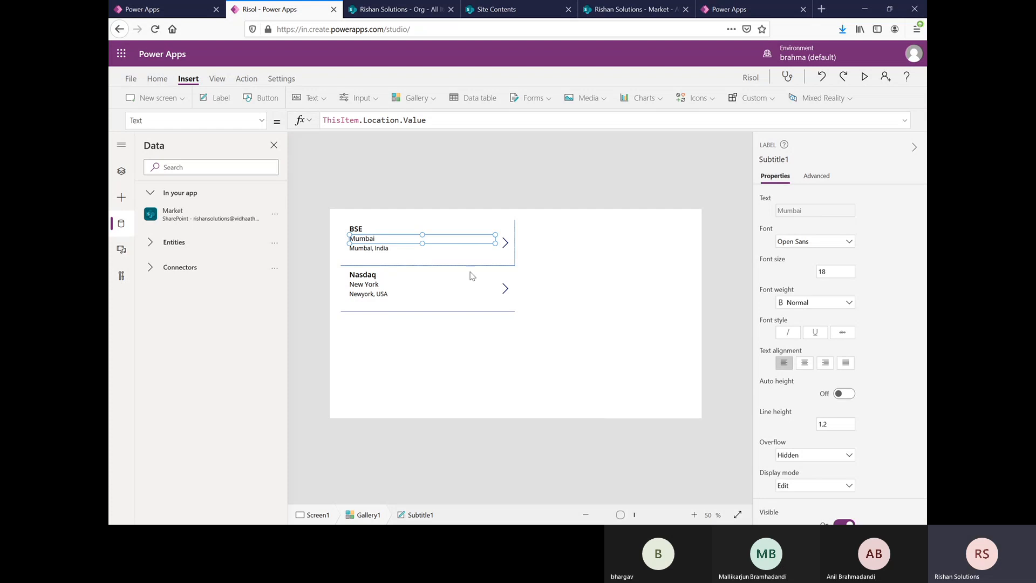
{"action": "left_click", "coordinate": [507, 294]}
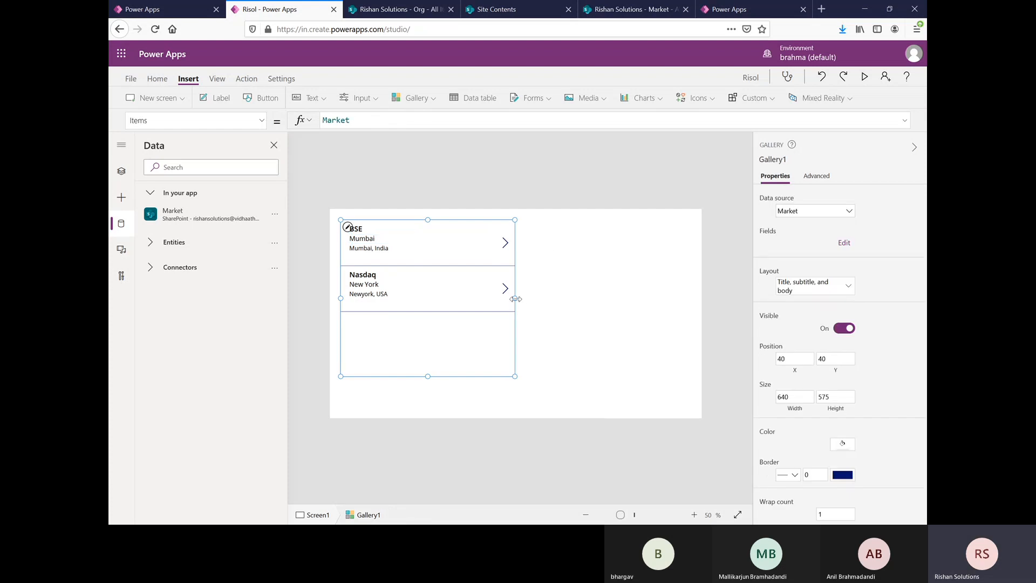
{"action": "left_click_drag", "start_coordinate": [515, 299], "coordinate": [673, 300]}
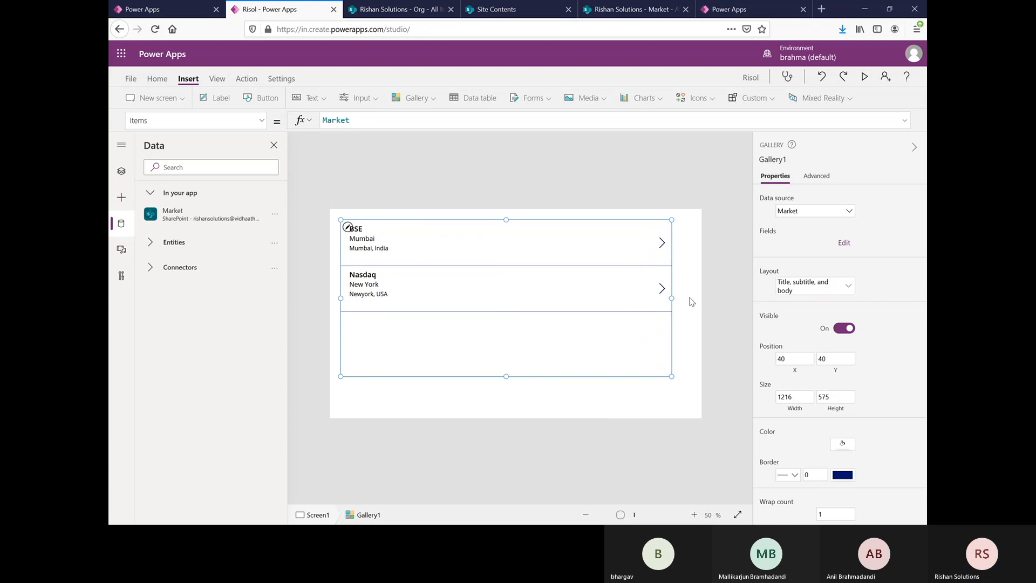
Step: Review which Market field feeds each of the title, subtitle and body labels in the first gallery item
{"action": "left_click", "coordinate": [360, 231]}
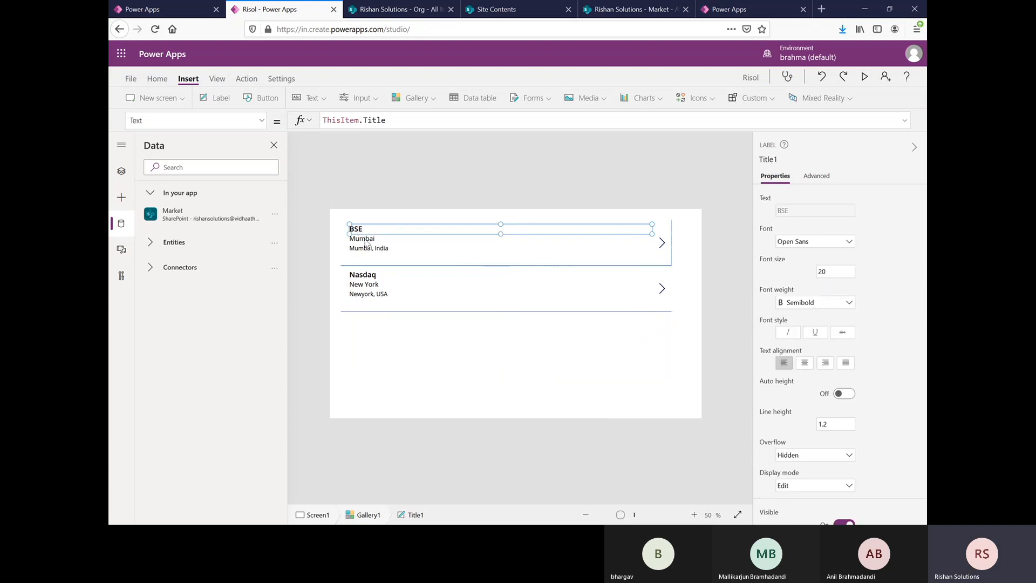
{"action": "left_click", "coordinate": [366, 241]}
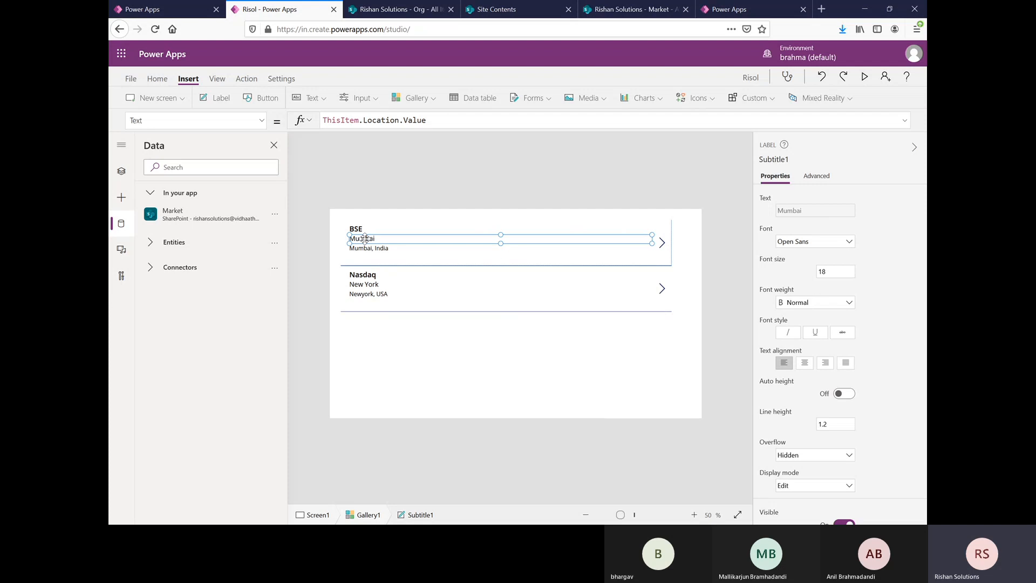
{"action": "left_click", "coordinate": [369, 249]}
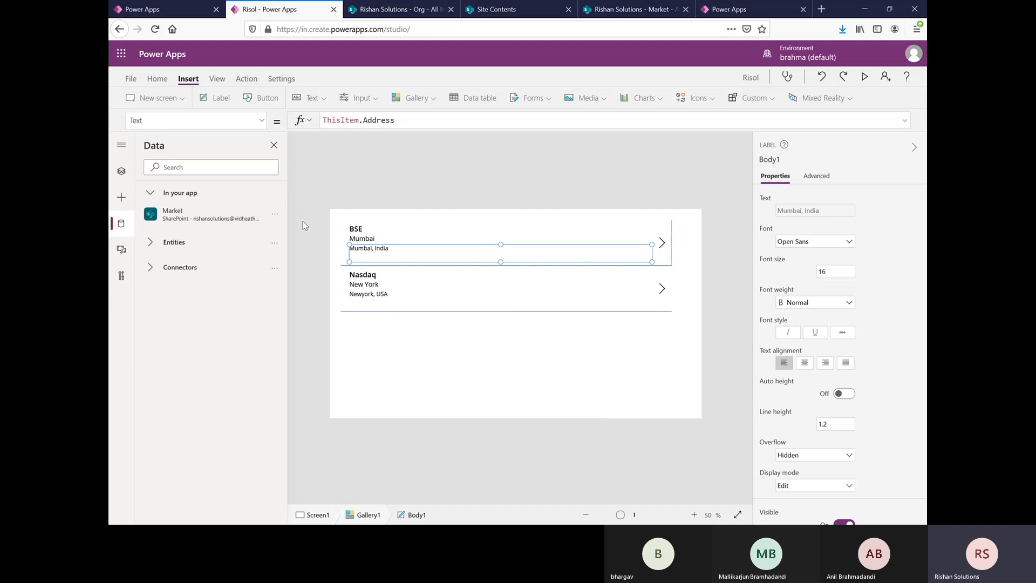
{"action": "left_click", "coordinate": [389, 223]}
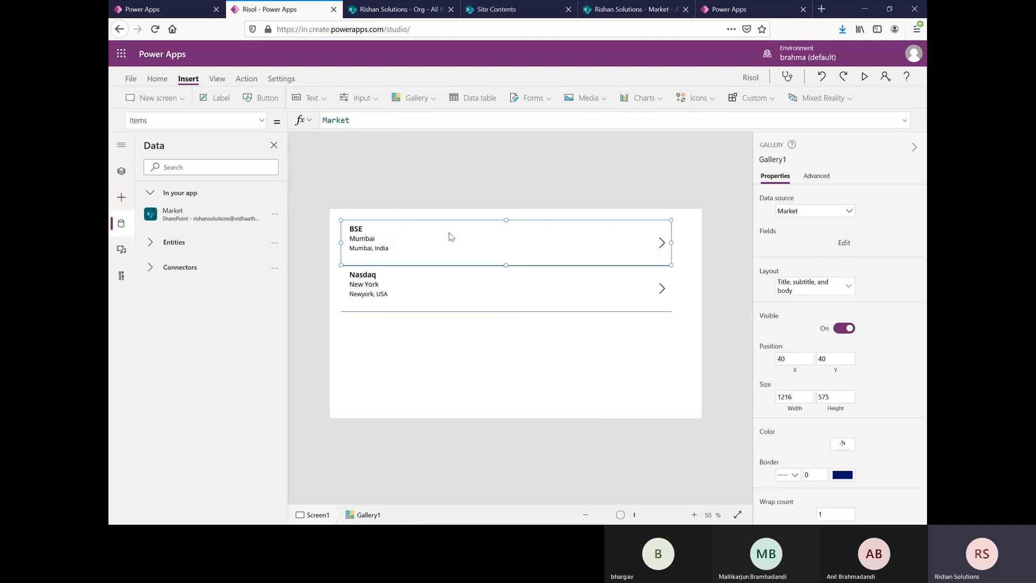
{"action": "left_click", "coordinate": [634, 380]}
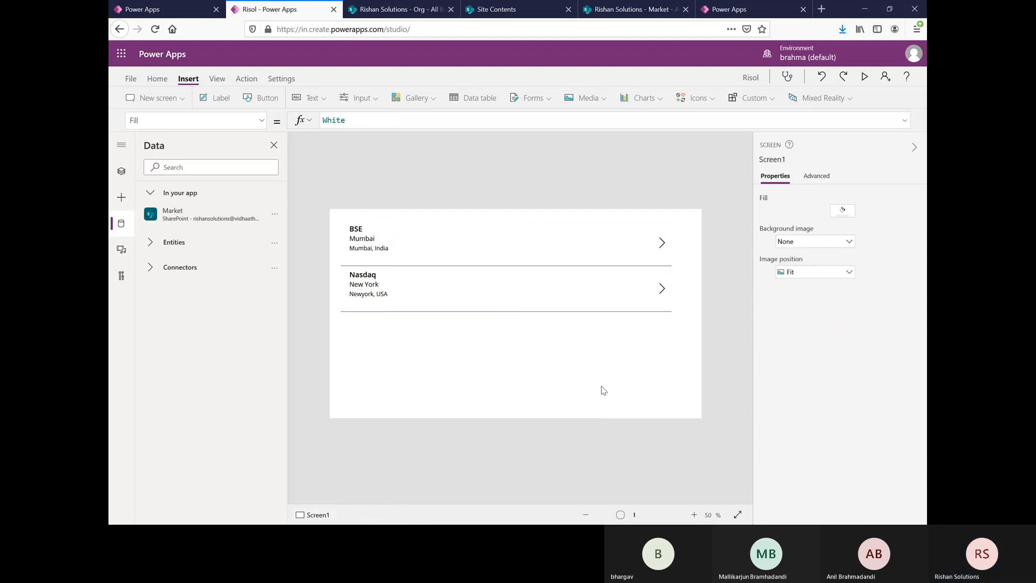
Step: Lower the gallery's upper edge to a height of about 491 and insert a label stretched across the space above it
{"action": "left_click", "coordinate": [486, 343]}
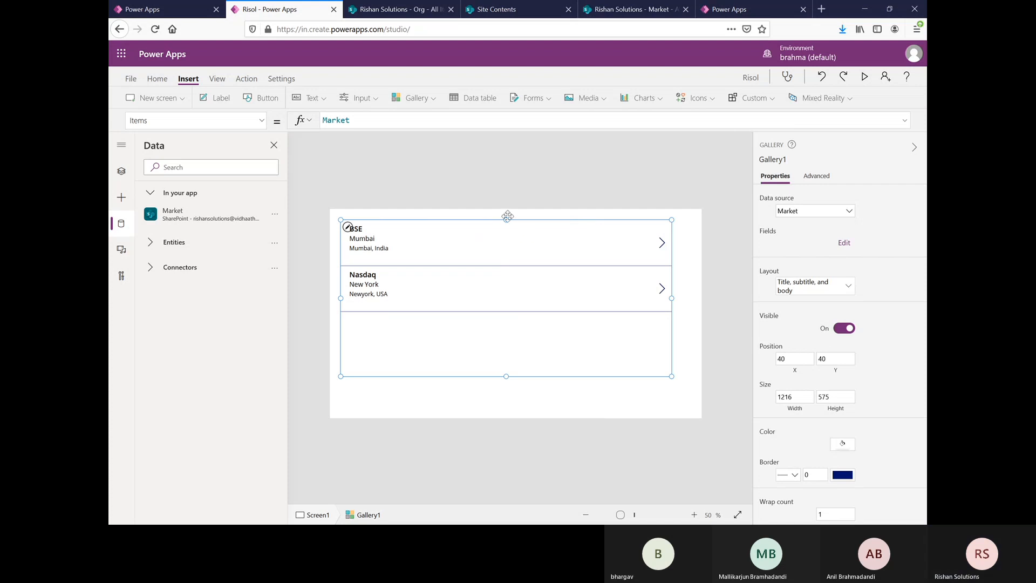
{"action": "left_click_drag", "start_coordinate": [506, 221], "coordinate": [507, 242]}
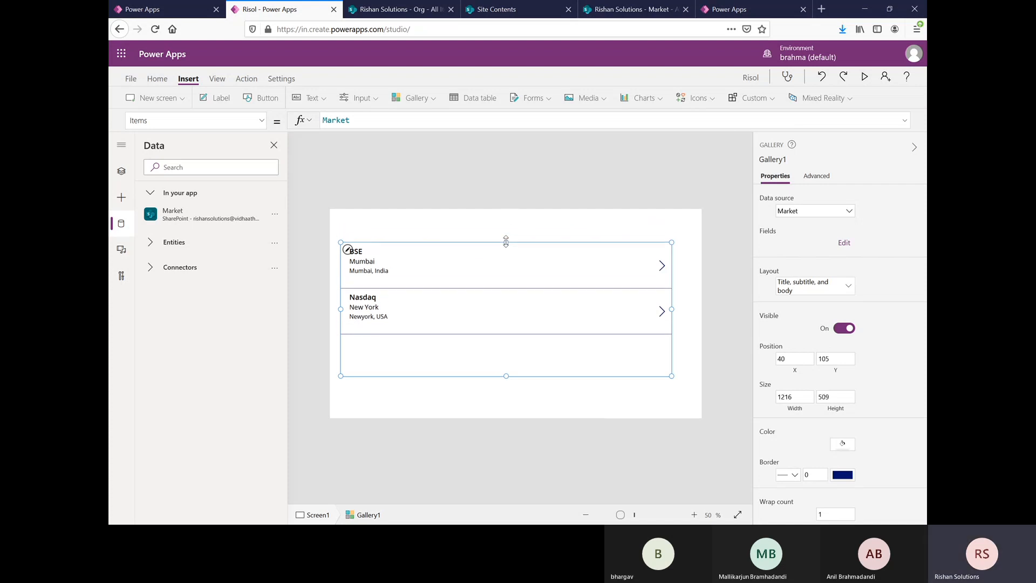
{"action": "left_click", "coordinate": [207, 101]}
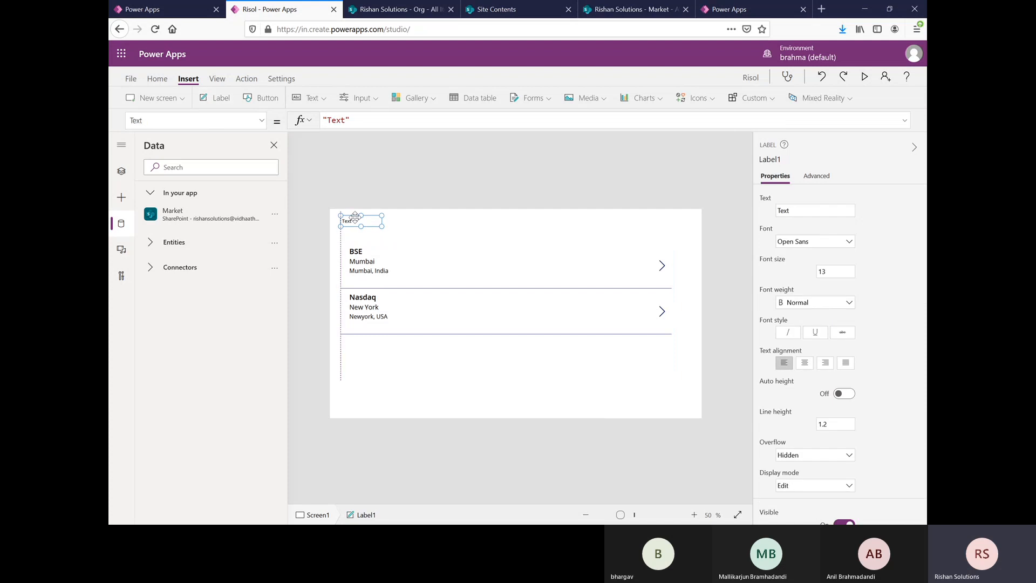
{"action": "left_click_drag", "start_coordinate": [356, 218], "coordinate": [698, 239]}
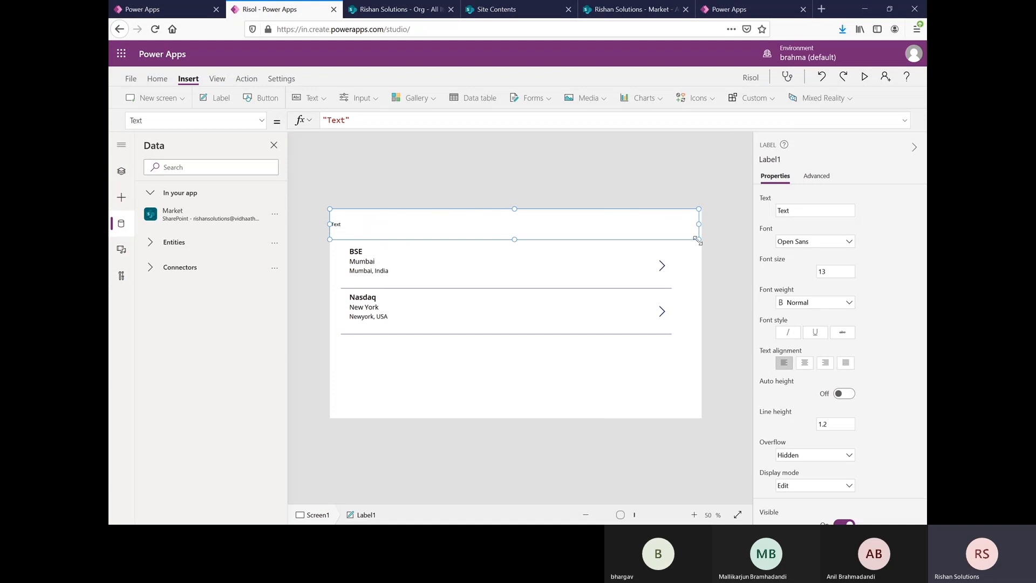
Step: Set the new label's text to "Market Locations"
{"action": "left_click", "coordinate": [350, 121]}
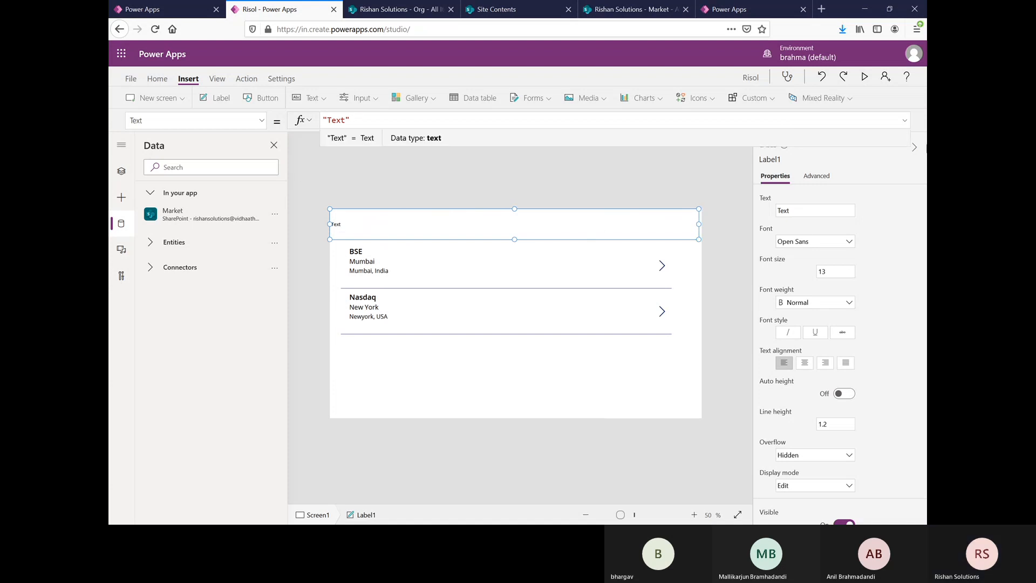
{"action": "key", "text": "BackSpace"}
{"action": "key", "text": "BackSpace"}
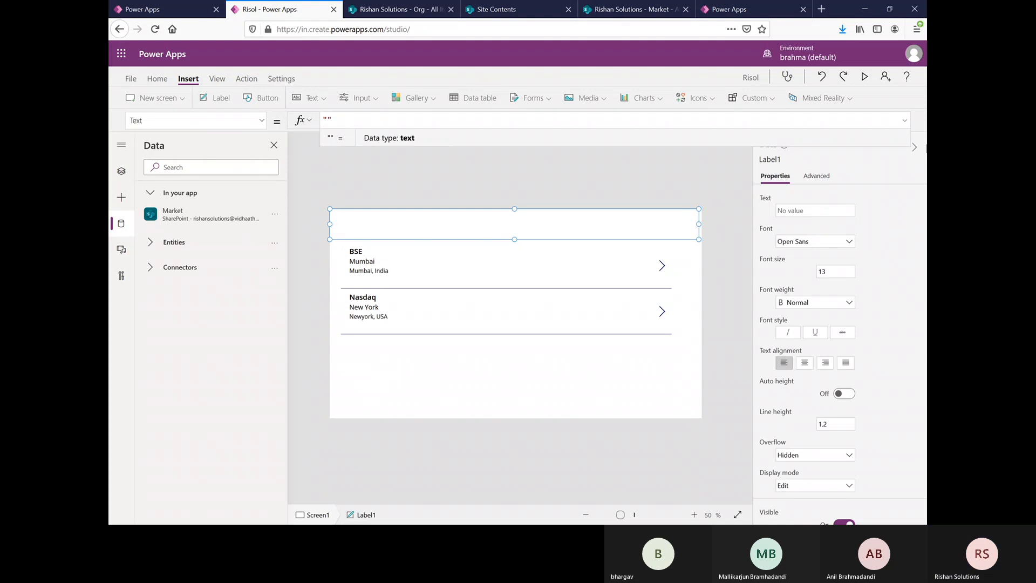
{"action": "type", "text": "Market Loc"}
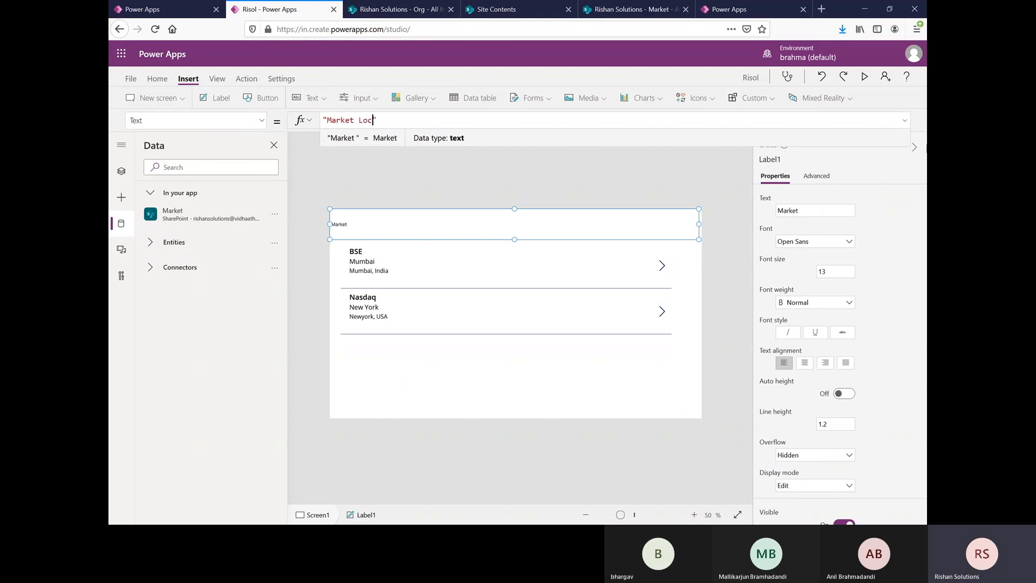
{"action": "type", "text": "ations"}
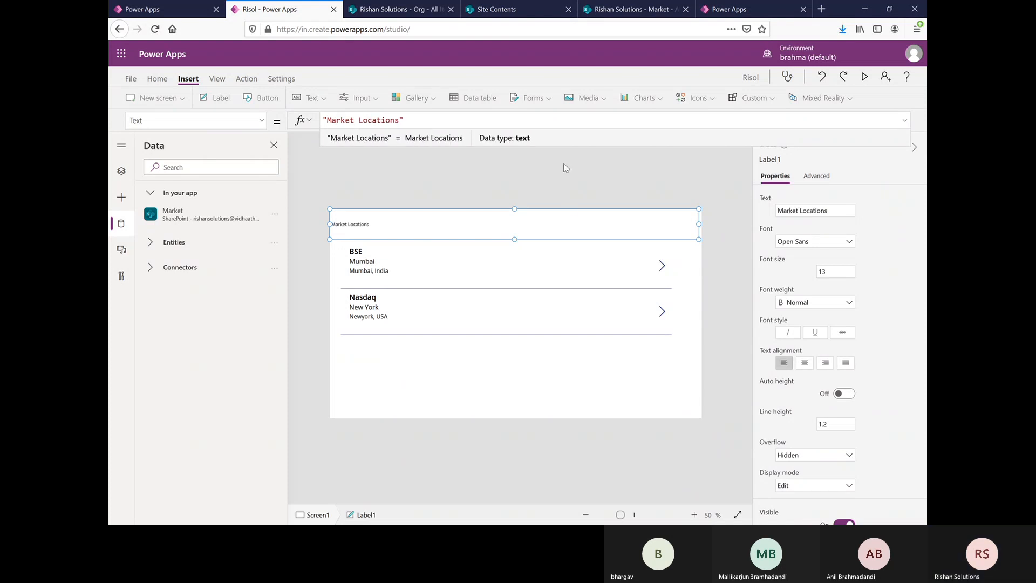
Step: Format the Market Locations label with font size 36, bold weight and centered text
{"action": "left_click", "coordinate": [839, 274]}
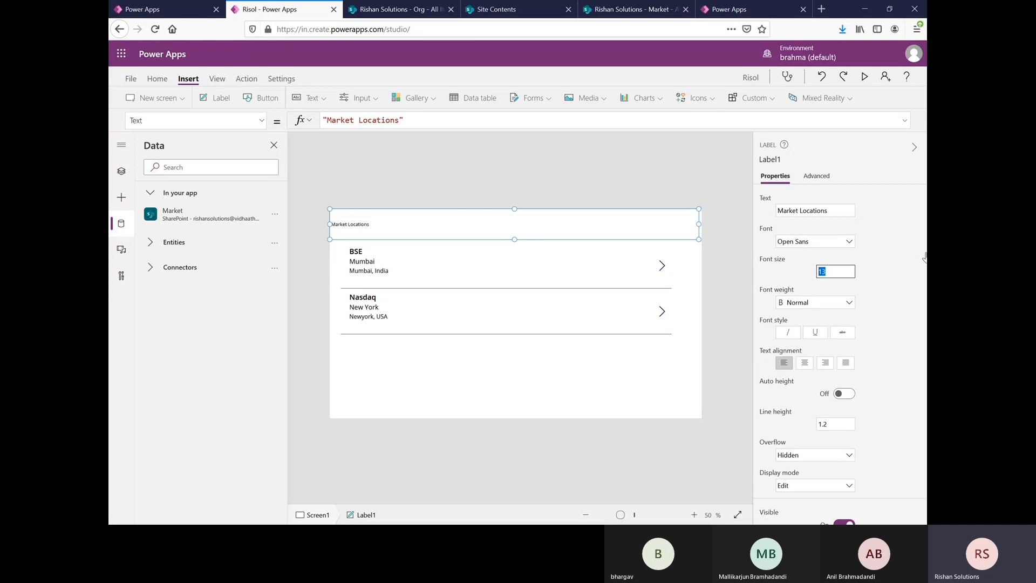
{"action": "type", "text": "3"}
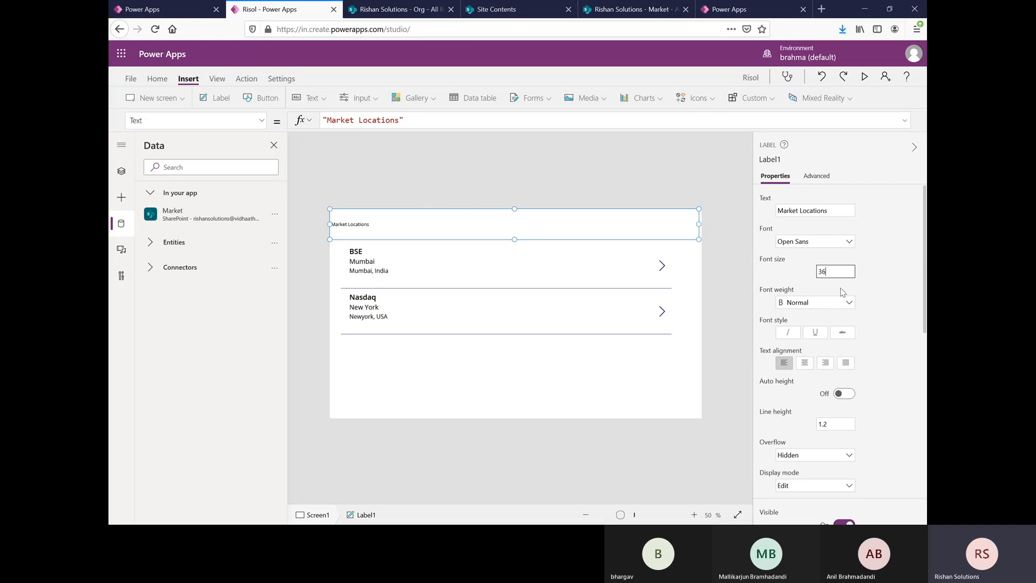
{"action": "left_click", "coordinate": [828, 303]}
{"action": "left_click", "coordinate": [807, 316]}
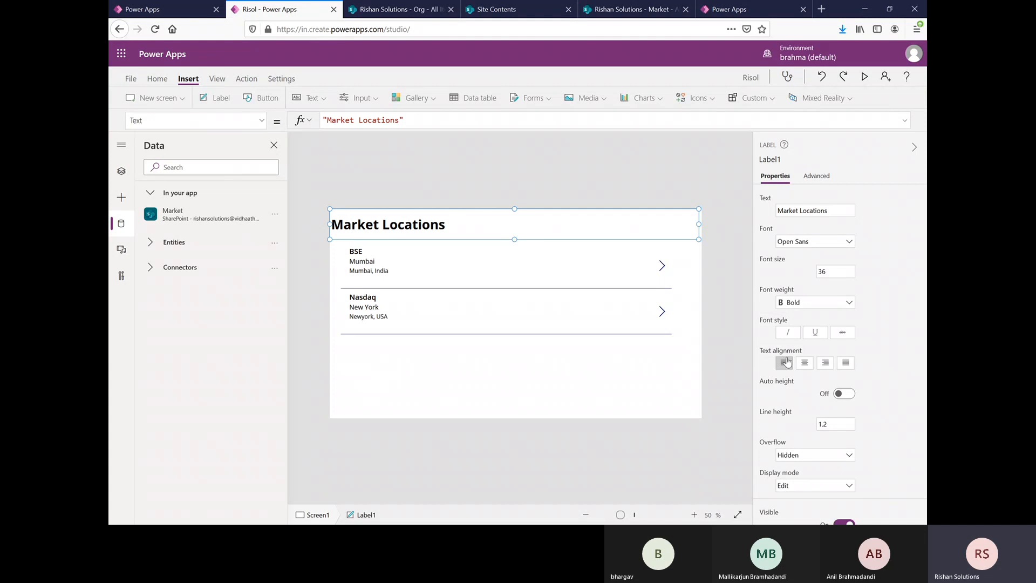
{"action": "left_click", "coordinate": [803, 362]}
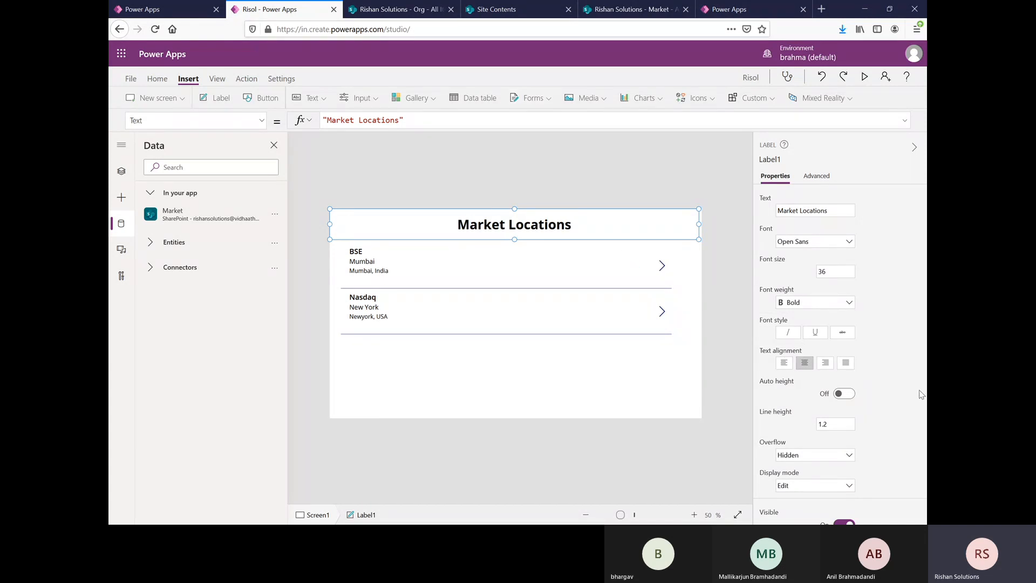
Step: Fill the Market Locations label with a light blue theme color
{"action": "scroll", "coordinate": [919, 389], "scroll_direction": "down", "scroll_amount": 10}
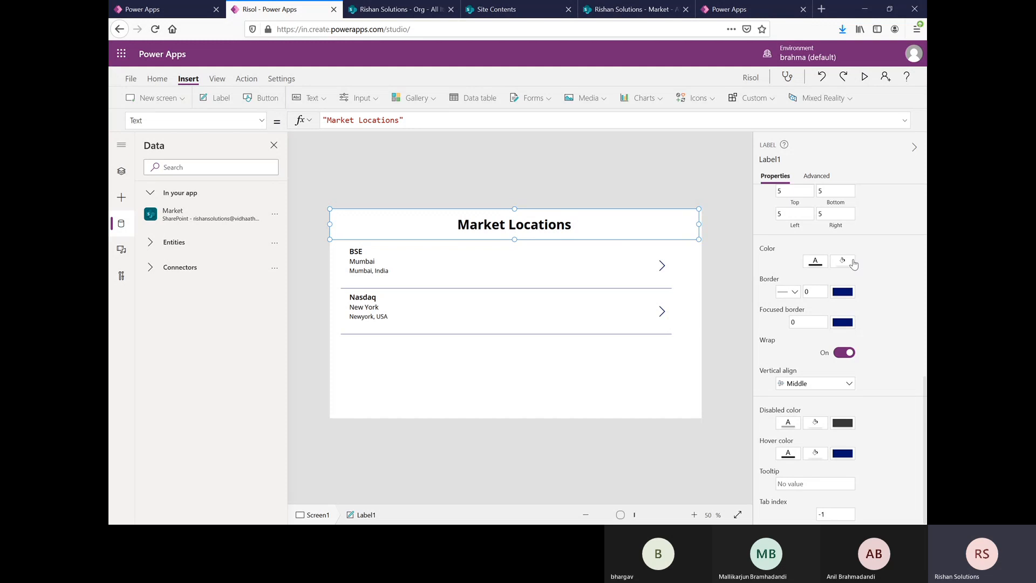
{"action": "left_click", "coordinate": [852, 263]}
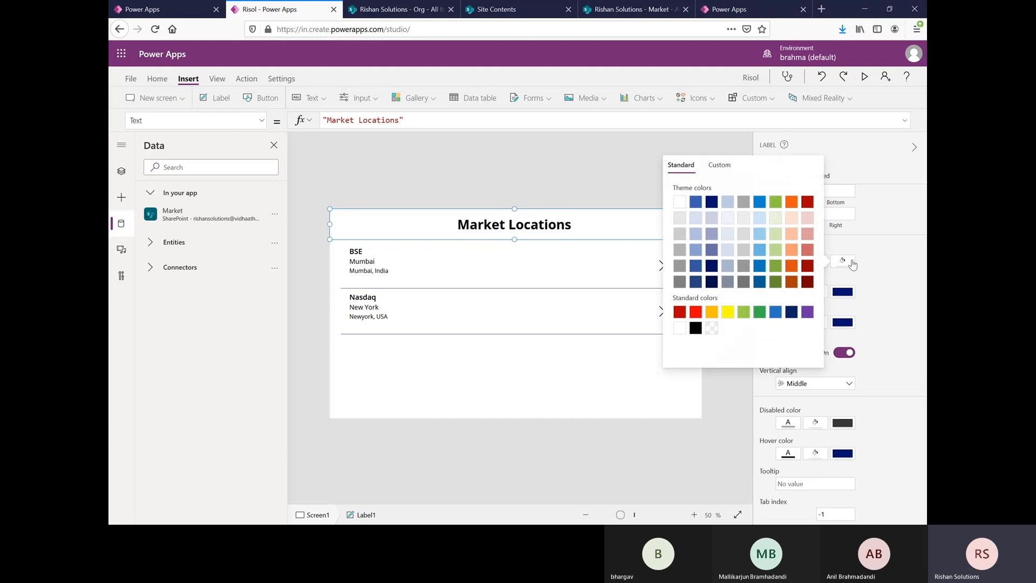
{"action": "left_click", "coordinate": [759, 234]}
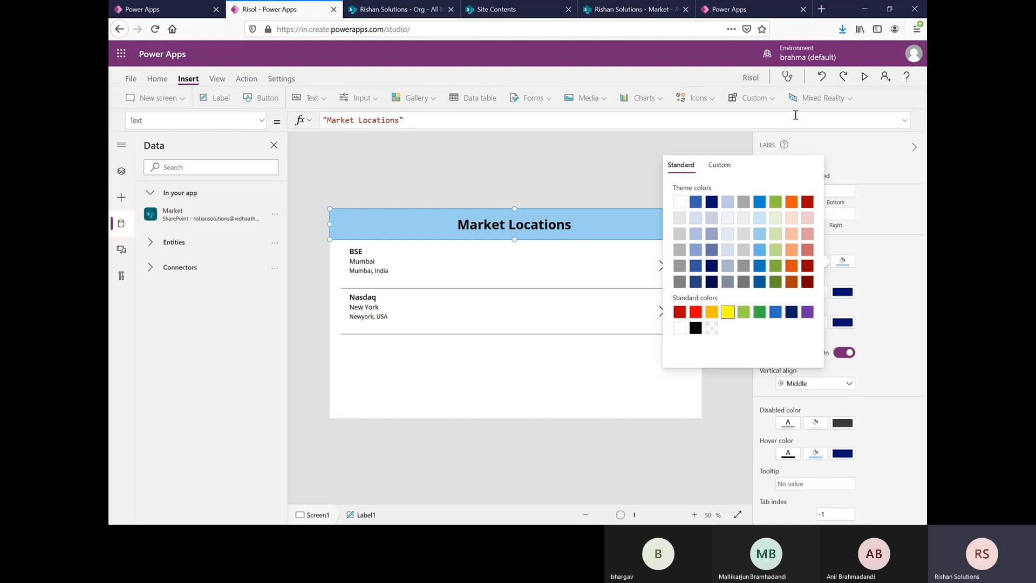
{"action": "left_click", "coordinate": [852, 163]}
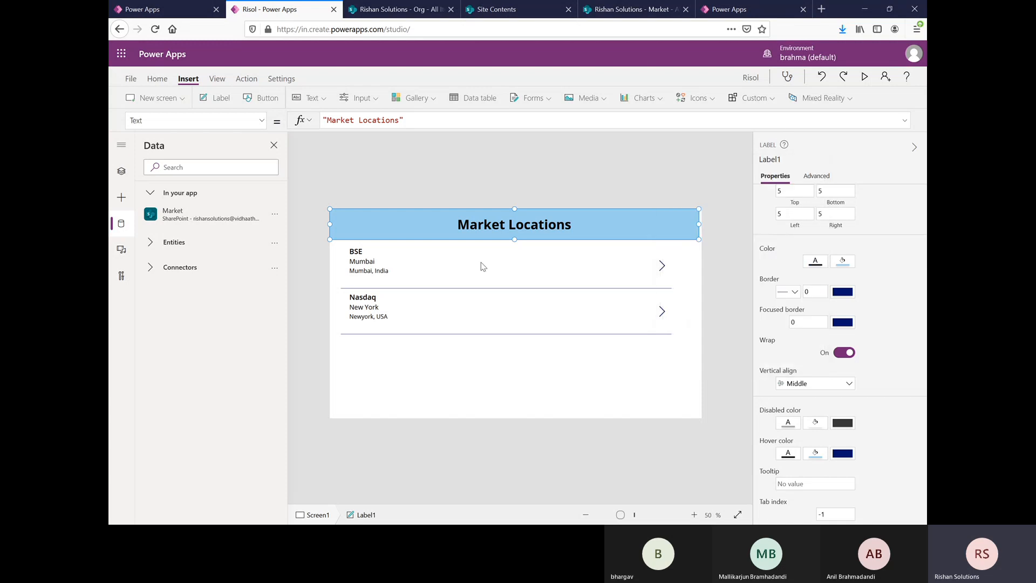
Step: Extend the Market Locations label and the gallery to the screen's right edge, making the gallery about 1326 wide
{"action": "left_click", "coordinate": [551, 271]}
{"action": "left_click", "coordinate": [677, 225]}
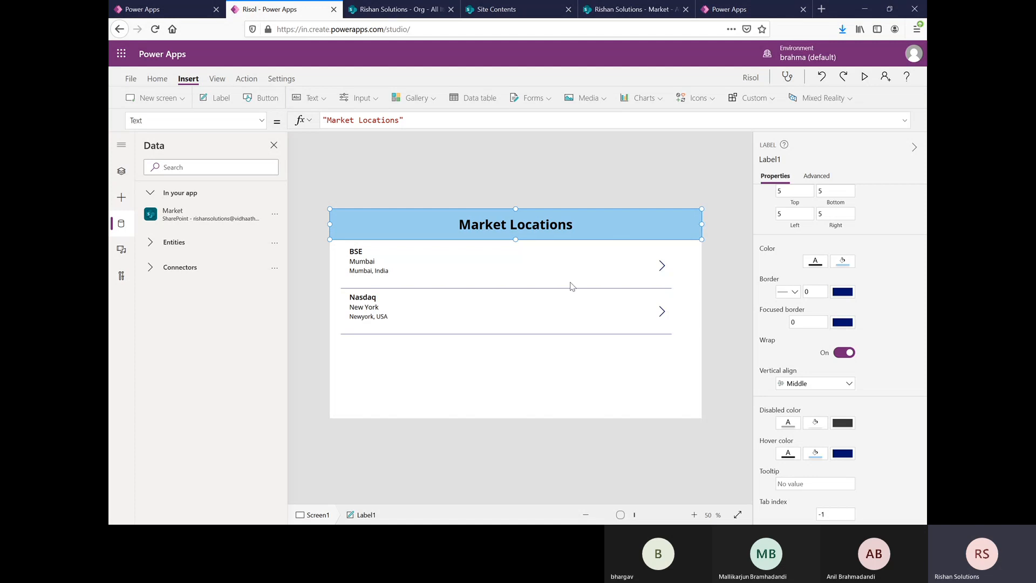
{"action": "left_click", "coordinate": [495, 265]}
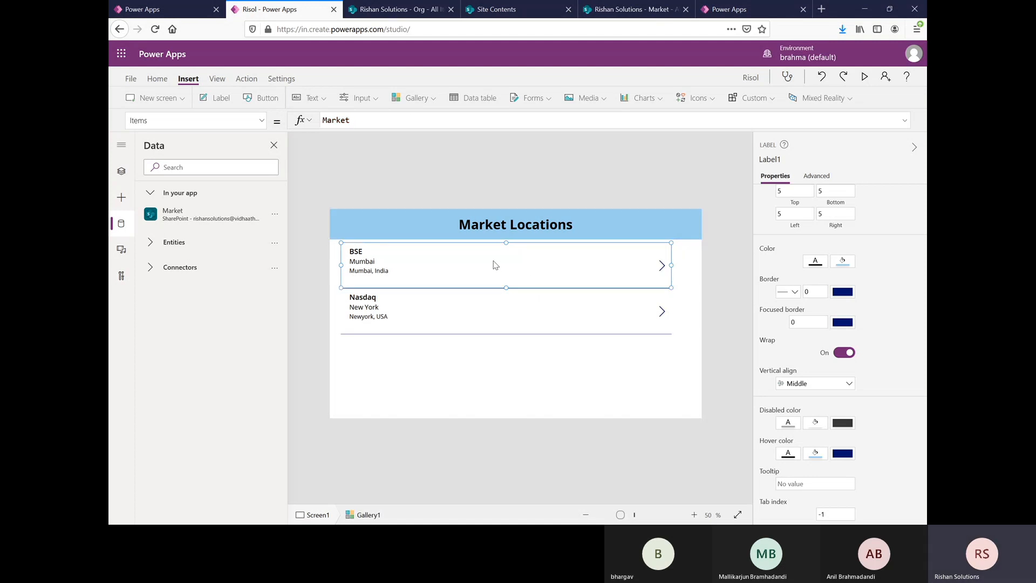
{"action": "left_click", "coordinate": [414, 346]}
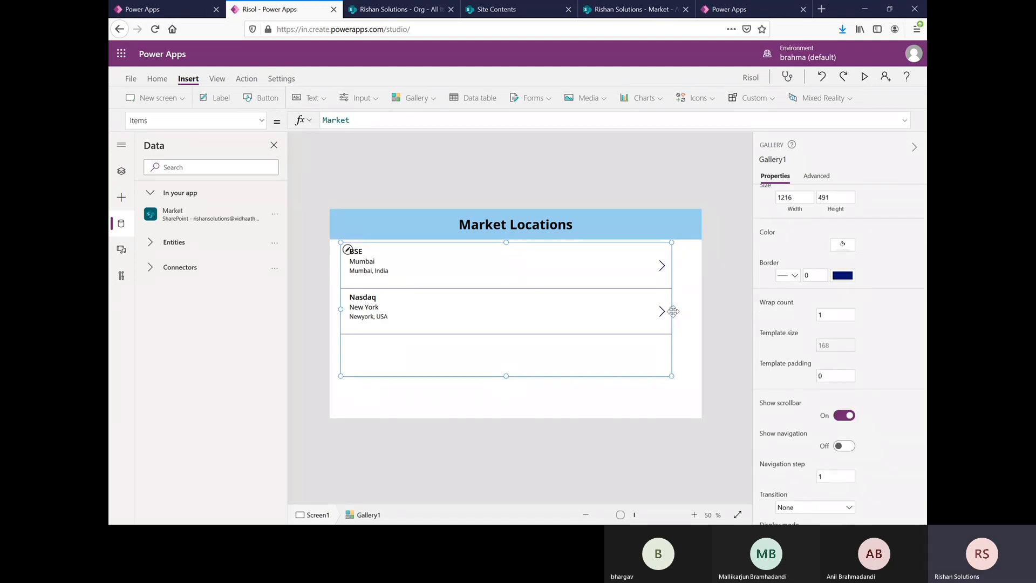
{"action": "left_click_drag", "start_coordinate": [673, 311], "coordinate": [702, 308]}
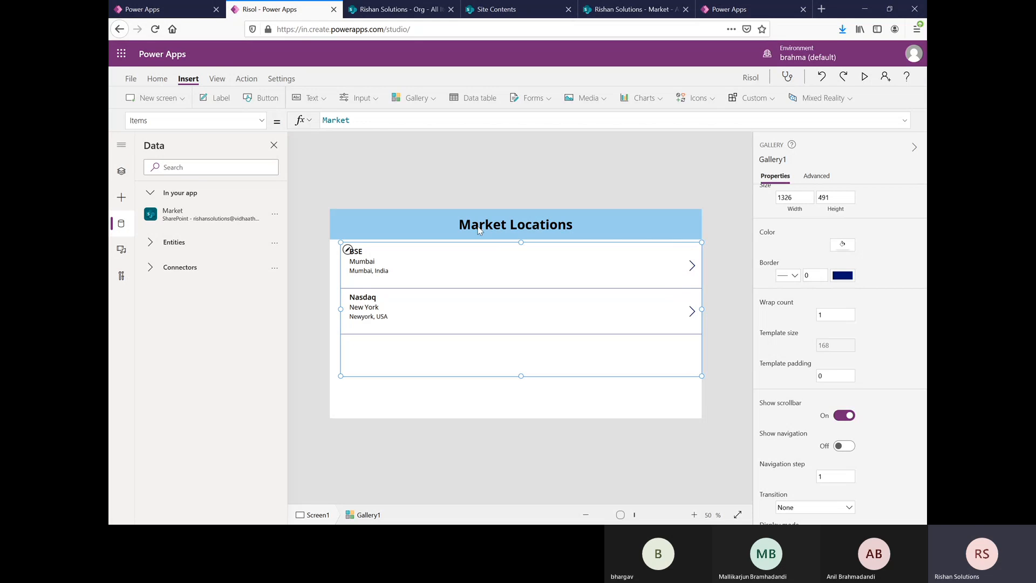
Step: Check the Market Locations label's height and place the gallery directly beneath it at X 0, Y 112
{"action": "left_click", "coordinate": [614, 231]}
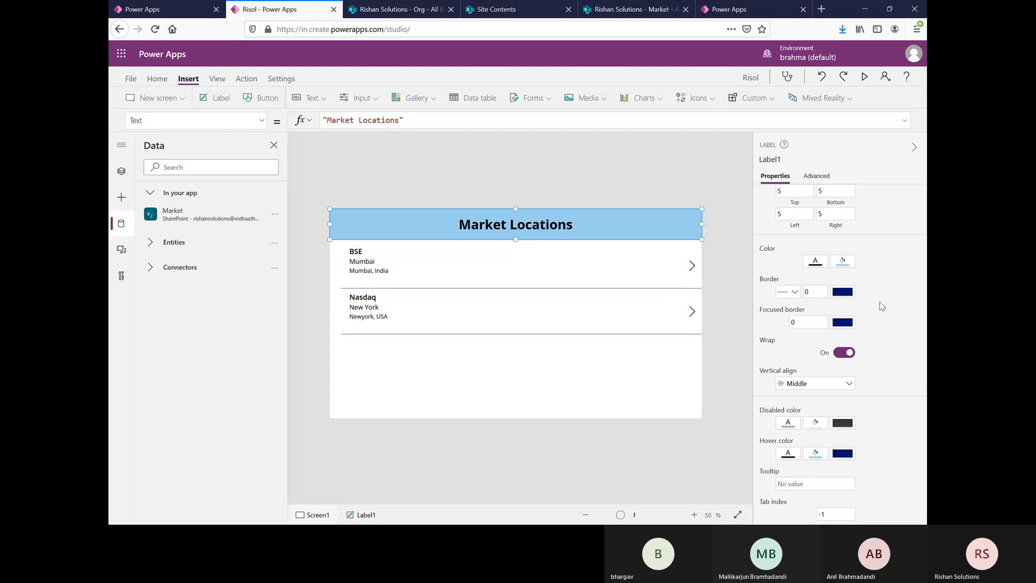
{"action": "scroll", "coordinate": [880, 301], "scroll_direction": "up", "scroll_amount": 7}
{"action": "scroll", "coordinate": [879, 300], "scroll_direction": "down", "scroll_amount": 1}
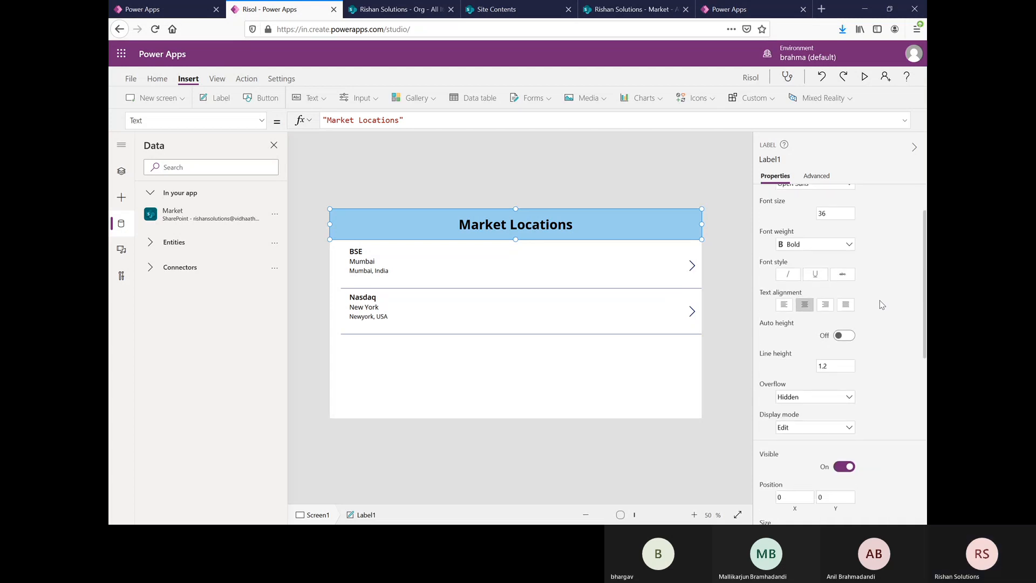
{"action": "scroll", "coordinate": [880, 300], "scroll_direction": "down", "scroll_amount": 5}
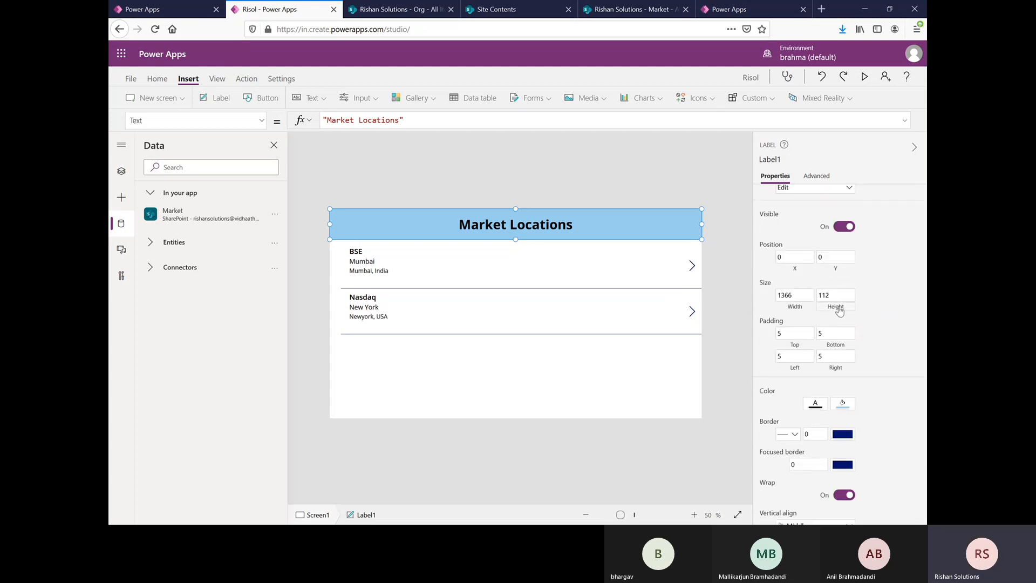
{"action": "left_click", "coordinate": [569, 331]}
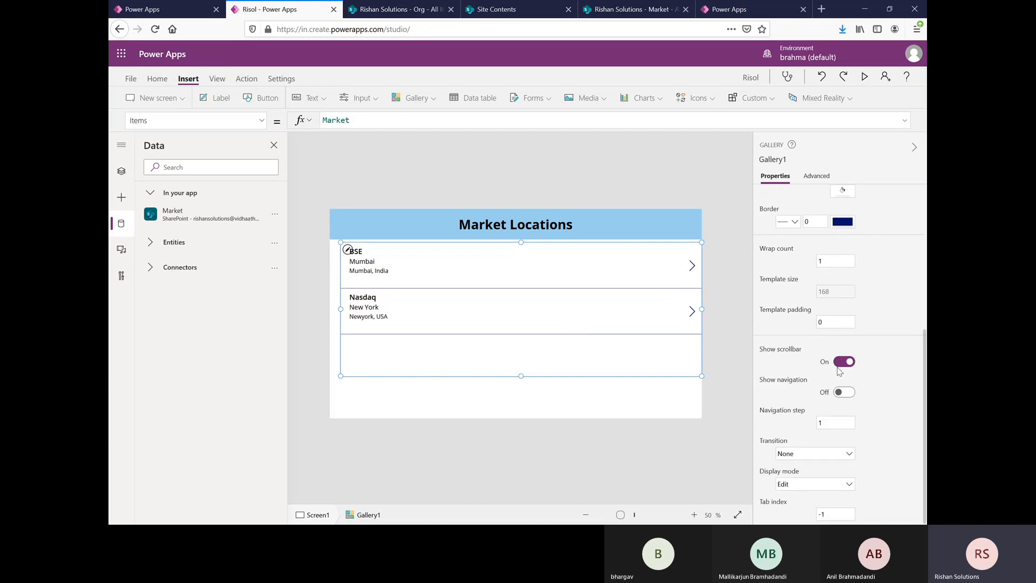
{"action": "scroll", "coordinate": [831, 356], "scroll_direction": "up", "scroll_amount": 4}
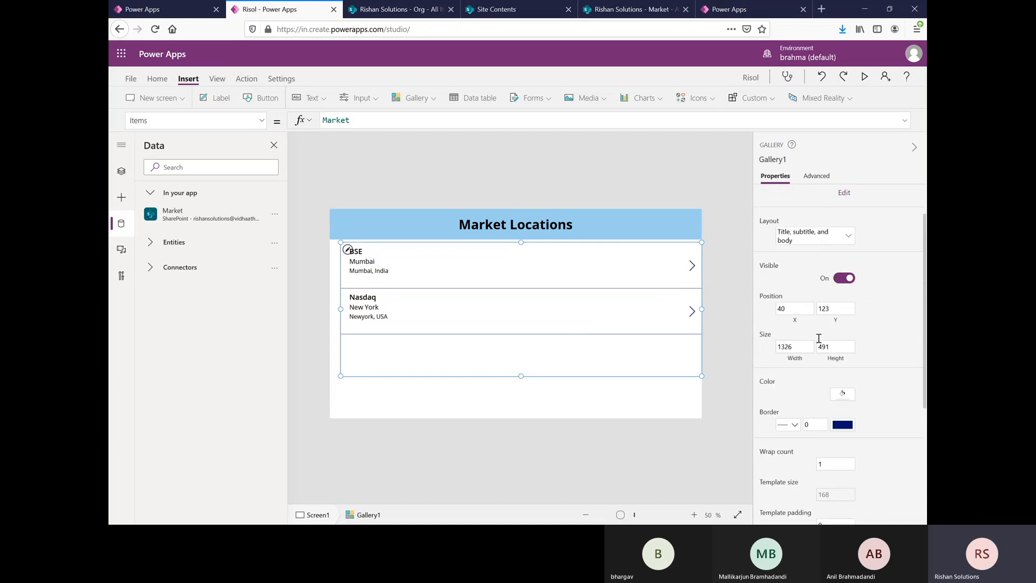
{"action": "left_click", "coordinate": [831, 308]}
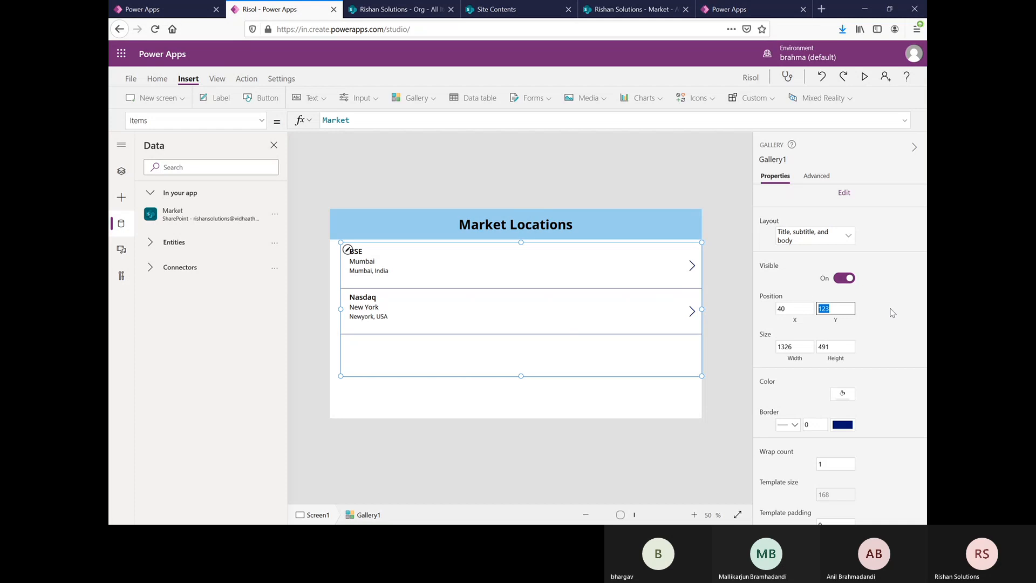
{"action": "type", "text": "112"}
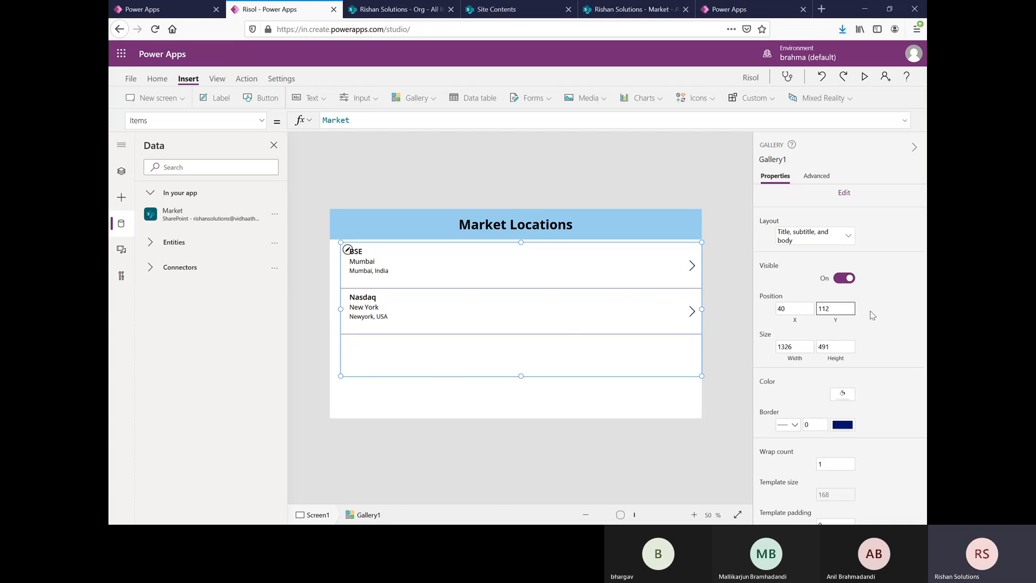
{"action": "left_click", "coordinate": [872, 314]}
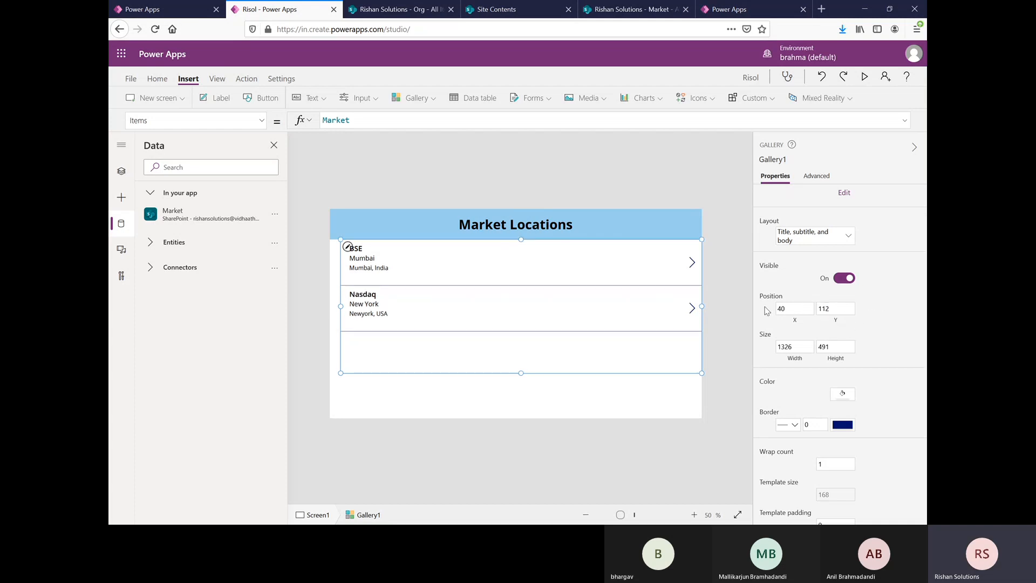
{"action": "left_click", "coordinate": [793, 308]}
{"action": "type", "text": "0"}
{"action": "left_click", "coordinate": [884, 325]}
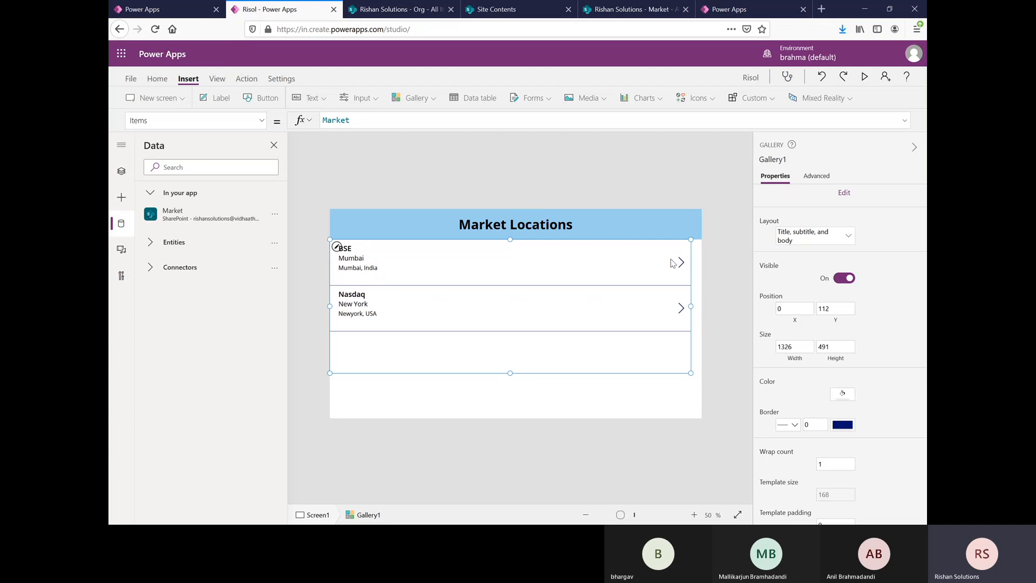
Step: Check the Market Locations label's width and set the gallery's width to 1366 to match
{"action": "left_click", "coordinate": [679, 236]}
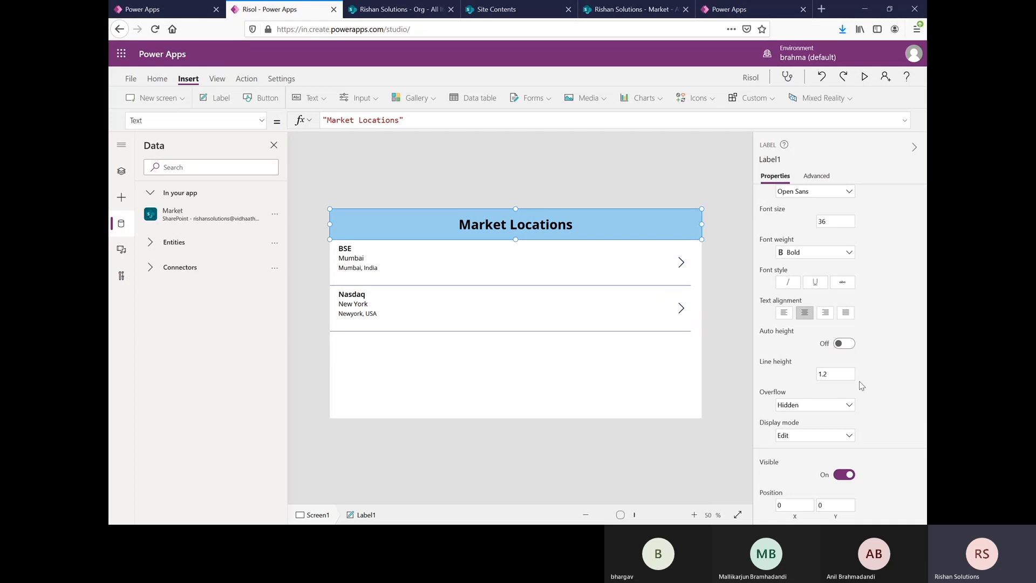
{"action": "scroll", "coordinate": [862, 385], "scroll_direction": "down", "scroll_amount": 5}
{"action": "scroll", "coordinate": [862, 384], "scroll_direction": "down", "scroll_amount": 1}
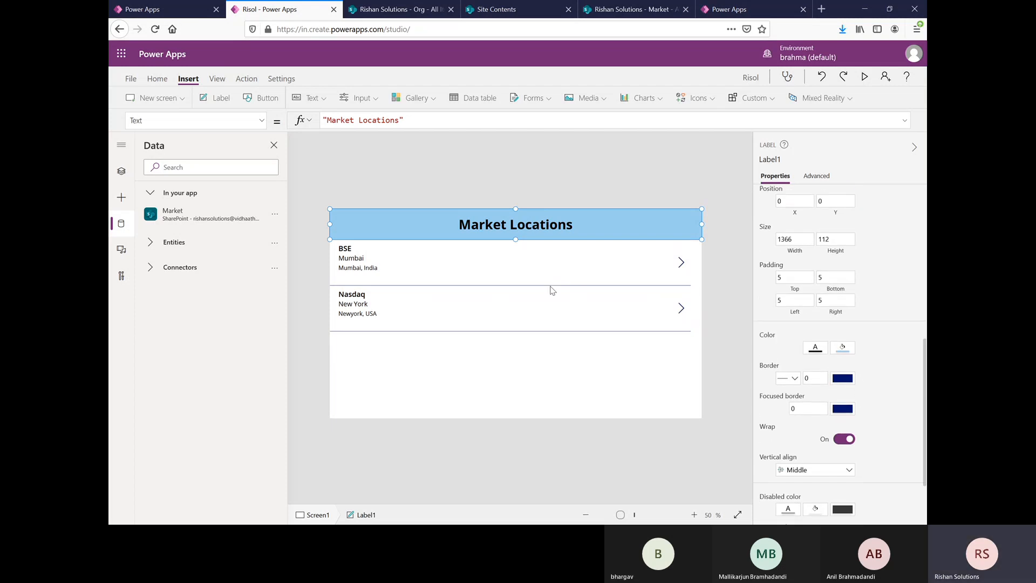
{"action": "left_click", "coordinate": [566, 345]}
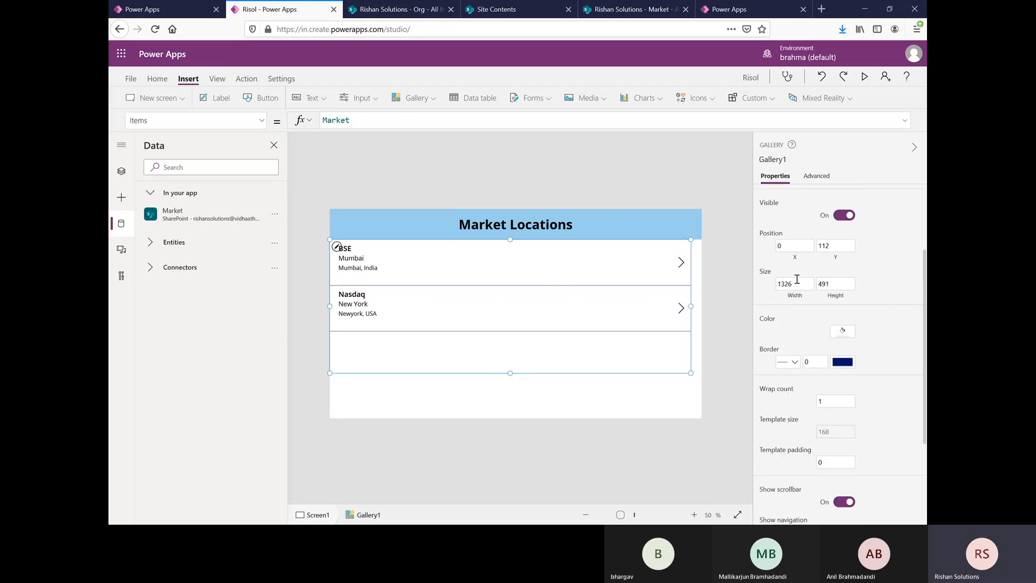
{"action": "left_click", "coordinate": [797, 281]}
{"action": "key", "text": "BackSpace"}
{"action": "key", "text": "BackSpace"}
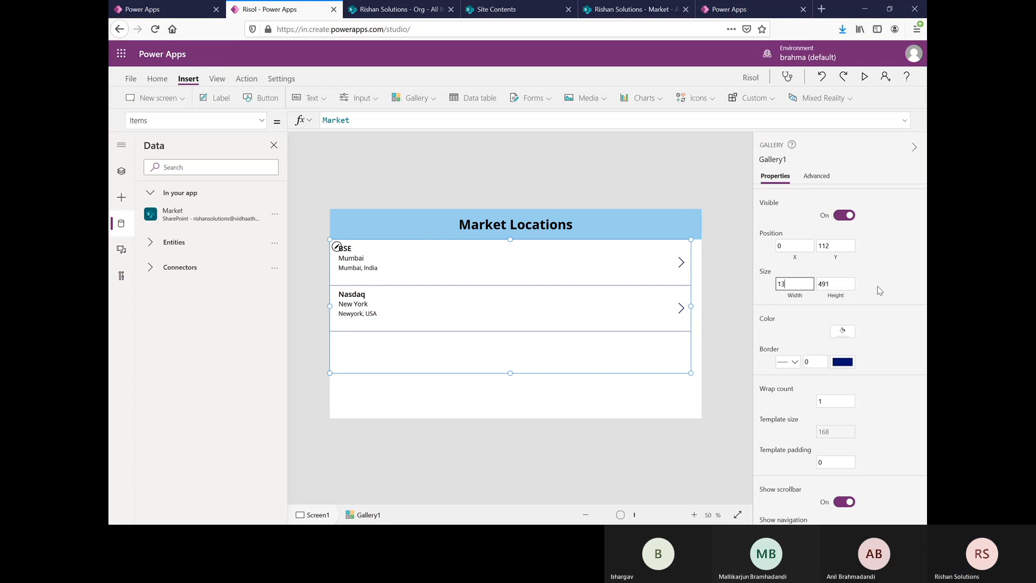
{"action": "type", "text": "66"}
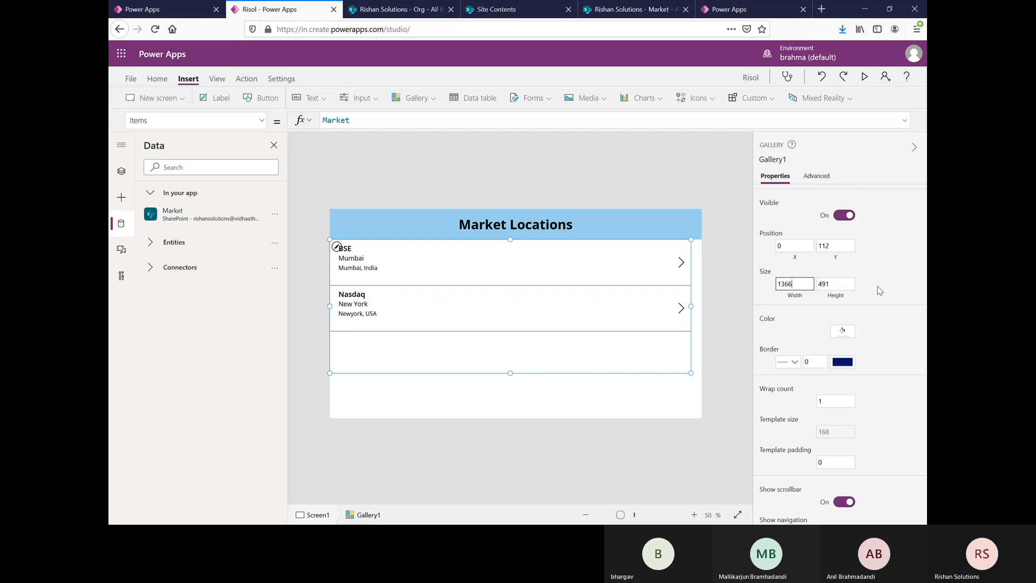
{"action": "left_click", "coordinate": [917, 315]}
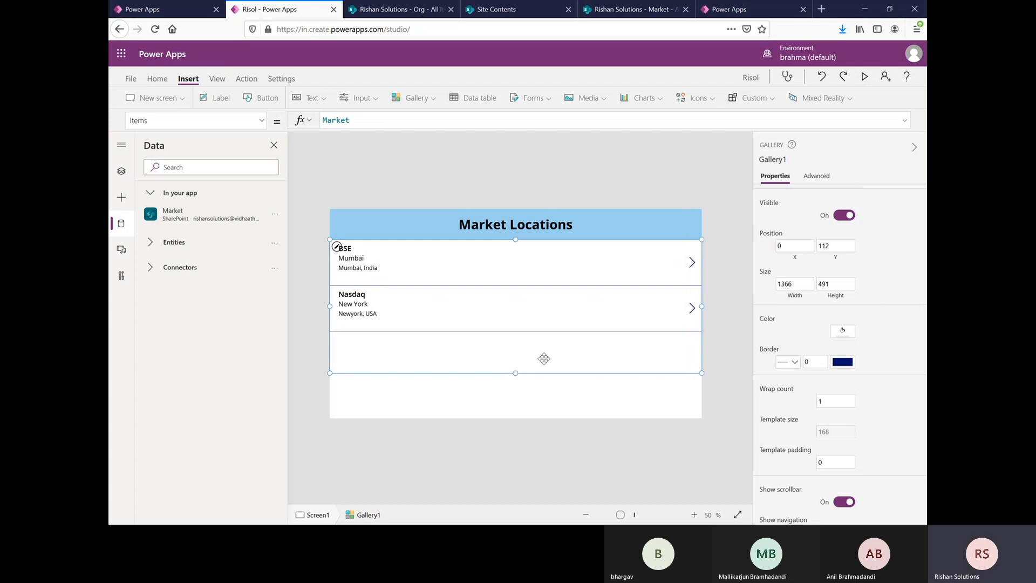
Step: Delete the address, location and title labels from the gallery's row template
{"action": "left_click", "coordinate": [376, 251]}
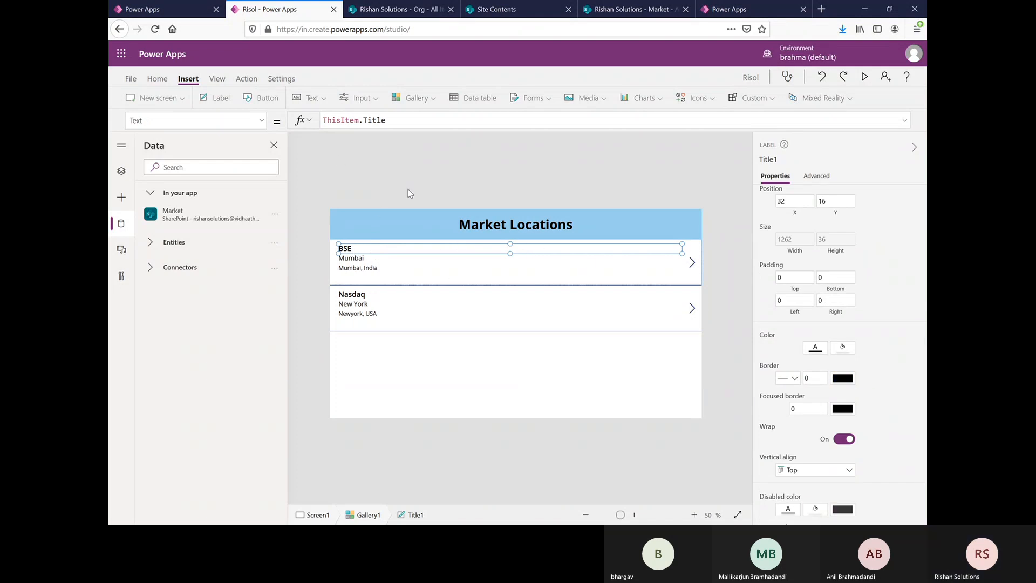
{"action": "left_click", "coordinate": [467, 281]}
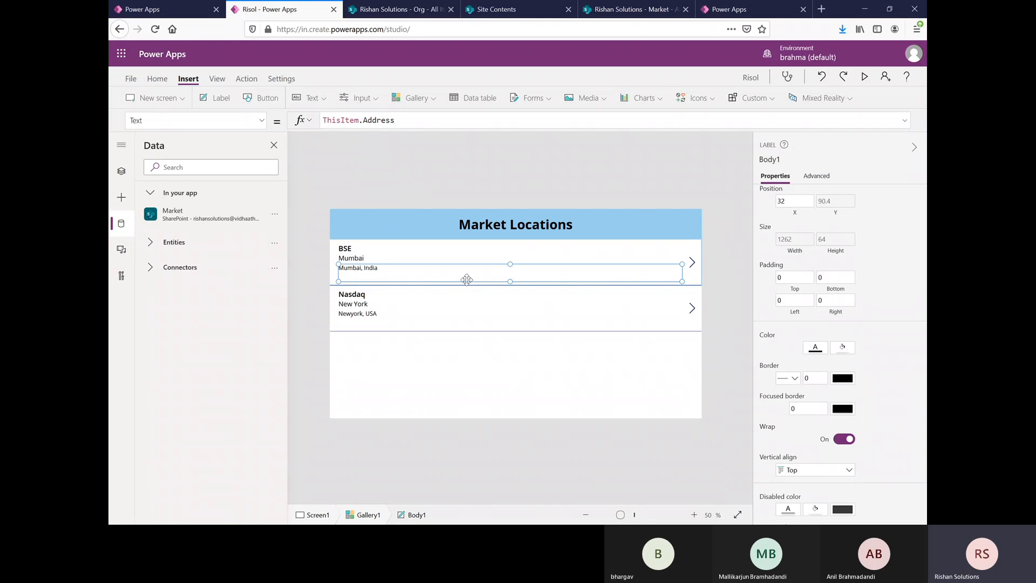
{"action": "key", "text": "Delete"}
{"action": "left_click", "coordinate": [413, 255]}
{"action": "key", "text": "Delete"}
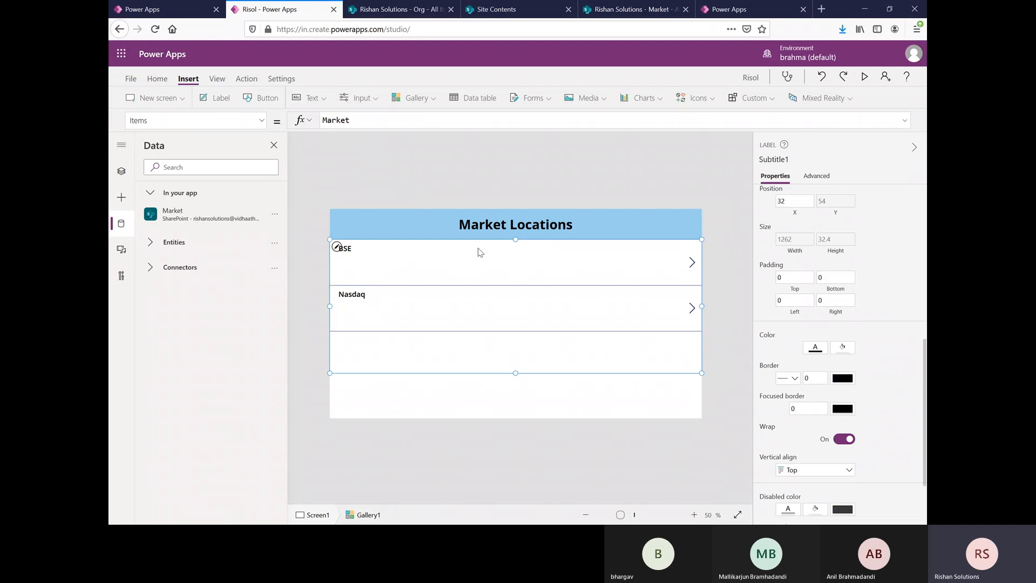
{"action": "left_click", "coordinate": [454, 251]}
{"action": "key", "text": "Delete"}
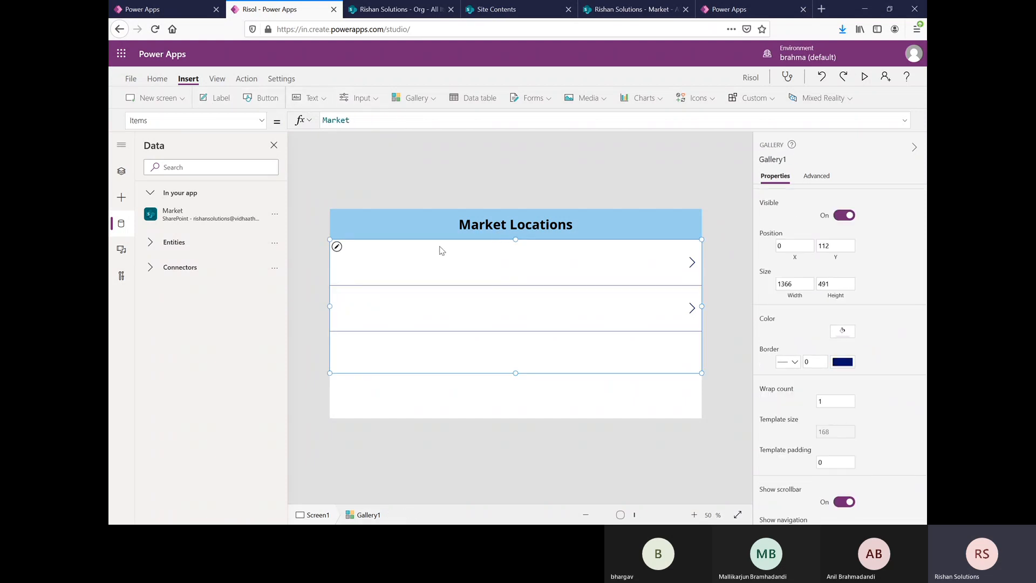
{"action": "left_click", "coordinate": [390, 260]}
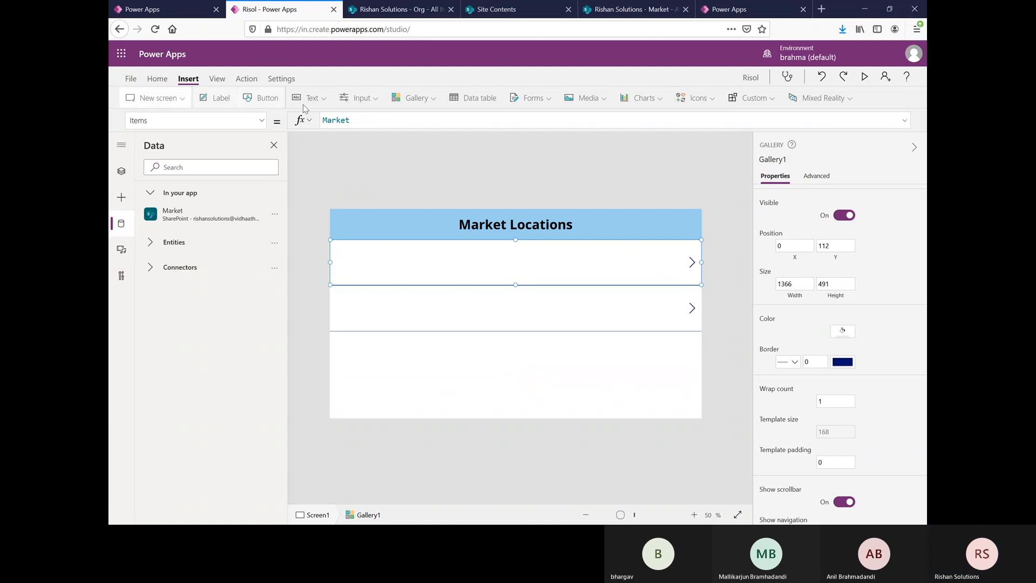
{"action": "left_click", "coordinate": [481, 102]}
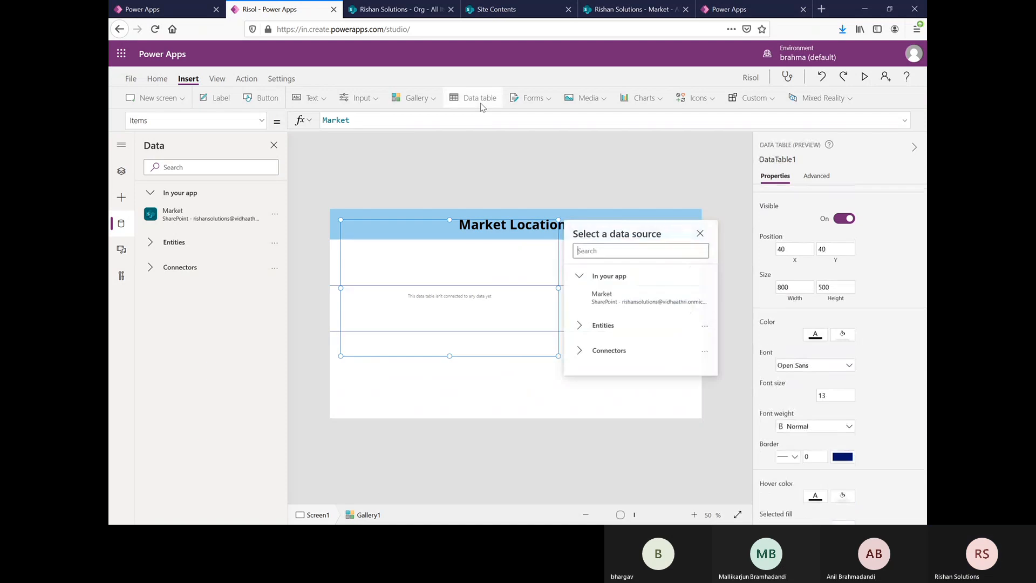
{"action": "left_click", "coordinate": [699, 235]}
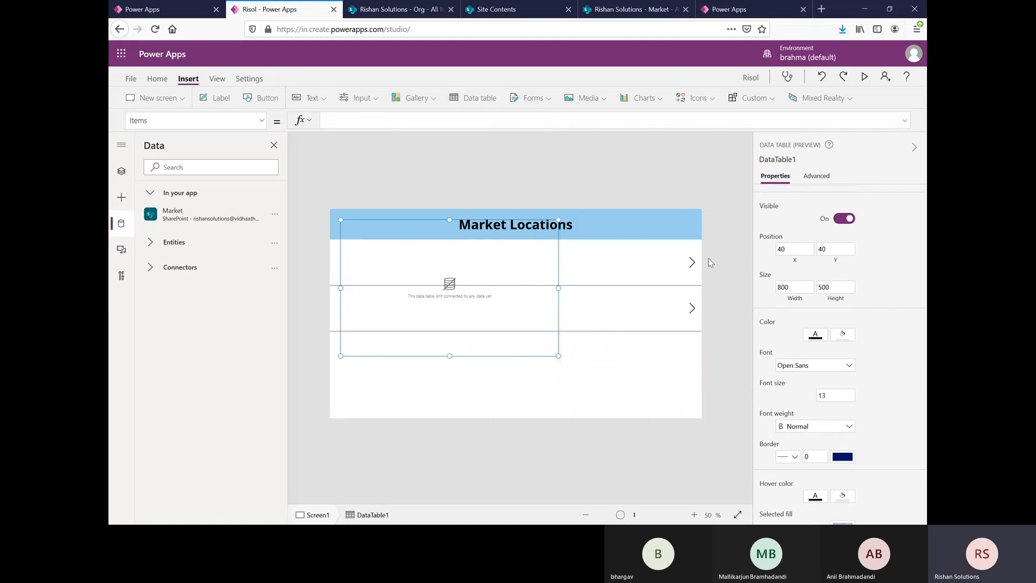
{"action": "key", "text": "Delete"}
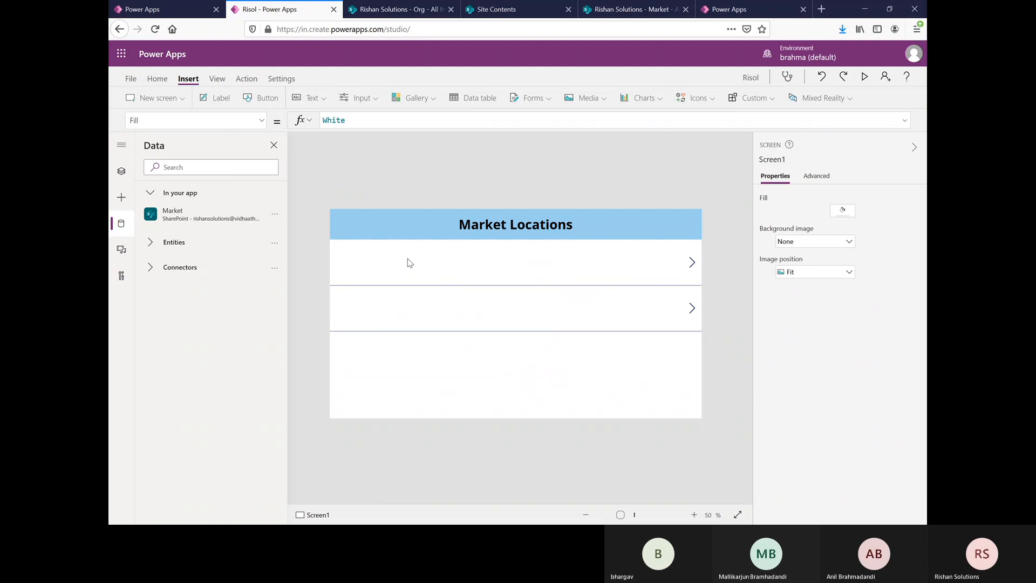
Step: Insert a label inside the gallery's row template for each item's Title
{"action": "left_click", "coordinate": [408, 261]}
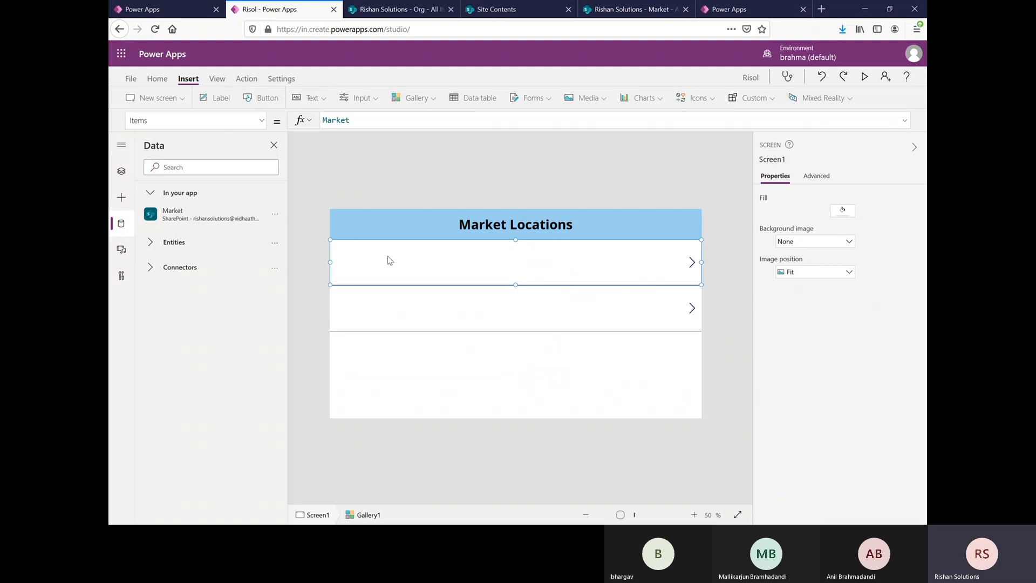
{"action": "left_click", "coordinate": [221, 98]}
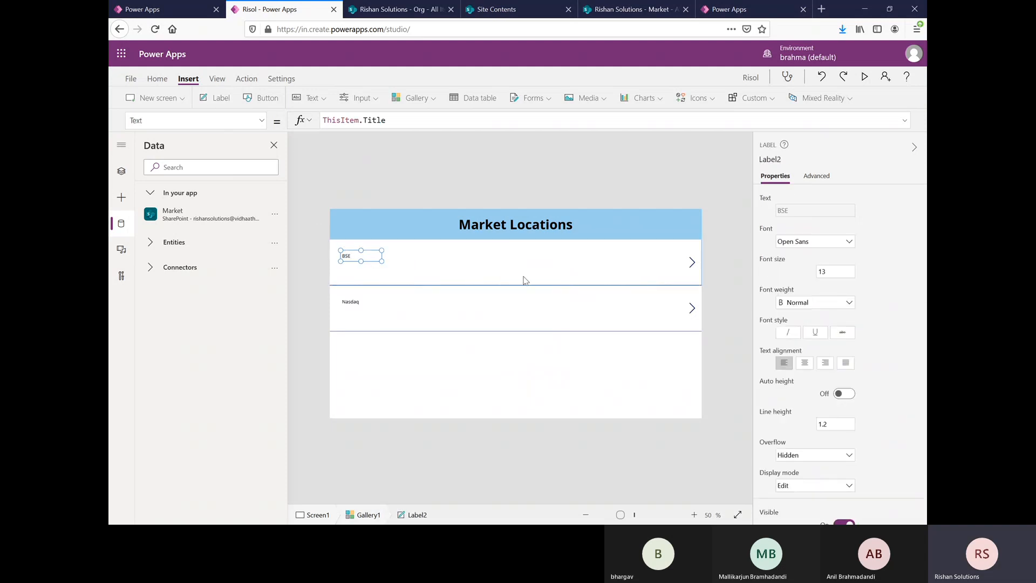
{"action": "left_click", "coordinate": [413, 260]}
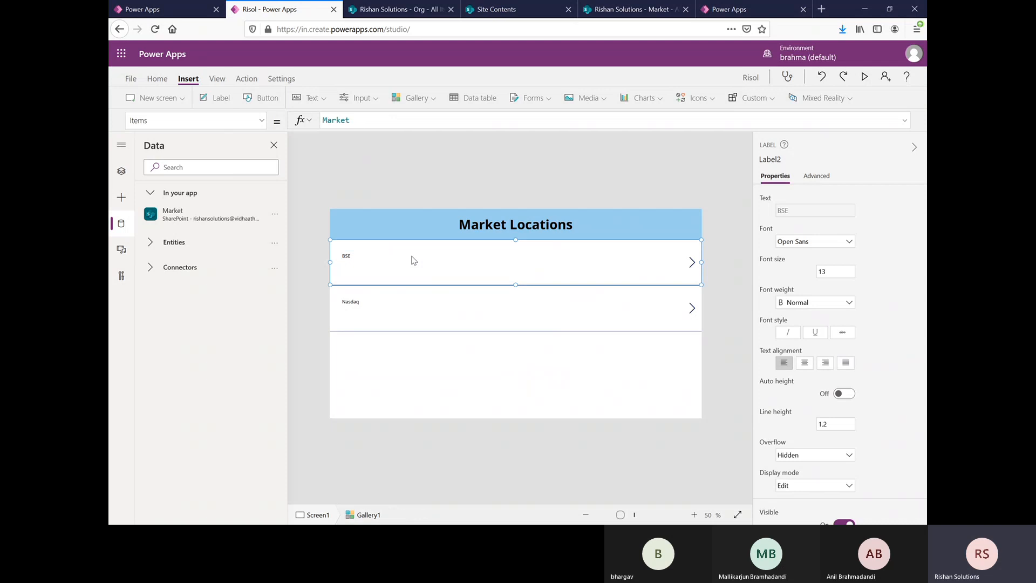
{"action": "left_click", "coordinate": [357, 255]}
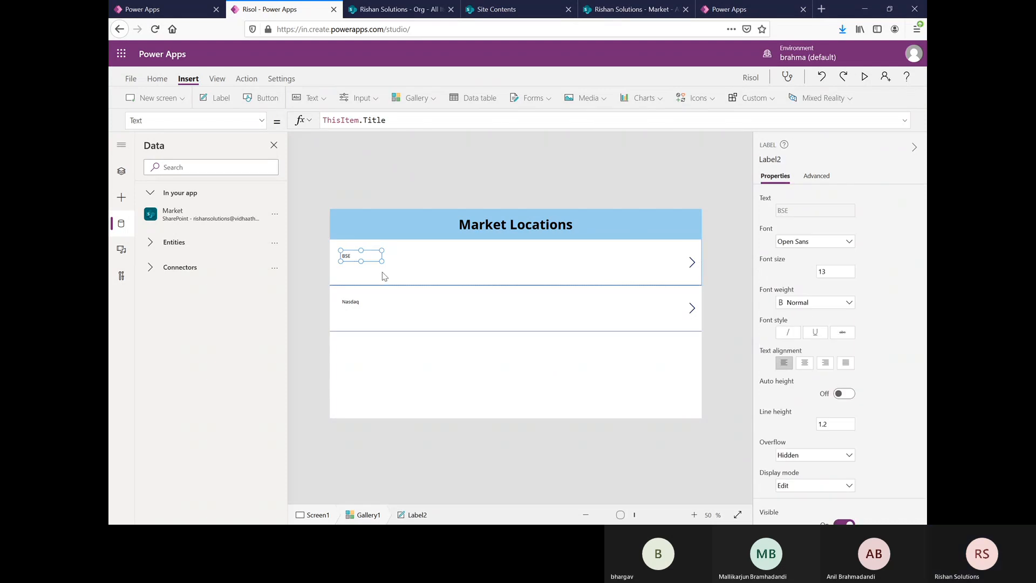
Step: Insert a Location label in the gallery's row template and move it beside the Title label
{"action": "left_click", "coordinate": [418, 264]}
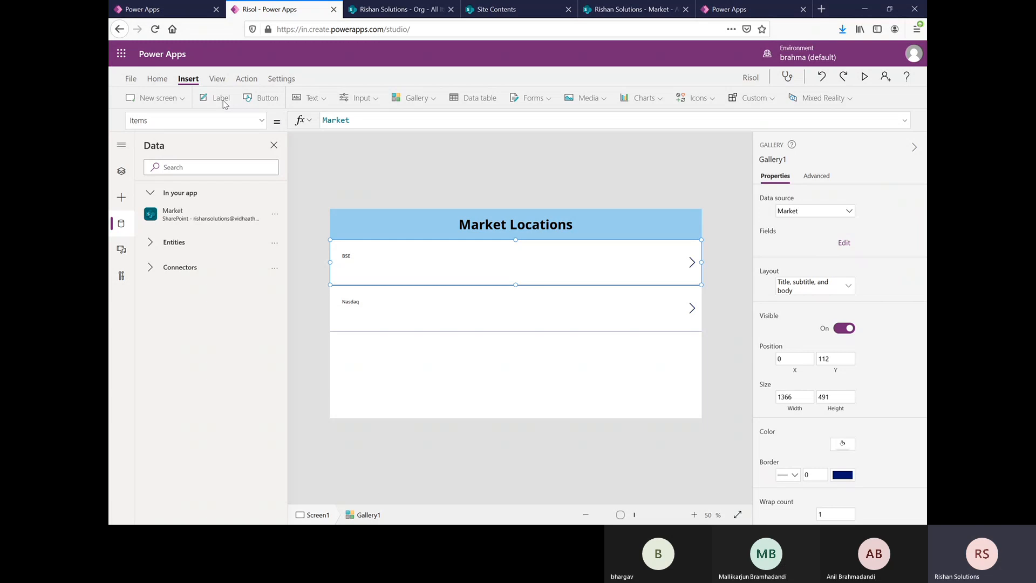
{"action": "left_click", "coordinate": [221, 98]}
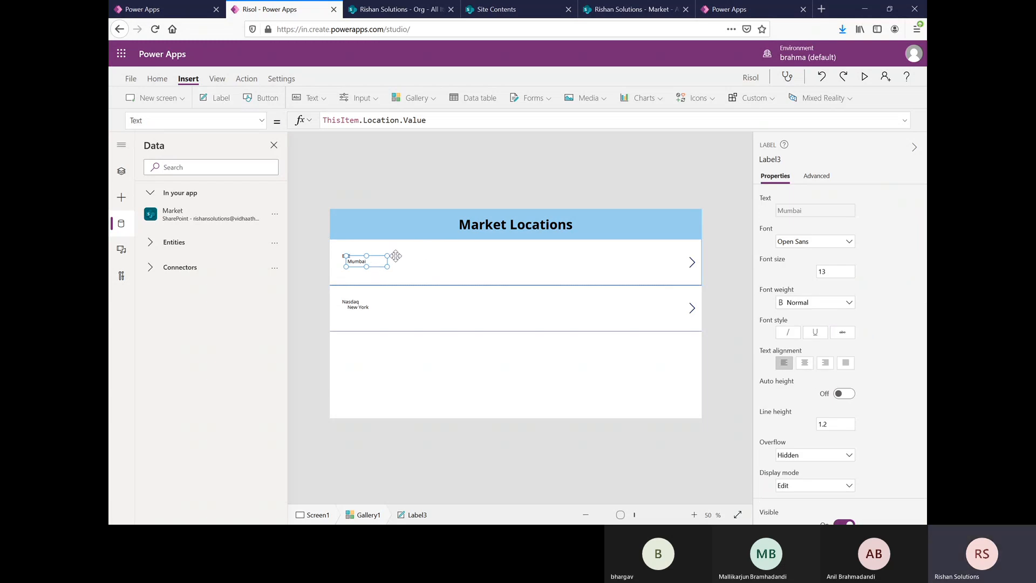
{"action": "left_click_drag", "start_coordinate": [396, 256], "coordinate": [407, 256]}
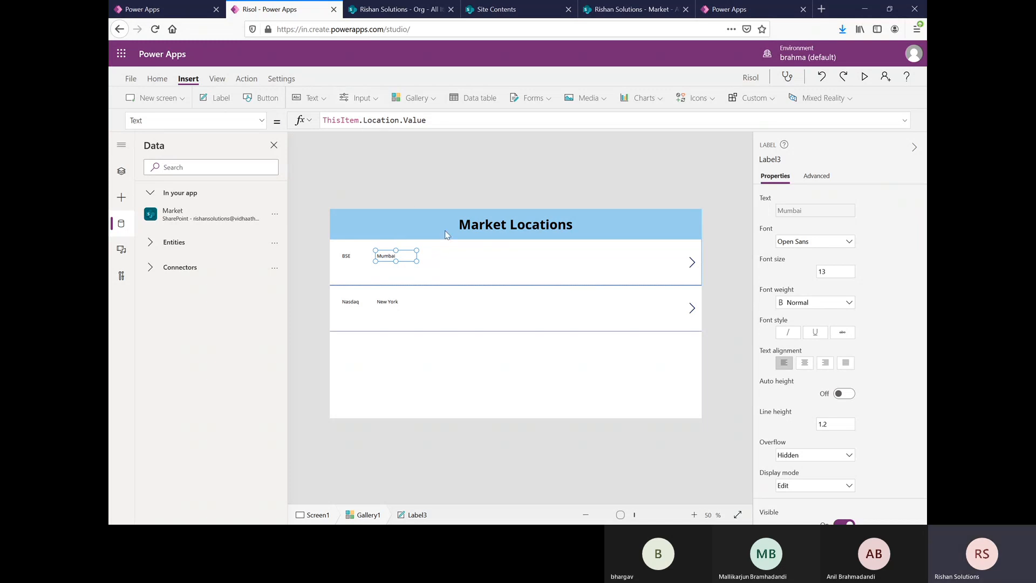
Step: Insert an Address label in the gallery's row template and move it beside the Location label
{"action": "left_click", "coordinate": [455, 261]}
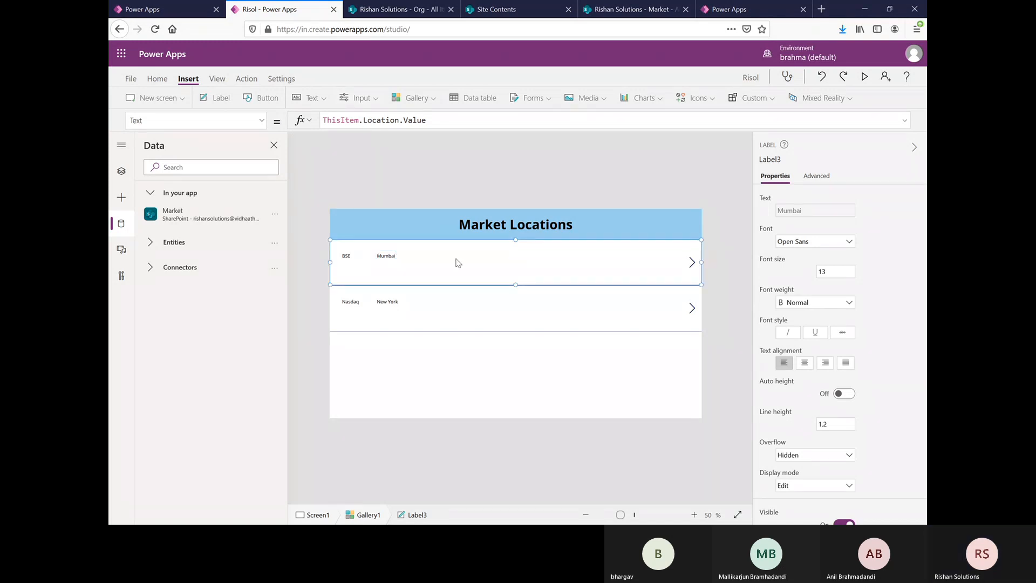
{"action": "left_click", "coordinate": [231, 102]}
{"action": "left_click_drag", "start_coordinate": [386, 257], "coordinate": [455, 254]}
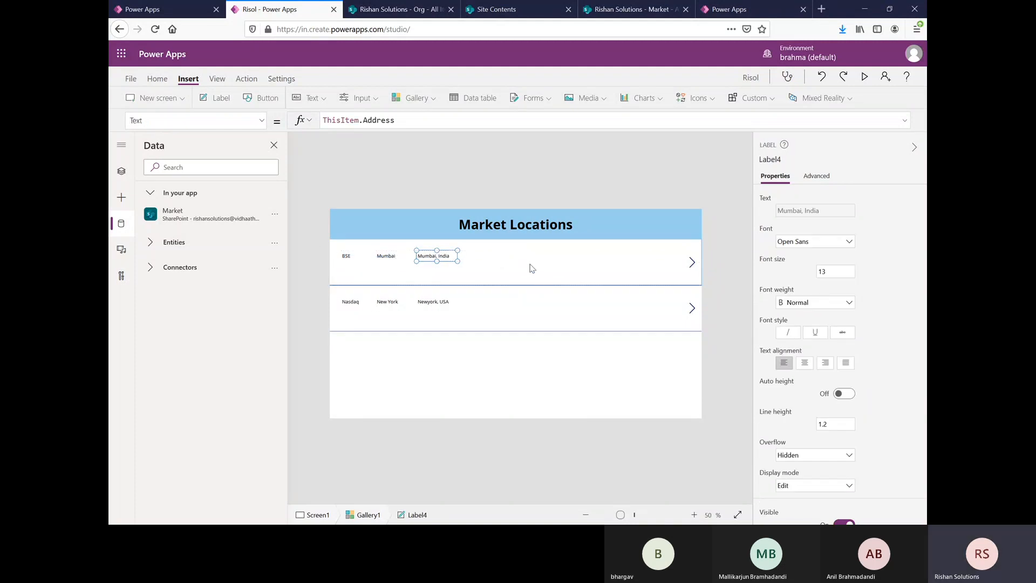
Step: Select the gallery's row template, check the Market list's columns in SharePoint, and return to the Risol app
{"action": "left_click", "coordinate": [532, 269]}
{"action": "left_click", "coordinate": [634, 9]}
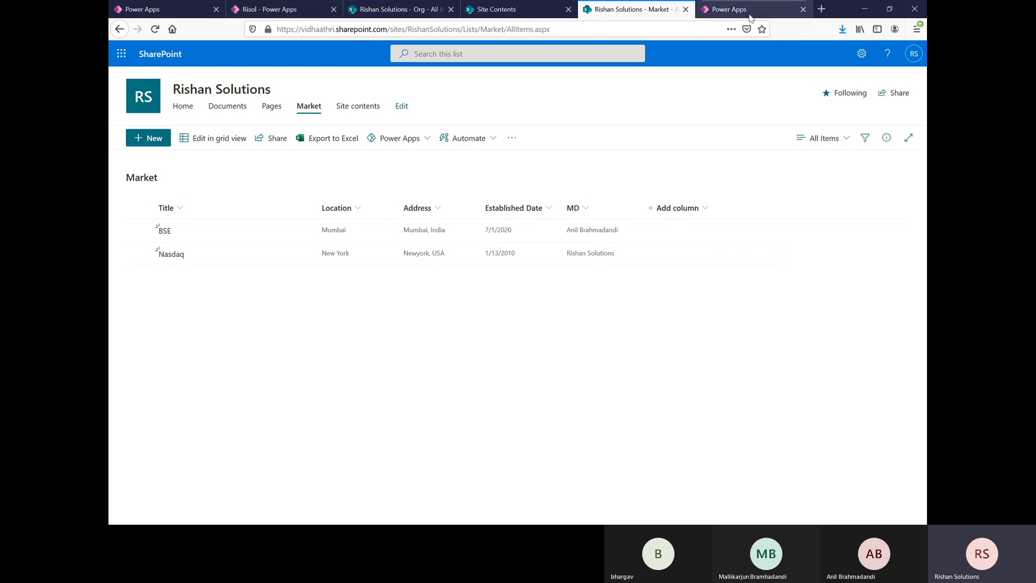
{"action": "left_click", "coordinate": [725, 11]}
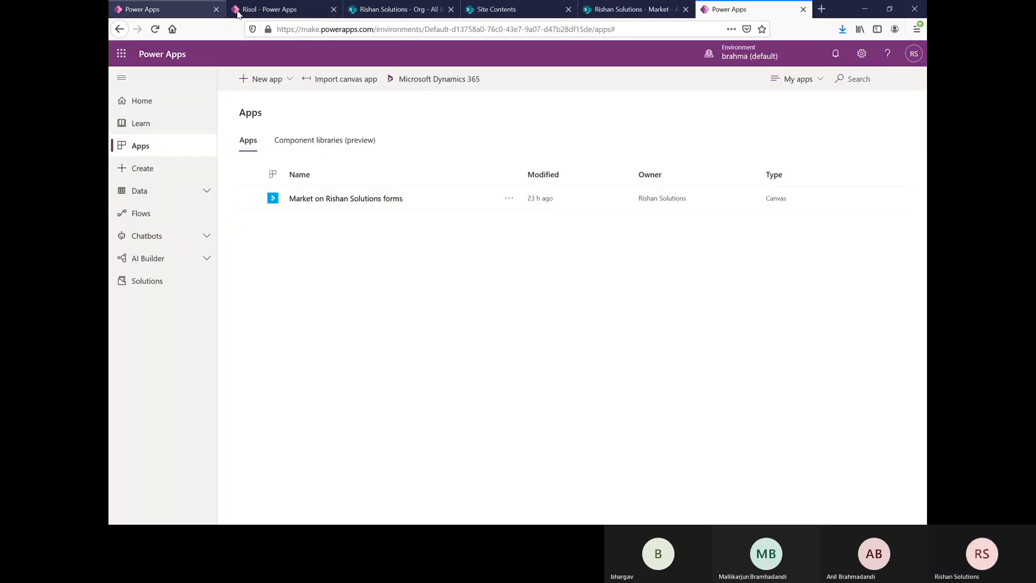
{"action": "left_click", "coordinate": [279, 11]}
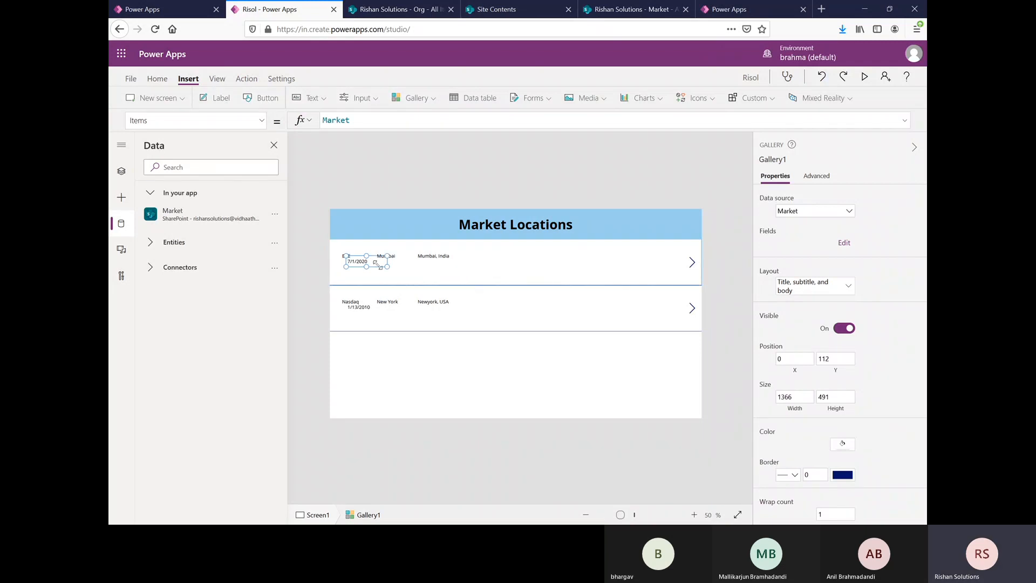
Step: Move the Established Date label beside the Address label and insert an MD display name label next to it in the gallery row
{"action": "left_click_drag", "start_coordinate": [376, 264], "coordinate": [476, 254]}
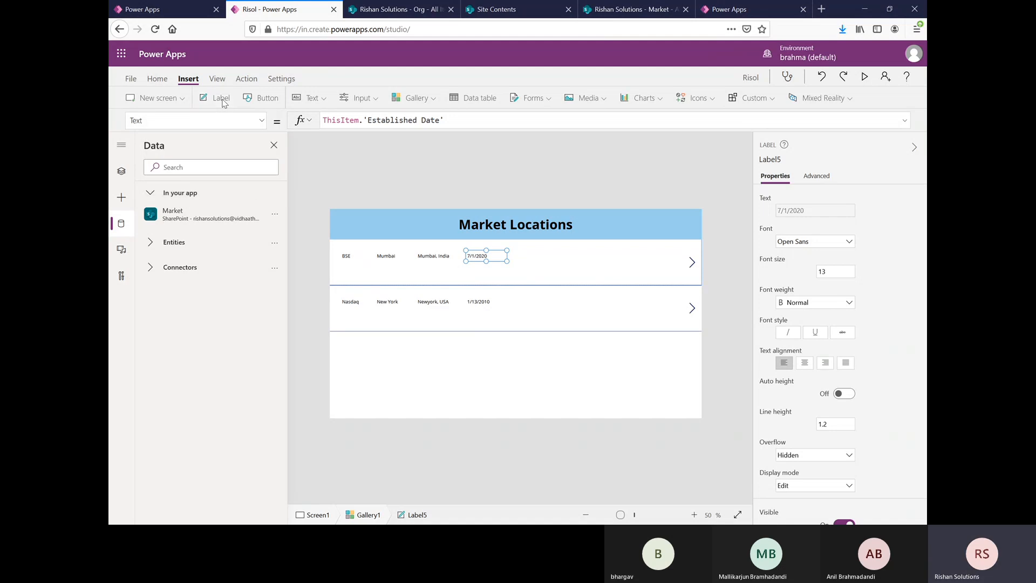
{"action": "left_click", "coordinate": [223, 100]}
{"action": "left_click_drag", "start_coordinate": [371, 262], "coordinate": [537, 252]}
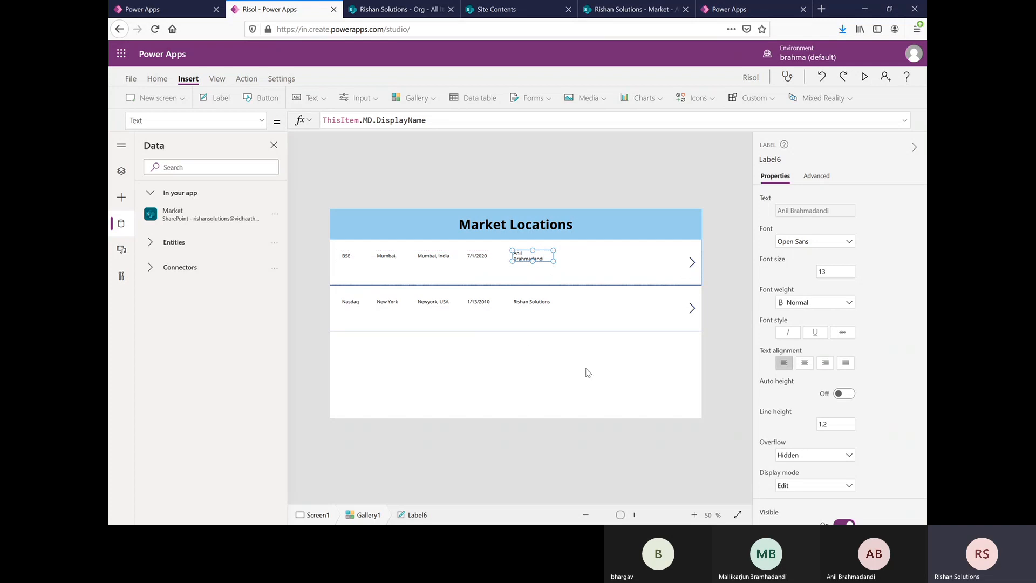
Step: Set the font weight of the gallery's Title, Location, Address, Established Date and MD labels to Bold
{"action": "left_click", "coordinate": [471, 346]}
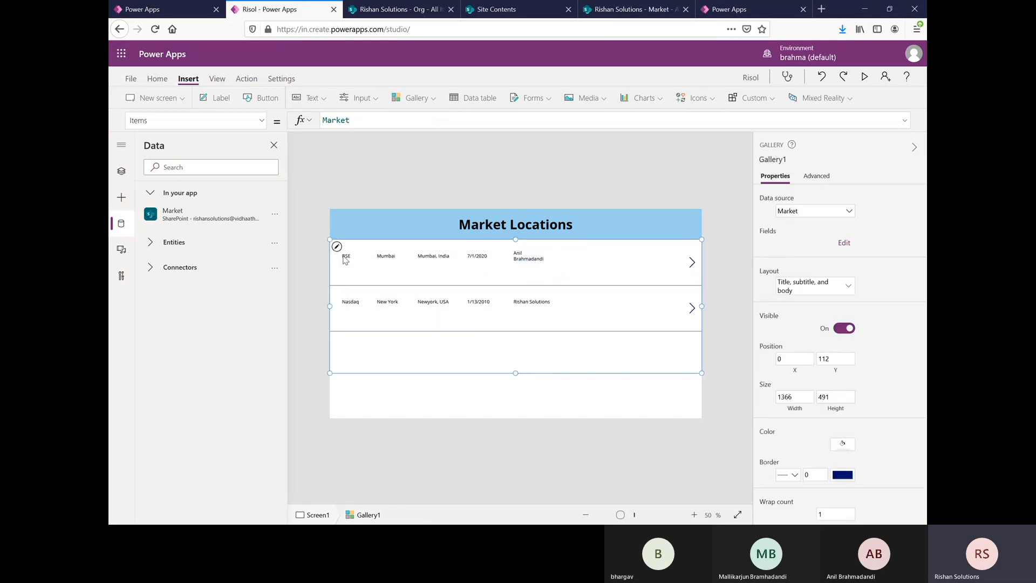
{"action": "left_click", "coordinate": [346, 258]}
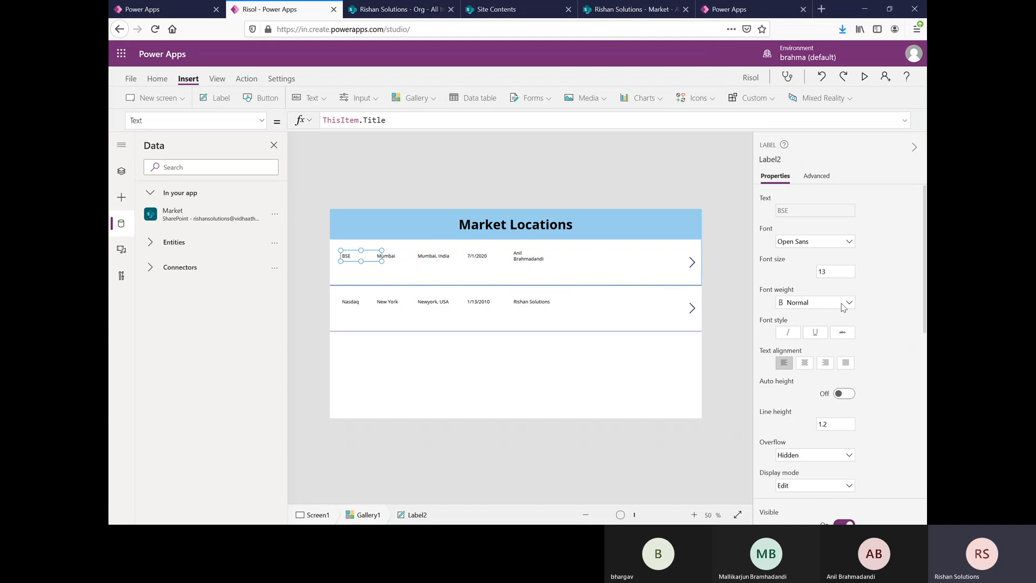
{"action": "left_click", "coordinate": [843, 307]}
{"action": "left_click", "coordinate": [793, 316]}
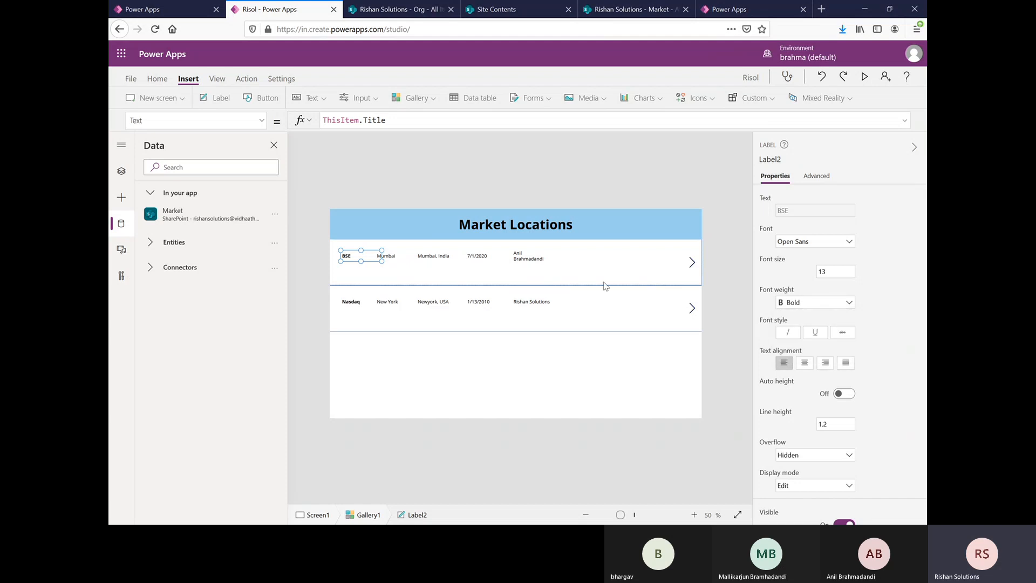
{"action": "left_click", "coordinate": [399, 256]}
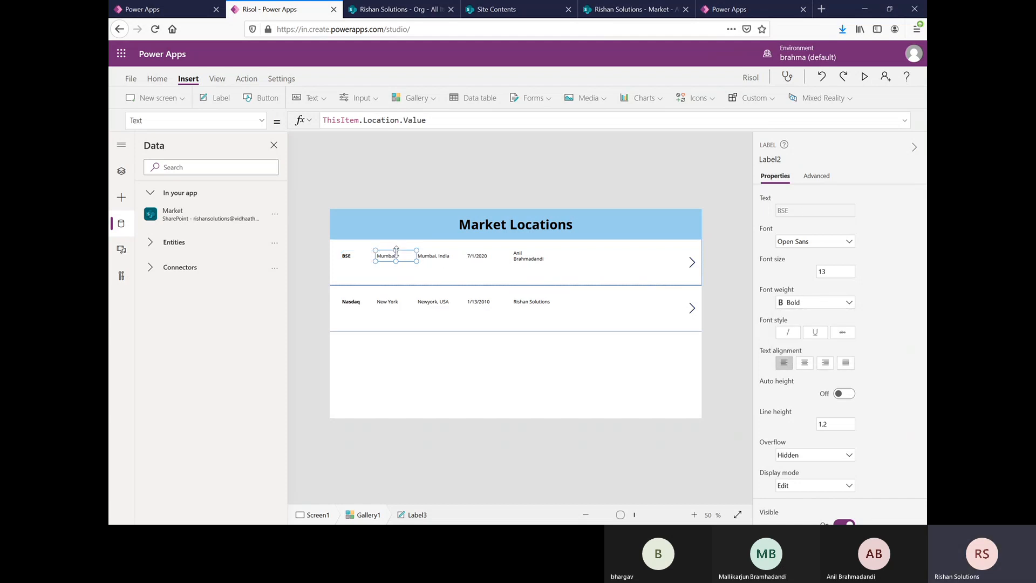
{"action": "left_click", "coordinate": [447, 258], "text": "shift"}
{"action": "left_click", "coordinate": [477, 256], "text": "shift"}
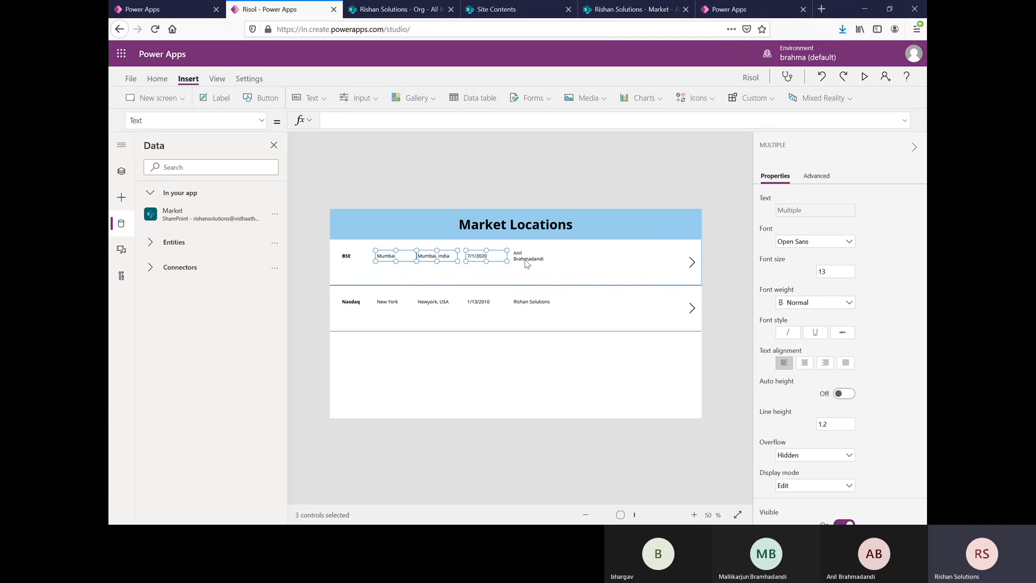
{"action": "left_click", "coordinate": [529, 257], "text": "shift"}
{"action": "left_click", "coordinate": [841, 307]}
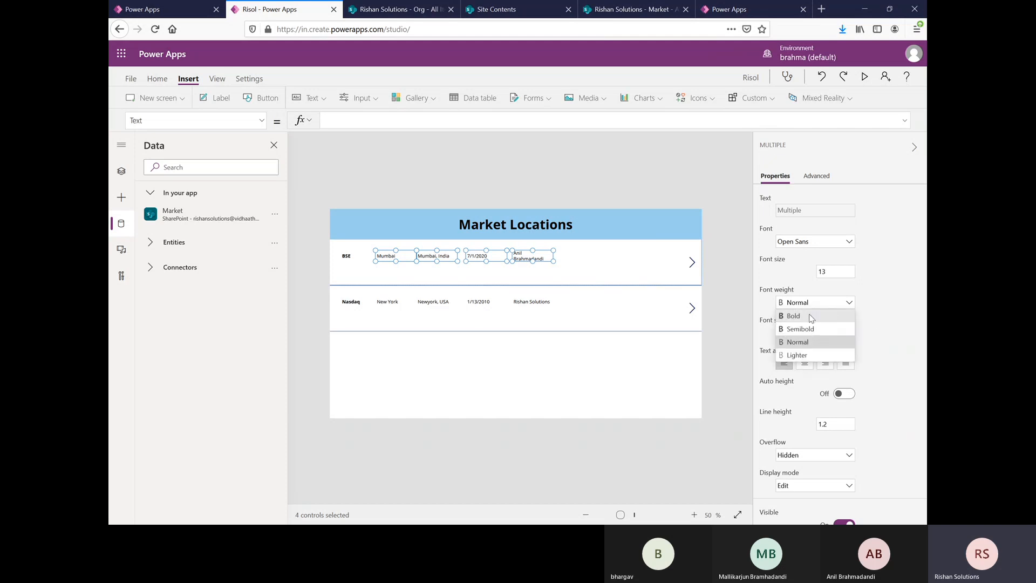
{"action": "left_click", "coordinate": [799, 318]}
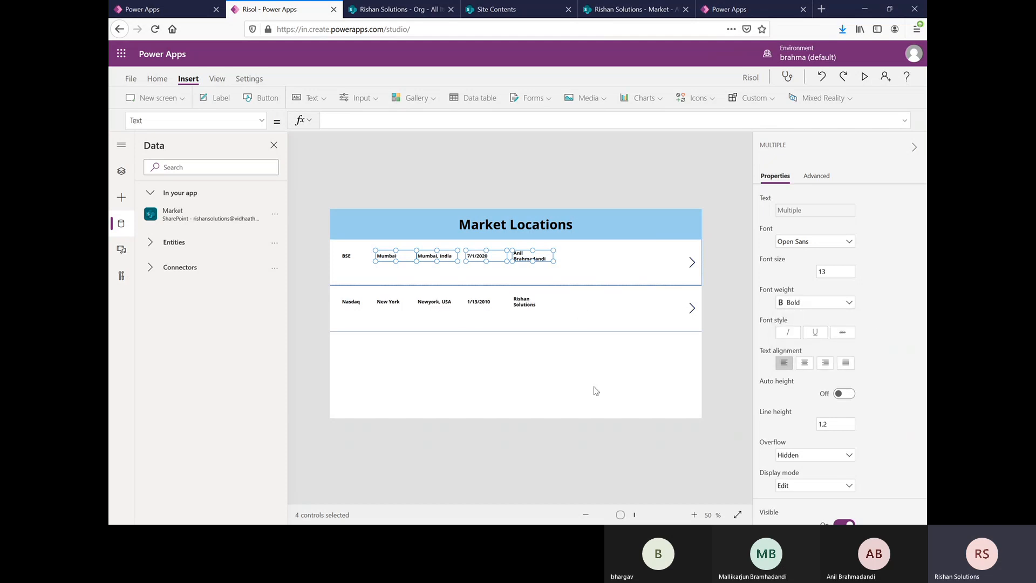
{"action": "left_click", "coordinate": [578, 379]}
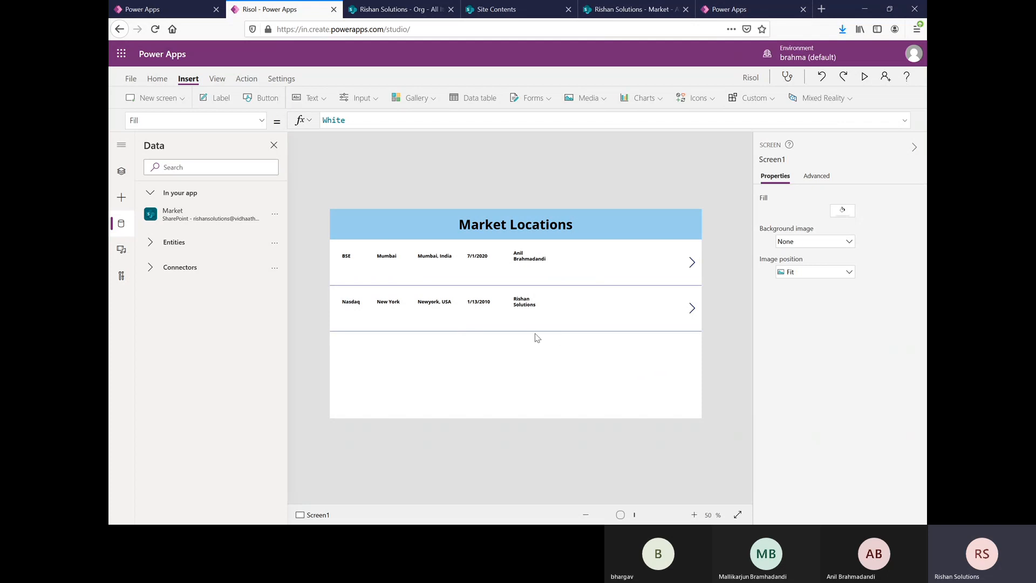
Step: Reduce the height of the gallery's row template so the rows sit closer together
{"action": "left_click", "coordinate": [596, 307]}
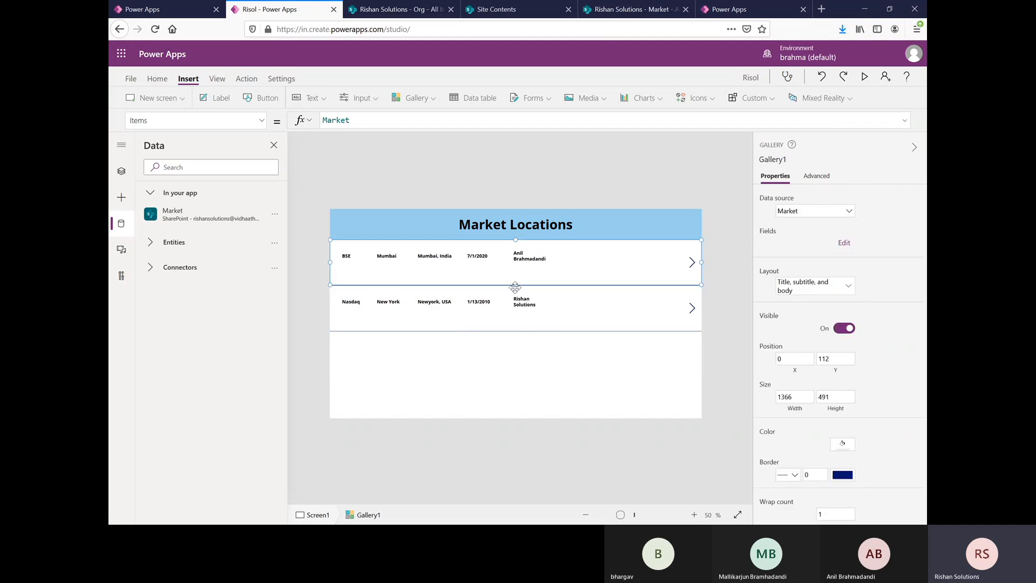
{"action": "left_click_drag", "start_coordinate": [516, 280], "coordinate": [516, 270]}
{"action": "left_click", "coordinate": [596, 357]}
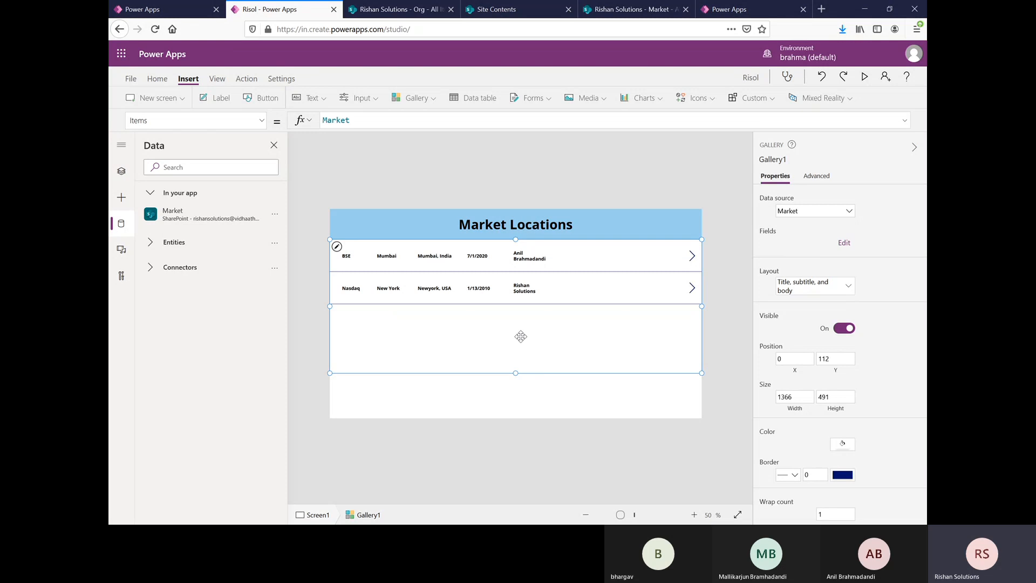
Step: Preview the app to check the gallery rows, and return to editing the screen
{"action": "left_click", "coordinate": [865, 76]}
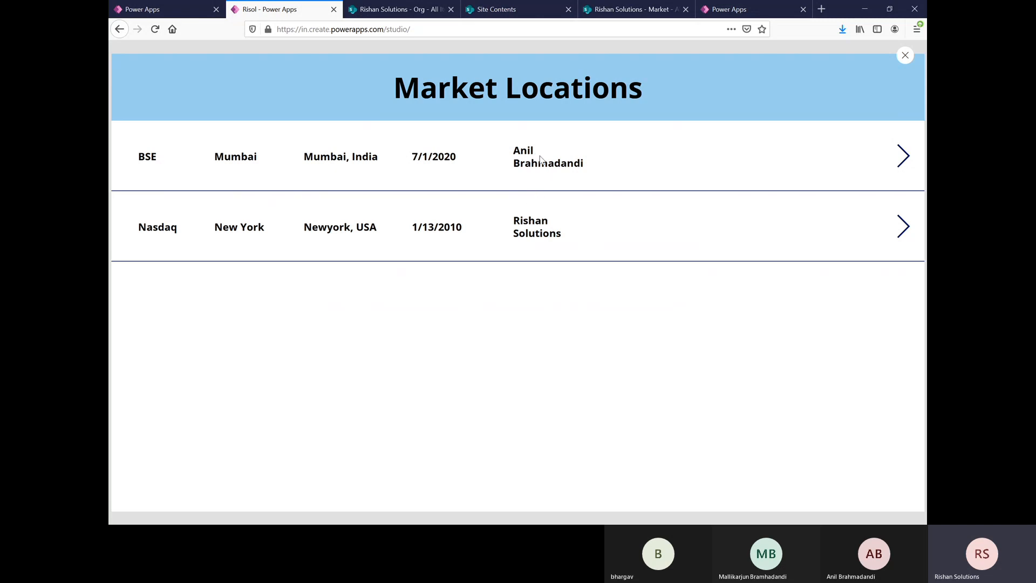
{"action": "left_click", "coordinate": [905, 55]}
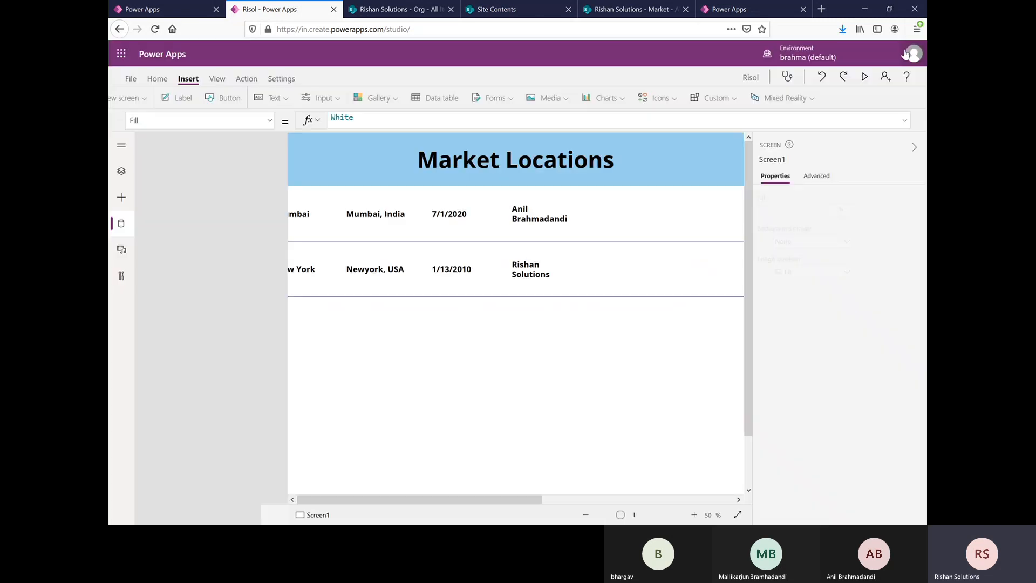
{"action": "left_click", "coordinate": [620, 321]}
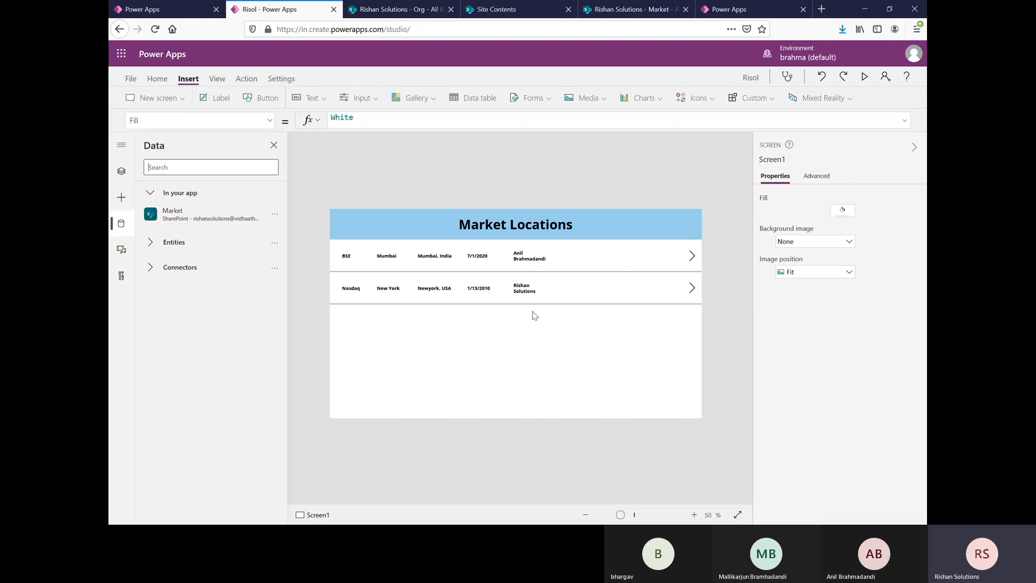
Step: Lower the gallery's upper edge to about Y 192, leaving a gap beneath the Market Locations header
{"action": "left_click", "coordinate": [541, 308]}
{"action": "left_click_drag", "start_coordinate": [517, 240], "coordinate": [518, 261]}
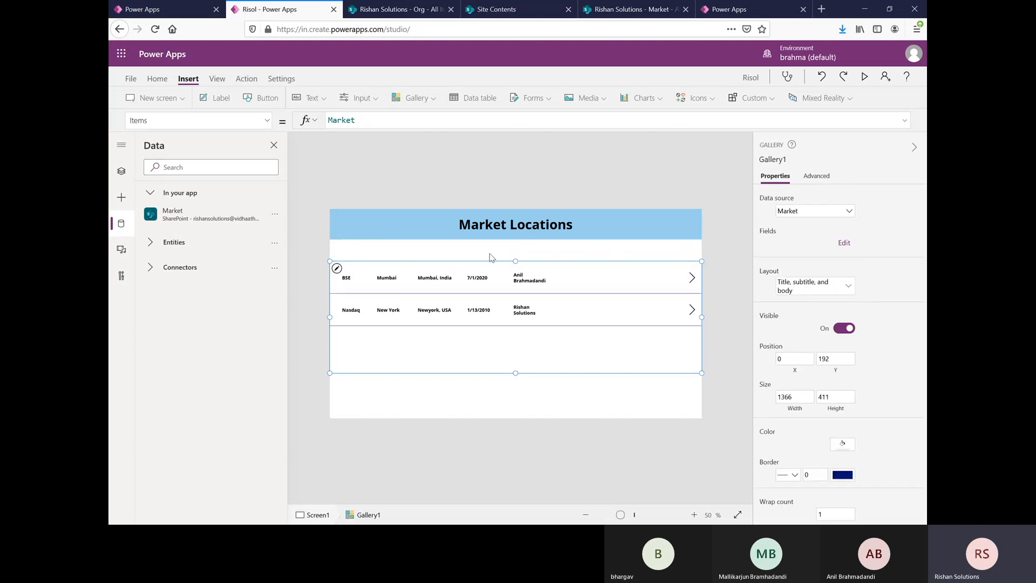
{"action": "left_click", "coordinate": [492, 255]}
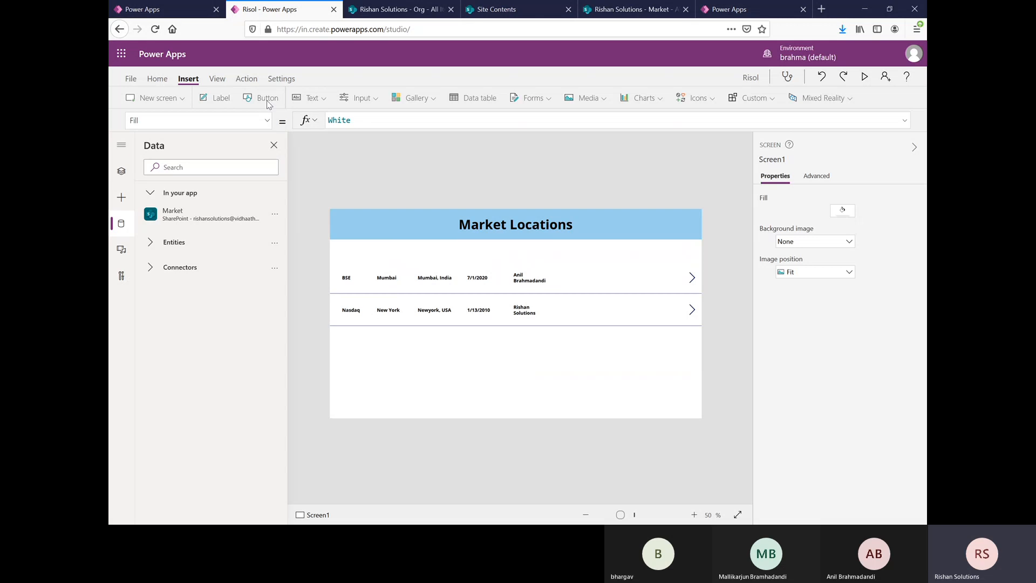
Step: Insert a column heading label with the text "Title" in the gap above the gallery's Title column
{"action": "left_click", "coordinate": [216, 99]}
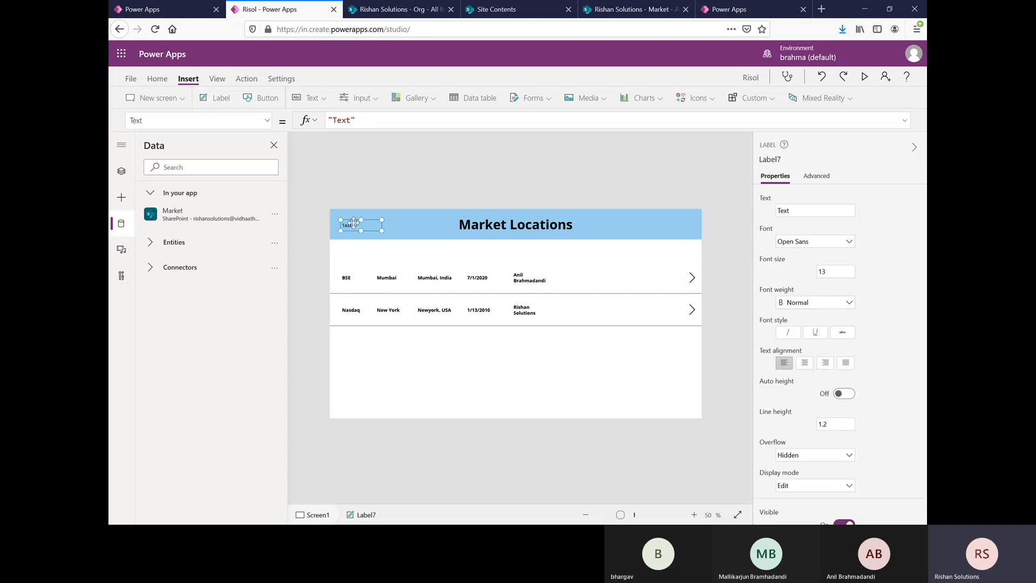
{"action": "left_click_drag", "start_coordinate": [353, 225], "coordinate": [351, 250]}
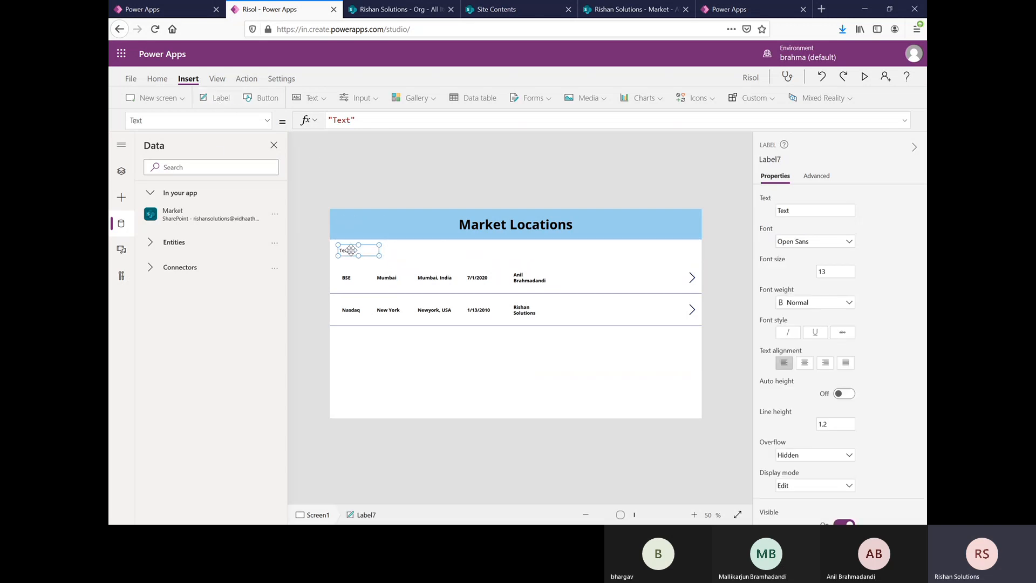
{"action": "left_click", "coordinate": [657, 127]}
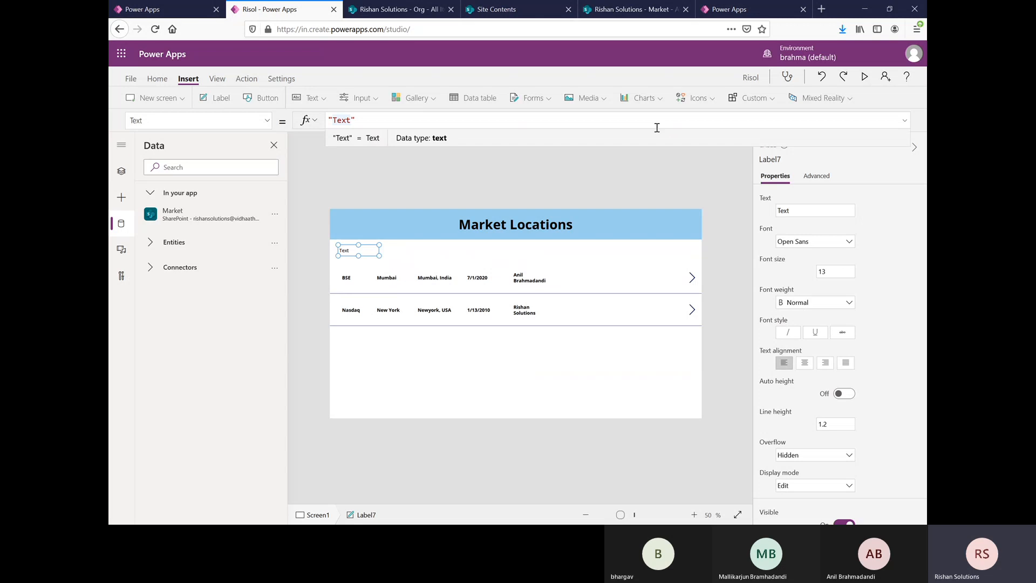
{"action": "key", "text": "BackSpace"}
{"action": "key", "text": "BackSpace"}
{"action": "type", "text": "Tit"}
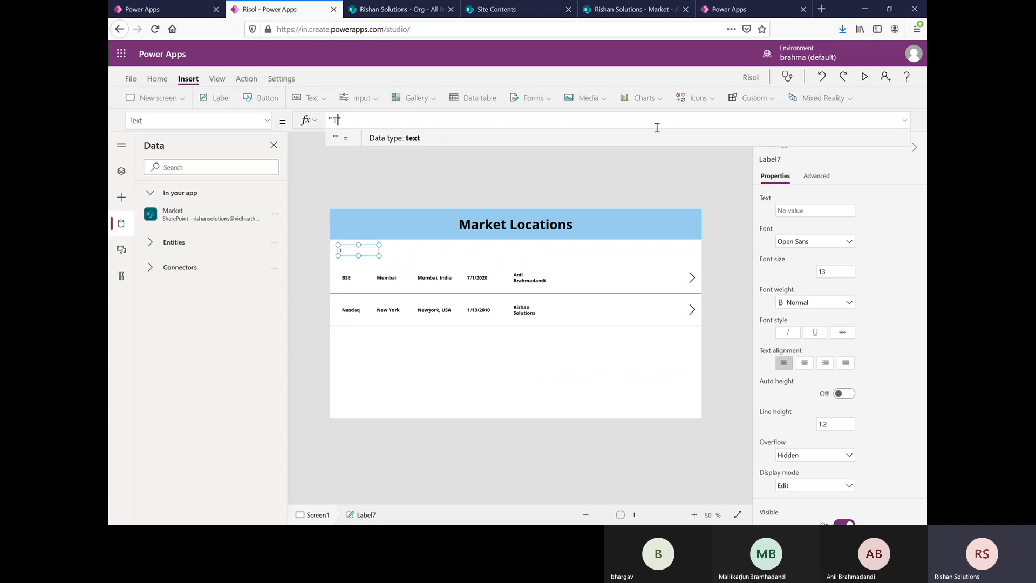
{"action": "type", "text": "le"}
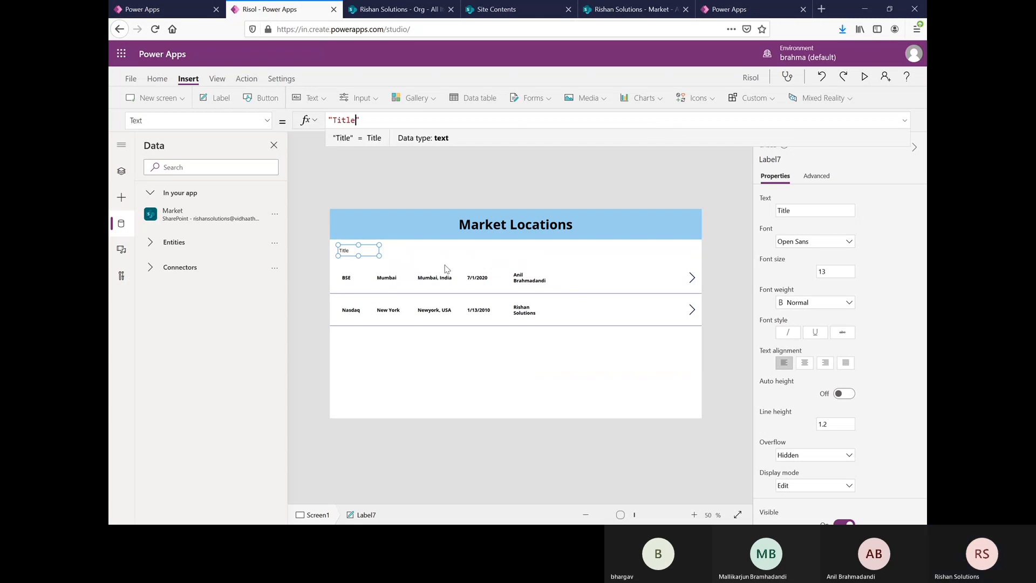
Step: Format the Title heading label with Bold font weight and a dark orange text color
{"action": "left_click", "coordinate": [827, 305]}
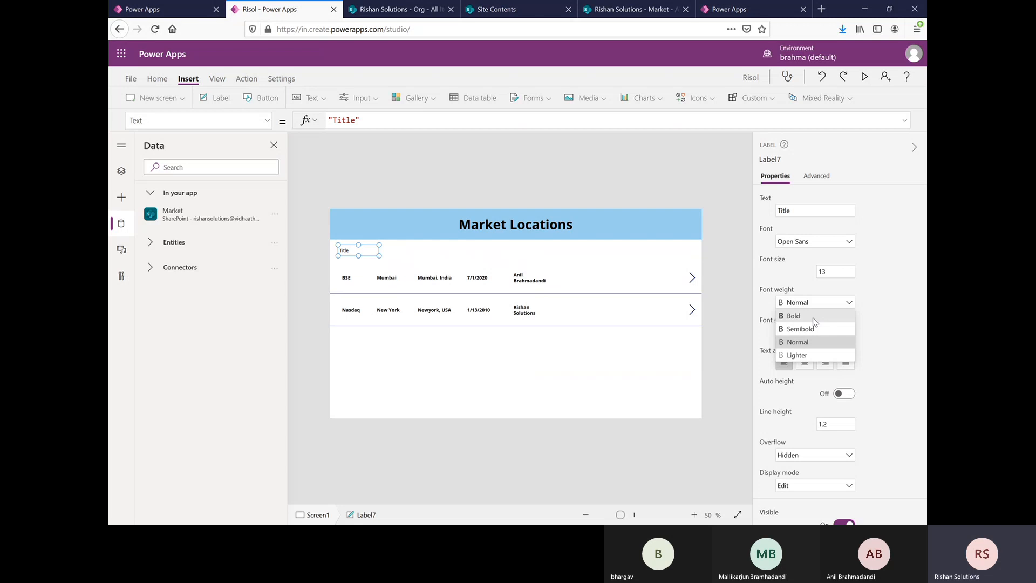
{"action": "left_click", "coordinate": [814, 317]}
{"action": "scroll", "coordinate": [873, 351], "scroll_direction": "down", "scroll_amount": 5}
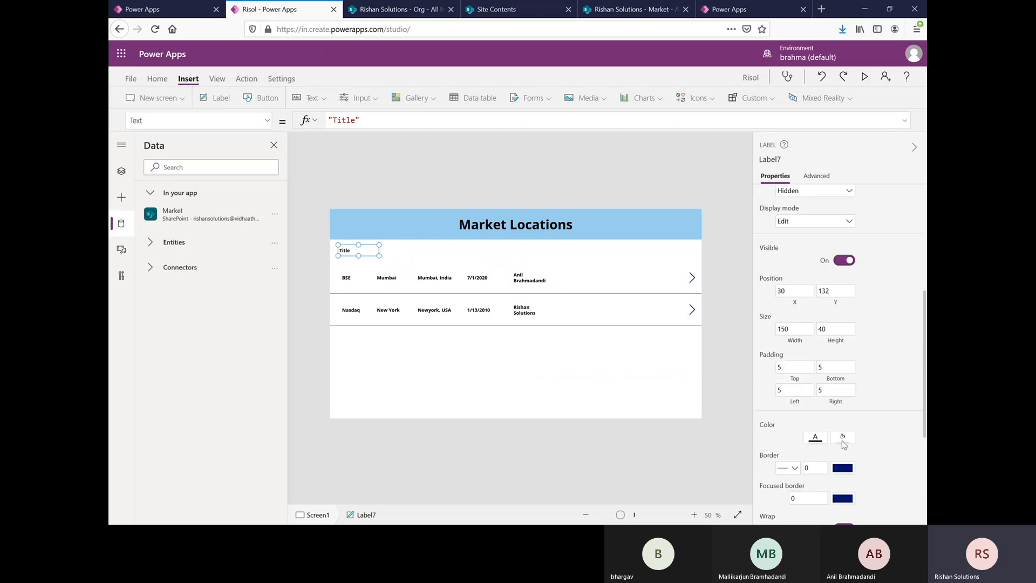
{"action": "scroll", "coordinate": [843, 440], "scroll_direction": "down", "scroll_amount": 2}
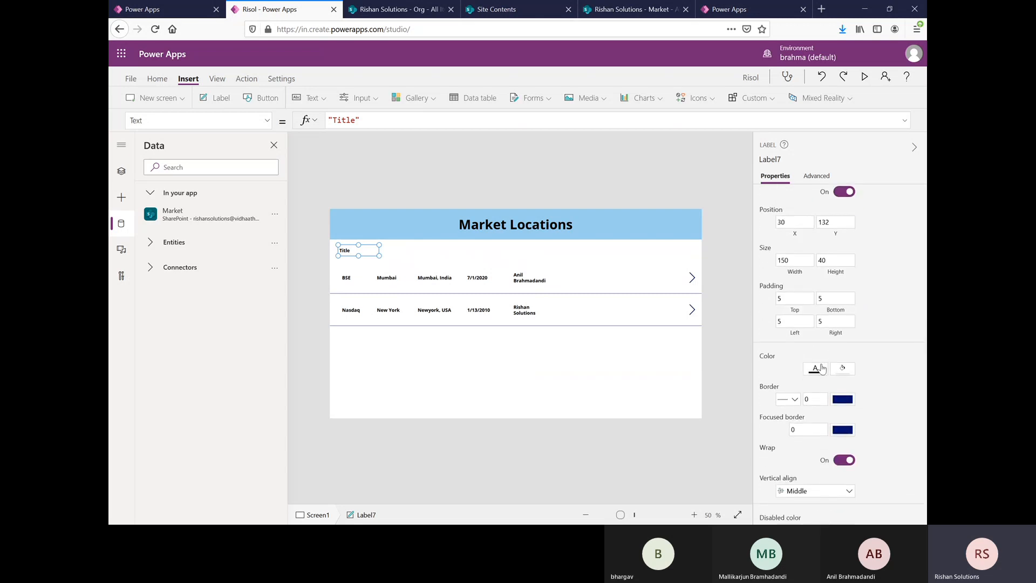
{"action": "left_click", "coordinate": [819, 368]}
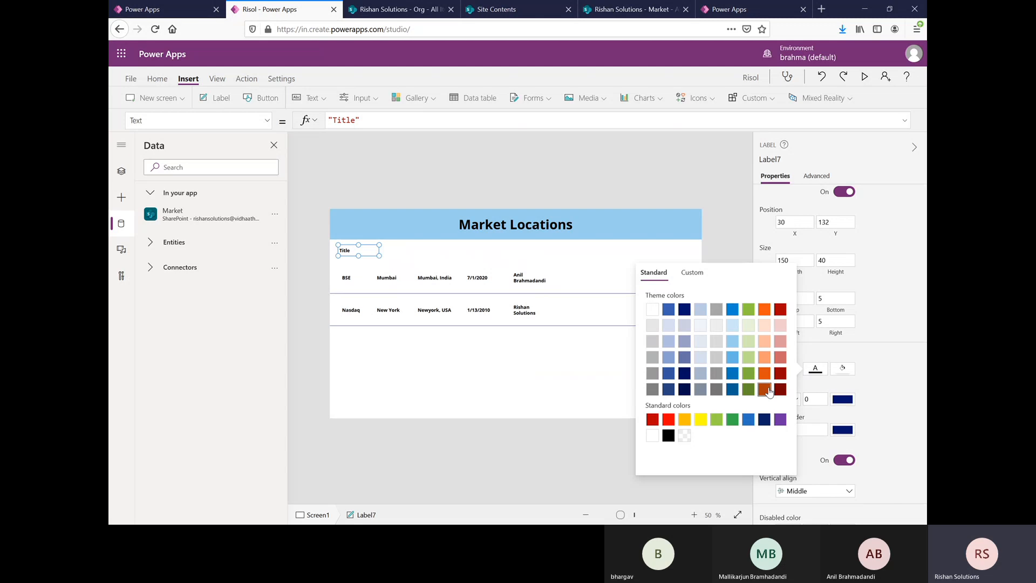
{"action": "left_click", "coordinate": [907, 307]}
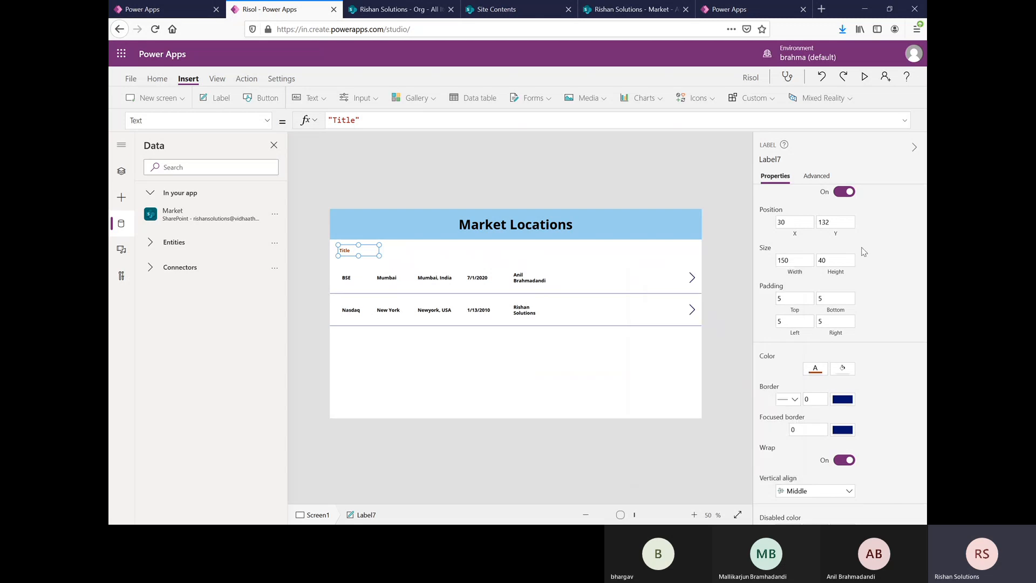
Step: Set the Title heading label's font size to 20
{"action": "scroll", "coordinate": [844, 295], "scroll_direction": "up", "scroll_amount": 5}
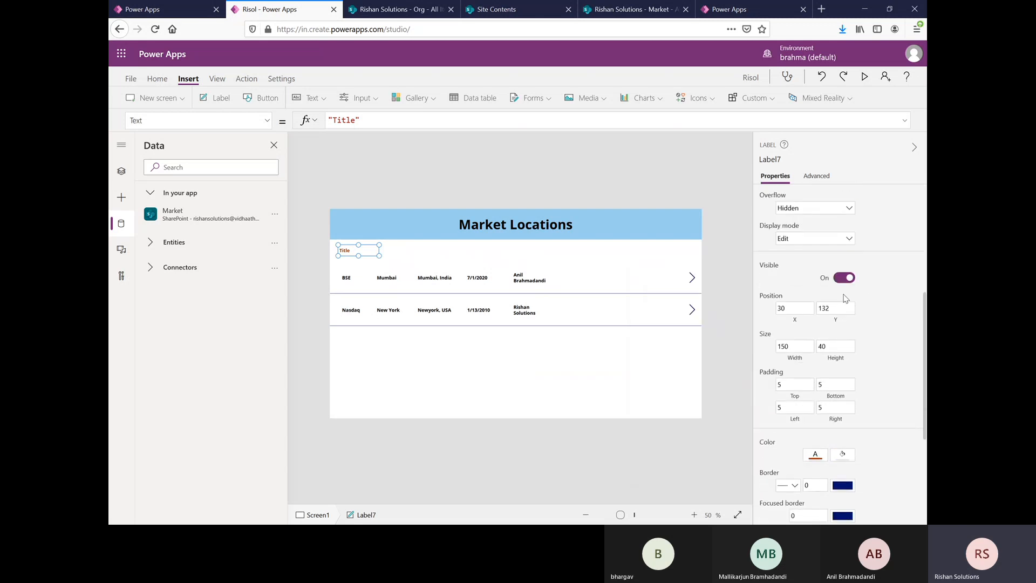
{"action": "scroll", "coordinate": [833, 276], "scroll_direction": "up", "scroll_amount": 3}
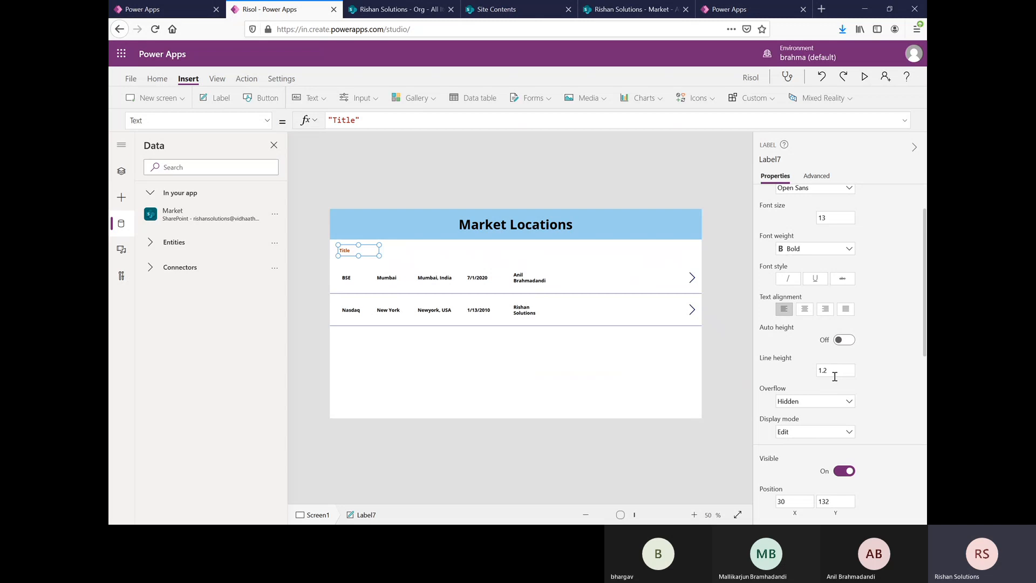
{"action": "scroll", "coordinate": [835, 372], "scroll_direction": "up", "scroll_amount": 2}
{"action": "left_click_drag", "start_coordinate": [836, 270], "coordinate": [786, 269]}
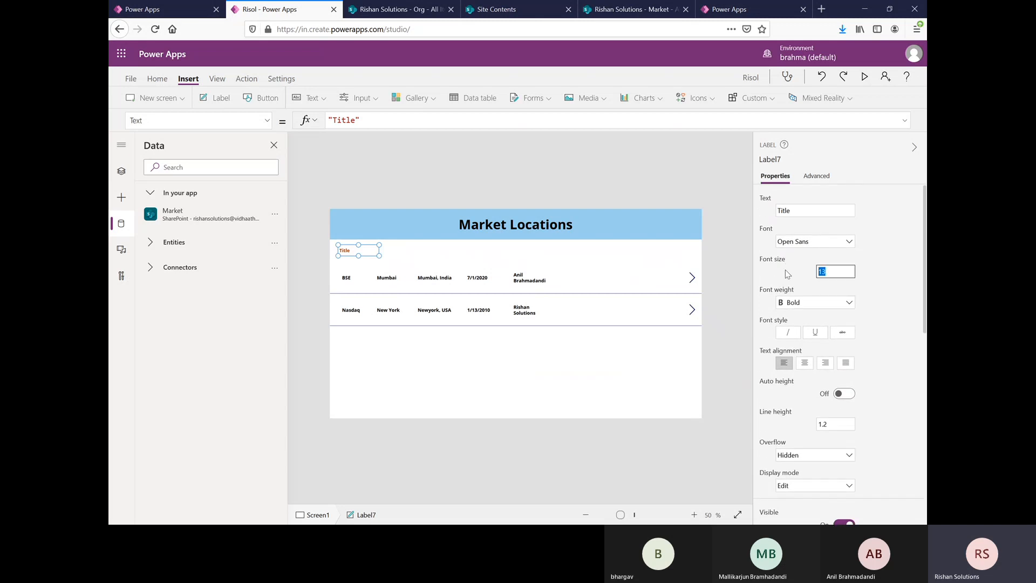
{"action": "type", "text": "20"}
{"action": "left_click", "coordinate": [906, 303]}
{"action": "left_click", "coordinate": [514, 386]}
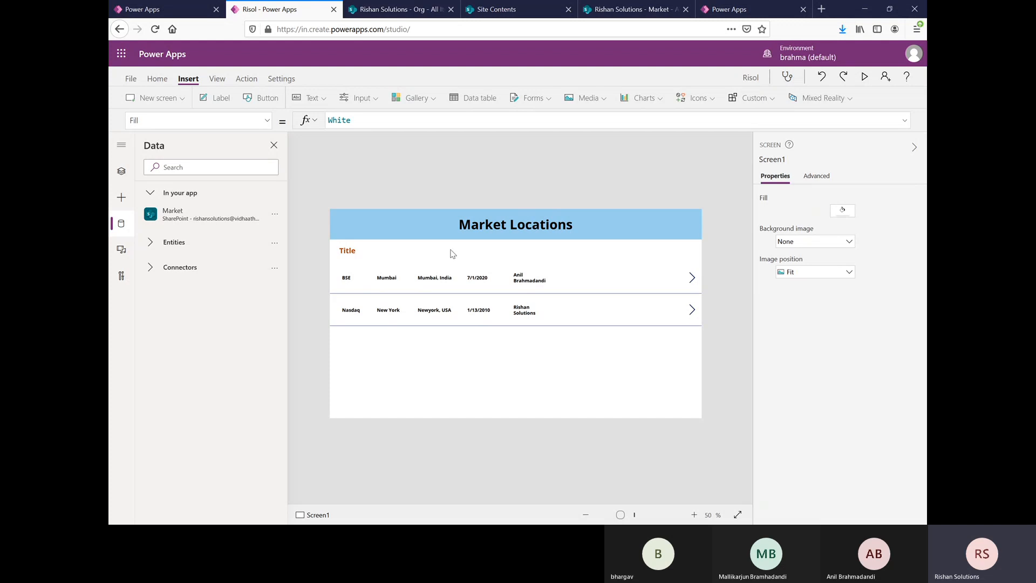
Step: Insert a heading label with the text "Location" beside the Title heading, at about X 150, Y 132
{"action": "left_click", "coordinate": [211, 98]}
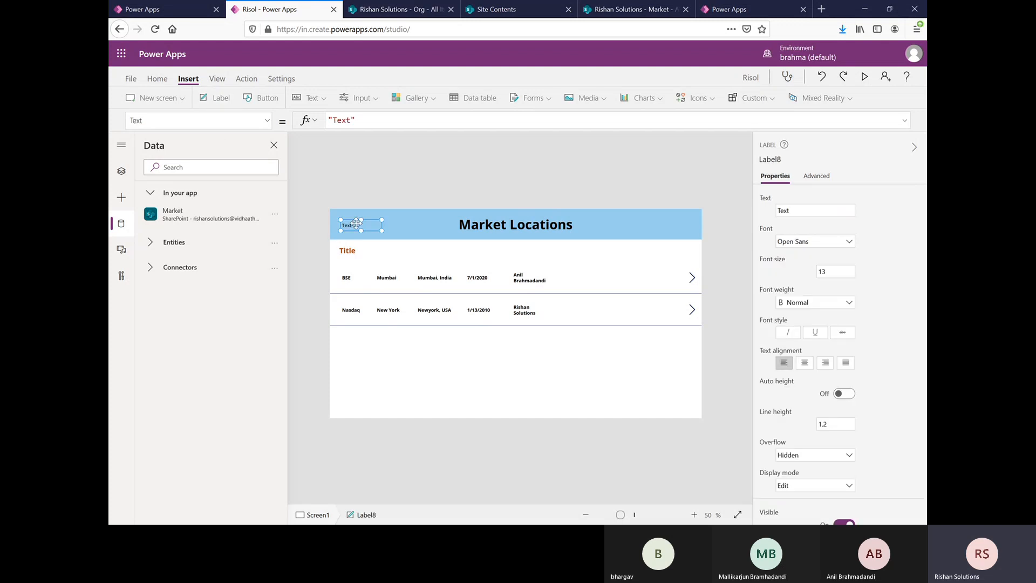
{"action": "left_click_drag", "start_coordinate": [356, 223], "coordinate": [391, 252]}
{"action": "left_click_drag", "start_coordinate": [808, 210], "coordinate": [752, 209]}
{"action": "type", "text": "Lo"}
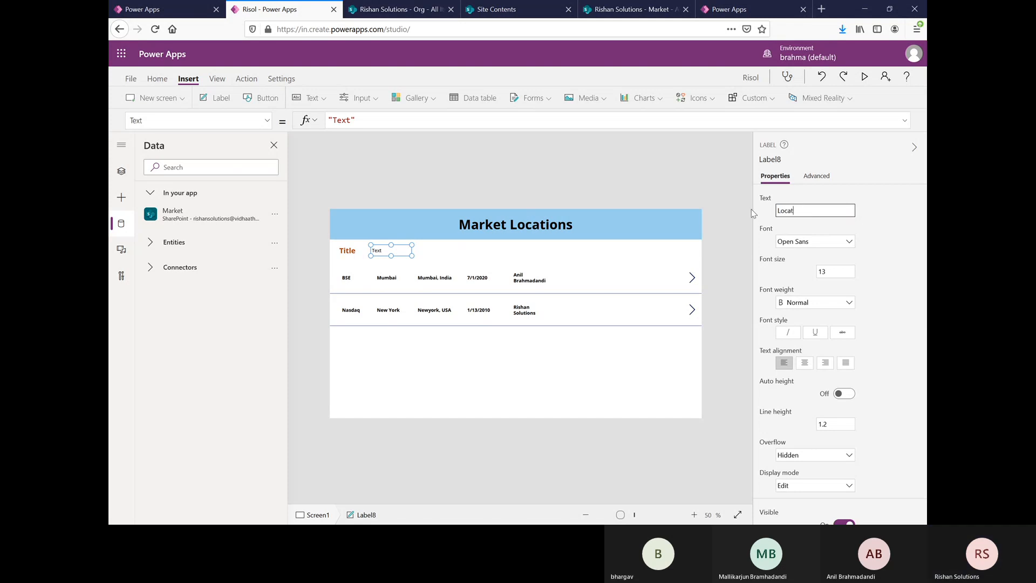
{"action": "type", "text": "cat"}
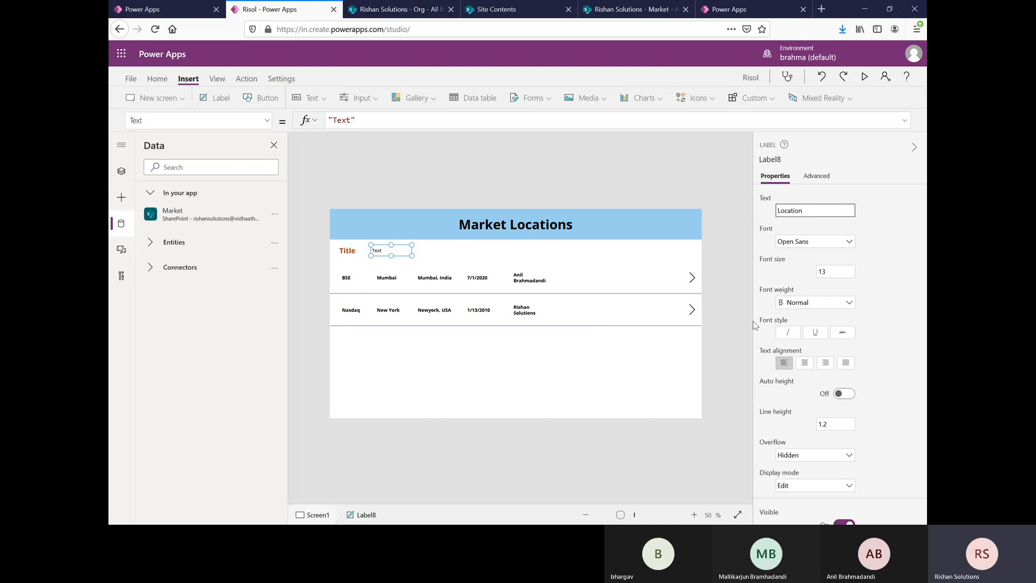
Step: Set the Location heading label's font size to 20 and its font weight to Bold
{"action": "left_click", "coordinate": [859, 273]}
{"action": "left_click_drag", "start_coordinate": [843, 272], "coordinate": [801, 271]}
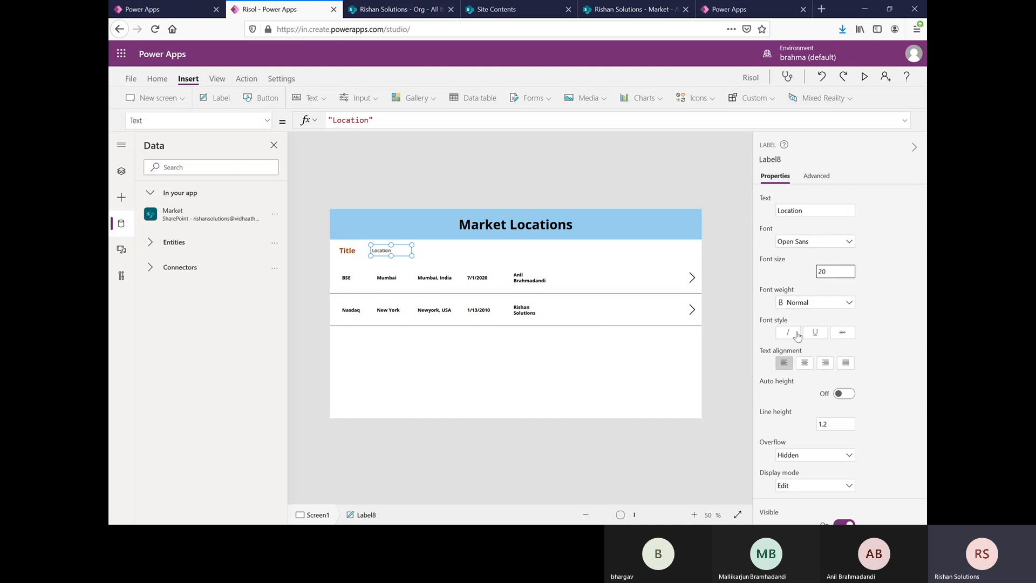
{"action": "left_click", "coordinate": [841, 305]}
{"action": "left_click", "coordinate": [807, 304]}
{"action": "left_click", "coordinate": [808, 317]}
Step: Set the Location heading label's text color to the same dark orange as the Title heading
{"action": "scroll", "coordinate": [835, 389], "scroll_direction": "down", "scroll_amount": 3}
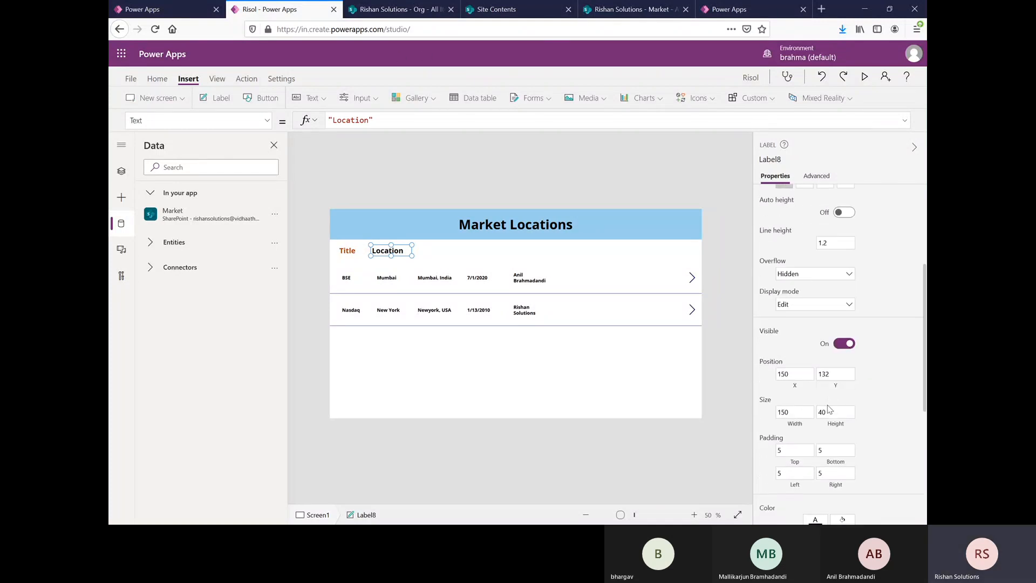
{"action": "scroll", "coordinate": [835, 389], "scroll_direction": "down", "scroll_amount": 5}
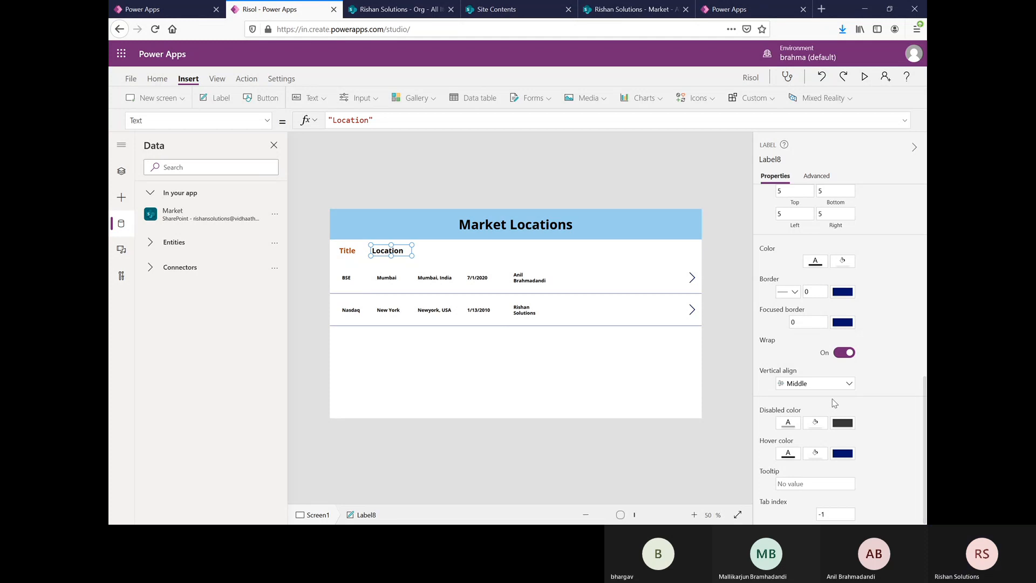
{"action": "scroll", "coordinate": [836, 407], "scroll_direction": "up", "scroll_amount": 2}
{"action": "left_click", "coordinate": [815, 335]}
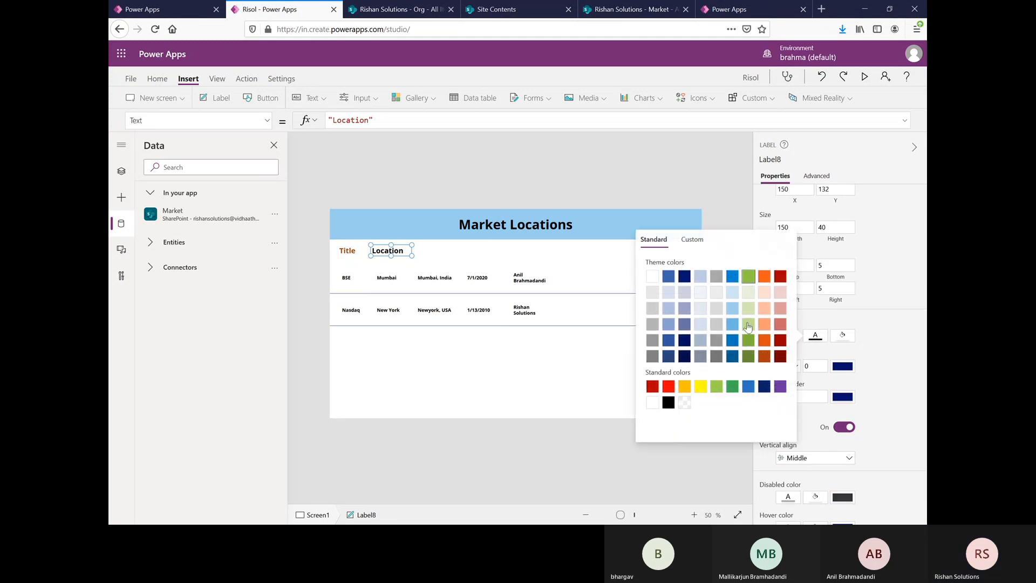
{"action": "left_click", "coordinate": [763, 356]}
{"action": "left_click", "coordinate": [420, 358]}
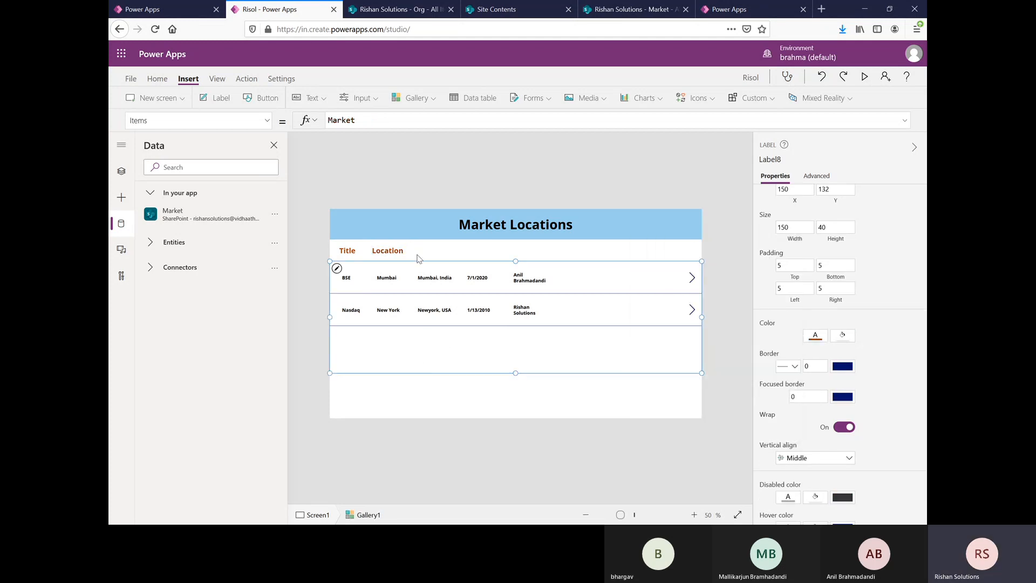
Step: Duplicate the Location heading label and place the copy above the gallery's address column, level with the other headings
{"action": "left_click", "coordinate": [424, 256]}
{"action": "left_click", "coordinate": [402, 252]}
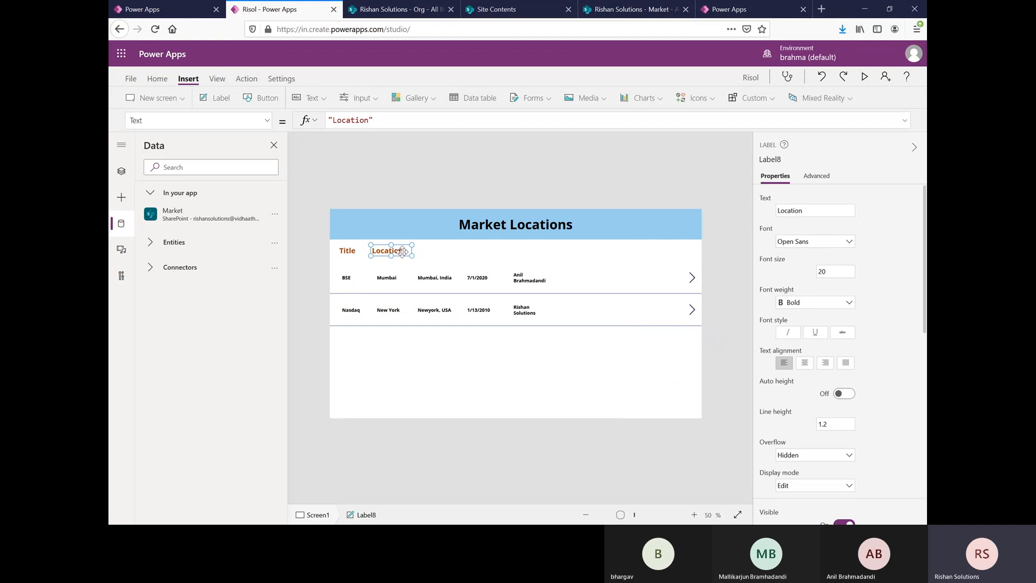
{"action": "left_click", "coordinate": [451, 253]}
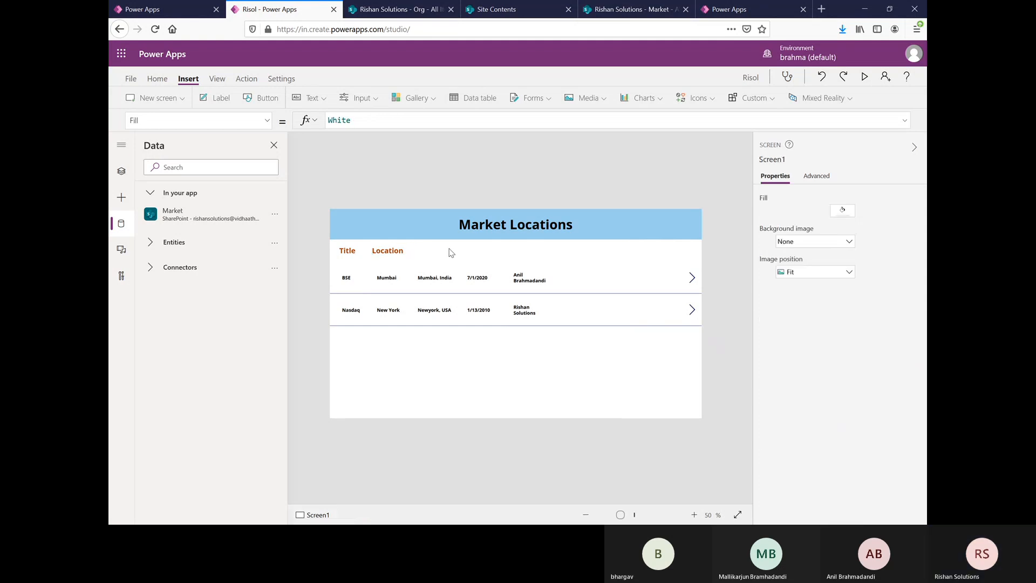
{"action": "key", "text": "ctrl+v"}
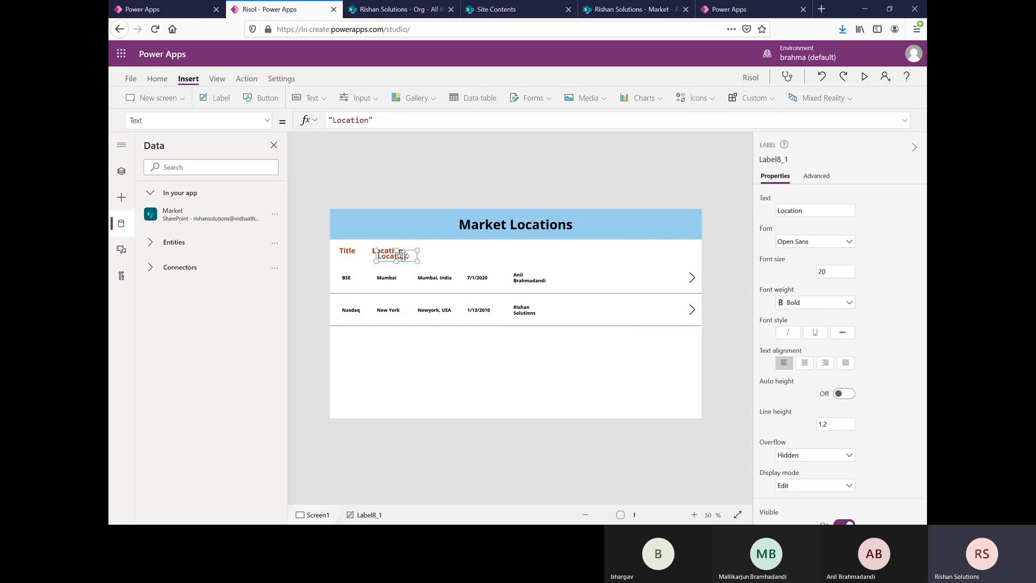
{"action": "left_click_drag", "start_coordinate": [406, 255], "coordinate": [448, 249]}
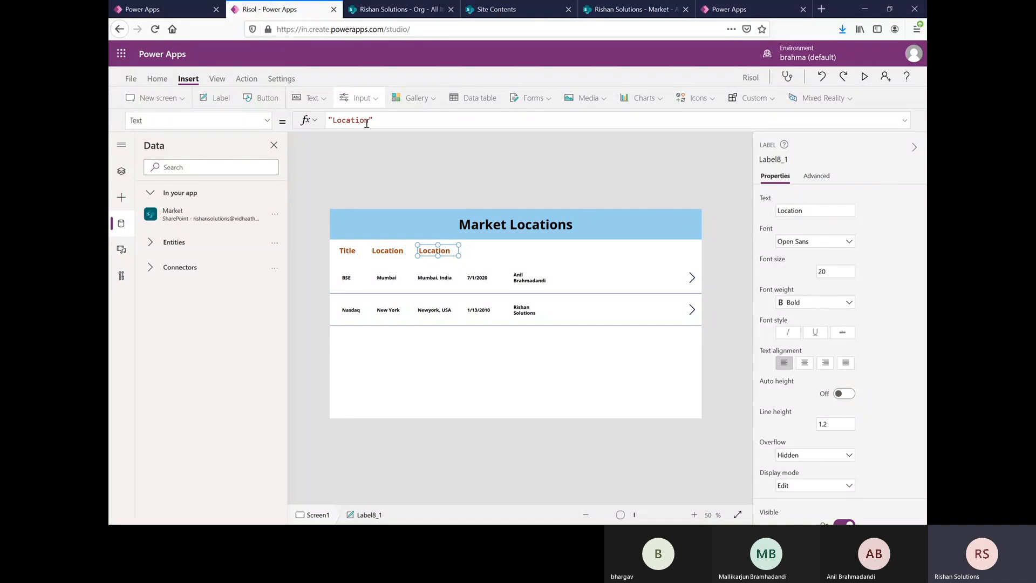
Step: Change the text of the heading above the address column to "Address"
{"action": "left_click", "coordinate": [387, 120]}
{"action": "key", "text": "BackSpace"}
{"action": "key", "text": "BackSpace"}
{"action": "key", "text": "BackSpace"}
{"action": "key", "text": "BackSpace"}
{"action": "key", "text": "BackSpace"}
{"action": "key", "text": "BackSpace"}
{"action": "key", "text": "BackSpace"}
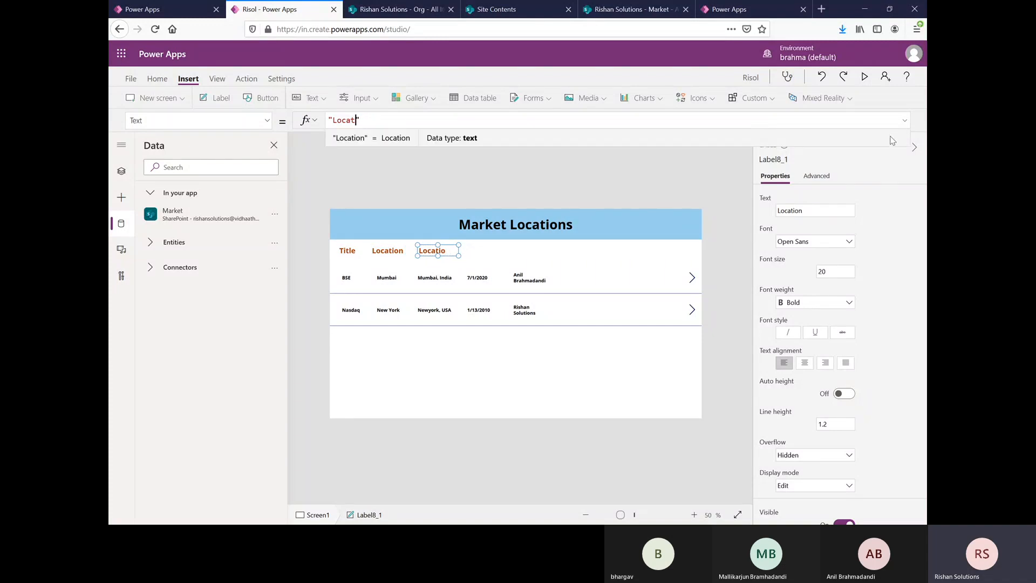
{"action": "key", "text": "BackSpace"}
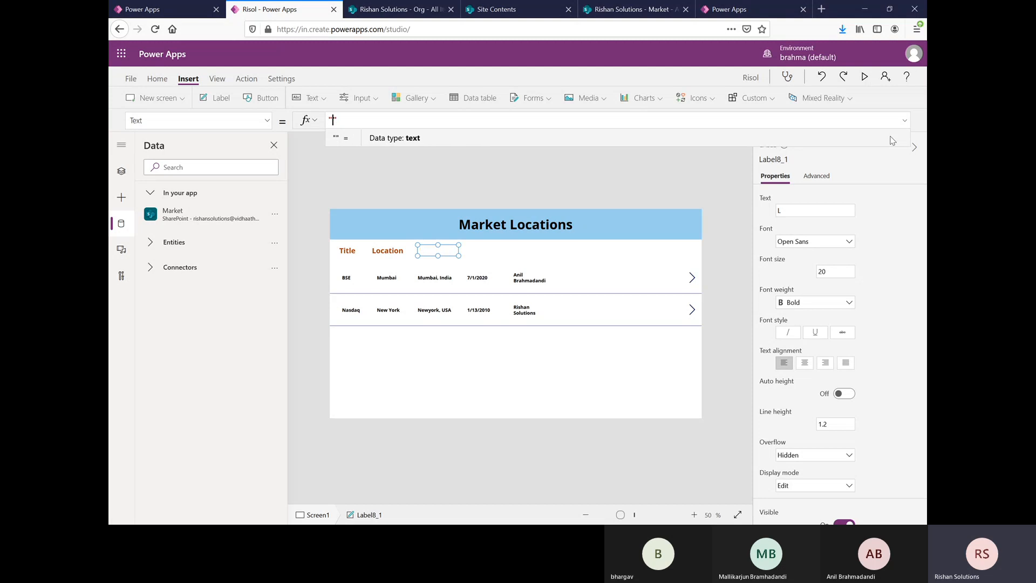
{"action": "type", "text": "Address"}
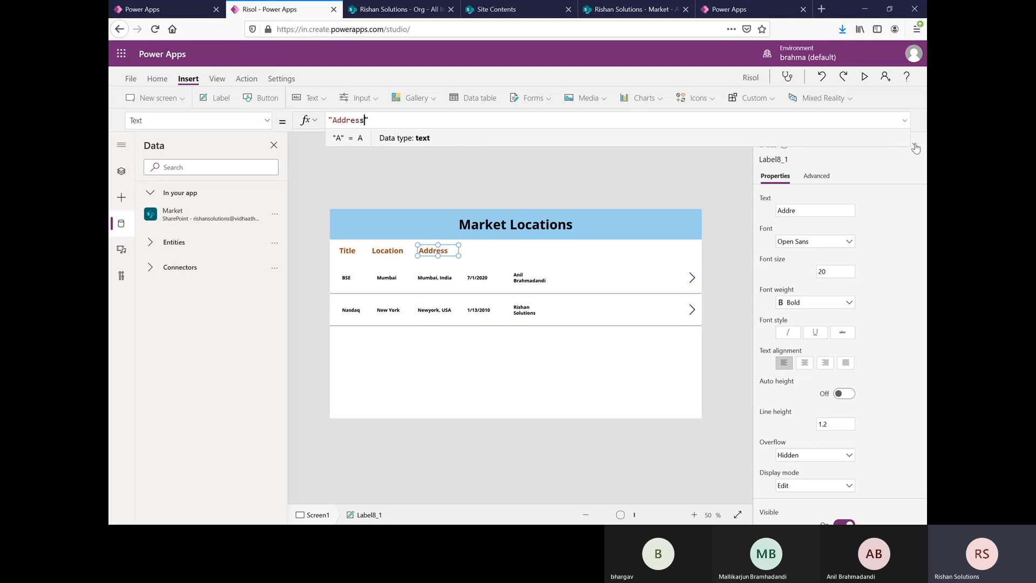
Step: Paste another copy of the Location heading label and place it above the gallery's date column
{"action": "left_click", "coordinate": [480, 260]}
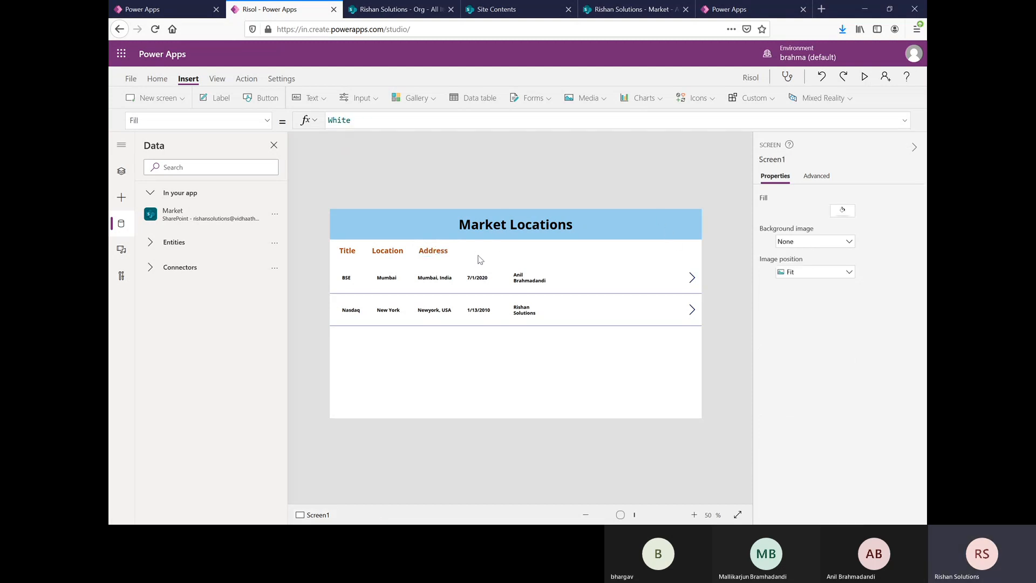
{"action": "key", "text": "ctrl+v"}
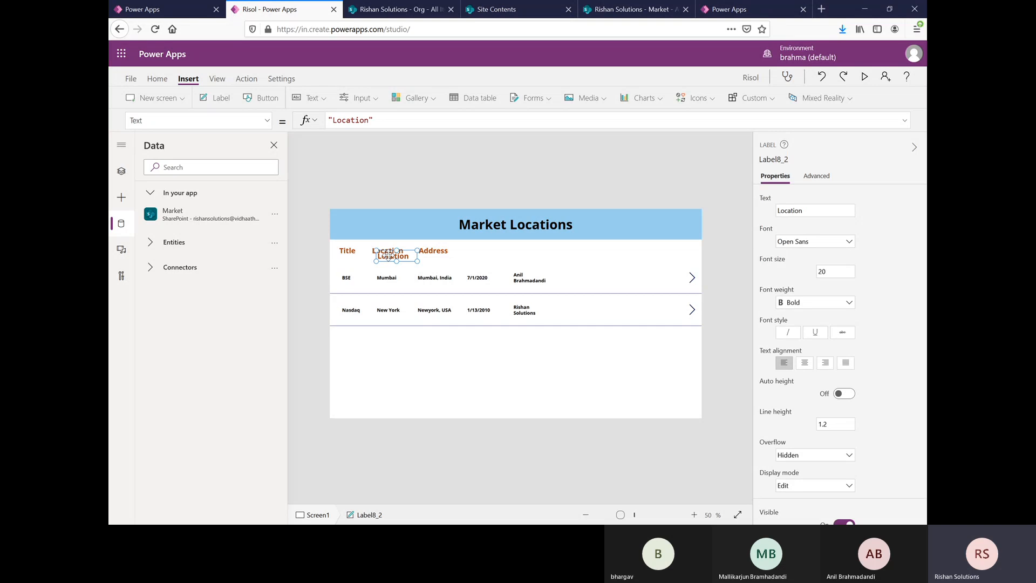
{"action": "left_click_drag", "start_coordinate": [392, 253], "coordinate": [479, 250]}
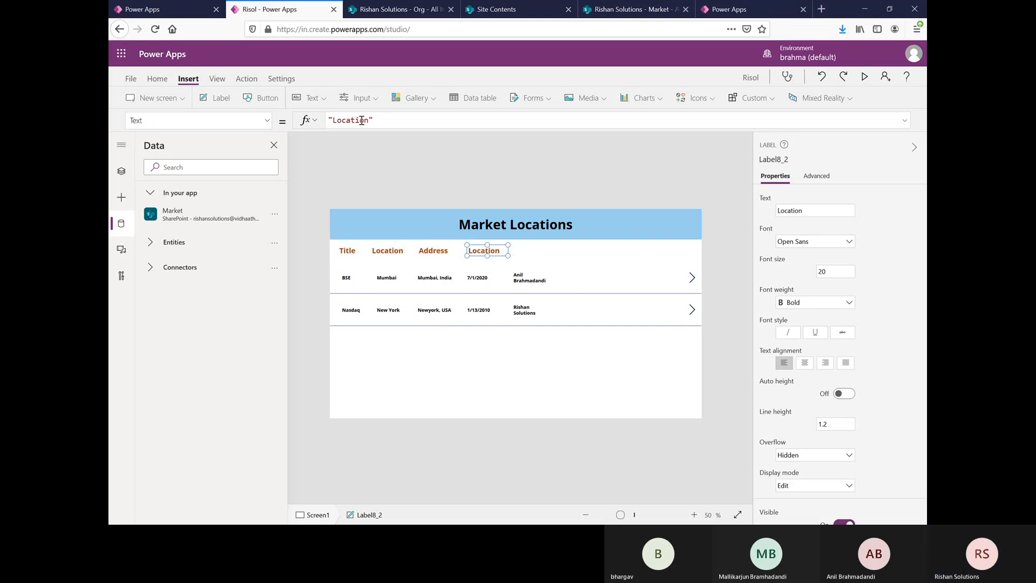
Step: Change the text of the heading above the date column to "ED"
{"action": "key", "text": "BackSpace"}
{"action": "key", "text": "BackSpace"}
{"action": "key", "text": "BackSpace"}
{"action": "key", "text": "BackSpace"}
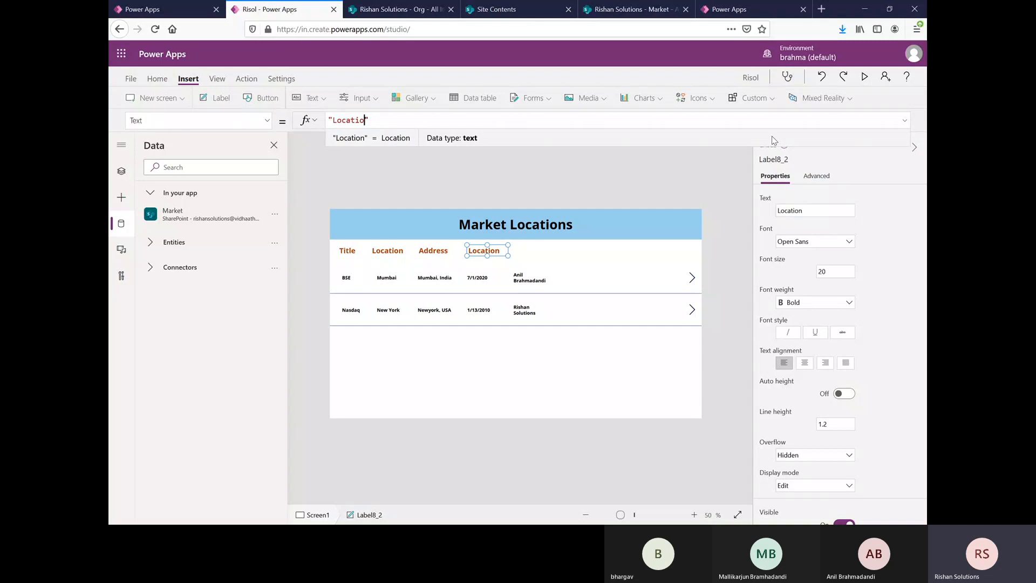
{"action": "key", "text": "BackSpace"}
{"action": "key", "text": "BackSpace"}
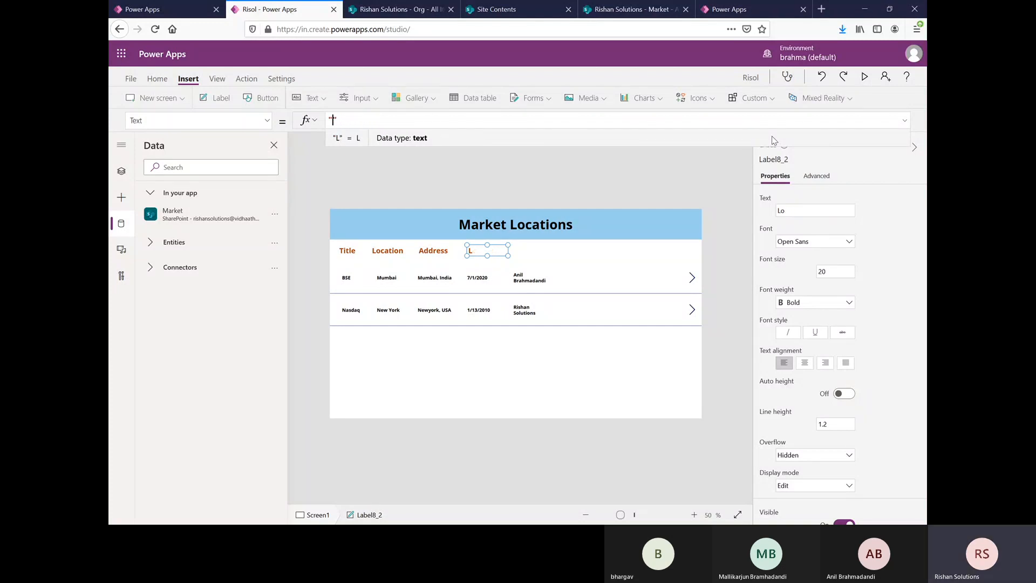
{"action": "type", "text": "ED"}
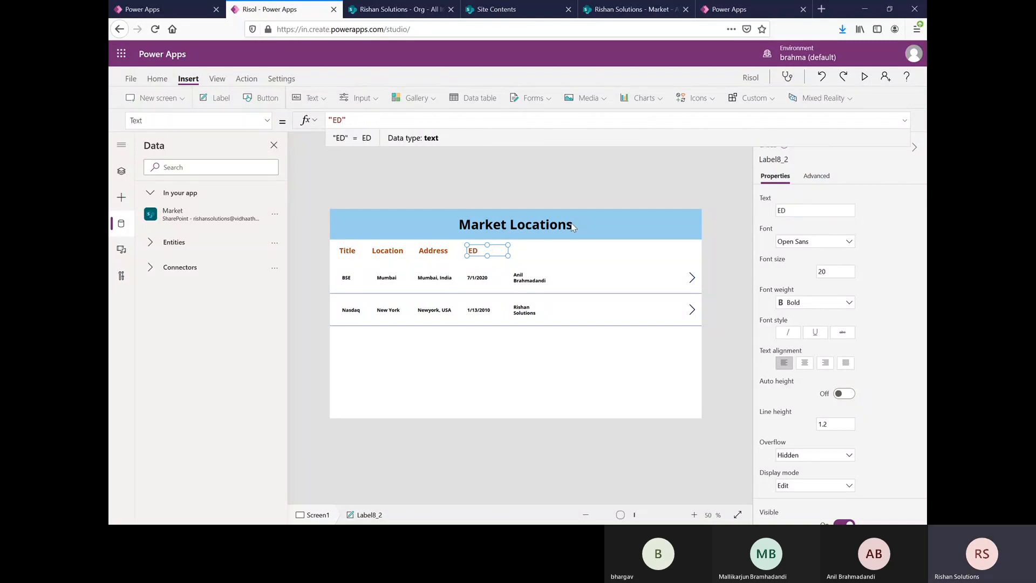
Step: Paste a further copy of the Location heading label and place it above the gallery's person-name column
{"action": "left_click", "coordinate": [535, 259]}
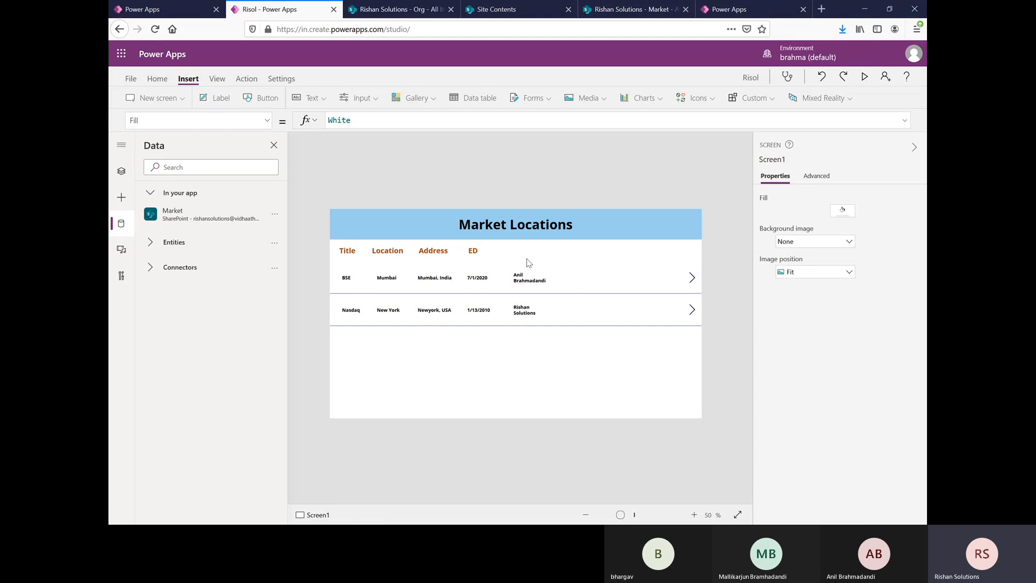
{"action": "left_click", "coordinate": [397, 251]}
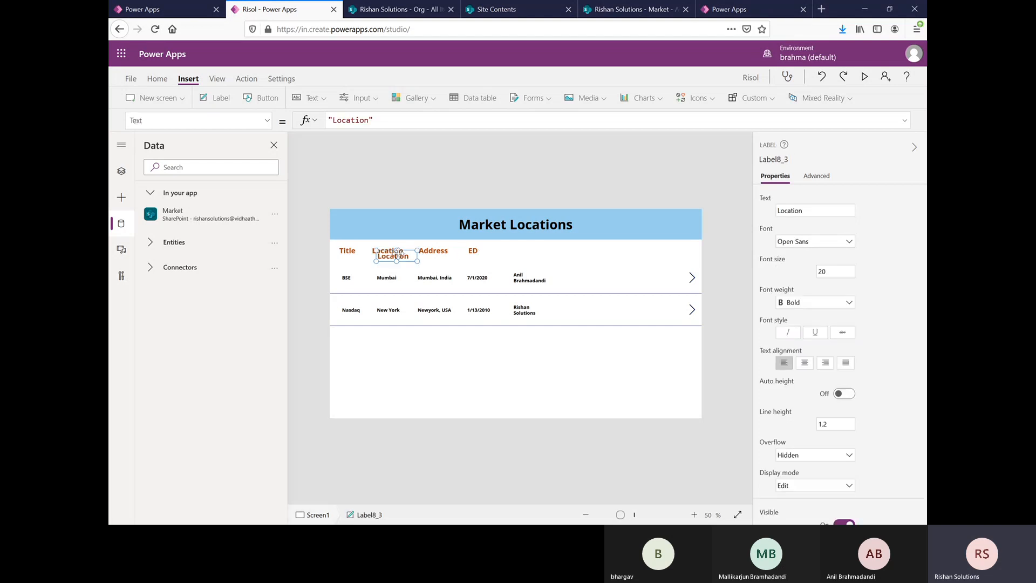
{"action": "left_click_drag", "start_coordinate": [398, 252], "coordinate": [538, 252]}
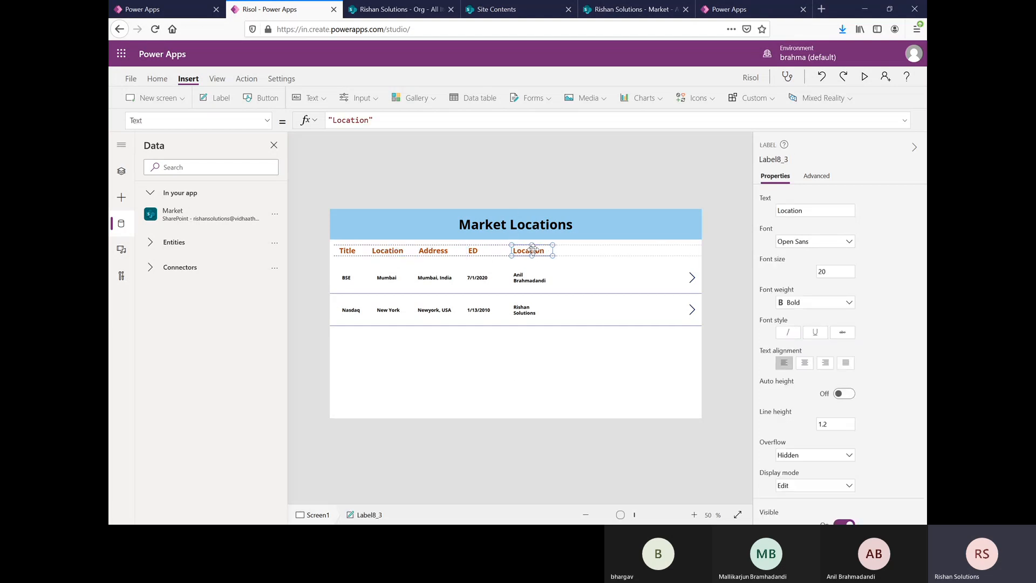
Step: Change the text of the heading above the person-name column to "MD"
{"action": "left_click", "coordinate": [368, 122]}
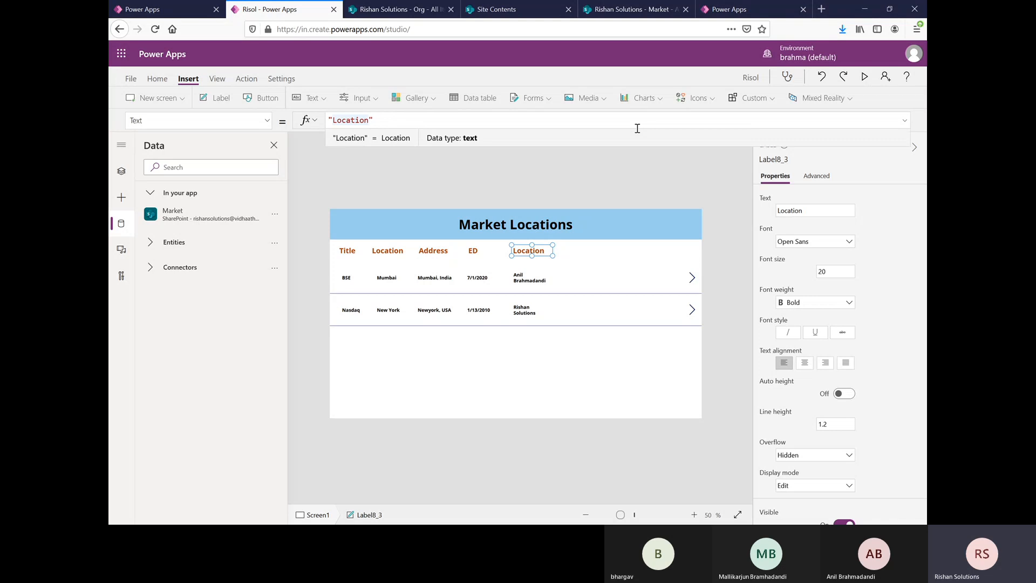
{"action": "key", "text": "BackSpace"}
{"action": "key", "text": "BackSpace"}
{"action": "key", "text": "BackSpace"}
{"action": "key", "text": "BackSpace"}
{"action": "key", "text": "BackSpace"}
{"action": "key", "text": "BackSpace"}
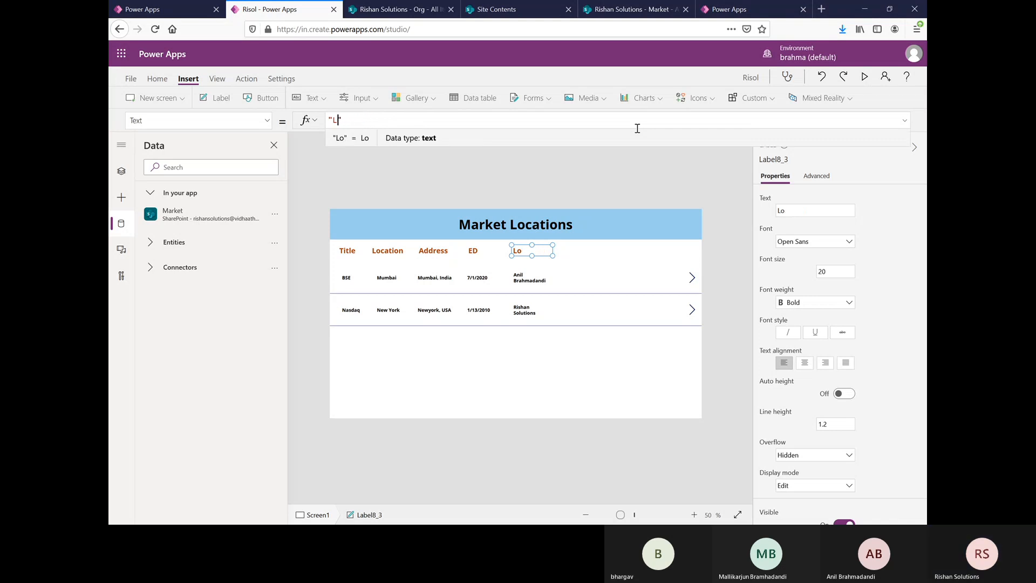
{"action": "key", "text": "BackSpace"}
{"action": "type", "text": "MD"}
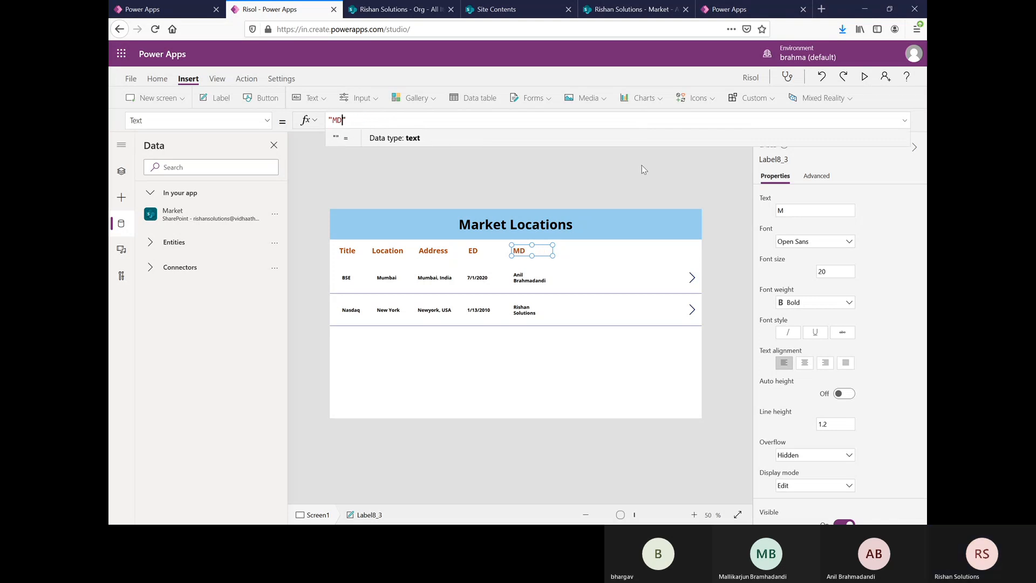
{"action": "left_click", "coordinate": [580, 363]}
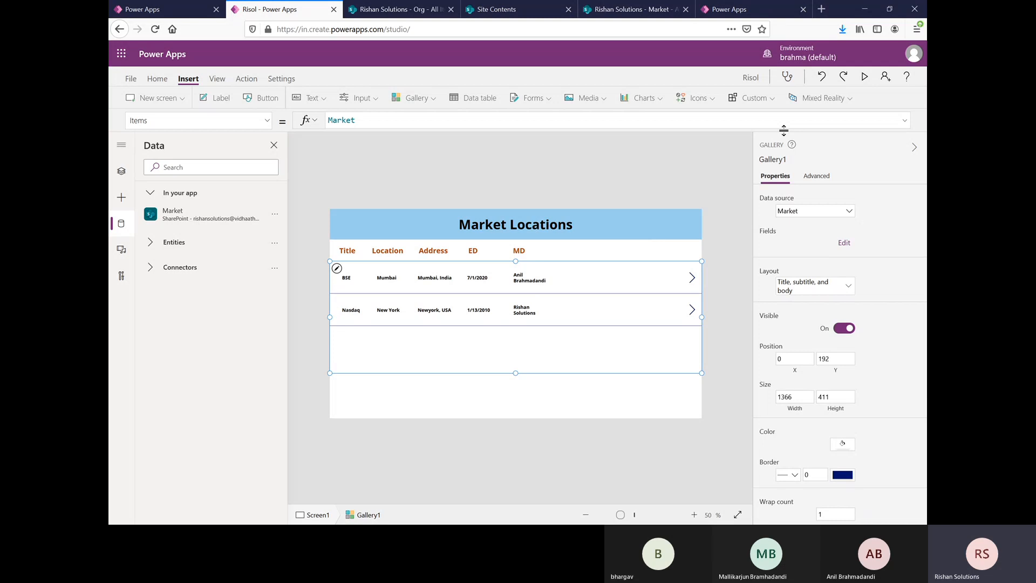
Step: Preview the app to check the column headings against the gallery rows, and return to editing
{"action": "left_click", "coordinate": [868, 78]}
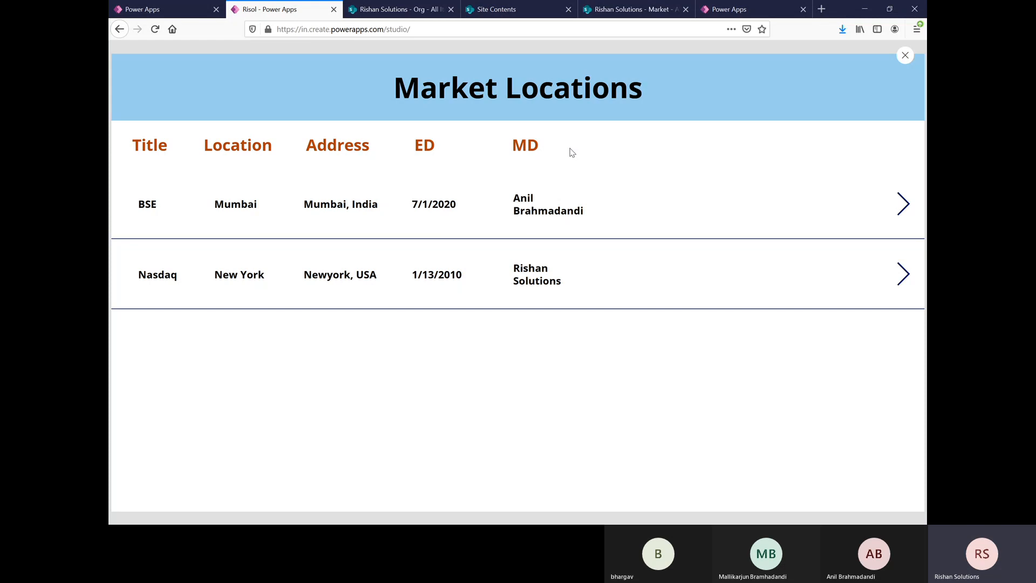
{"action": "left_click", "coordinate": [907, 57]}
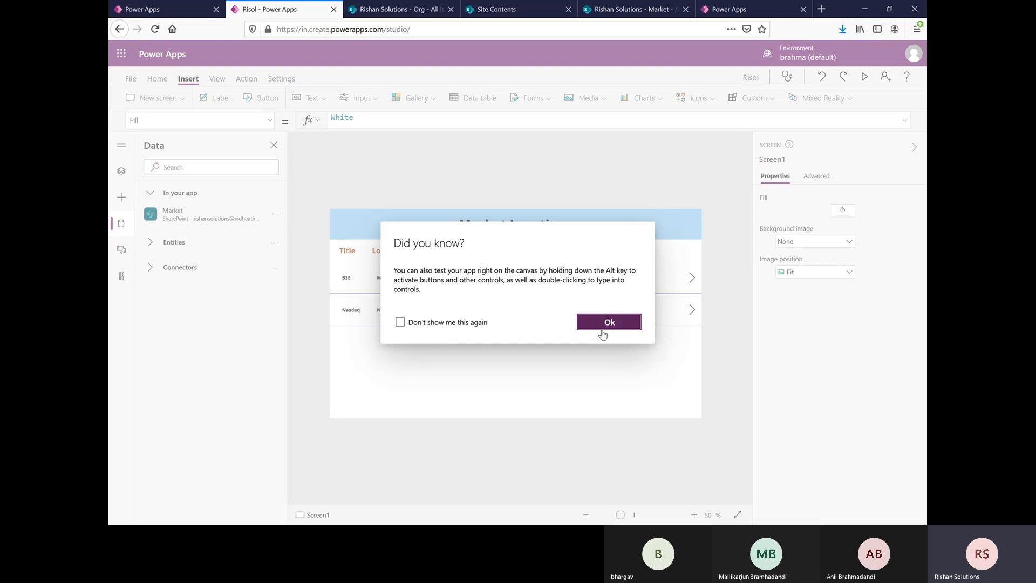
{"action": "left_click", "coordinate": [608, 322]}
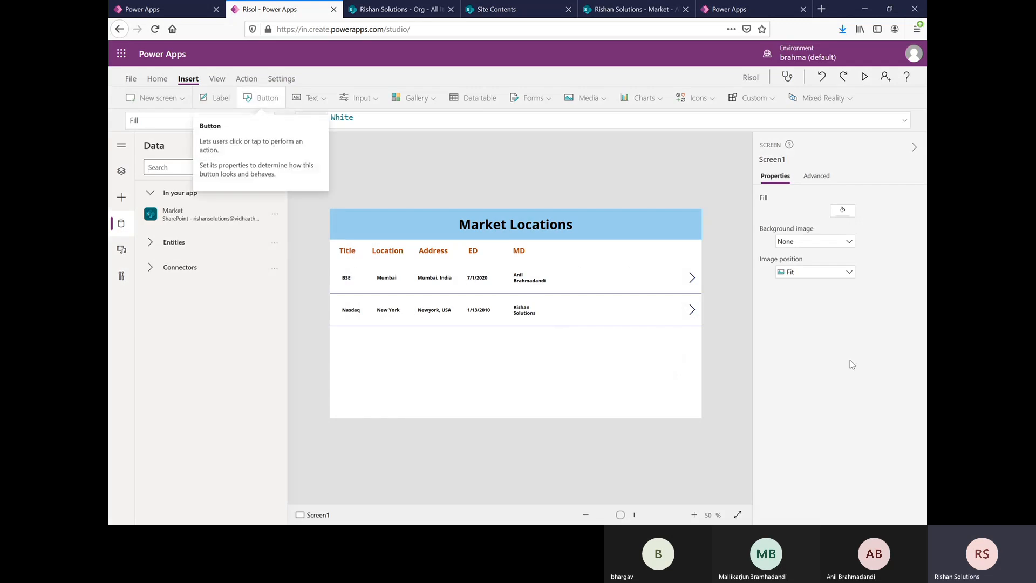
Step: Insert a button into the gallery's row template and place it before the arrow, at about X 1032, Y 49
{"action": "left_click", "coordinate": [605, 290]}
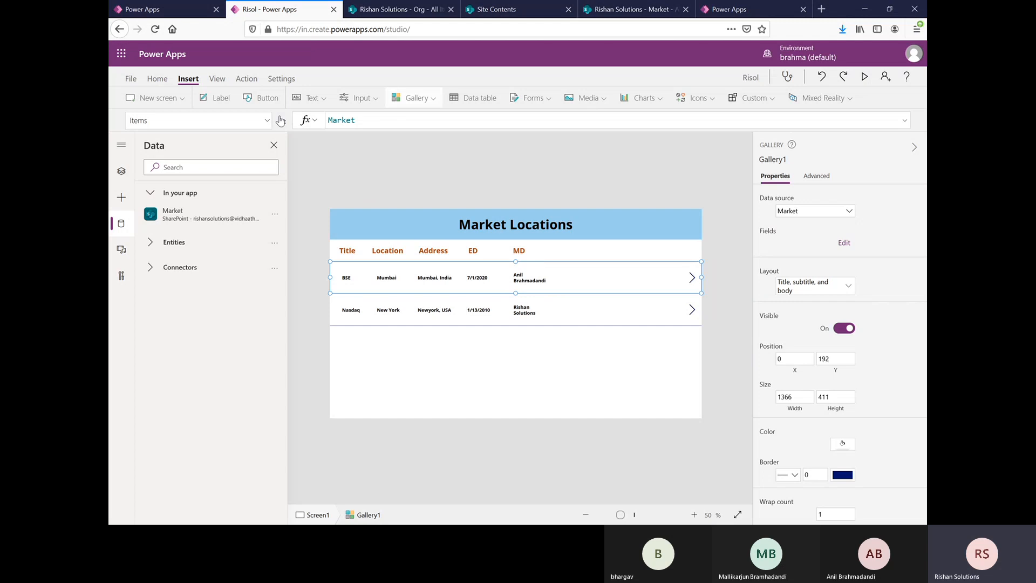
{"action": "left_click", "coordinate": [268, 98]}
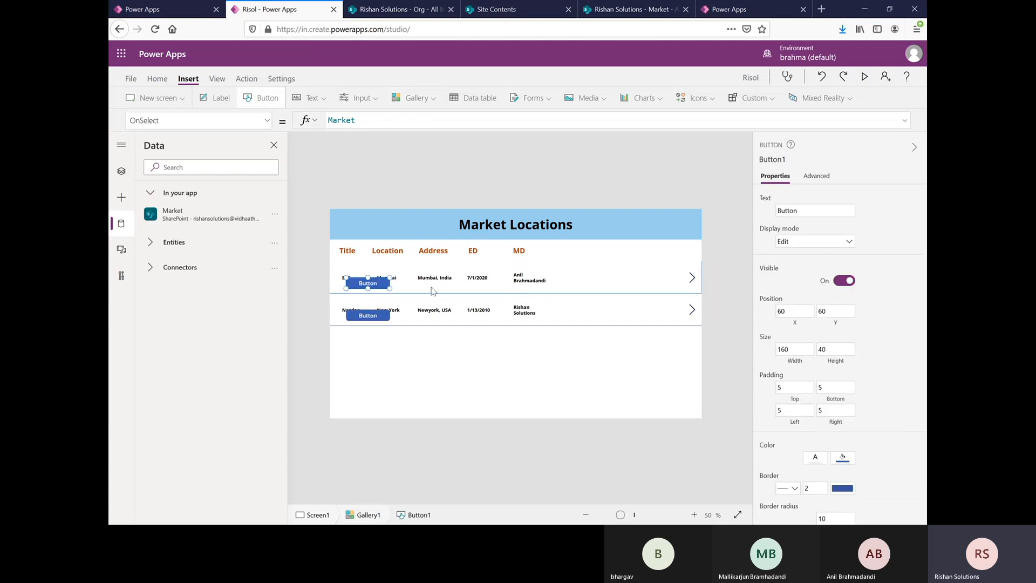
{"action": "left_click_drag", "start_coordinate": [404, 278], "coordinate": [640, 280]}
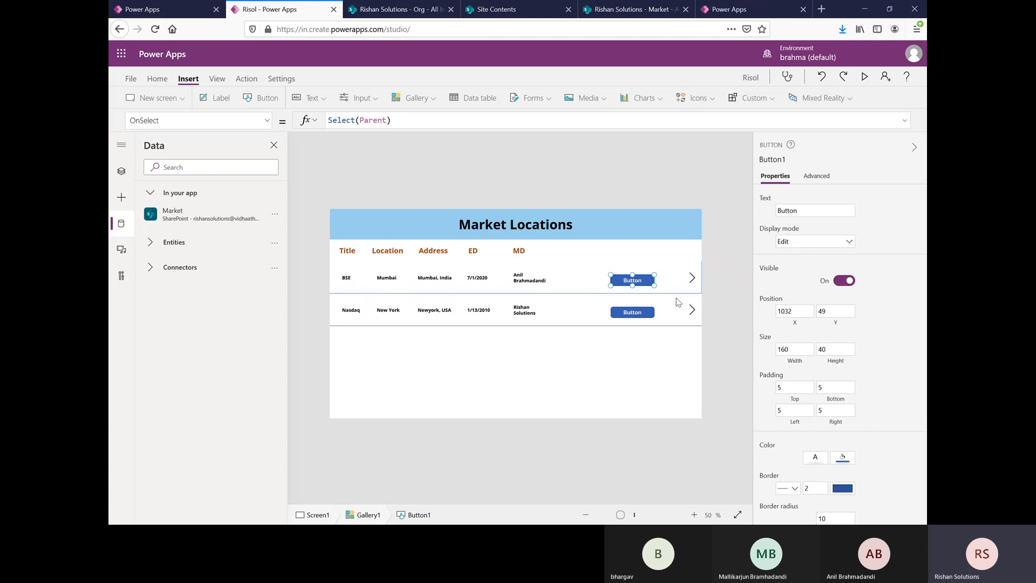
Step: Change the text of the gallery's row button to "Delete"
{"action": "left_click", "coordinate": [815, 210]}
{"action": "key", "text": "ctrl+a"}
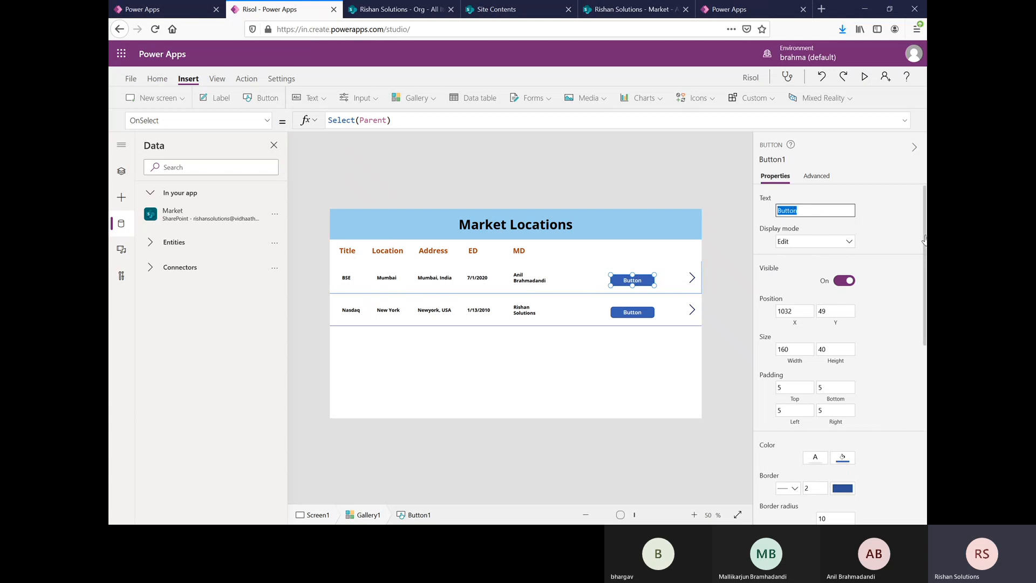
{"action": "type", "text": "Delete"}
{"action": "left_click", "coordinate": [877, 222]}
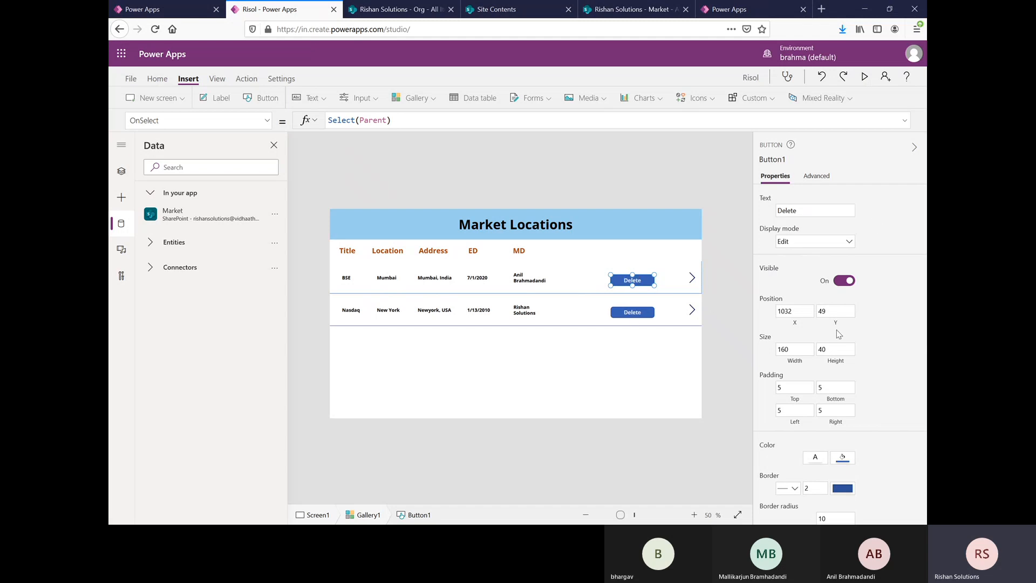
Step: Fill the Delete button with a medium-dark green from the theme colors and return to the gallery
{"action": "left_click", "coordinate": [843, 458]}
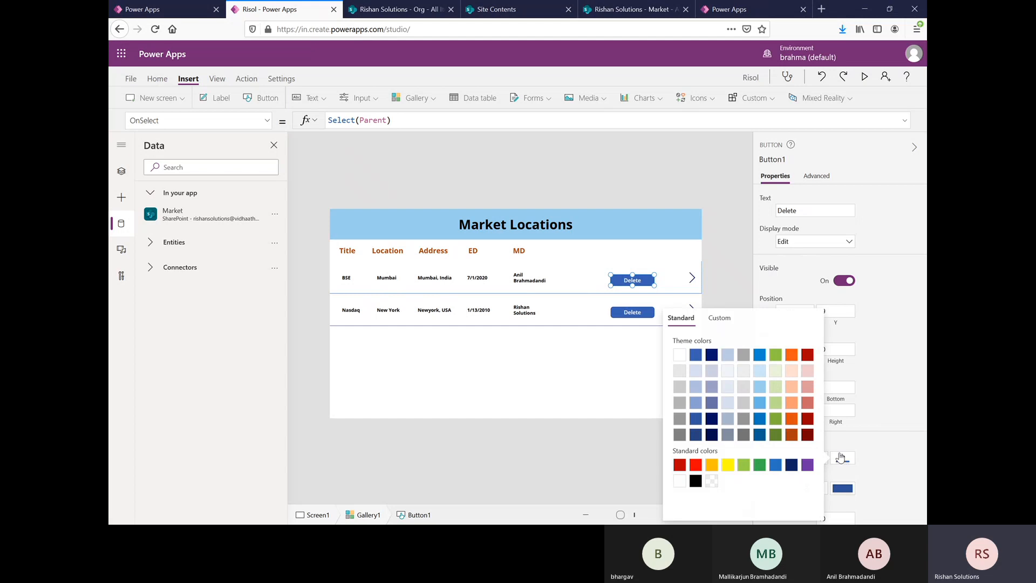
{"action": "left_click", "coordinate": [775, 388]}
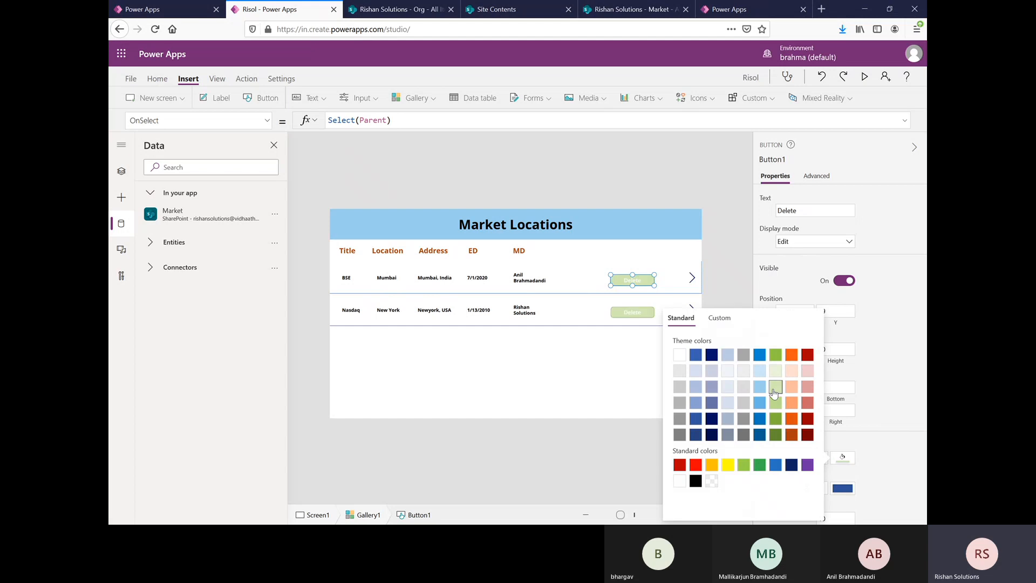
{"action": "left_click", "coordinate": [776, 419]}
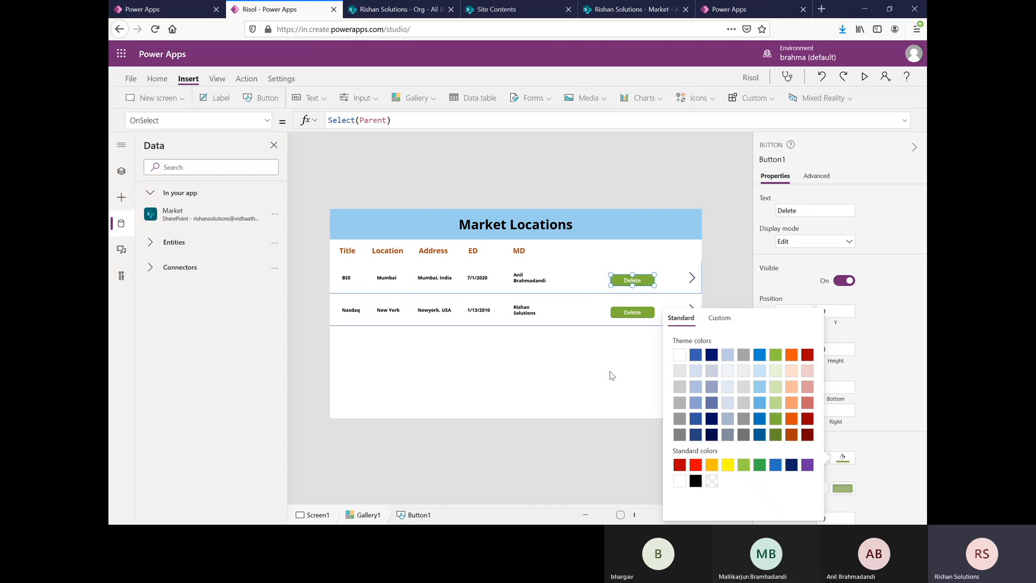
{"action": "left_click", "coordinate": [620, 355]}
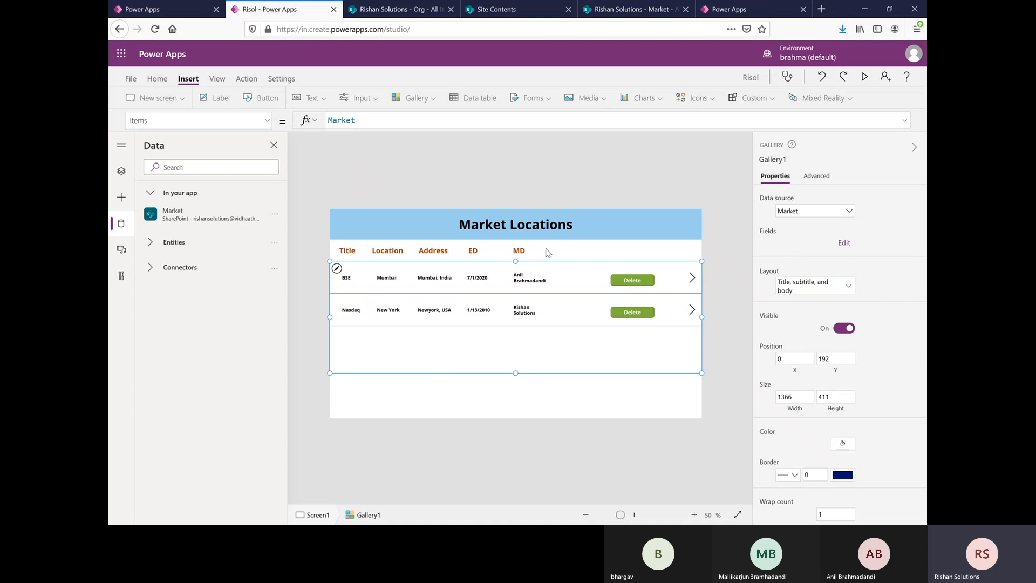
Step: Switch to the SharePoint Market list, edit it in grid view, and add an item titled "ABC" with the location Hyderabad
{"action": "left_click", "coordinate": [646, 11]}
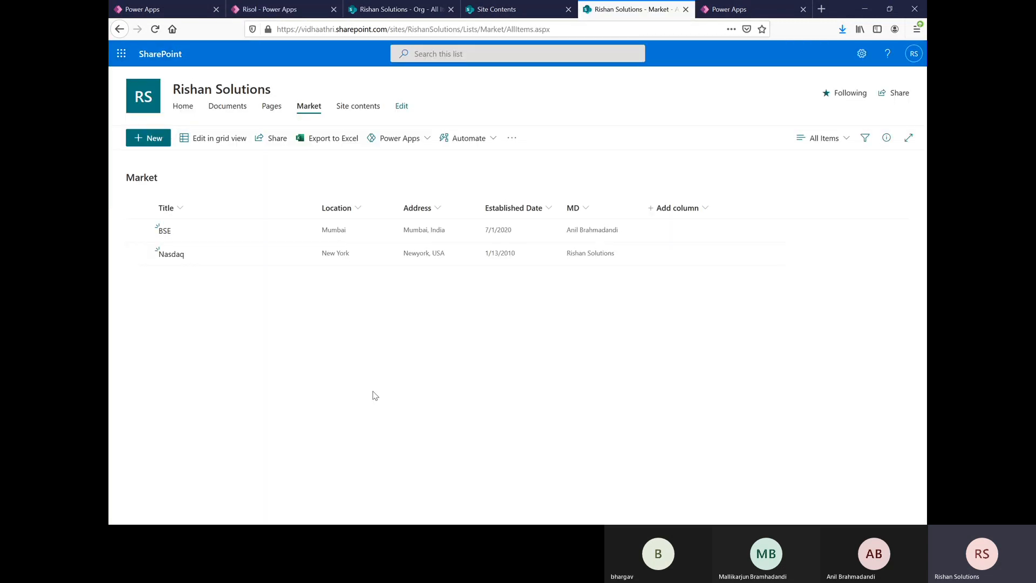
{"action": "left_click", "coordinate": [224, 153]}
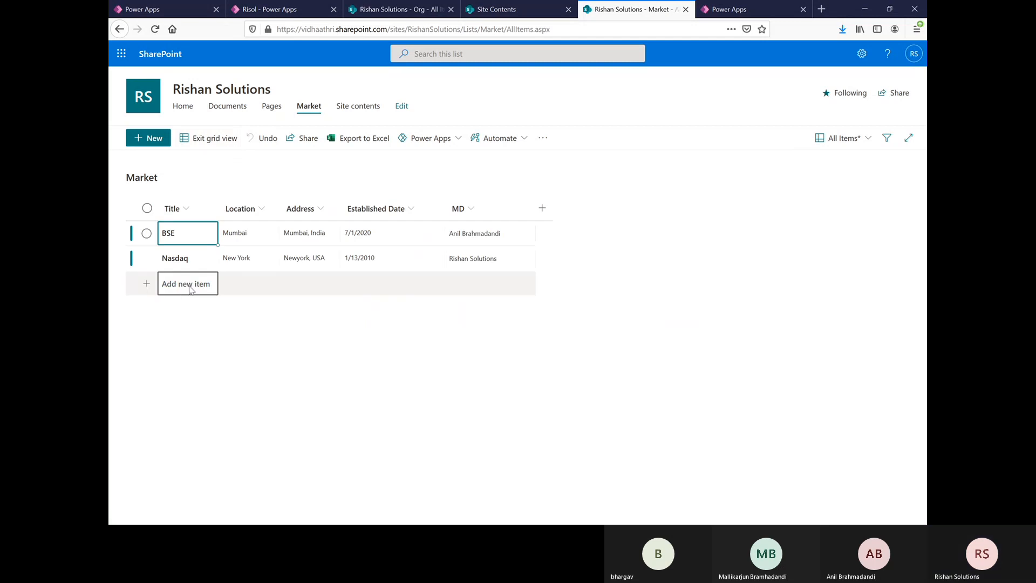
{"action": "left_click", "coordinate": [189, 286]}
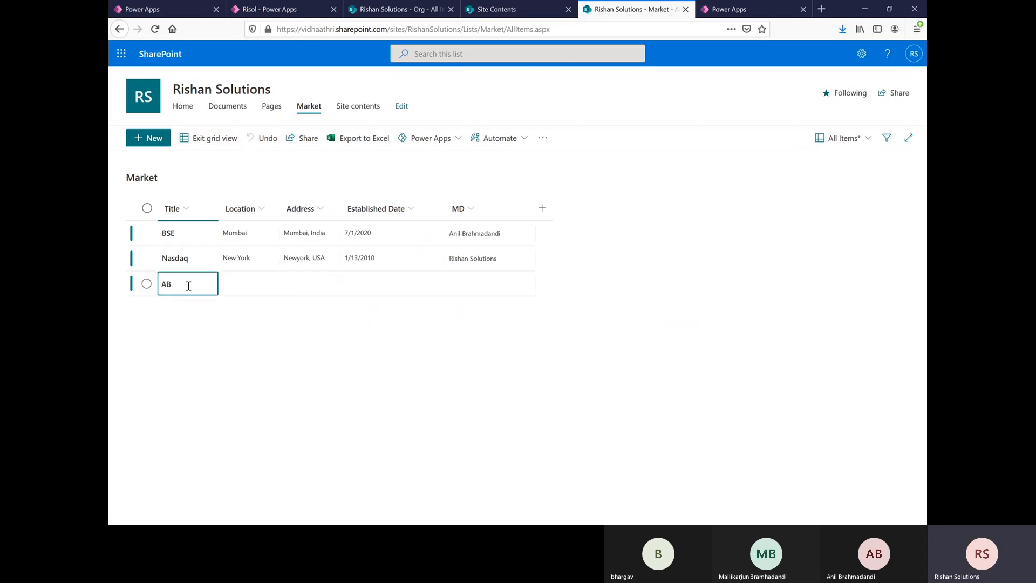
{"action": "left_click", "coordinate": [253, 287]}
{"action": "left_click", "coordinate": [254, 287]}
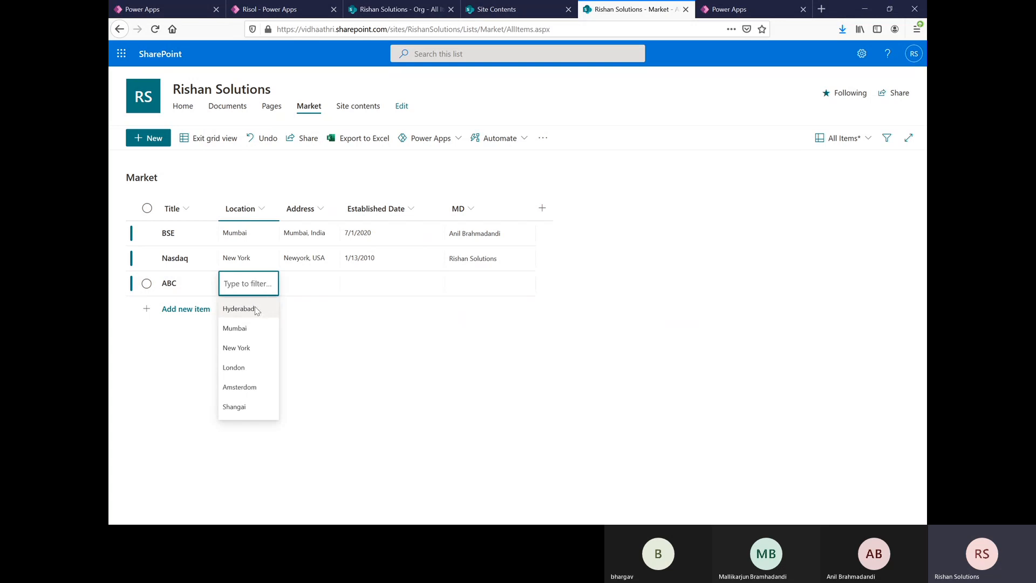
{"action": "left_click", "coordinate": [256, 308]}
Step: Set the ABC item's address to "Hitech city, Hyderabad, TS" and its established date to 1/6/2021
{"action": "left_click", "coordinate": [316, 279]}
{"action": "left_click", "coordinate": [314, 280]}
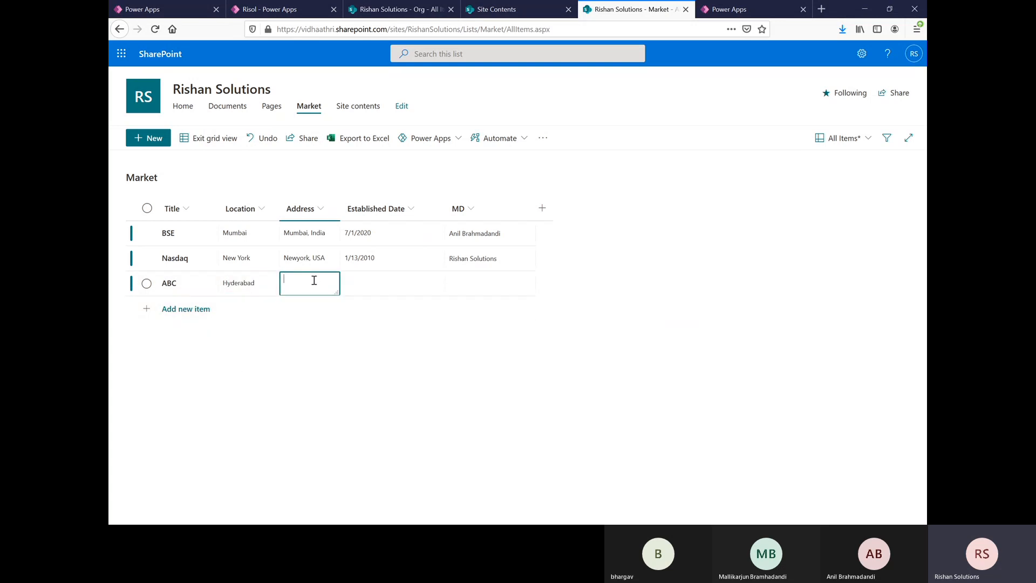
{"action": "type", "text": "Hi"}
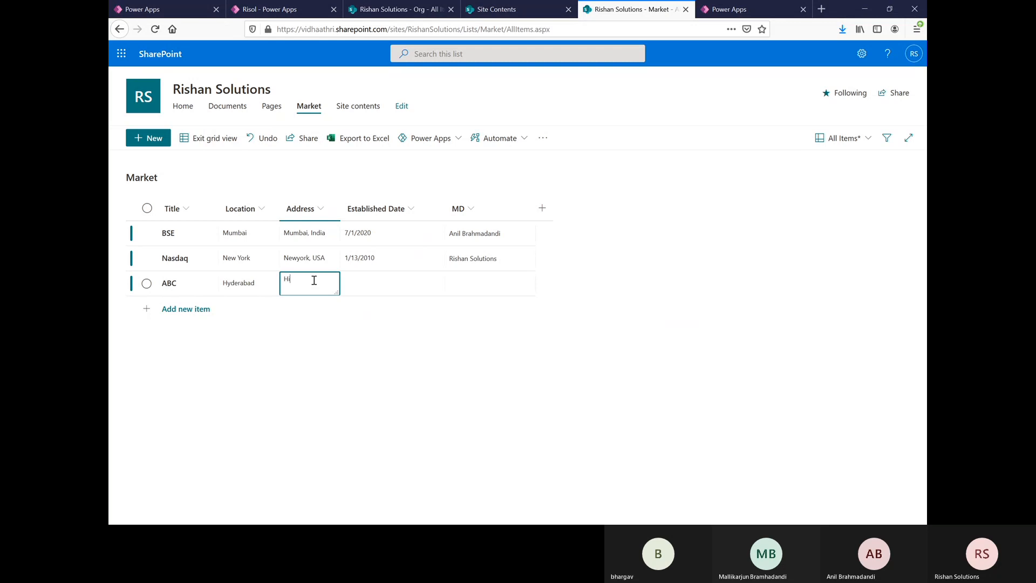
{"action": "type", "text": "tech city"}
{"action": "type", "text": ", Hyderabad, TS"}
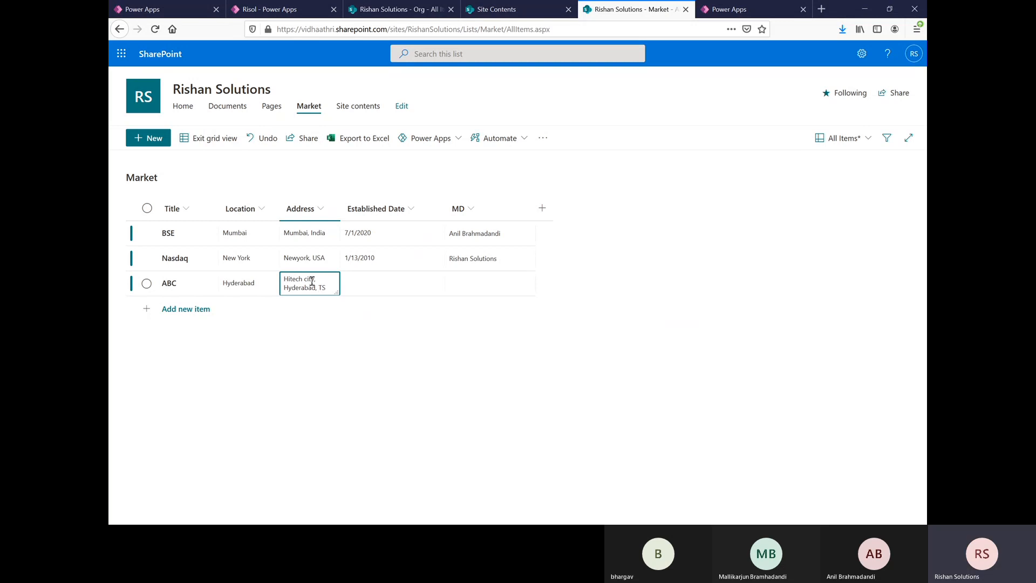
{"action": "left_click", "coordinate": [407, 283]}
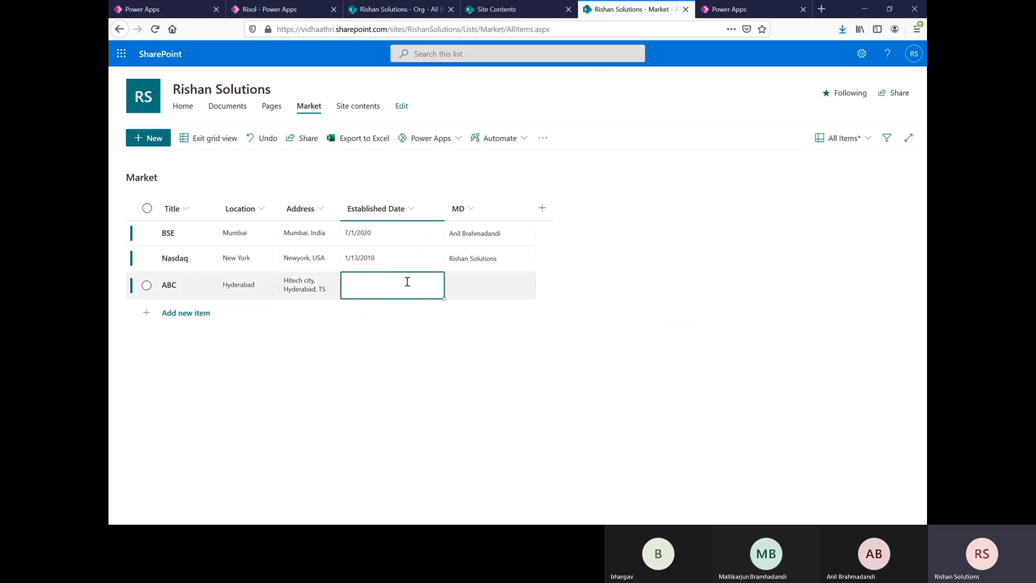
{"action": "left_click", "coordinate": [407, 285]}
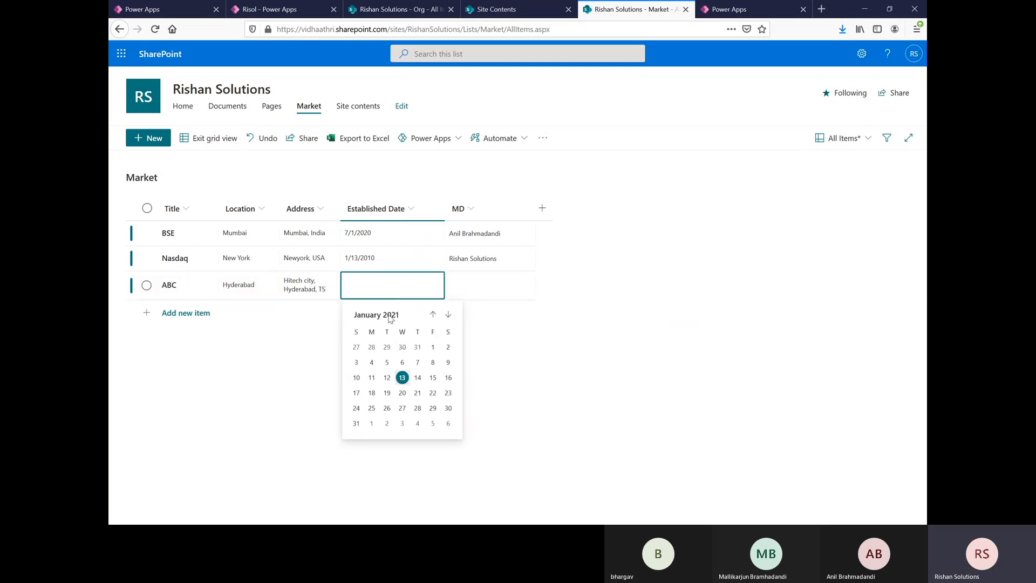
{"action": "left_click", "coordinate": [402, 362]}
Step: Look up a person by first name and assign them as the ABC item's MD
{"action": "left_click", "coordinate": [520, 282]}
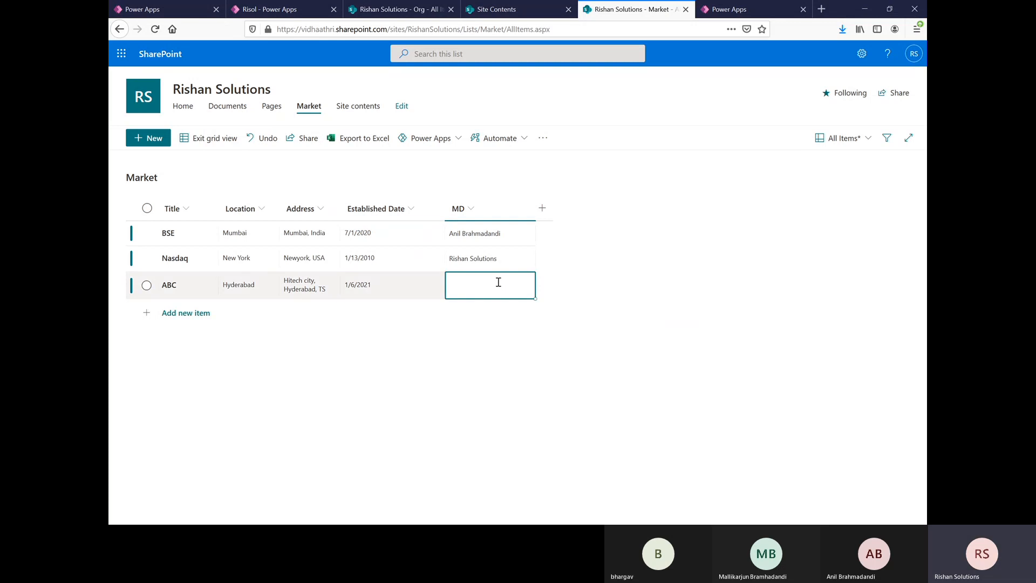
{"action": "left_click", "coordinate": [499, 282]}
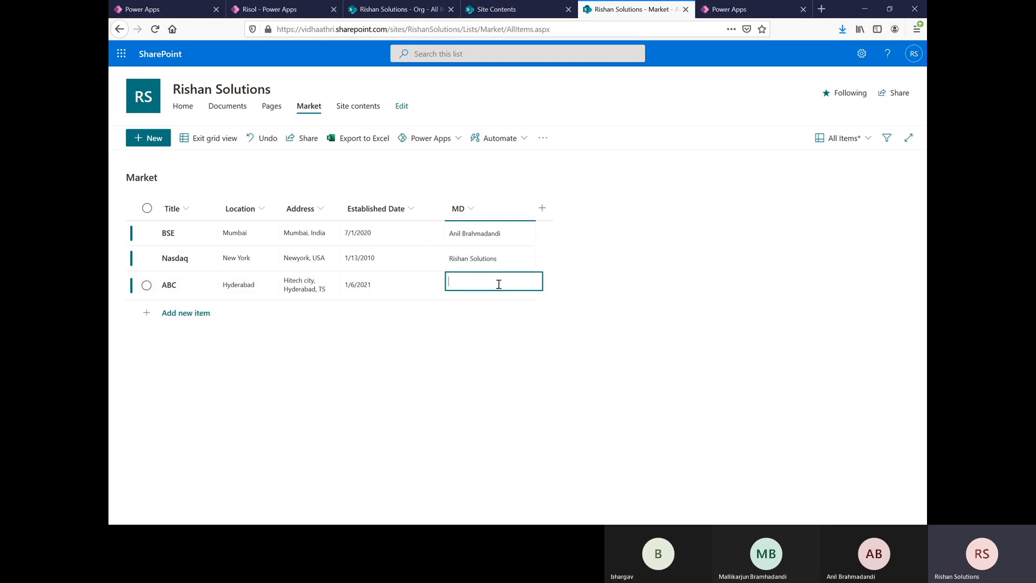
{"action": "type", "text": "Malli"}
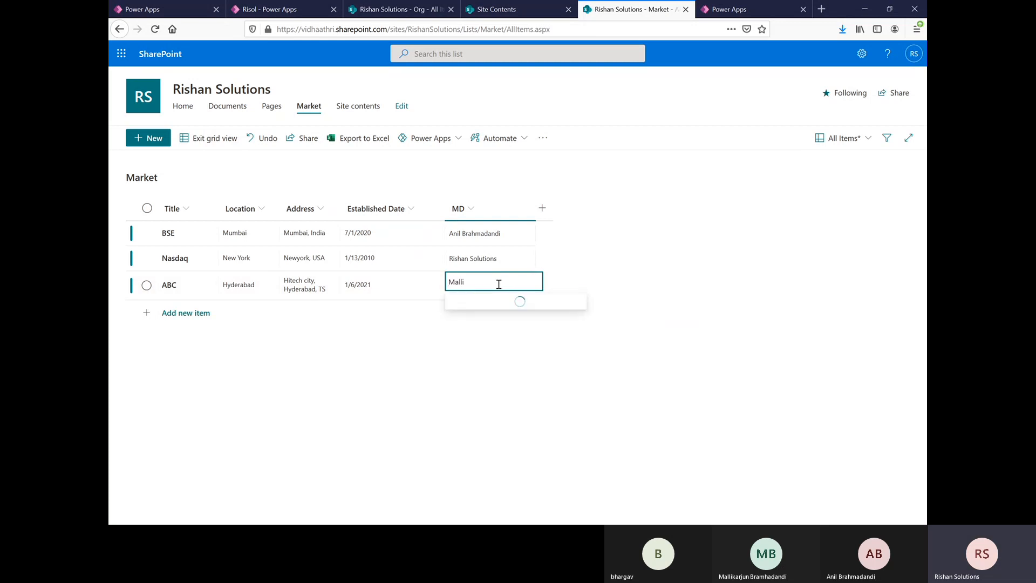
{"action": "left_click", "coordinate": [501, 306]}
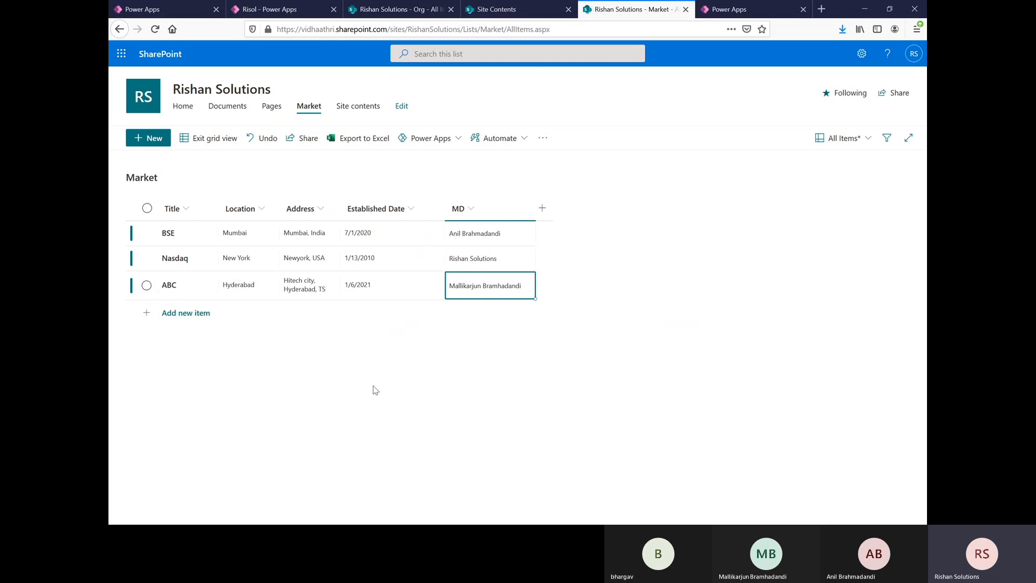
Step: Add another item titled "X" with the location London and the address "London, UK"
{"action": "left_click", "coordinate": [173, 313]}
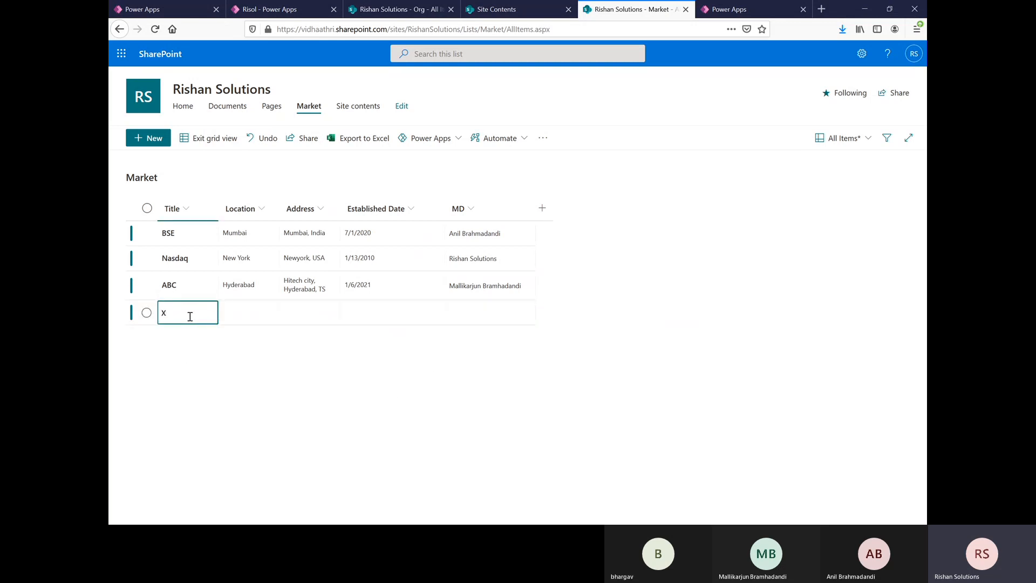
{"action": "type", "text": "X"}
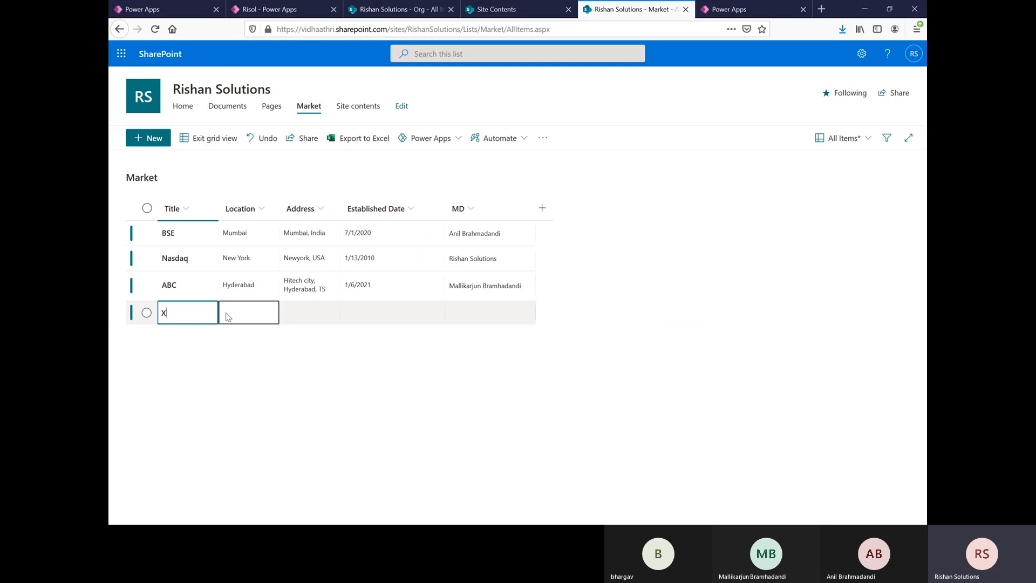
{"action": "left_click", "coordinate": [250, 313]}
{"action": "left_click", "coordinate": [250, 313]}
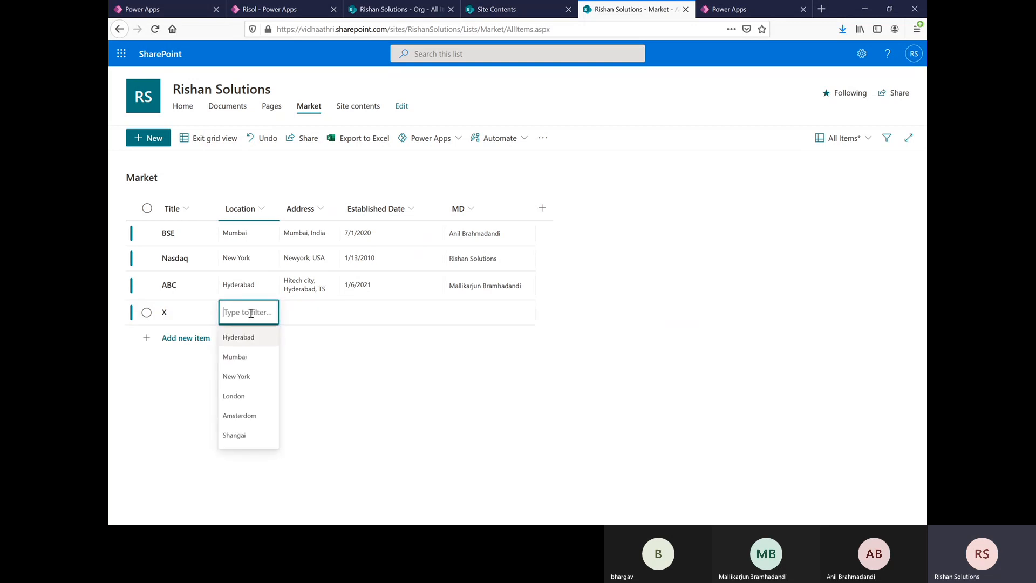
{"action": "left_click", "coordinate": [234, 396]}
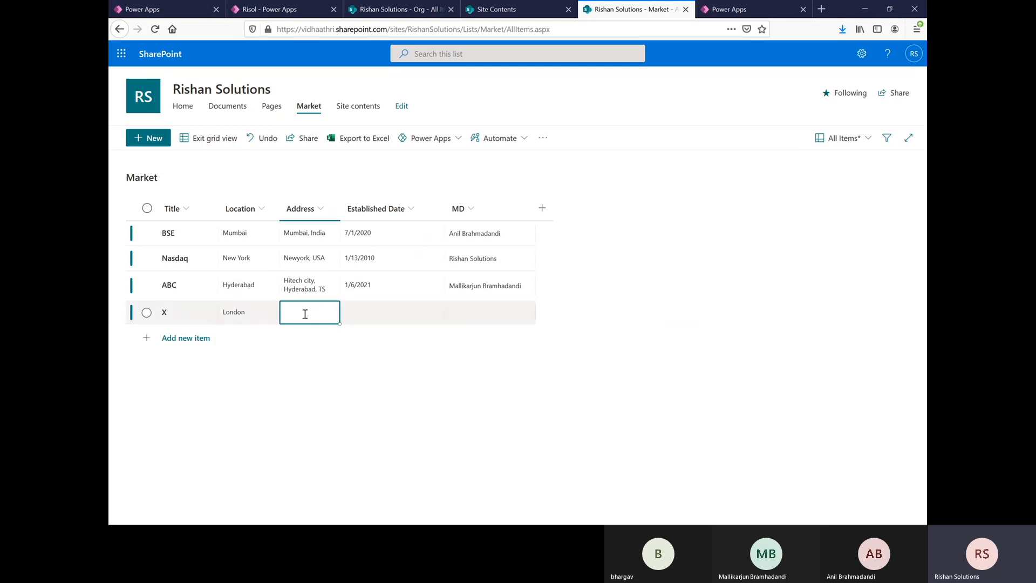
{"action": "left_click", "coordinate": [305, 314]}
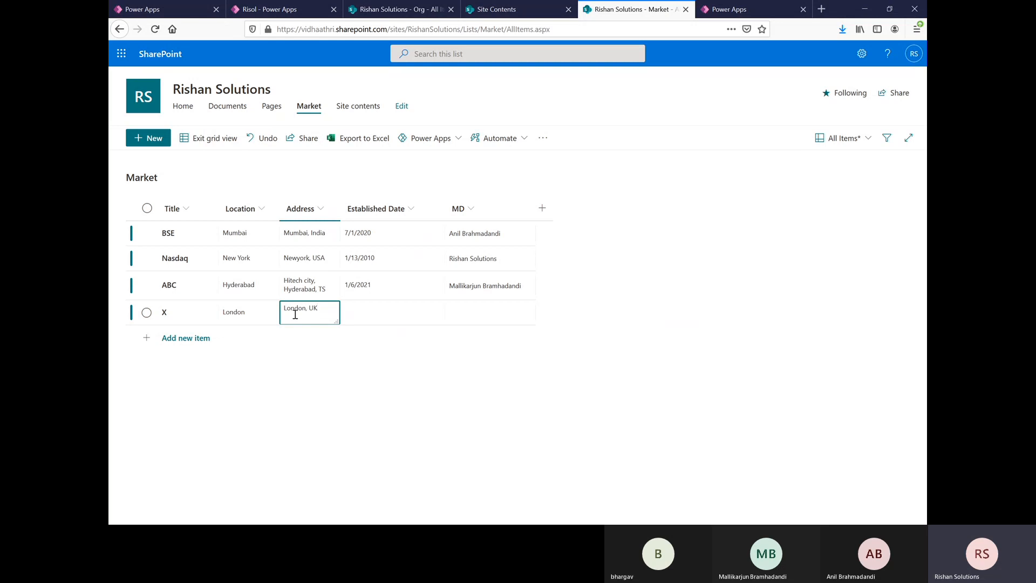
Step: Set the established date of item X to 10/7/2020
{"action": "left_click", "coordinate": [396, 311]}
{"action": "left_click", "coordinate": [395, 310]}
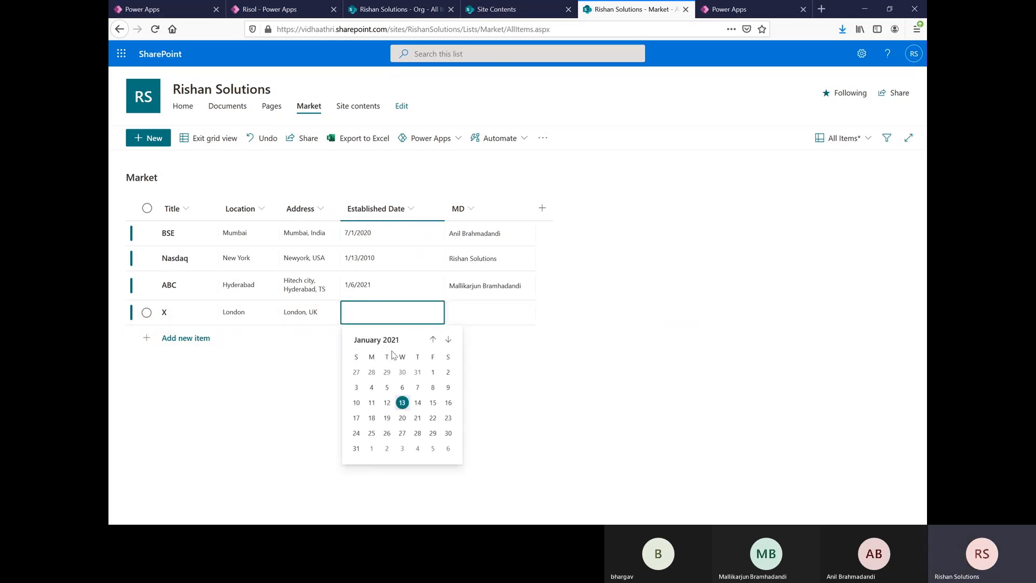
{"action": "left_click", "coordinate": [433, 339]}
{"action": "left_click", "coordinate": [433, 339]}
{"action": "left_click", "coordinate": [433, 338]}
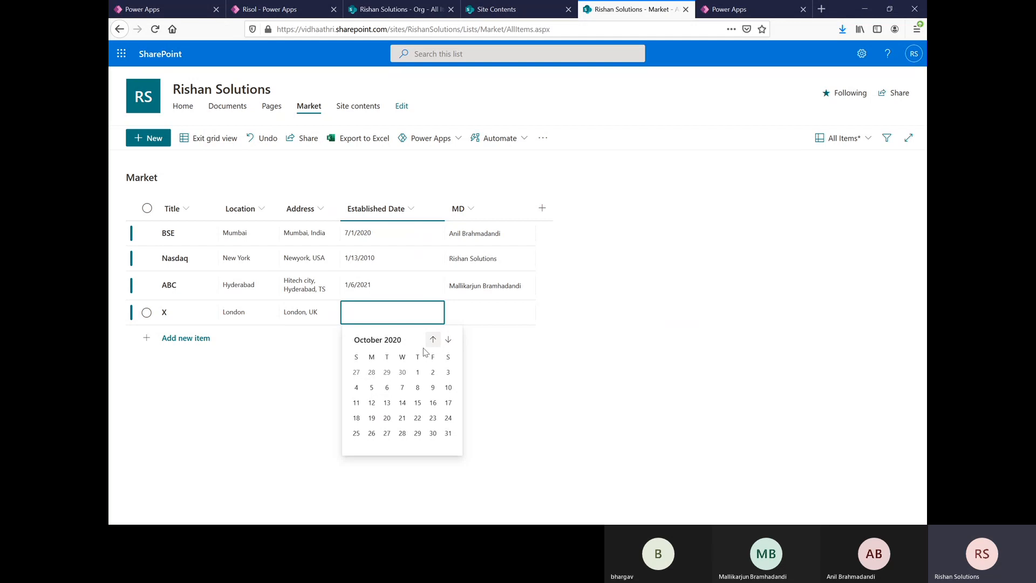
{"action": "left_click", "coordinate": [400, 385]}
Step: Look up and assign a person as item X's MD, and exit the list's grid view
{"action": "left_click", "coordinate": [472, 313]}
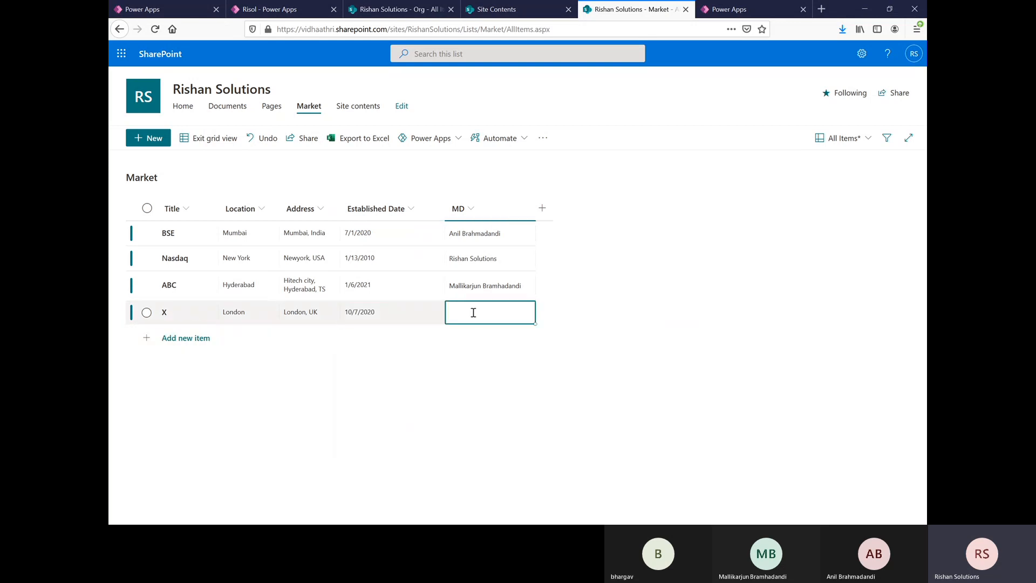
{"action": "left_click", "coordinate": [473, 313]}
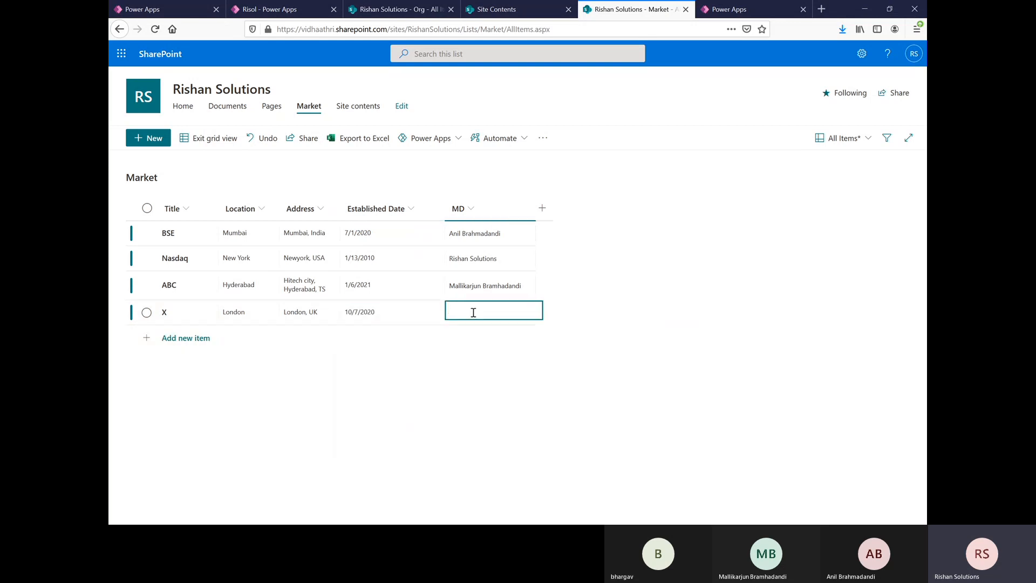
{"action": "type", "text": "gou"}
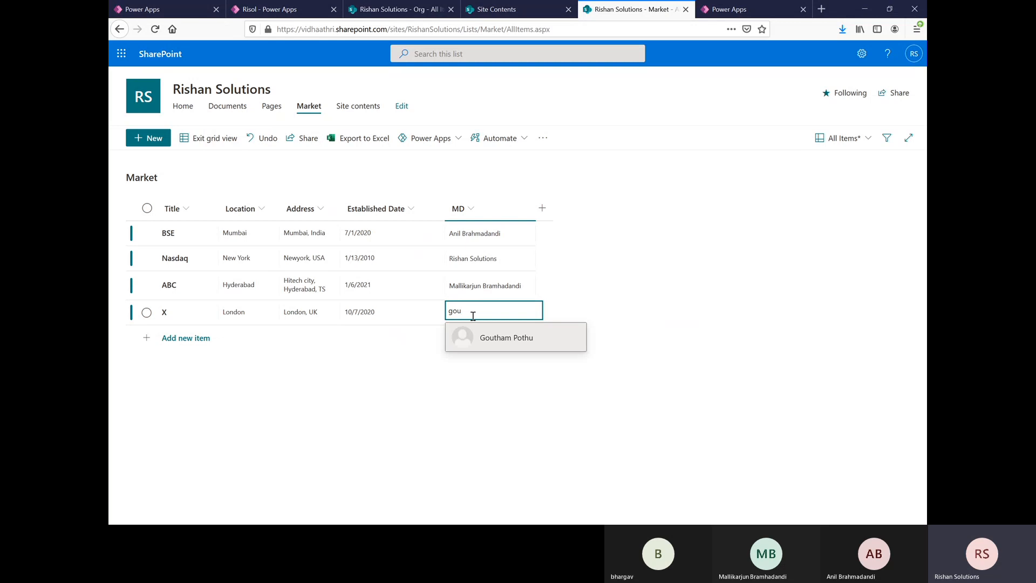
{"action": "left_click", "coordinate": [500, 342]}
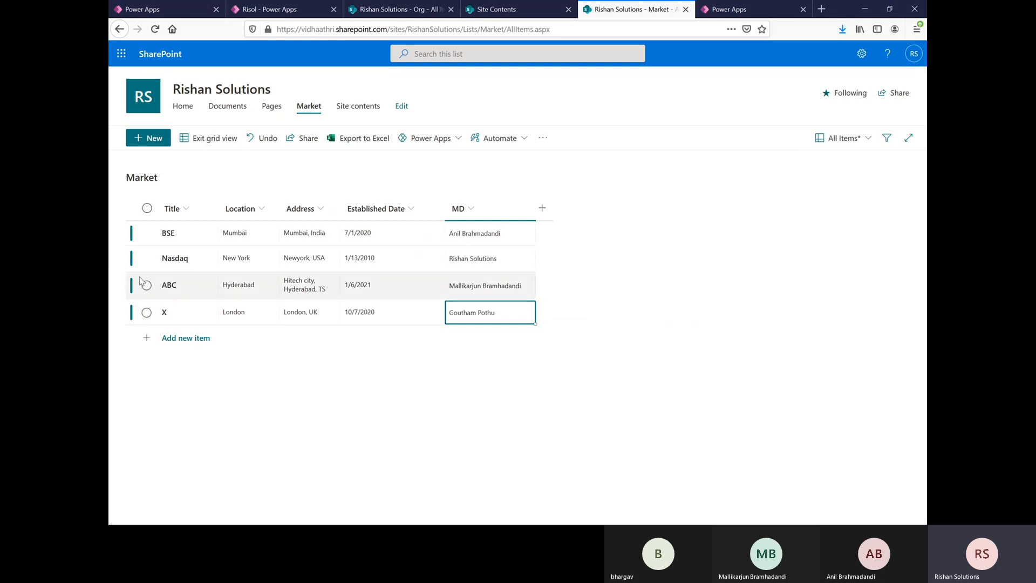
{"action": "left_click", "coordinate": [218, 146]}
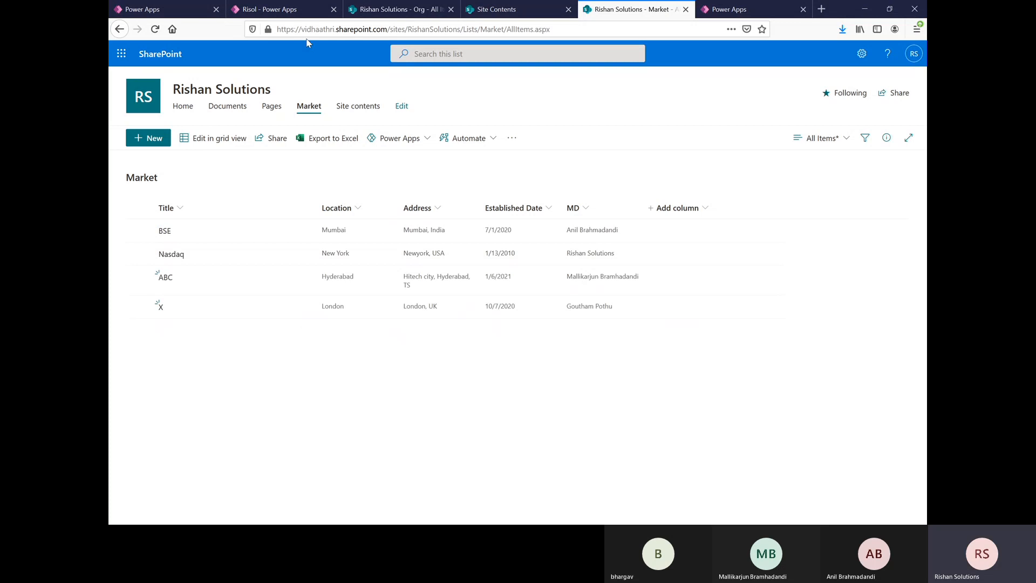
Step: Switch back to Power Apps, preview the app to check for the added market items, and return to the gallery in editing mode
{"action": "left_click", "coordinate": [281, 9]}
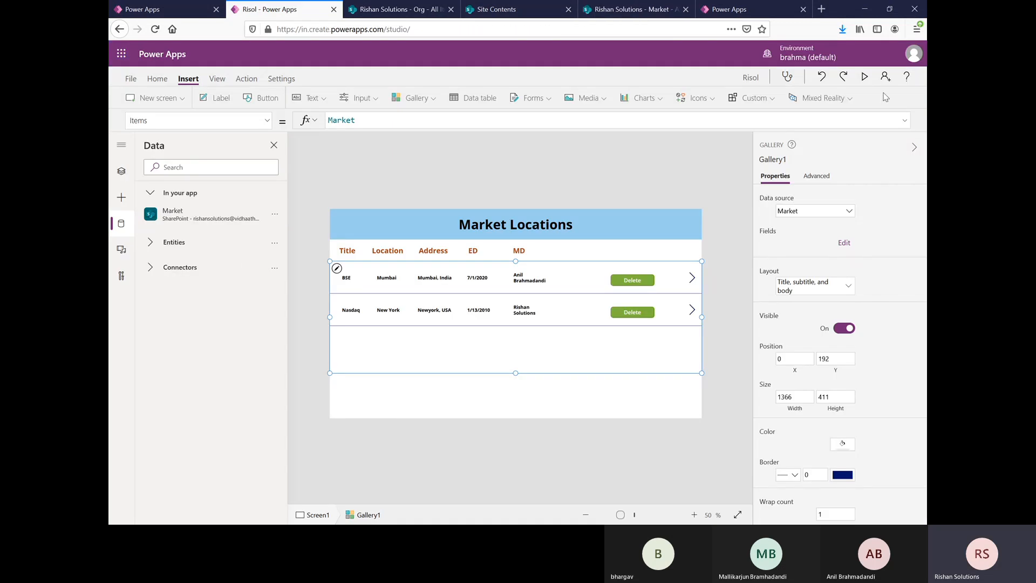
{"action": "left_click", "coordinate": [863, 77]}
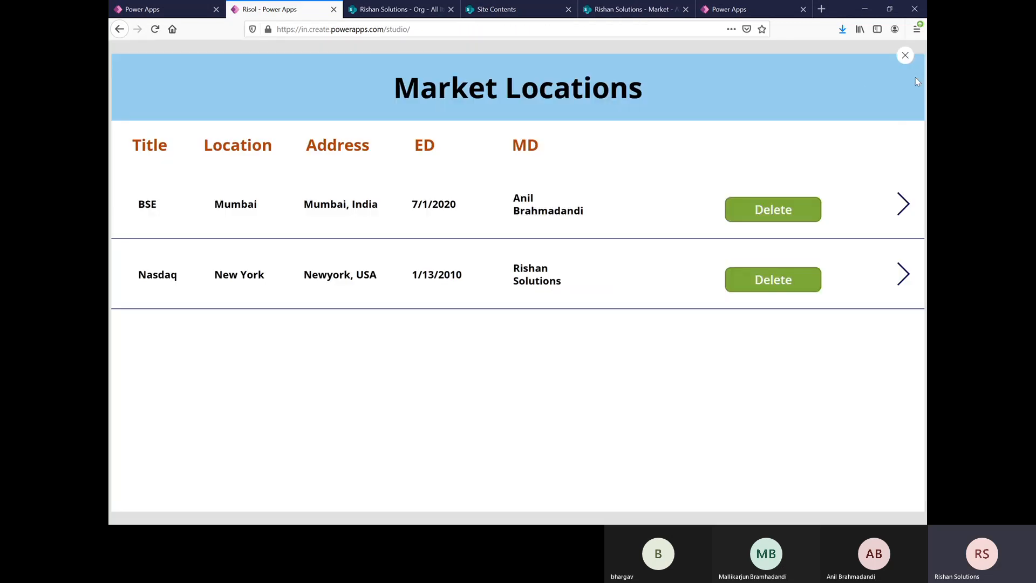
{"action": "left_click", "coordinate": [906, 55]}
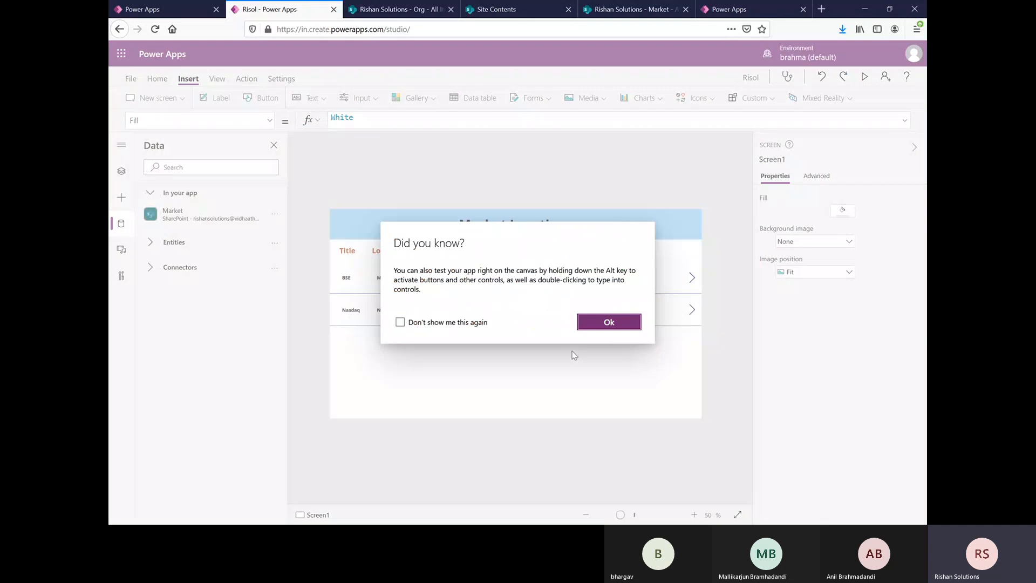
{"action": "left_click", "coordinate": [606, 323]}
{"action": "left_click", "coordinate": [575, 349]}
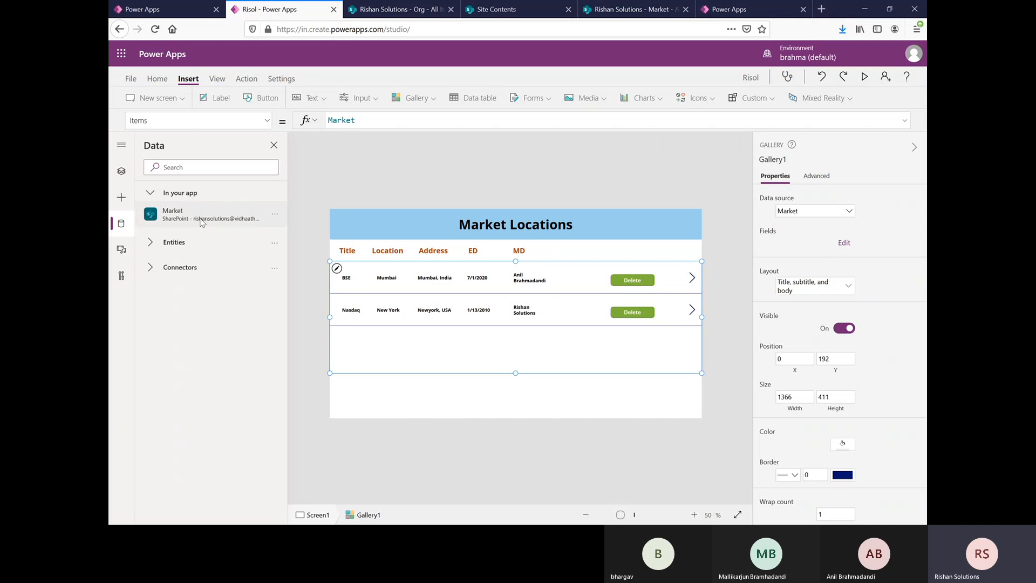
Step: Refresh the Market data source and extend the gallery down to a height of about 569
{"action": "left_click", "coordinate": [276, 215]}
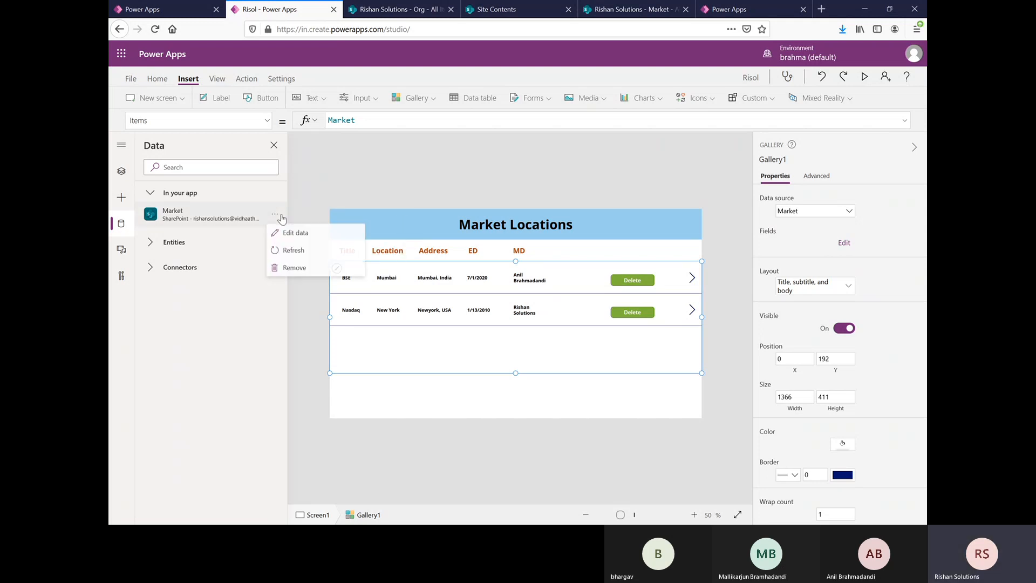
{"action": "left_click", "coordinate": [286, 251]}
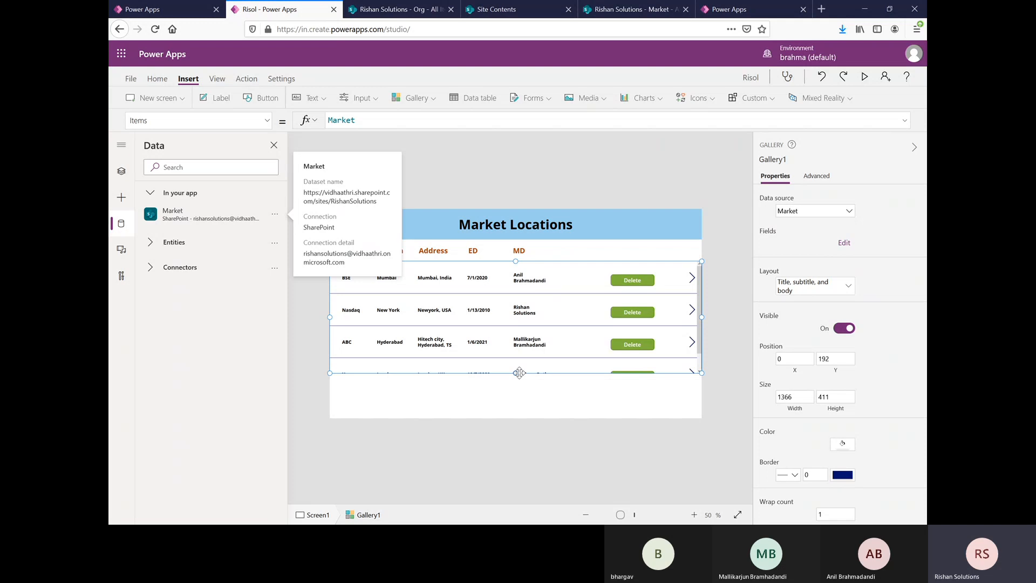
{"action": "left_click_drag", "start_coordinate": [516, 372], "coordinate": [513, 419]}
{"action": "left_click", "coordinate": [540, 460]}
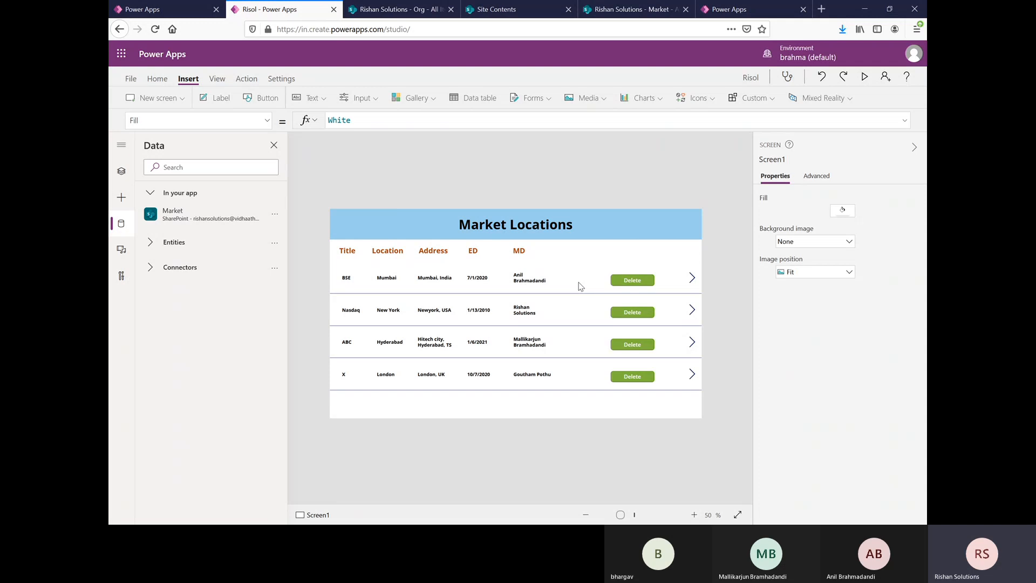
Step: Preview the app to review the refreshed market rows, and return to editing
{"action": "left_click", "coordinate": [865, 77]}
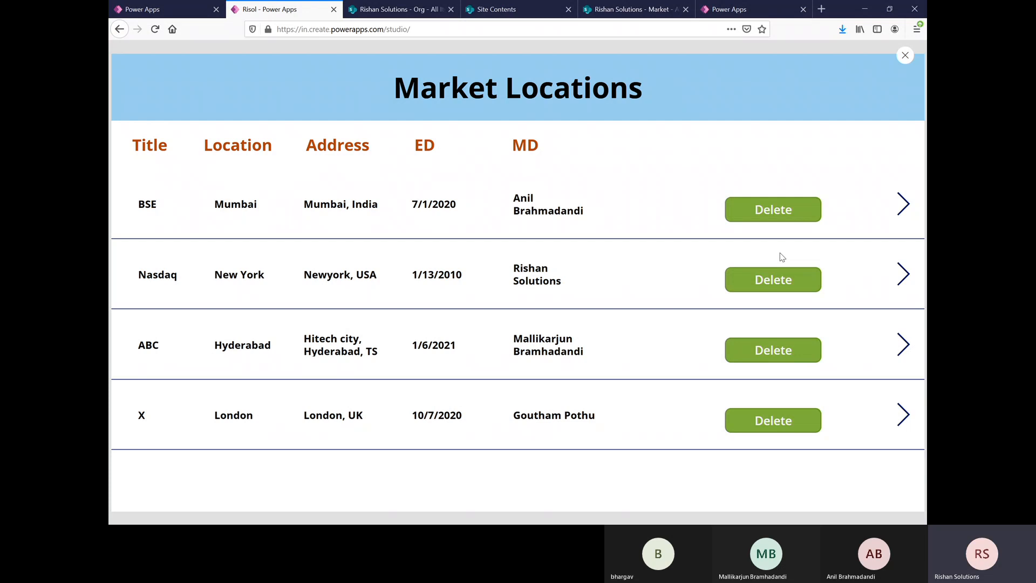
{"action": "left_click", "coordinate": [905, 55]}
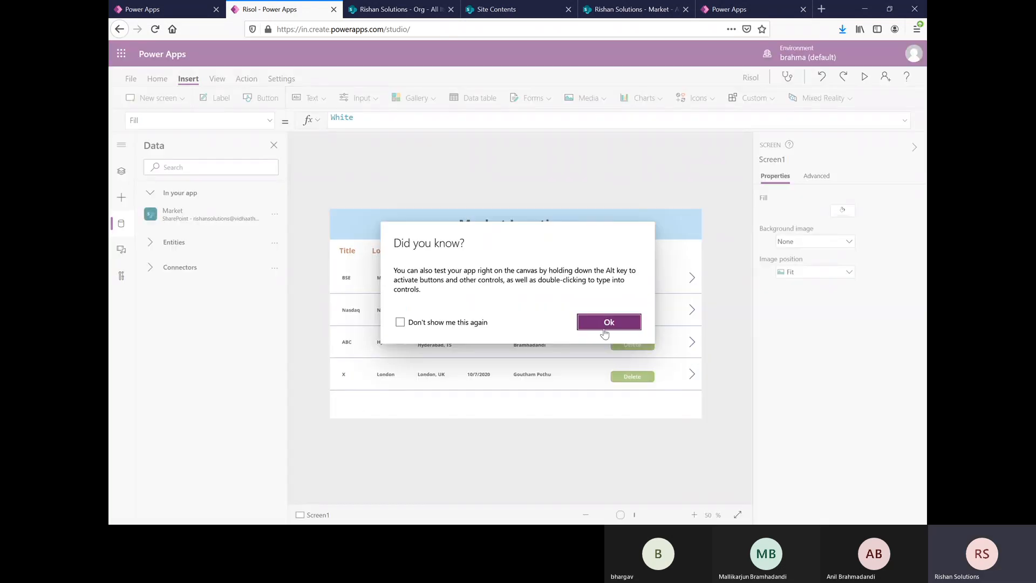
{"action": "left_click", "coordinate": [609, 323]}
Step: Inspect the Delete button's select action and test the BSE row's Delete button and arrow in the app preview
{"action": "left_click", "coordinate": [636, 283]}
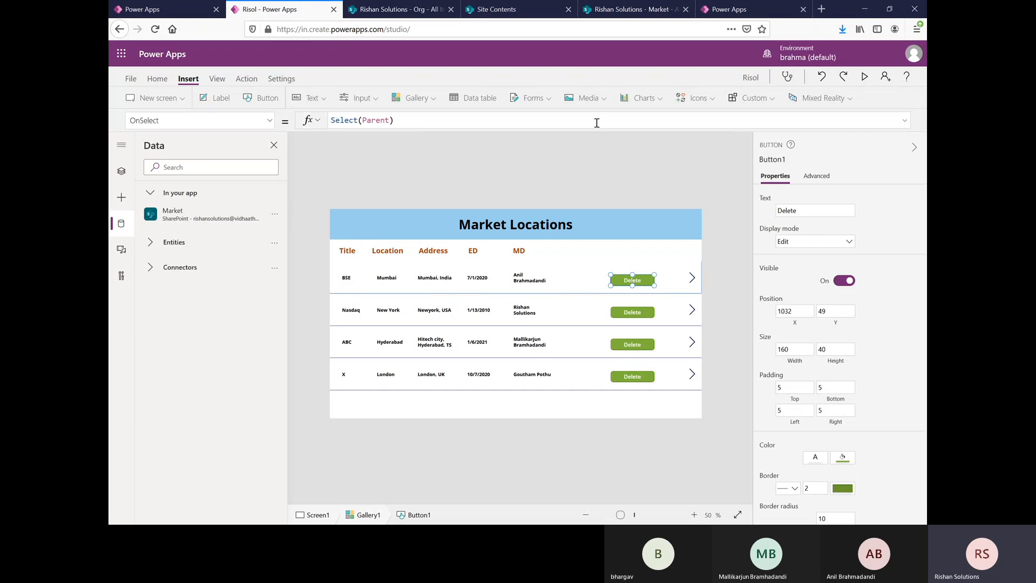
{"action": "left_click", "coordinate": [866, 78]}
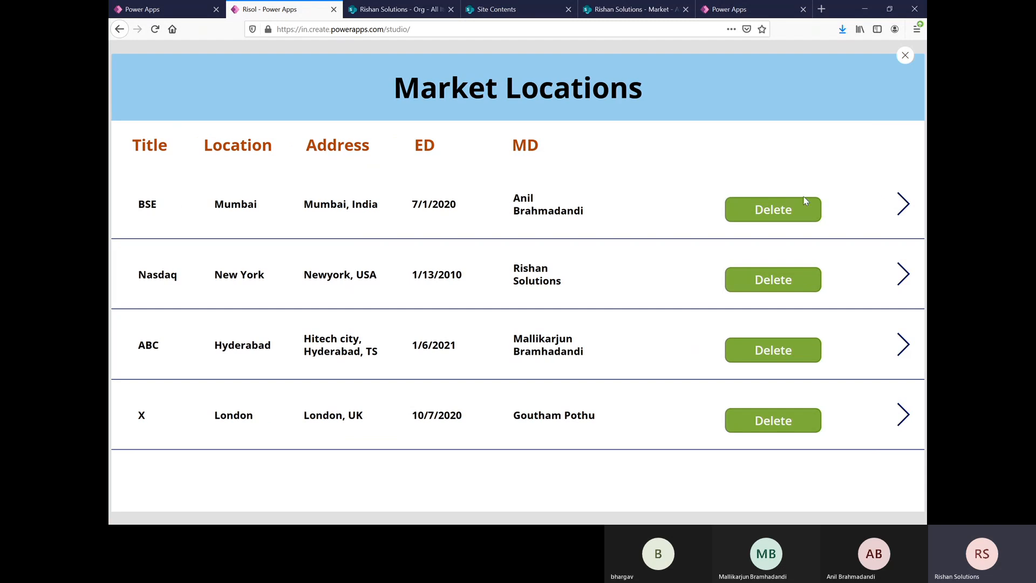
{"action": "left_click", "coordinate": [781, 209]}
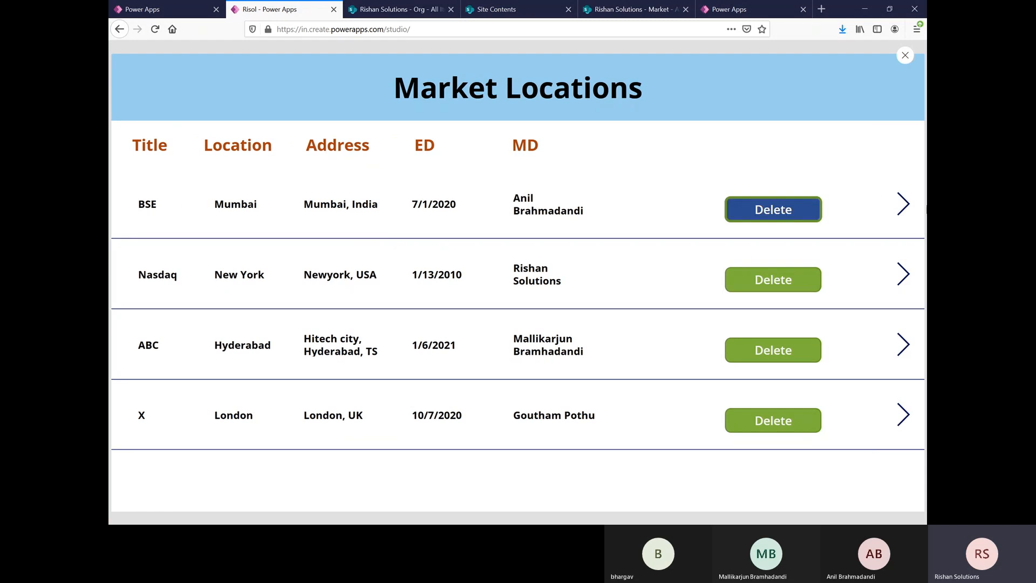
{"action": "left_click", "coordinate": [898, 208]}
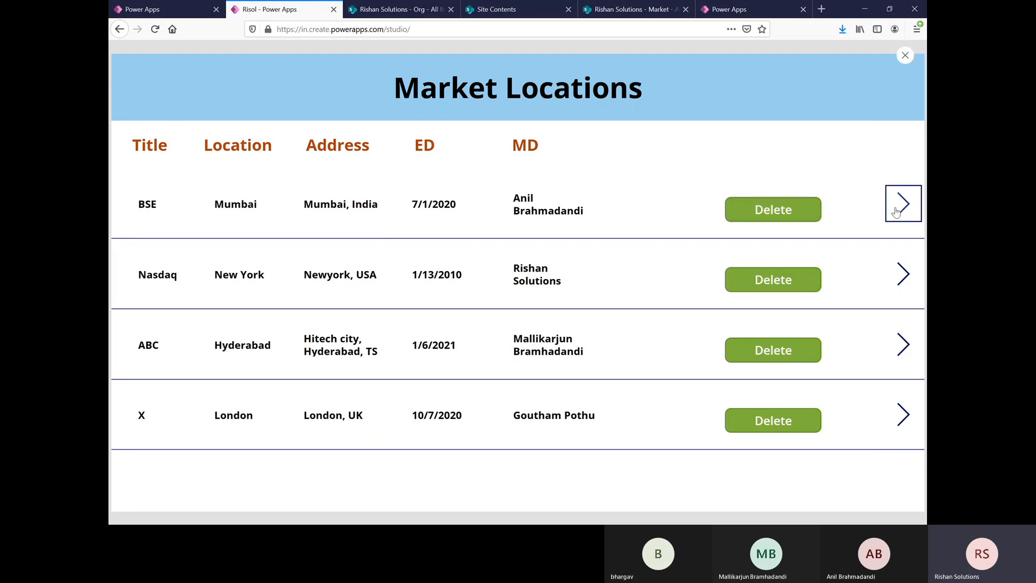
{"action": "left_click", "coordinate": [904, 56]}
{"action": "left_click", "coordinate": [609, 322]}
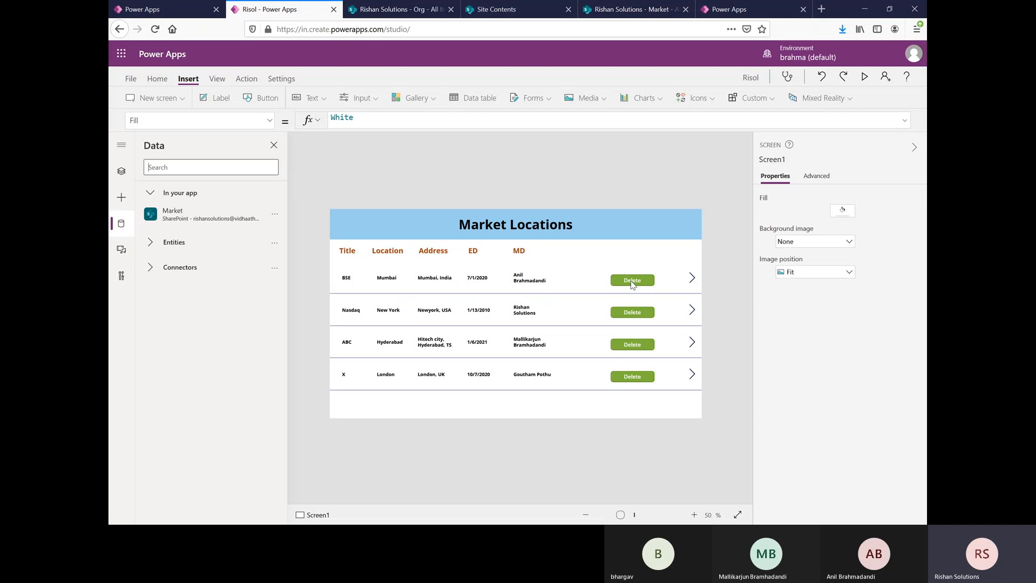
Step: Set the gallery Delete button's OnSelect formula to Remove(Market,ThisItem)
{"action": "left_click", "coordinate": [633, 280]}
{"action": "left_click_drag", "start_coordinate": [413, 117], "coordinate": [326, 120]}
{"action": "type", "text": "R"}
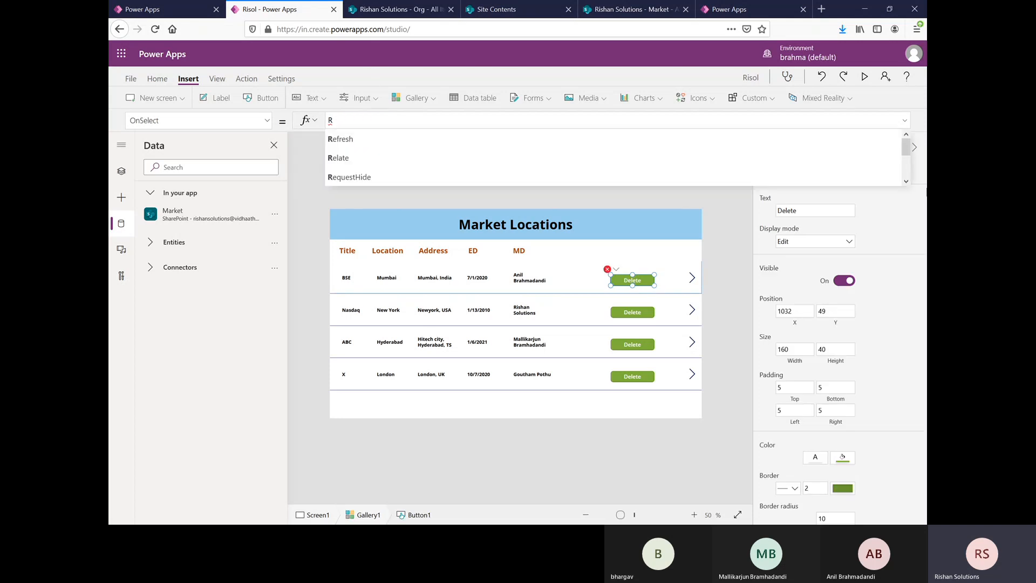
{"action": "type", "text": "emove"}
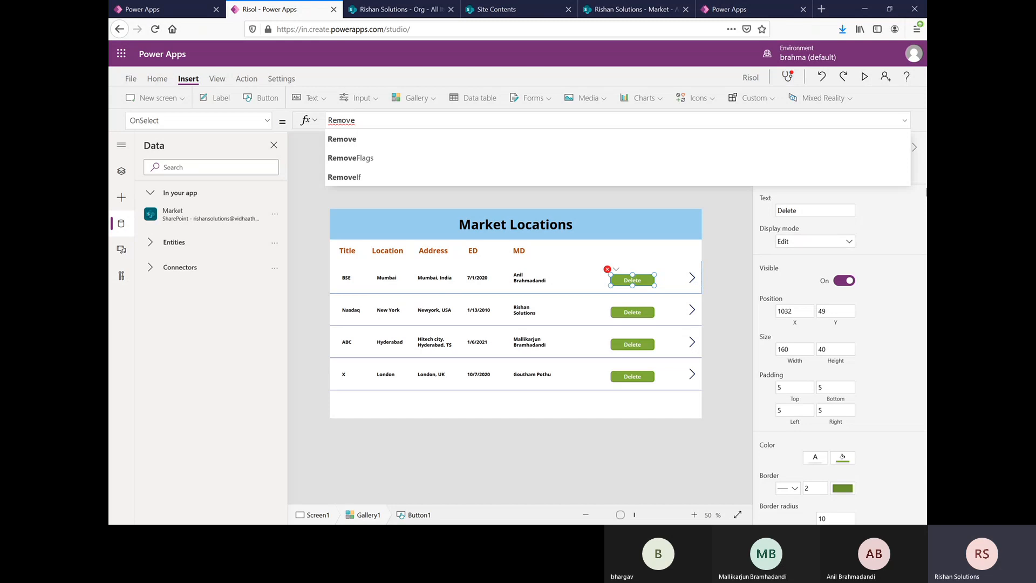
{"action": "type", "text": "("}
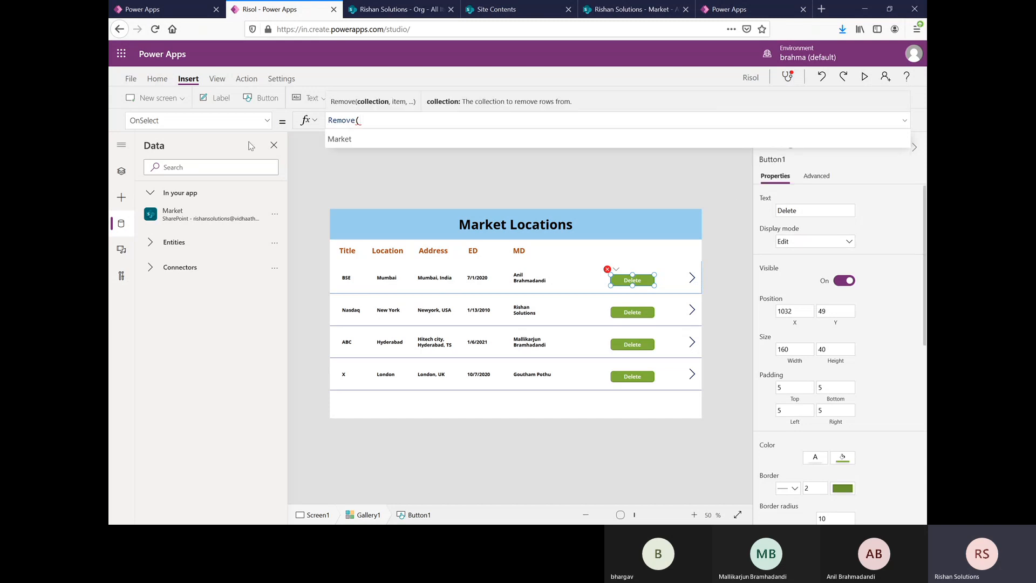
{"action": "left_click", "coordinate": [345, 138]}
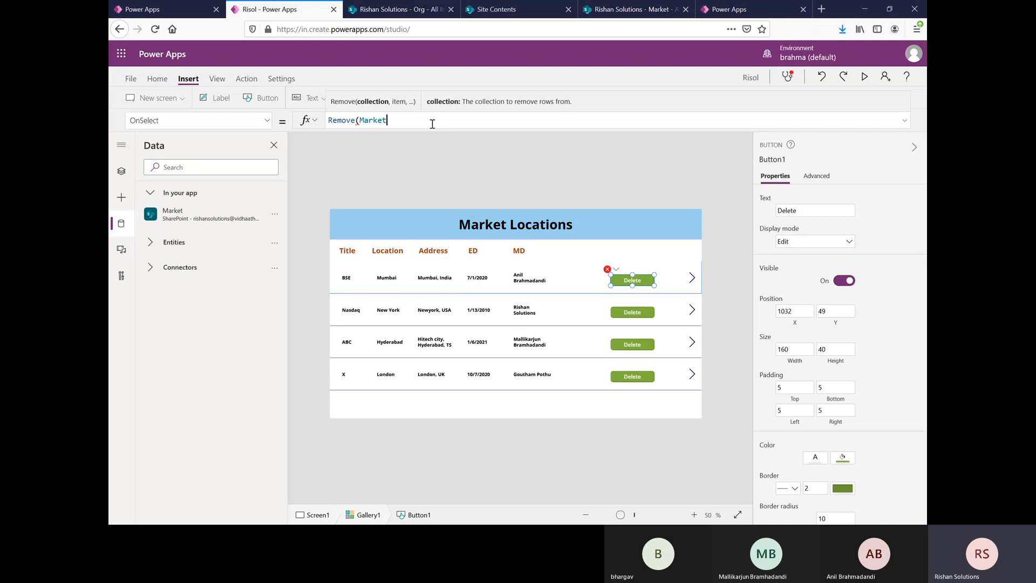
{"action": "type", "text": ","}
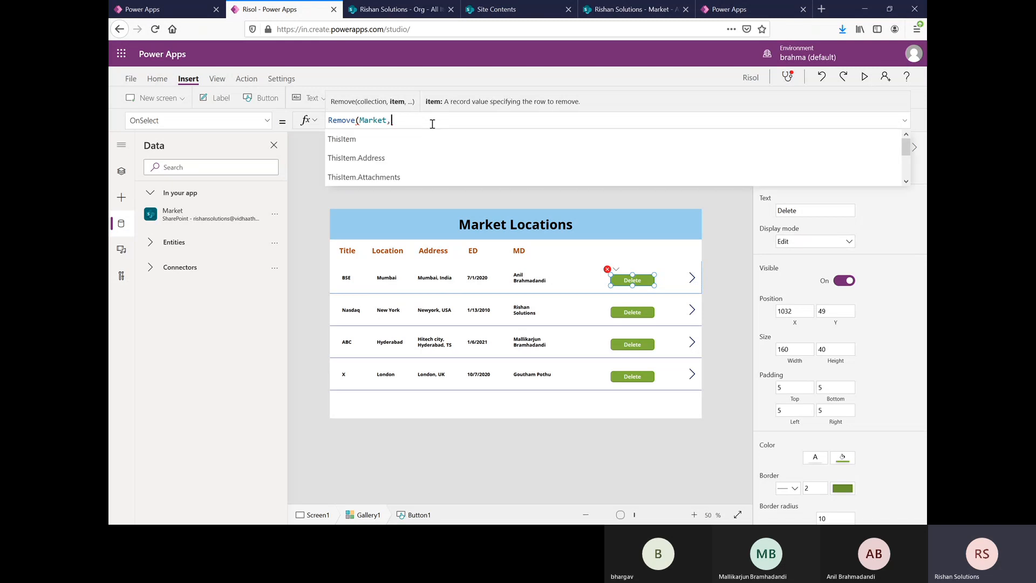
{"action": "left_click", "coordinate": [355, 140]}
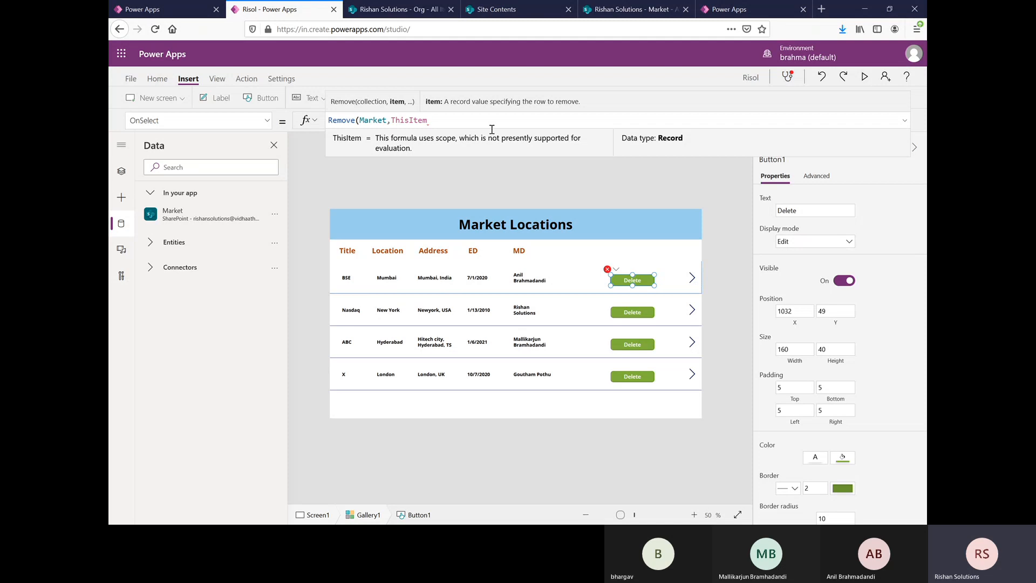
{"action": "type", "text": ")"}
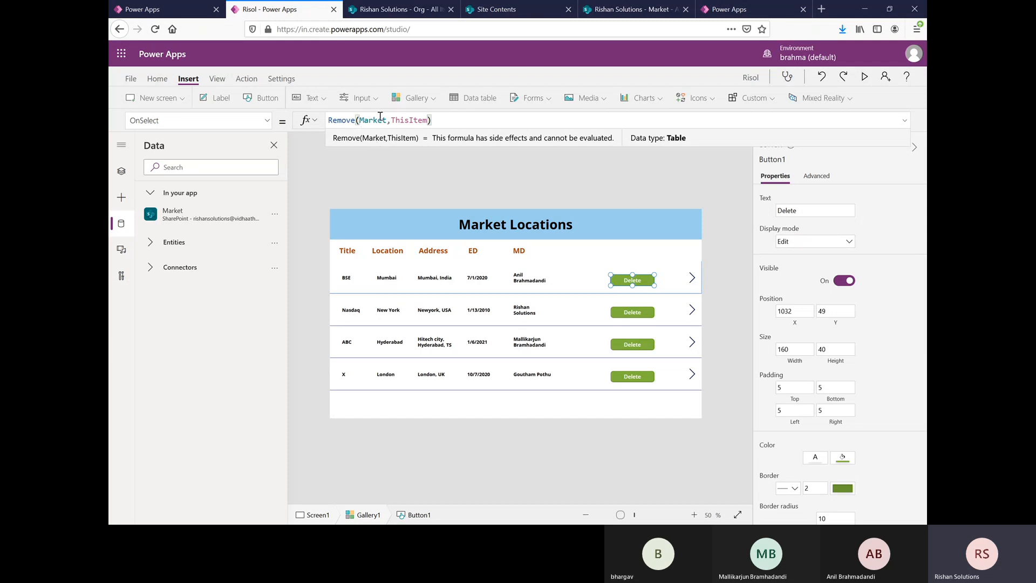
{"action": "mouse_move", "coordinate": [190, 216]}
Step: Delete the BSE row in the app preview, and check the SharePoint Market list for the change
{"action": "left_click", "coordinate": [867, 77]}
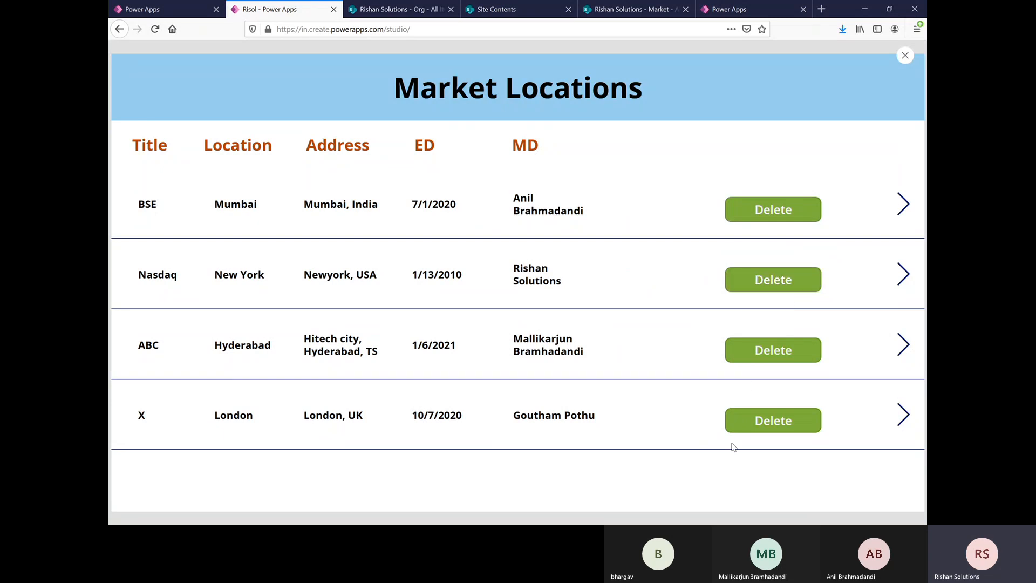
{"action": "left_click", "coordinate": [772, 209]}
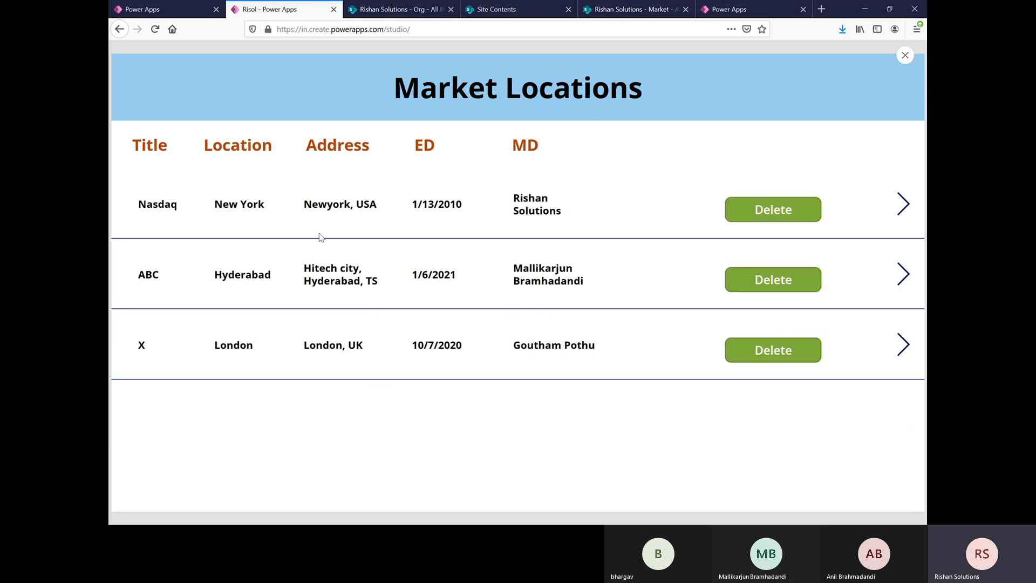
{"action": "left_click", "coordinate": [905, 55]}
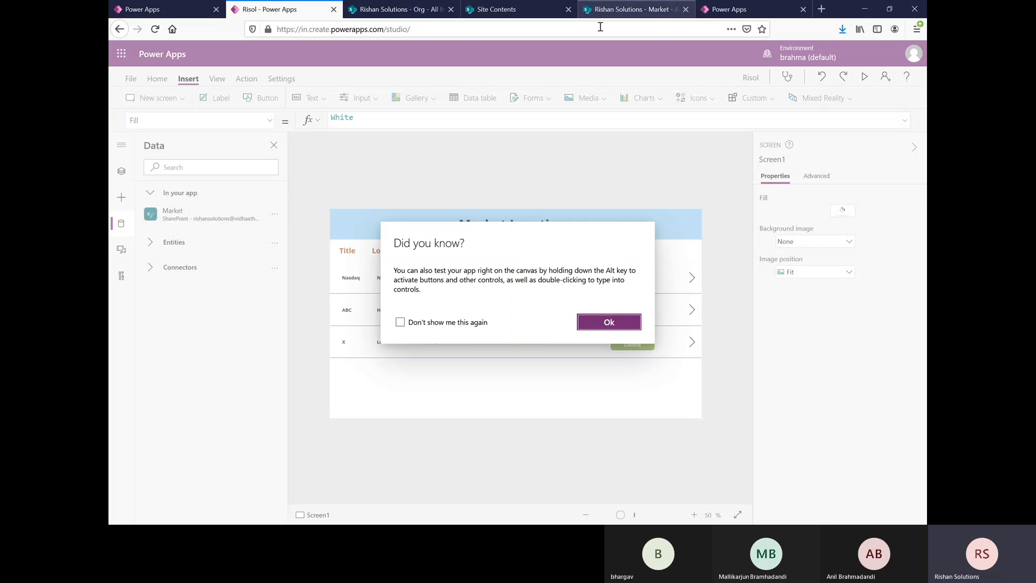
{"action": "left_click", "coordinate": [608, 323]}
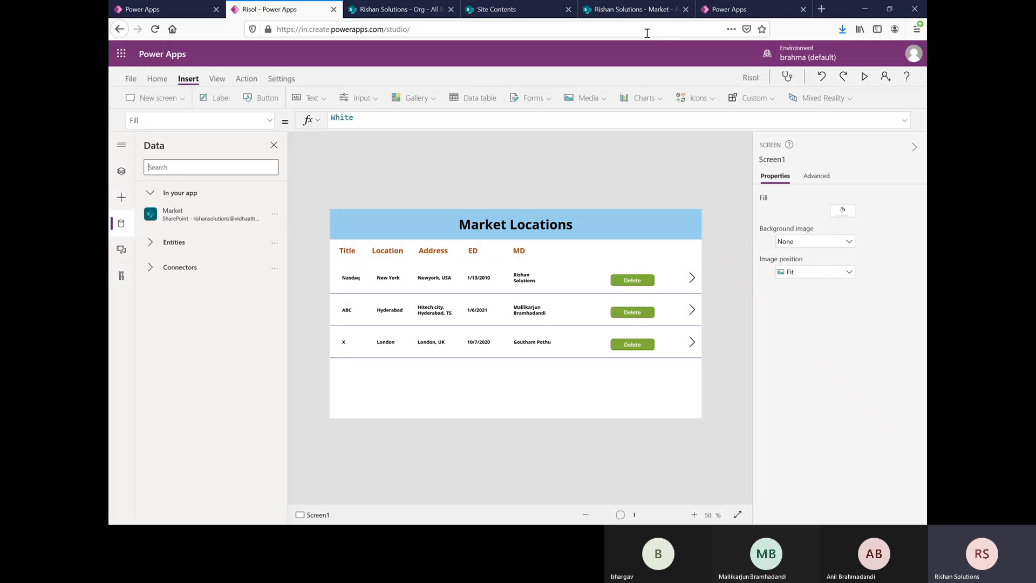
{"action": "left_click", "coordinate": [610, 9]}
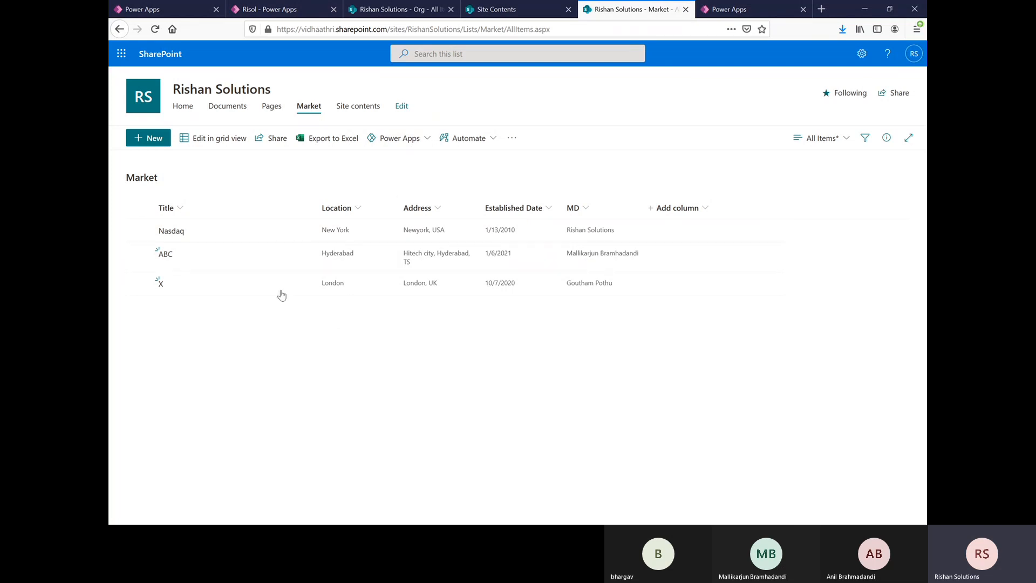
{"action": "left_click", "coordinate": [273, 9]}
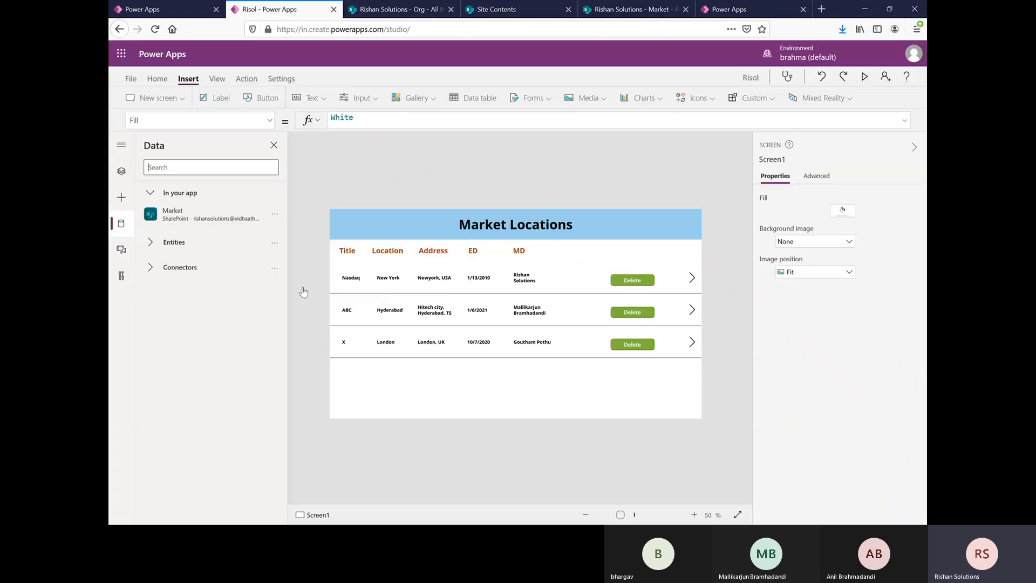
Step: Delete the ABC row in the app preview, and reload the SharePoint Market list to check it
{"action": "left_click", "coordinate": [866, 77]}
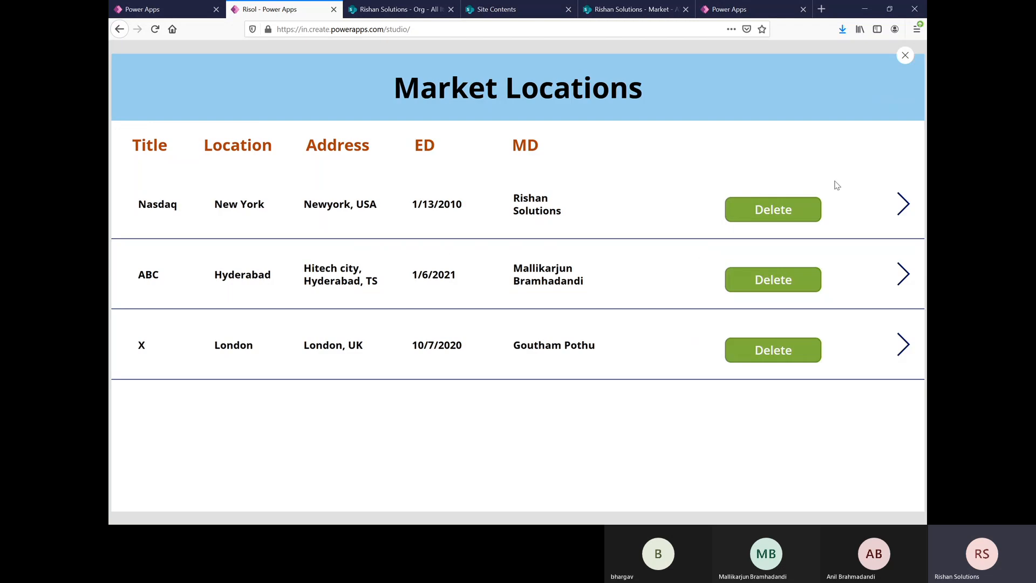
{"action": "left_click", "coordinate": [773, 289]}
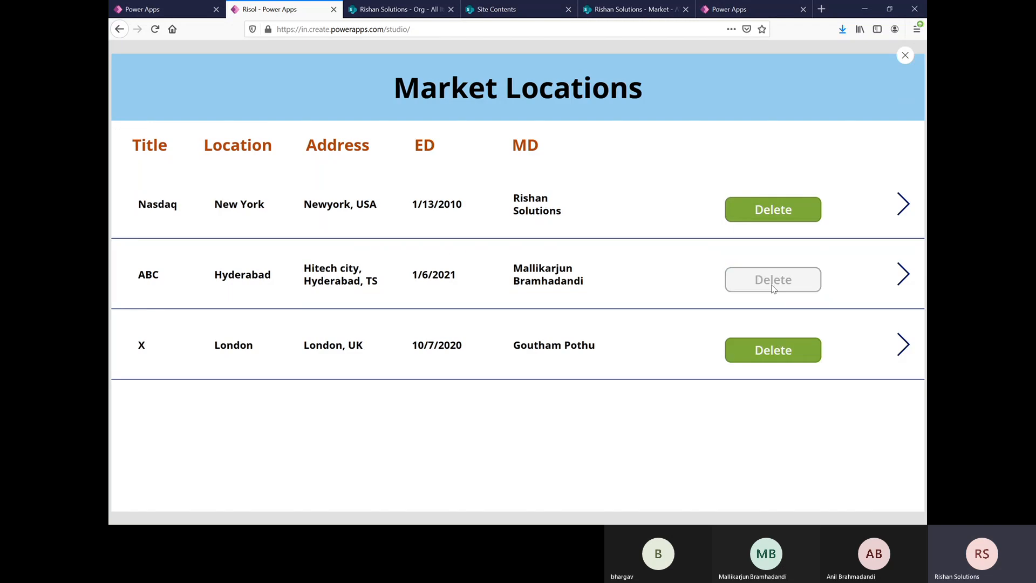
{"action": "left_click", "coordinate": [592, 4]}
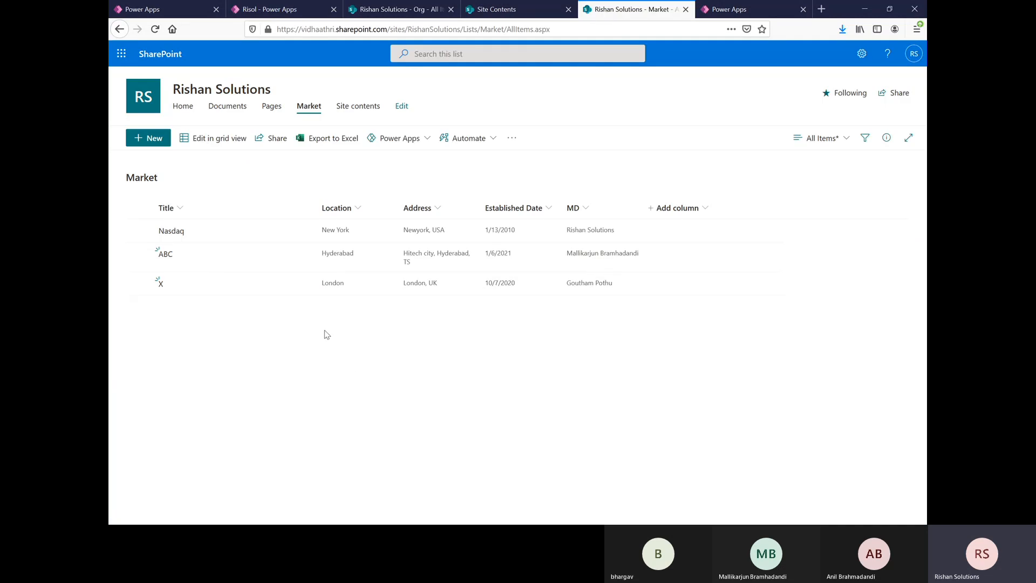
{"action": "left_click", "coordinate": [154, 29]}
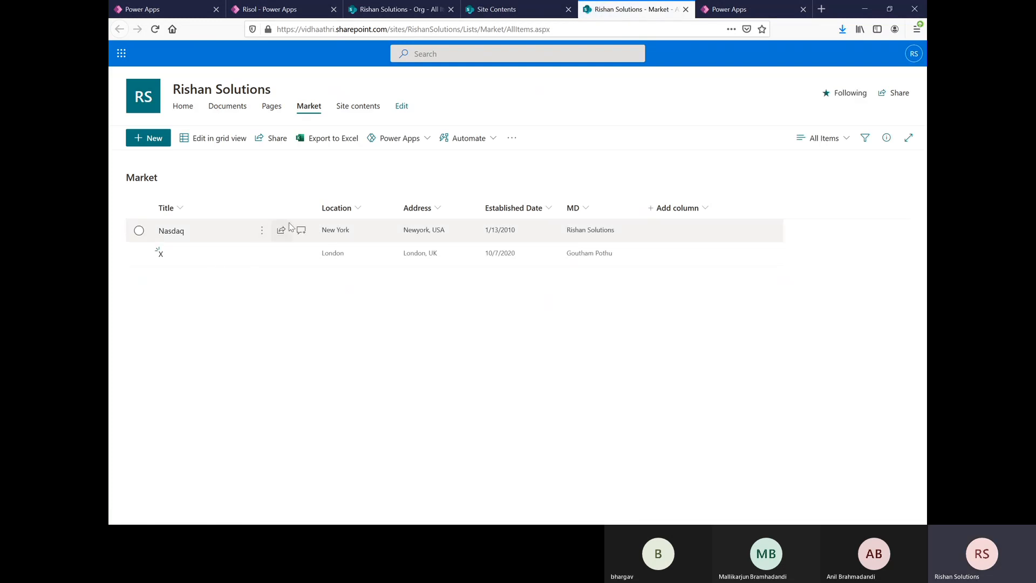
Step: Switch back to Power Apps, test the Nasdaq row's arrow in the preview, and return to editing
{"action": "left_click", "coordinate": [268, 10]}
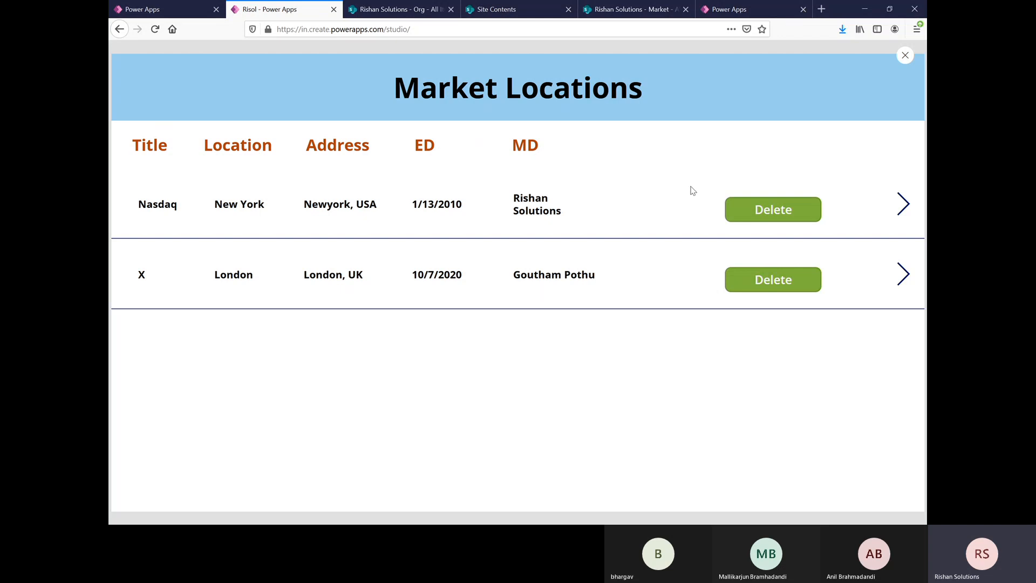
{"action": "left_click", "coordinate": [903, 214]}
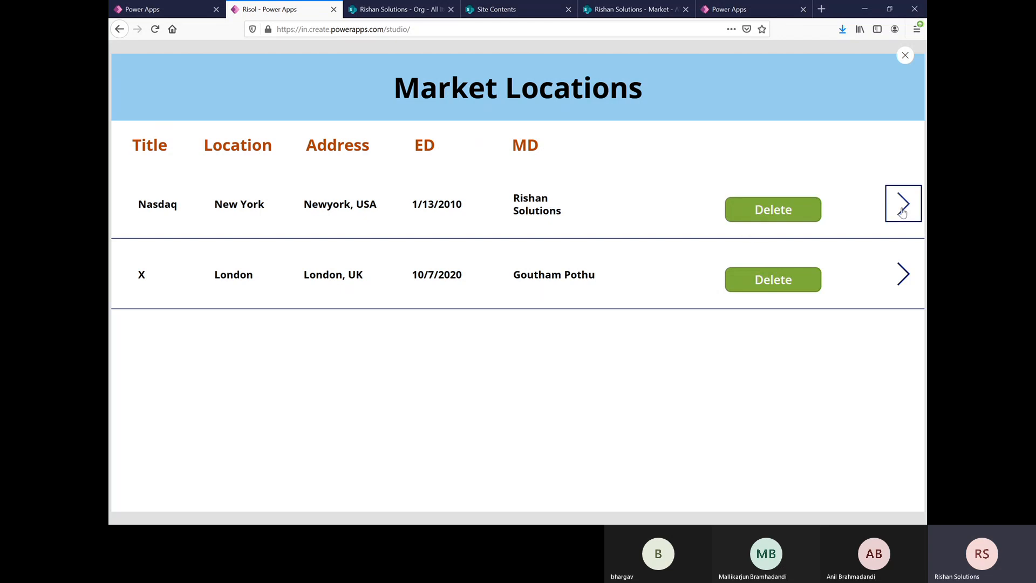
{"action": "left_click", "coordinate": [905, 56]}
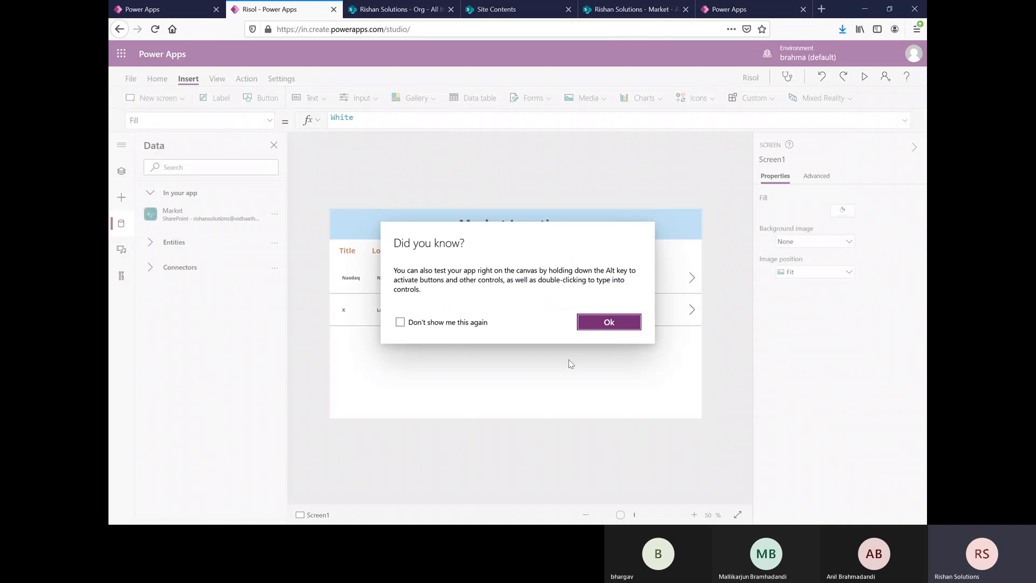
{"action": "left_click", "coordinate": [628, 324]}
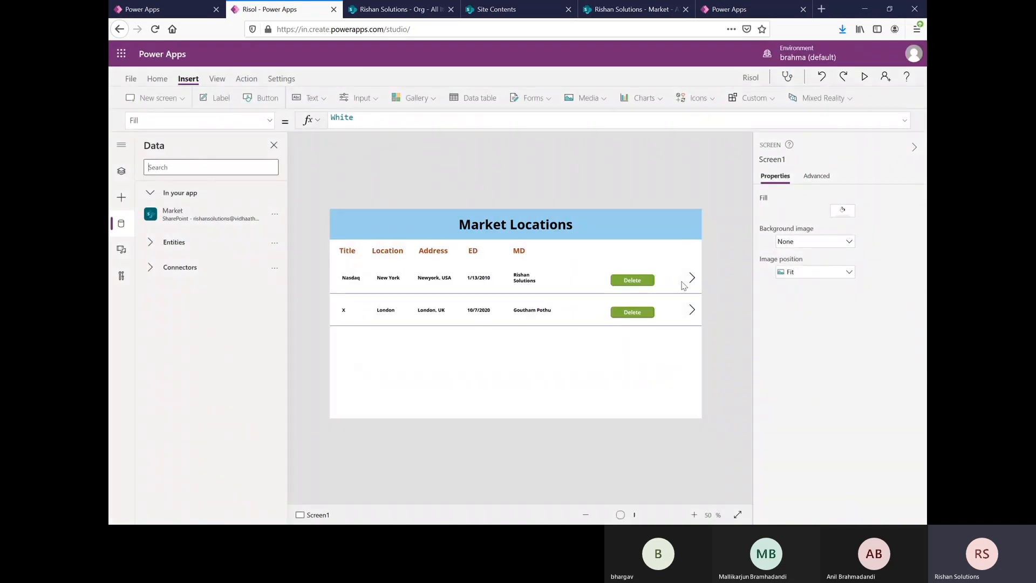
Step: Remove the next-arrow icon from the gallery rows and insert a Trash icon into the row template
{"action": "left_click", "coordinate": [694, 279]}
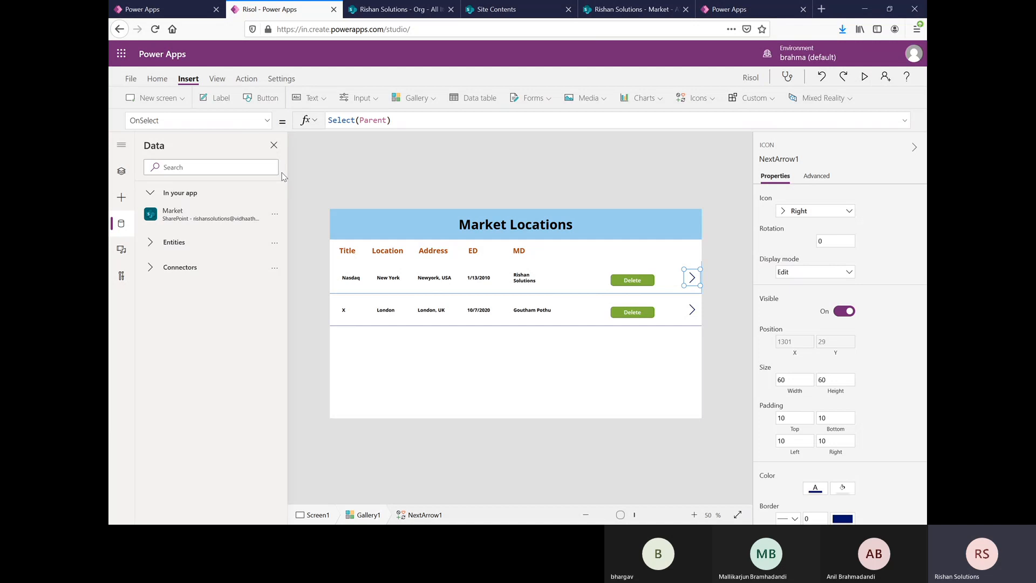
{"action": "left_click", "coordinate": [685, 348]}
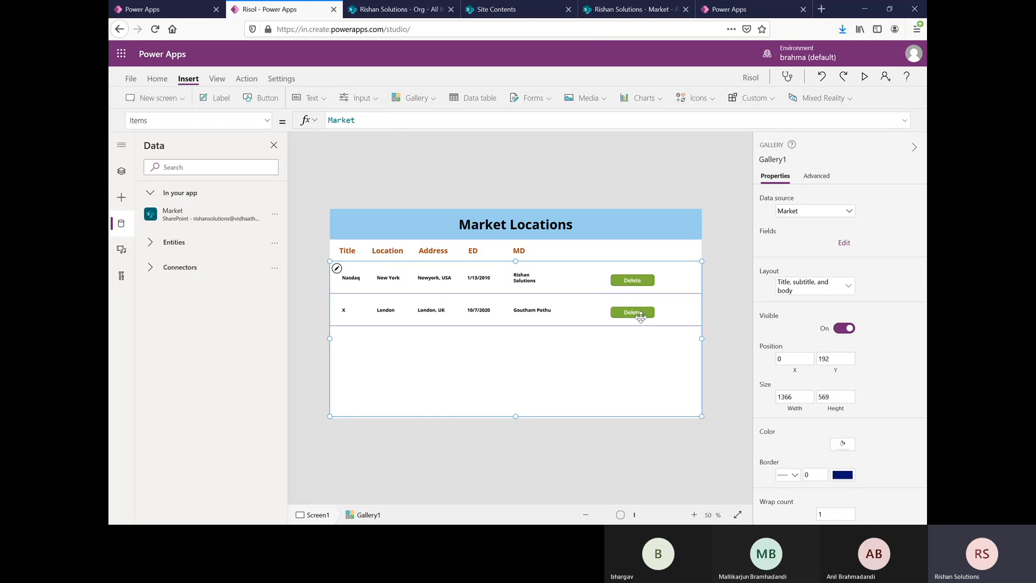
{"action": "left_click", "coordinate": [668, 289]}
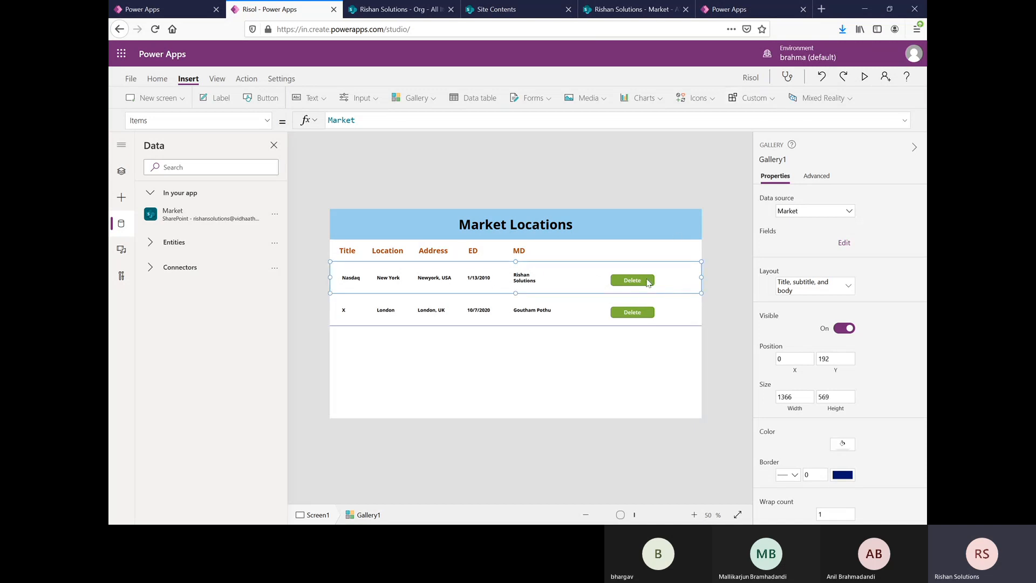
{"action": "left_click", "coordinate": [713, 99]}
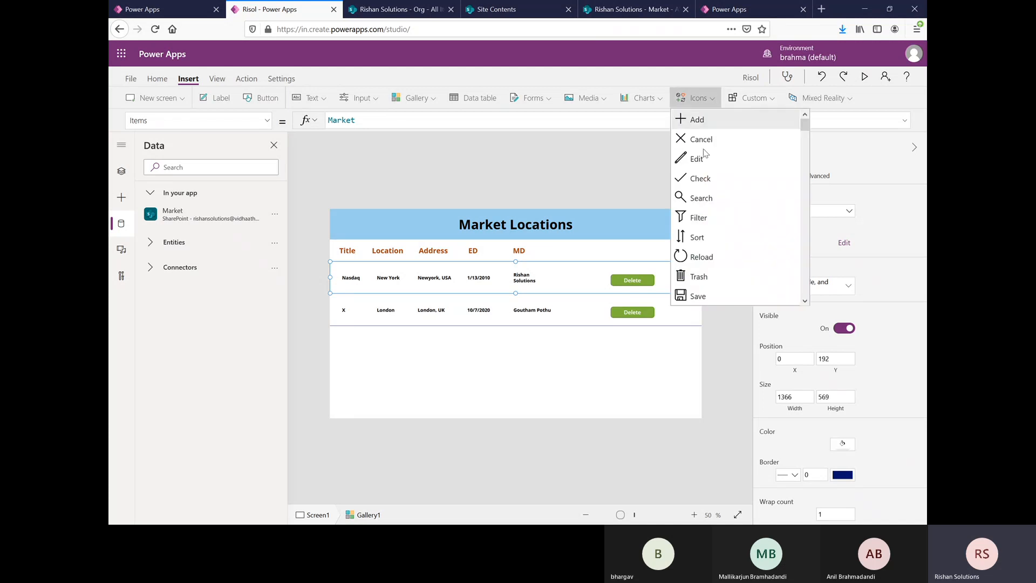
{"action": "left_click", "coordinate": [697, 277]}
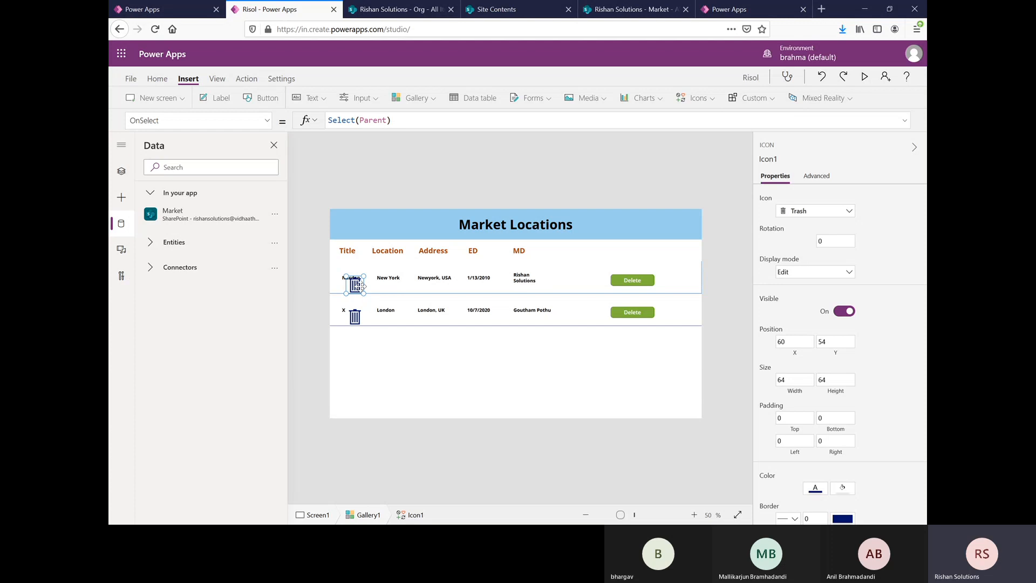
Step: Place the trash icon beside the row's Delete button and copy the button's OnSelect formula Remove(Market,ThisItem) to it
{"action": "left_click_drag", "start_coordinate": [359, 285], "coordinate": [671, 281]}
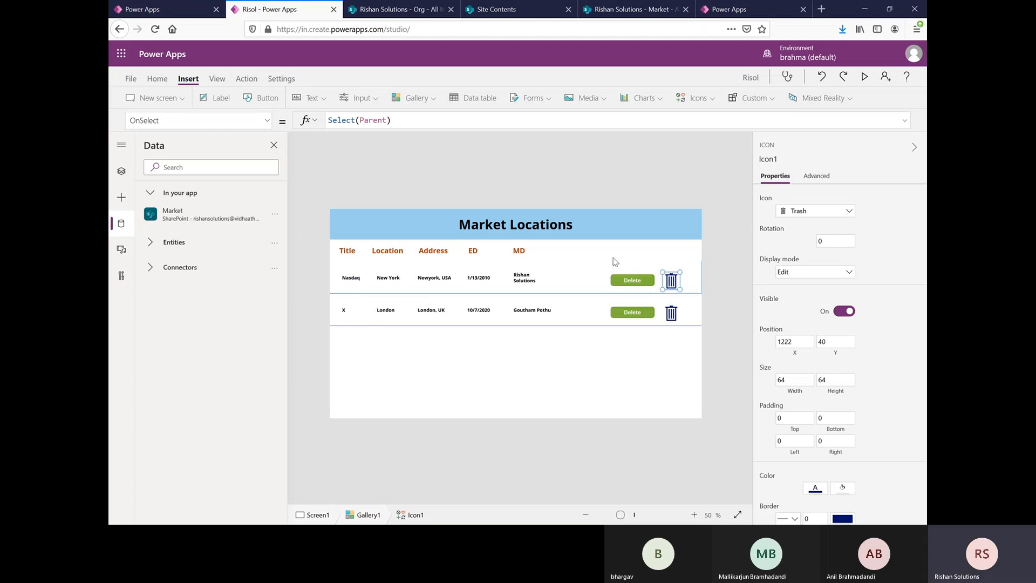
{"action": "left_click", "coordinate": [632, 281]}
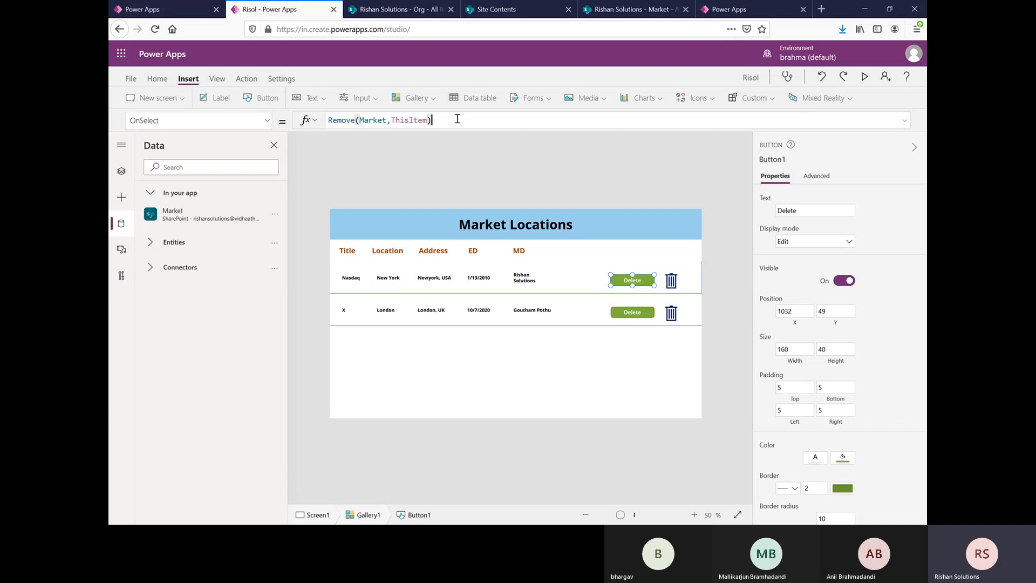
{"action": "left_click_drag", "start_coordinate": [455, 120], "coordinate": [327, 120]}
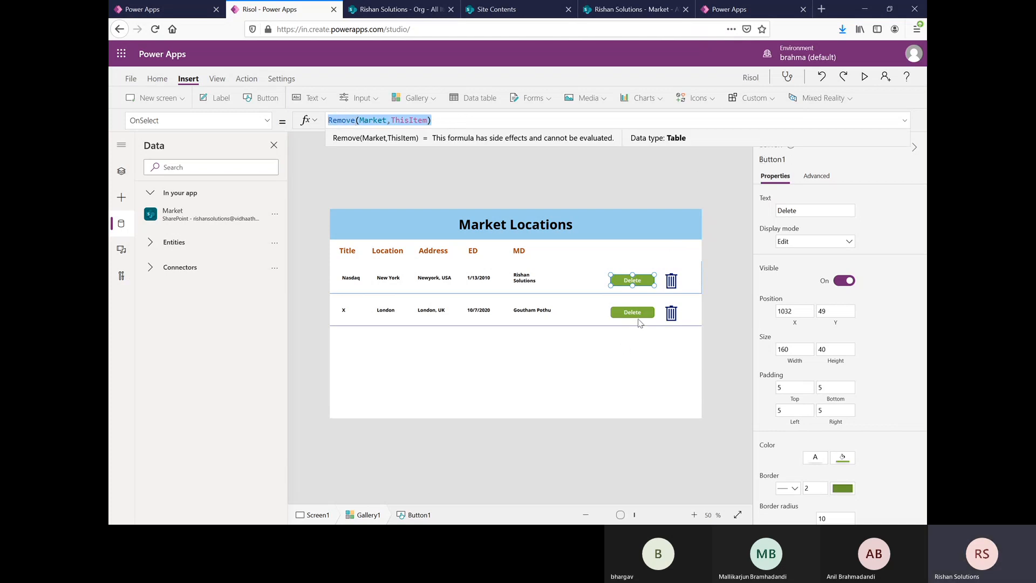
{"action": "left_click", "coordinate": [609, 363]}
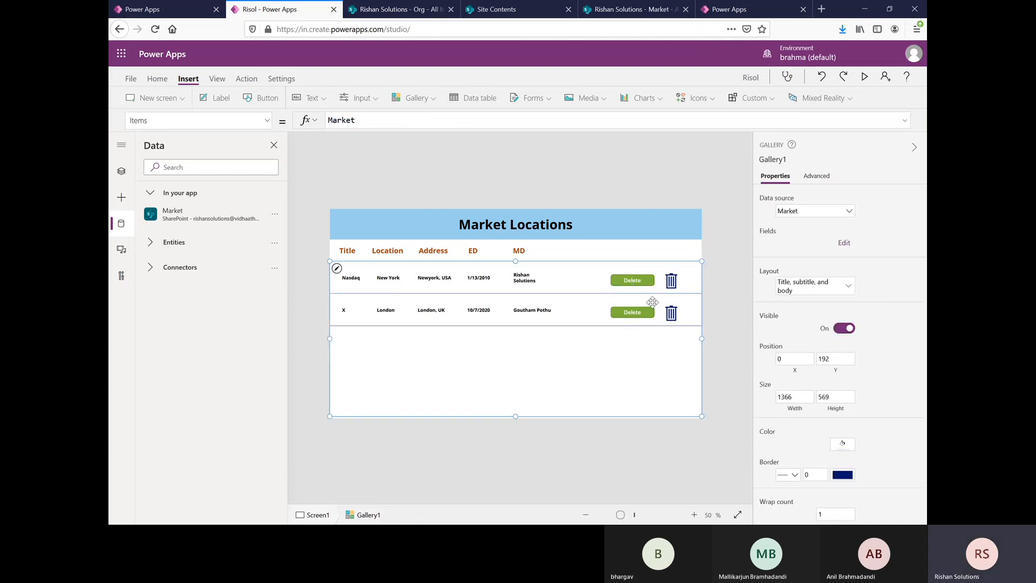
{"action": "left_click", "coordinate": [671, 282]}
{"action": "left_click", "coordinate": [398, 121]}
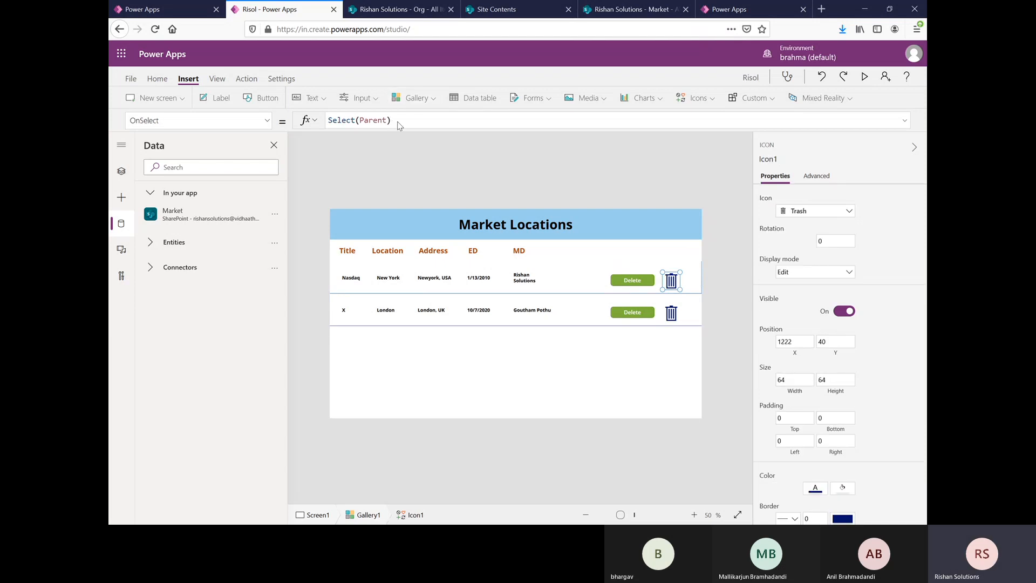
{"action": "left_click_drag", "start_coordinate": [398, 120], "coordinate": [328, 121]}
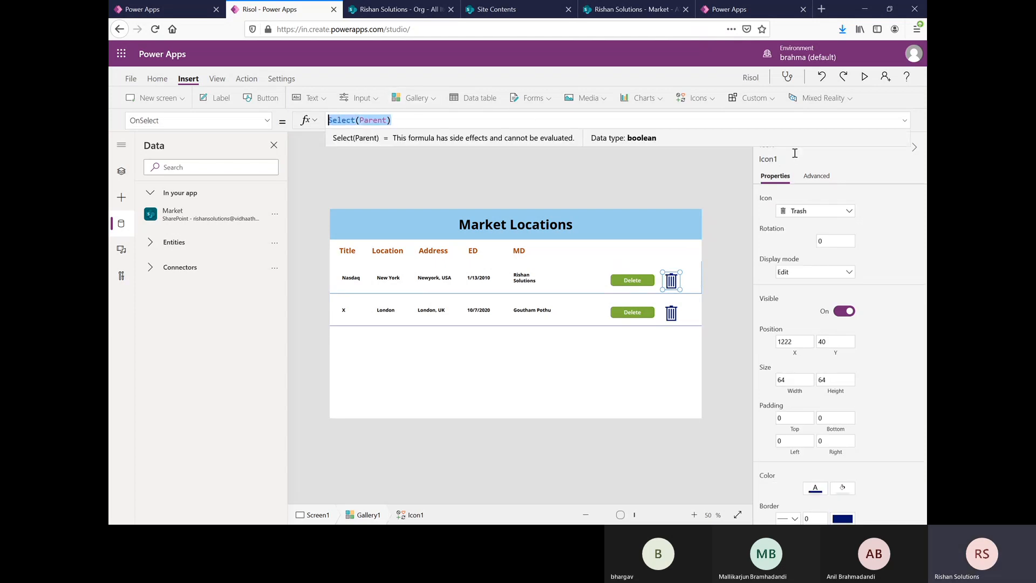
{"action": "type", "text": "Remove(Market, ThisItem)"}
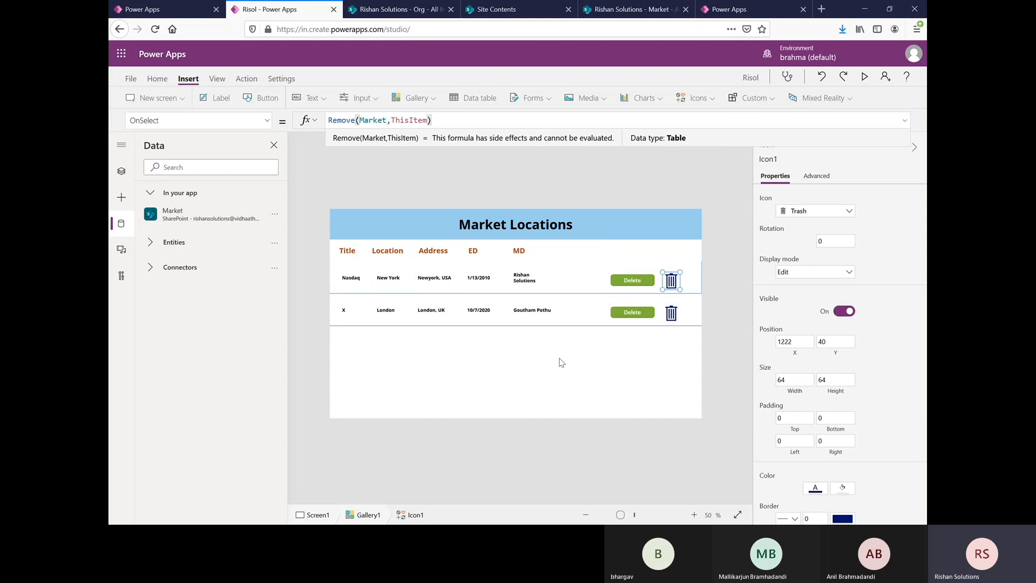
{"action": "left_click", "coordinate": [561, 362]}
Step: Remove the Delete button from the gallery rows and move the trash icon up to Y position 20
{"action": "left_click", "coordinate": [628, 280]}
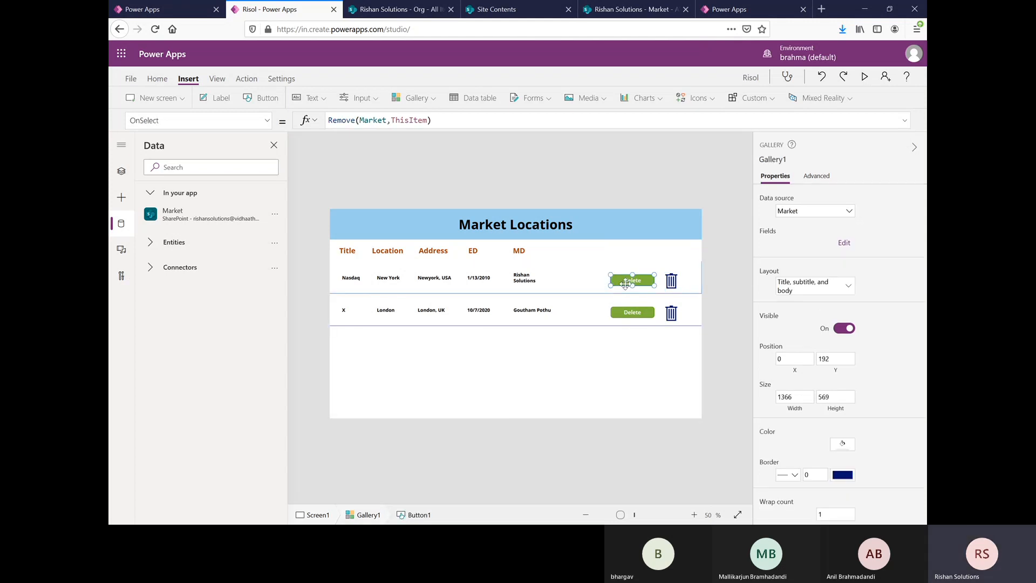
{"action": "key", "text": "Delete"}
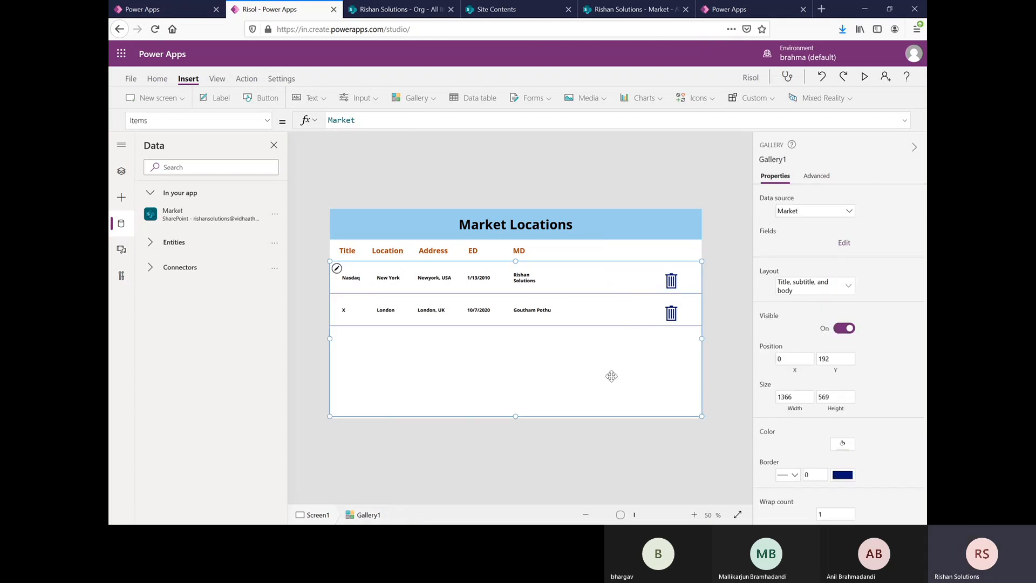
{"action": "left_click", "coordinate": [673, 282]}
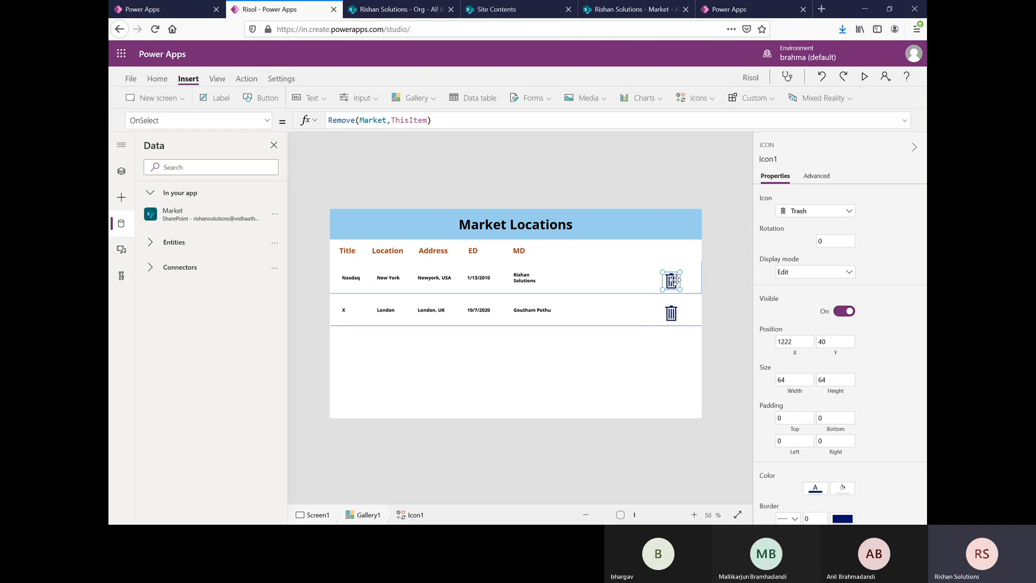
{"action": "left_click_drag", "start_coordinate": [677, 280], "coordinate": [678, 277]}
{"action": "key", "text": "Up"}
Step: Change the trash icon's color to the bright blue theme color and make the icon slightly smaller
{"action": "left_click", "coordinate": [838, 489]}
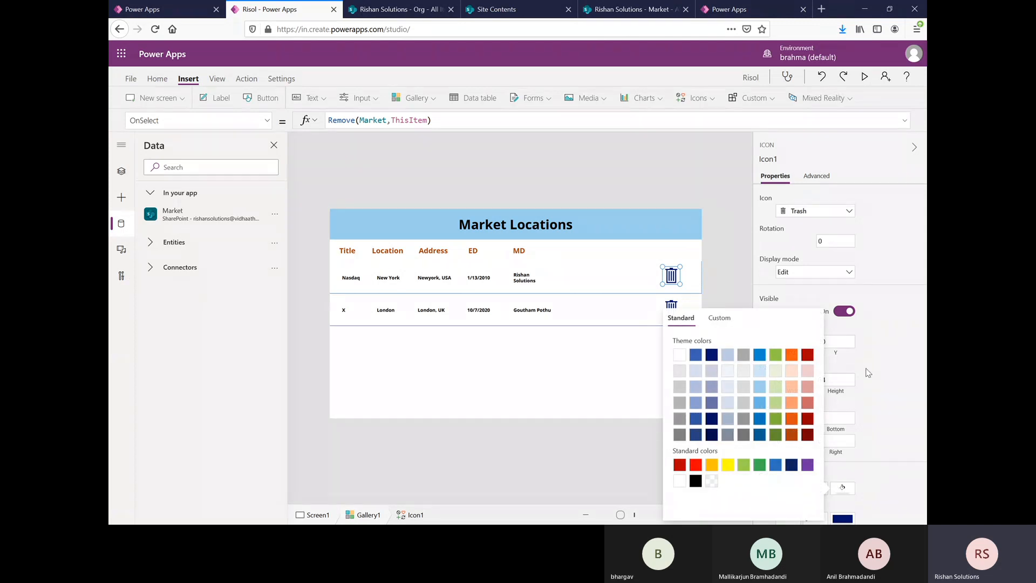
{"action": "left_click", "coordinate": [863, 450]}
{"action": "left_click", "coordinate": [819, 490]}
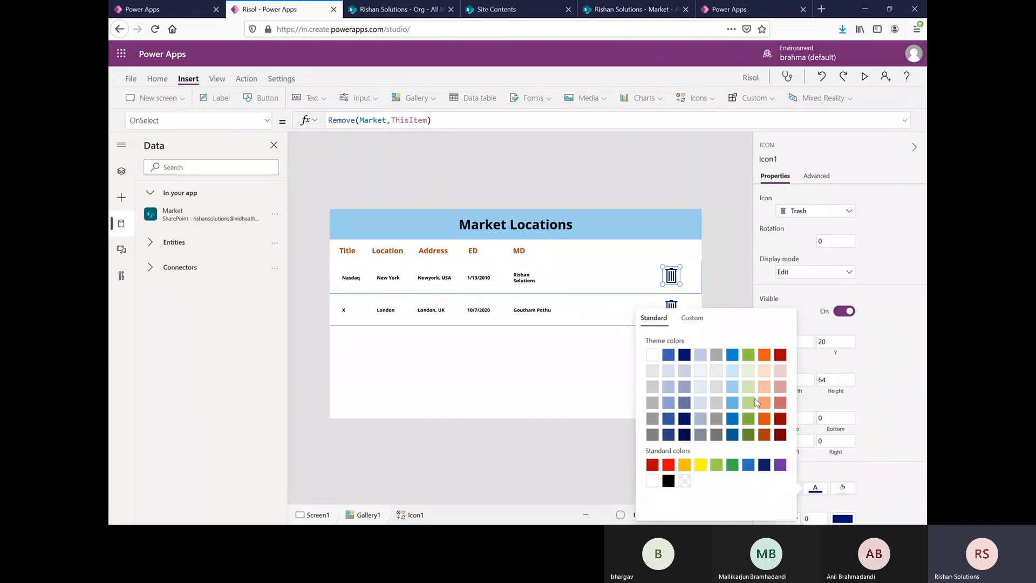
{"action": "left_click", "coordinate": [750, 421]}
{"action": "left_click", "coordinate": [736, 357]}
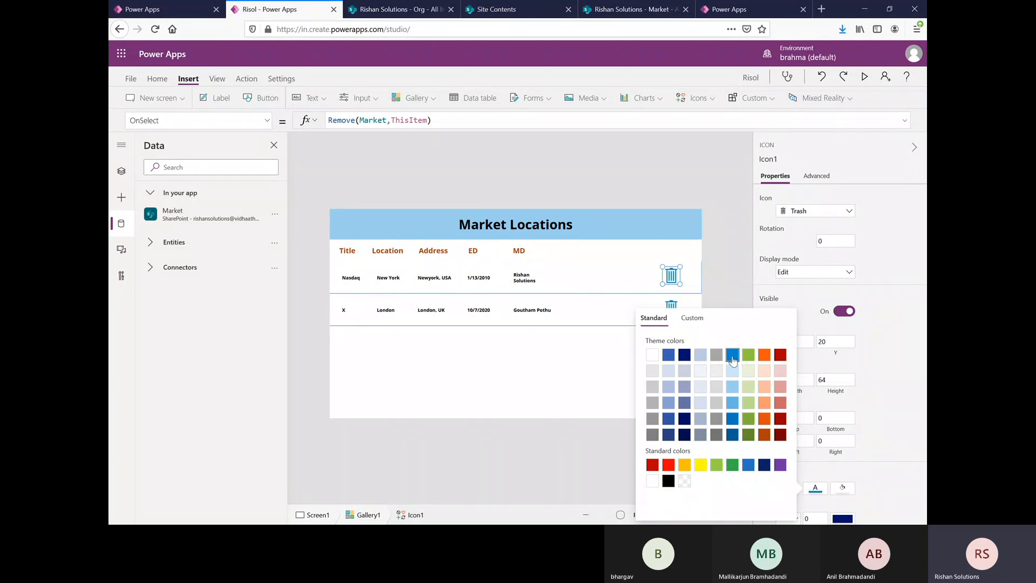
{"action": "left_click", "coordinate": [882, 320]}
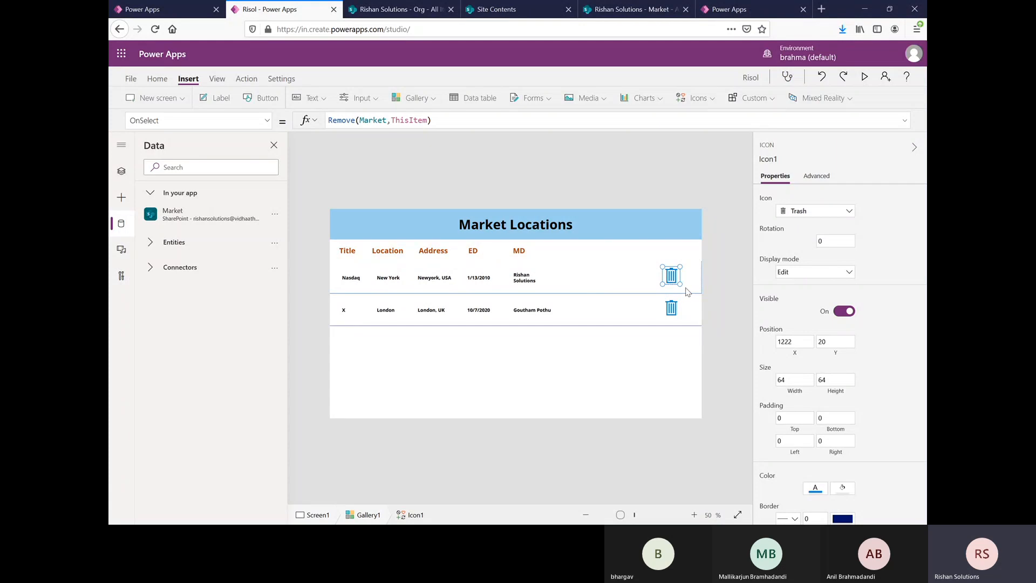
{"action": "left_click_drag", "start_coordinate": [682, 283], "coordinate": [677, 283]}
Step: Remove the X row with its trash icon in the app preview, and reload the SharePoint Market list to check it
{"action": "left_click", "coordinate": [864, 76]}
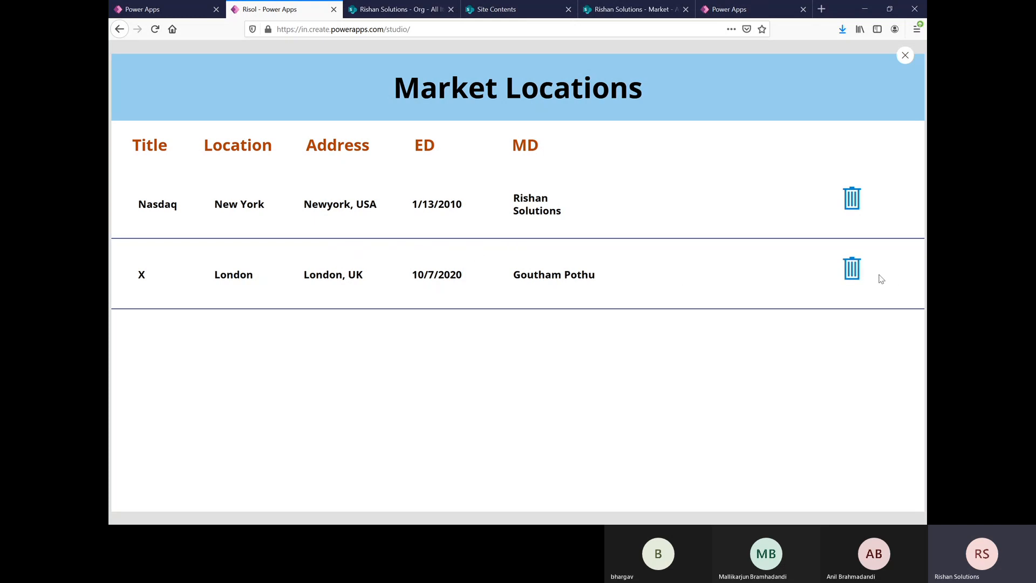
{"action": "left_click", "coordinate": [852, 271]}
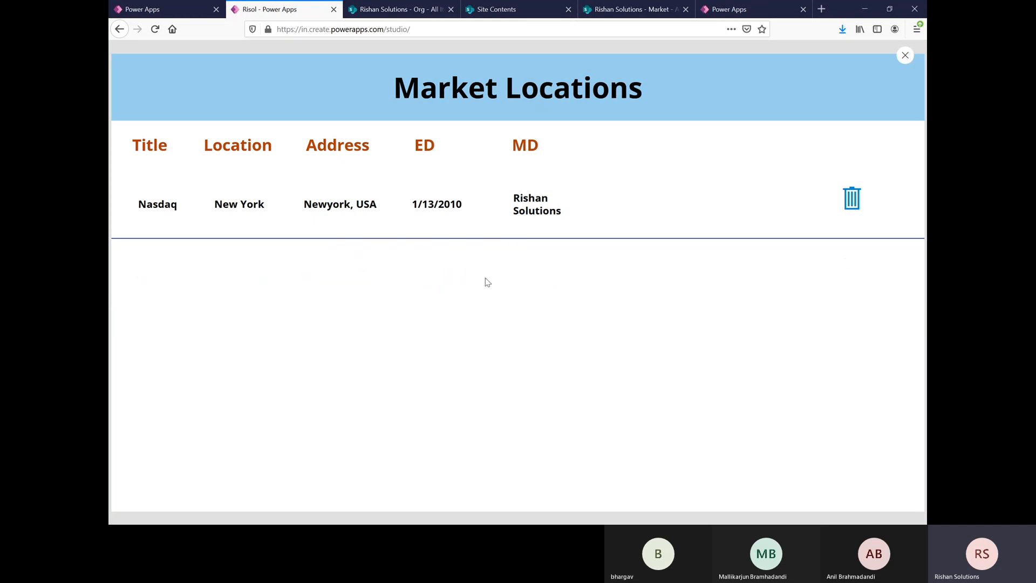
{"action": "left_click", "coordinate": [613, 11]}
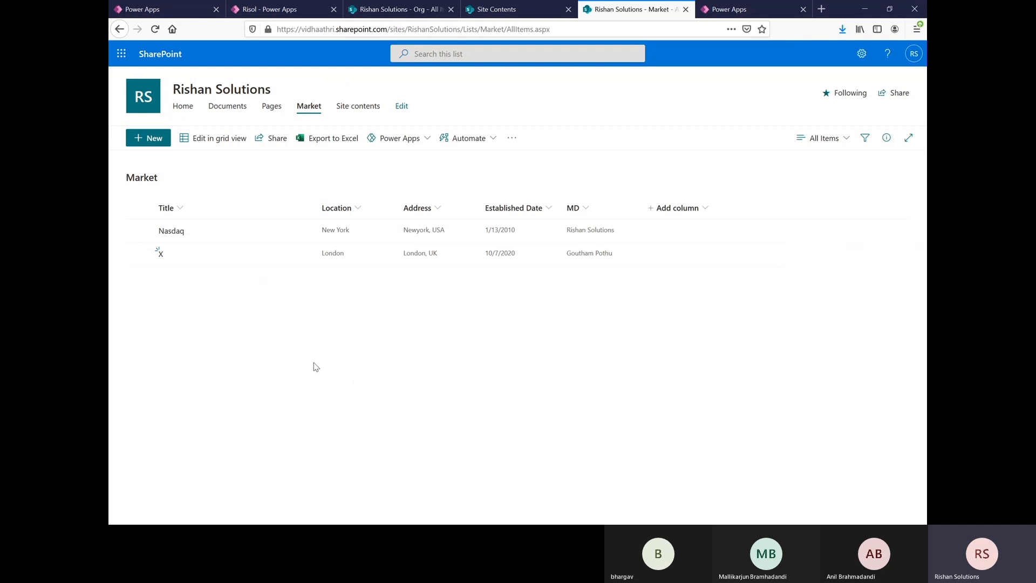
{"action": "left_click", "coordinate": [155, 29]}
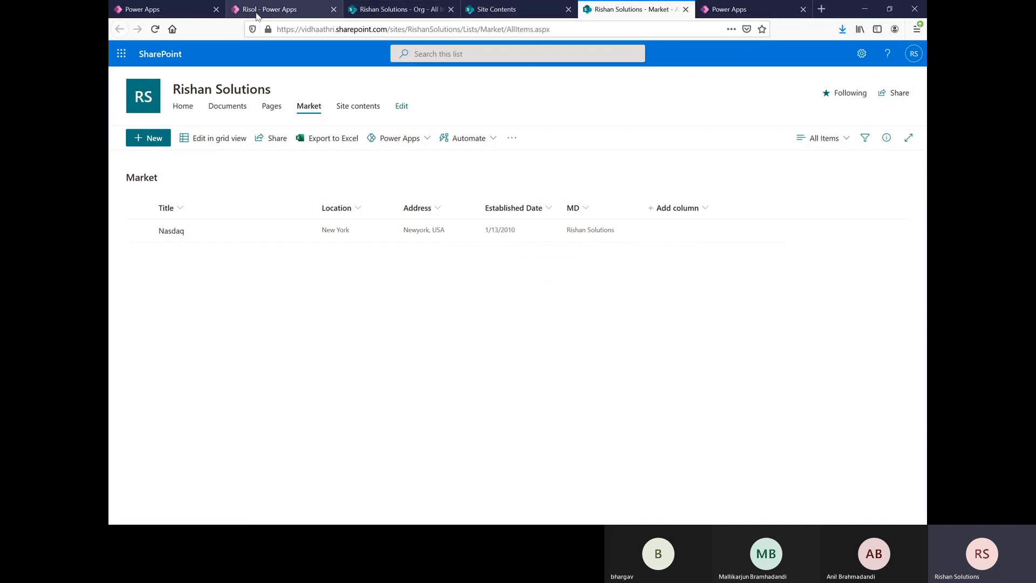
Step: Switch back to Power Apps, close the app preview and dismiss the tip to return to editing
{"action": "left_click", "coordinate": [256, 12]}
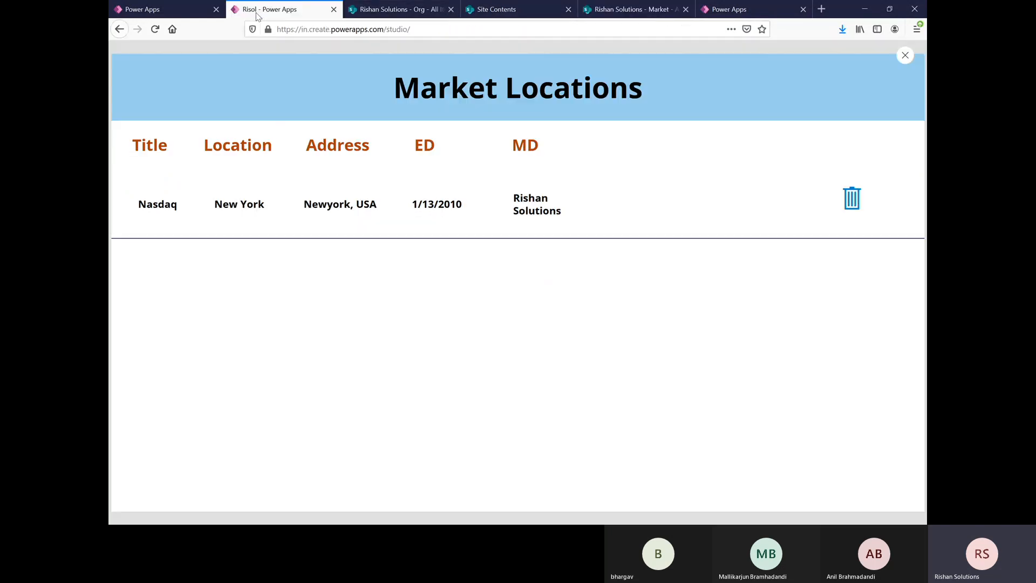
{"action": "left_click", "coordinate": [905, 57]}
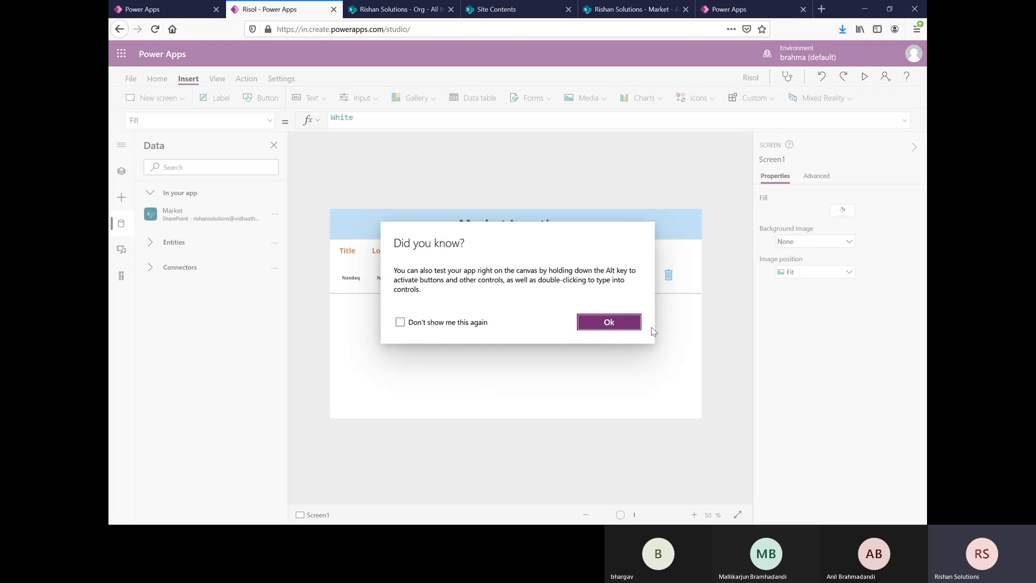
{"action": "left_click", "coordinate": [626, 323]}
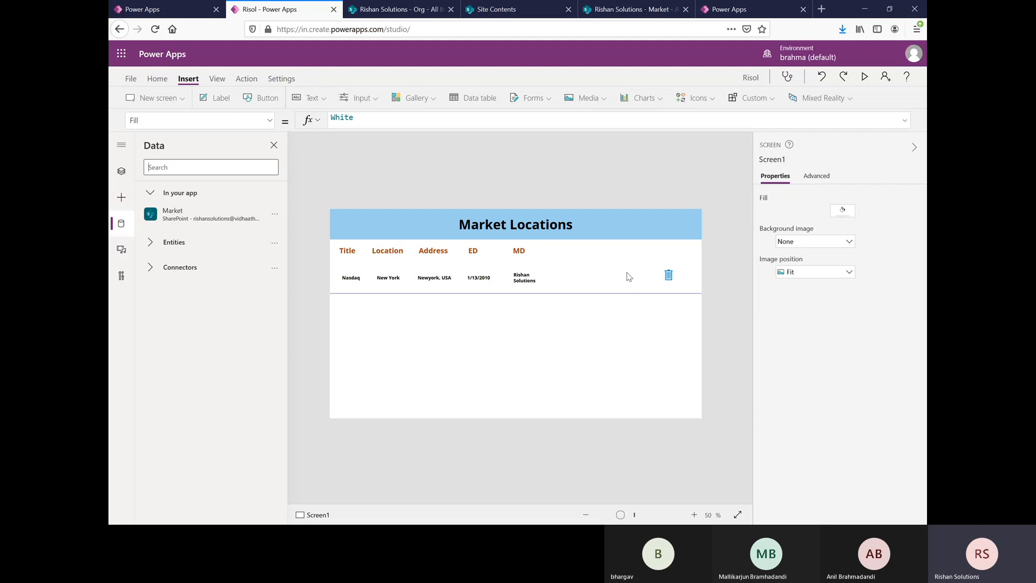
Step: Select the Market gallery and open the choice of icons to insert
{"action": "left_click", "coordinate": [678, 280]}
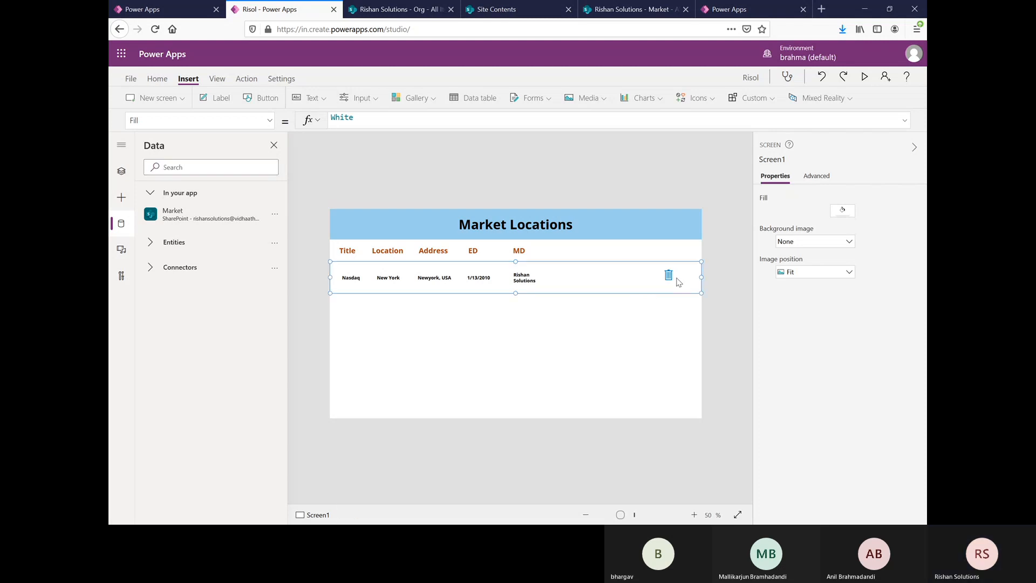
{"action": "left_click", "coordinate": [713, 99]}
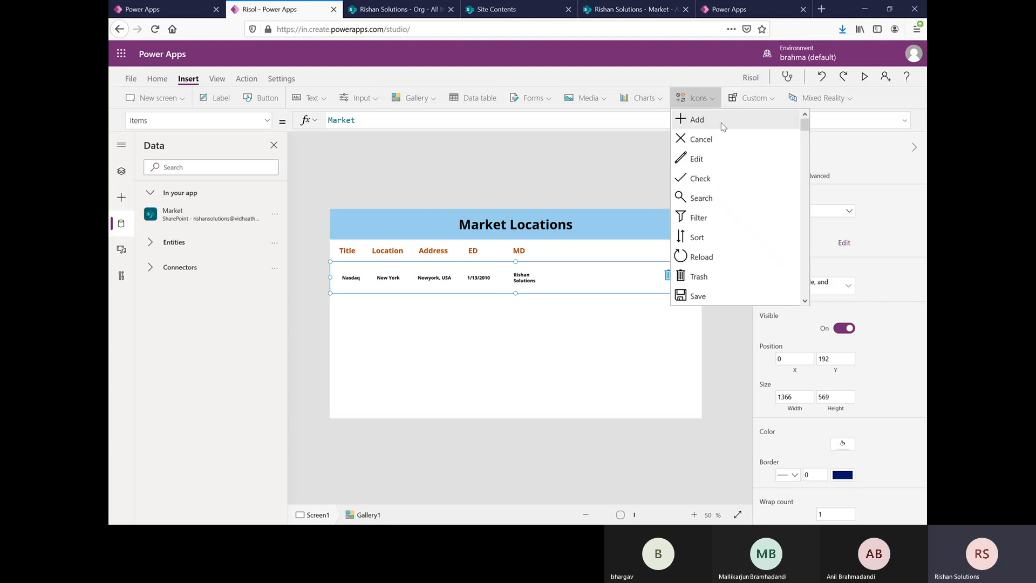
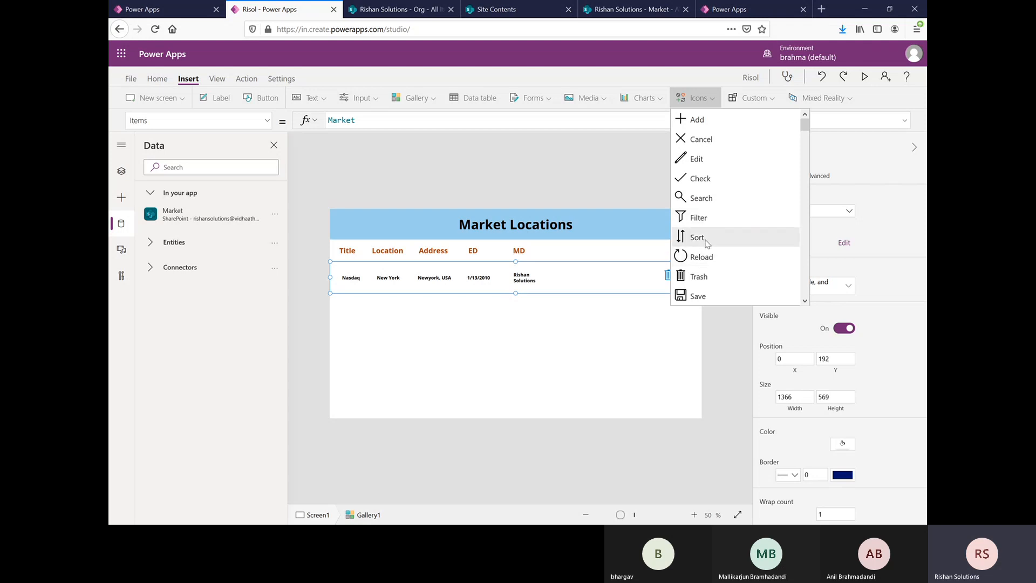
Step: Look through the icons available to insert and close the list without choosing one
{"action": "scroll", "coordinate": [706, 271], "scroll_direction": "down", "scroll_amount": 2}
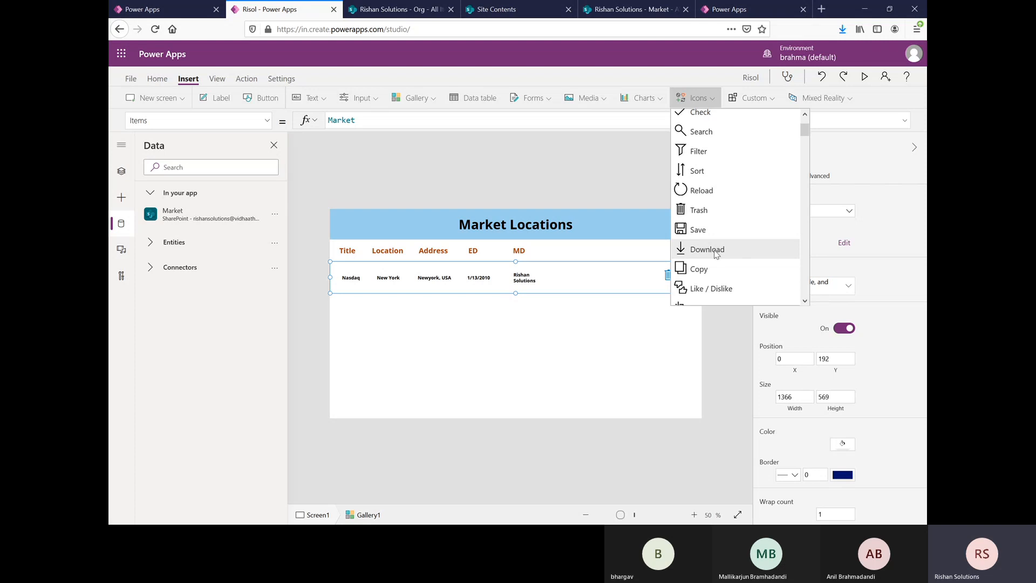
{"action": "scroll", "coordinate": [716, 254], "scroll_direction": "down", "scroll_amount": 1}
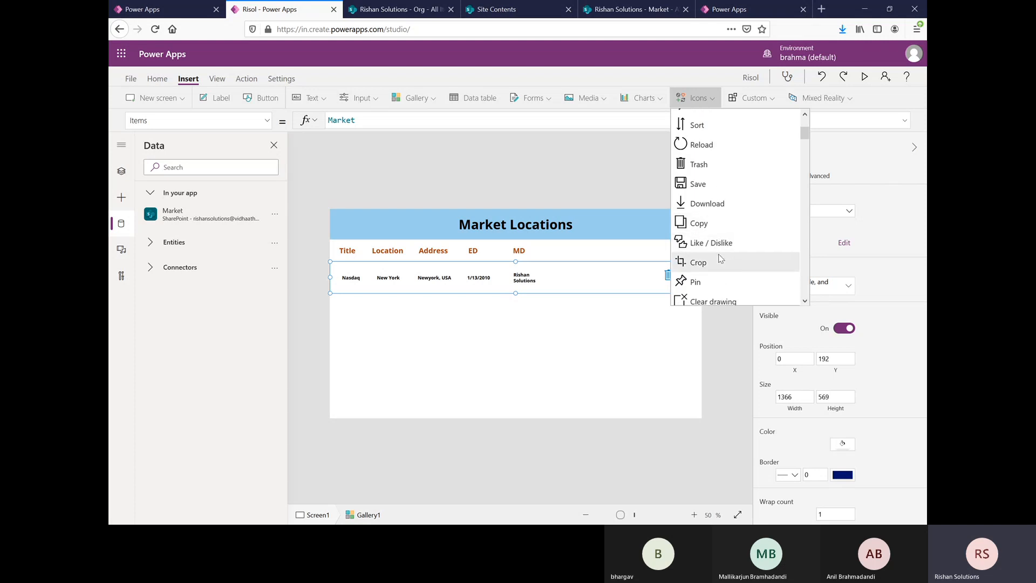
{"action": "scroll", "coordinate": [718, 258], "scroll_direction": "down", "scroll_amount": 1}
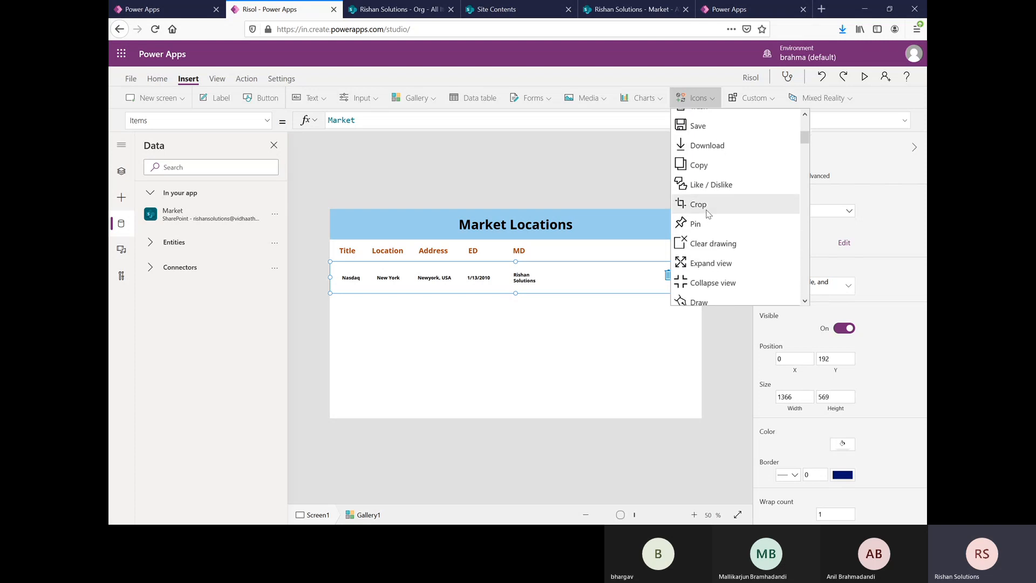
{"action": "scroll", "coordinate": [708, 232], "scroll_direction": "down", "scroll_amount": 9}
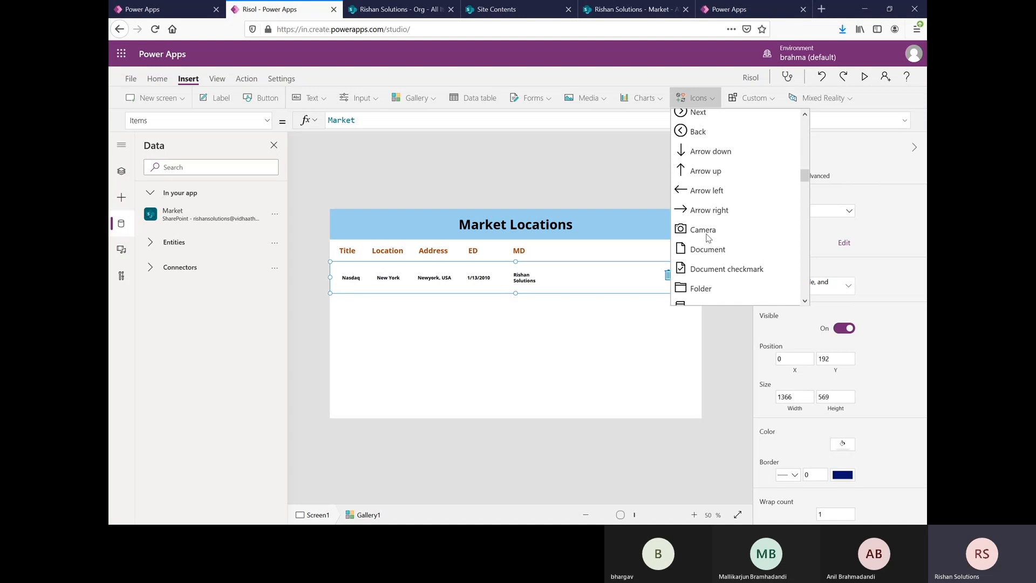
{"action": "scroll", "coordinate": [708, 237], "scroll_direction": "down", "scroll_amount": 5}
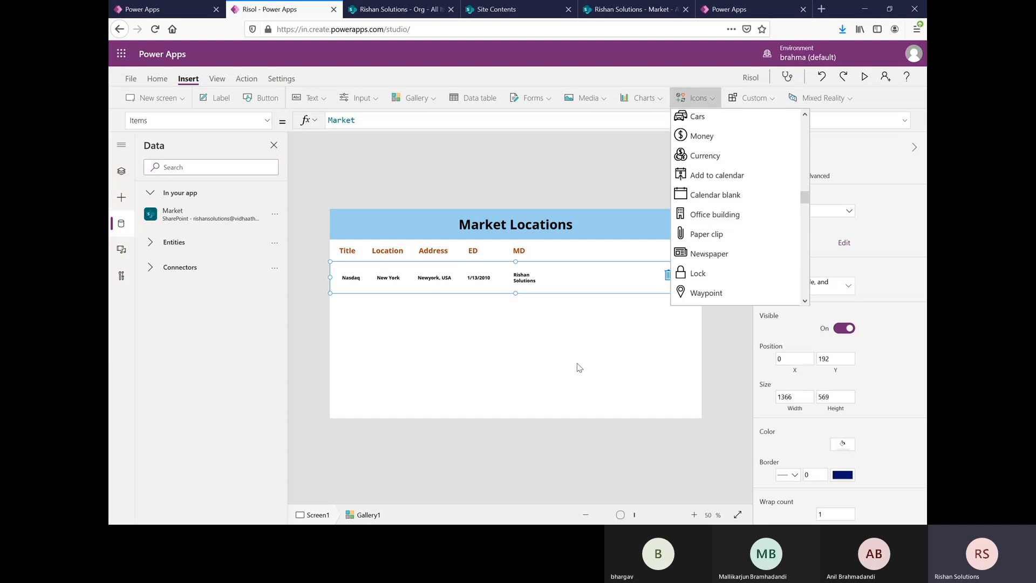
{"action": "left_click", "coordinate": [591, 353]}
Step: Move the trash icon in the gallery row left to about X 1142
{"action": "left_click", "coordinate": [669, 275]}
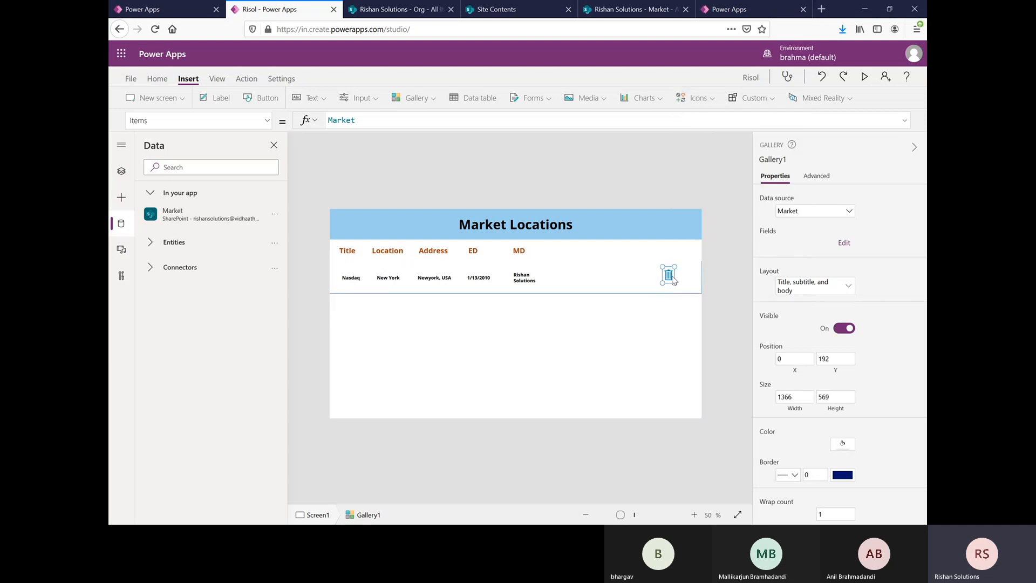
{"action": "key", "text": "Left"}
{"action": "key", "text": "Left"}
{"action": "key", "text": "Left"}
{"action": "key", "text": "Left"}
{"action": "key", "text": "Left"}
{"action": "key", "text": "Left"}
{"action": "key", "text": "Left"}
{"action": "key", "text": "Left"}
{"action": "key", "text": "Left"}
{"action": "key", "text": "Left"}
{"action": "key", "text": "Left"}
{"action": "key", "text": "Left"}
{"action": "key", "text": "Left"}
{"action": "key", "text": "Left"}
{"action": "key", "text": "Left"}
{"action": "key", "text": "Left"}
{"action": "key", "text": "Left"}
{"action": "key", "text": "Left"}
{"action": "key", "text": "Left"}
{"action": "key", "text": "Left"}
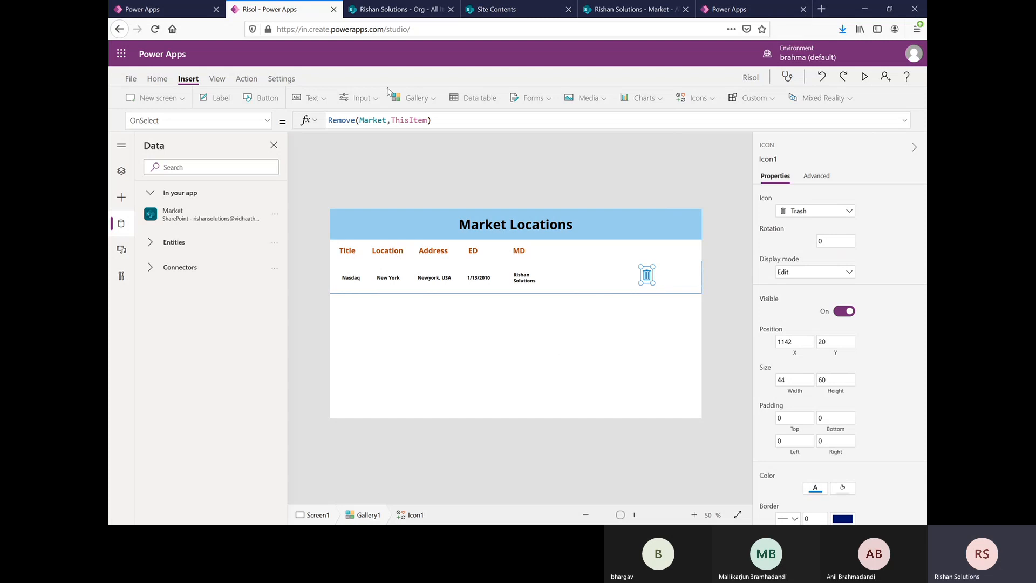
Step: Insert a text label into the Market gallery row and place it just to the right of the trash icon
{"action": "left_click", "coordinate": [674, 281]}
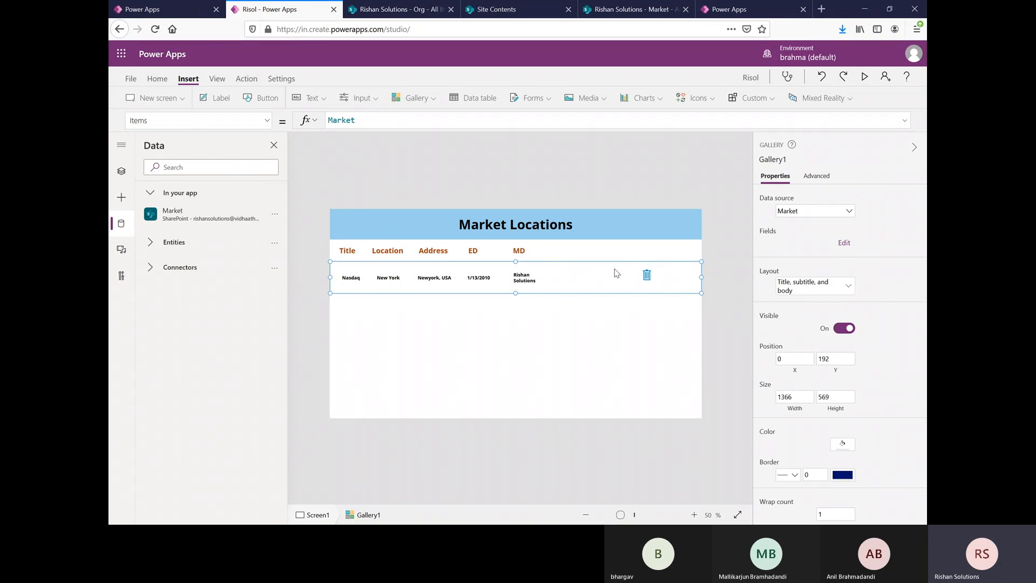
{"action": "left_click", "coordinate": [215, 97]}
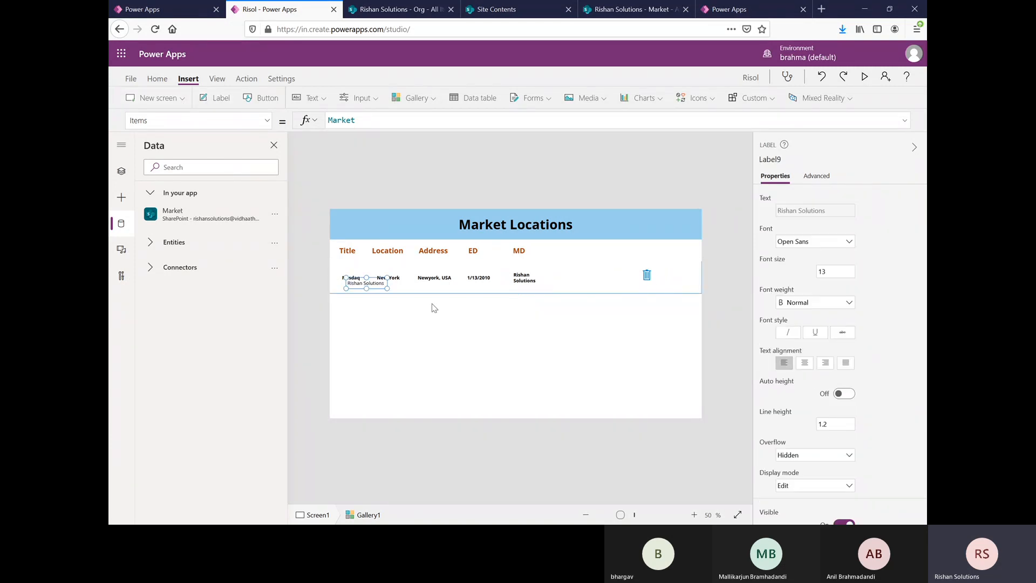
{"action": "left_click_drag", "start_coordinate": [367, 284], "coordinate": [678, 278]}
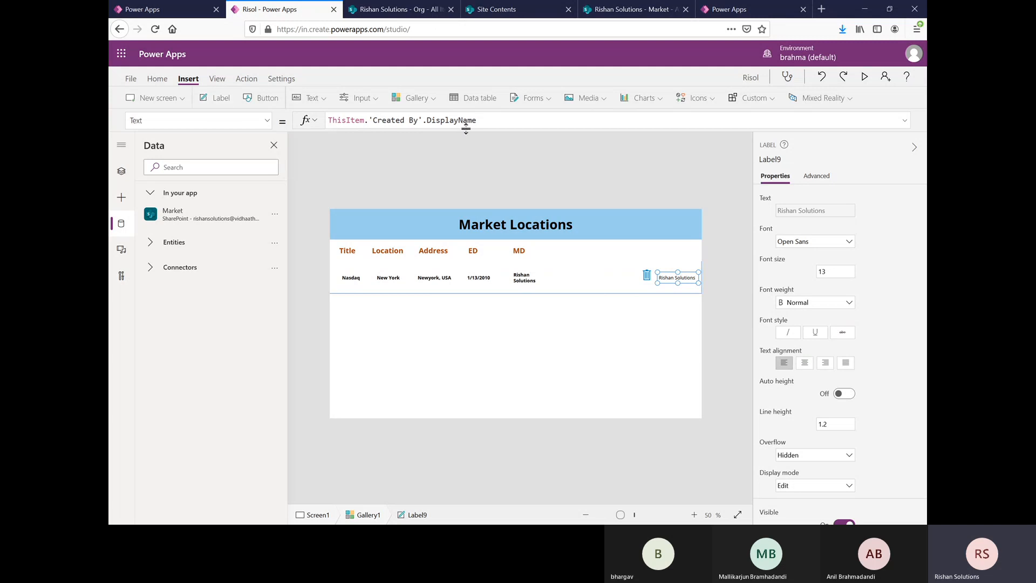
Step: Replace the new label's text formula with "Delete"
{"action": "left_click", "coordinate": [487, 122]}
{"action": "left_click_drag", "start_coordinate": [487, 122], "coordinate": [329, 123]}
{"action": "key", "text": "BackSpace"}
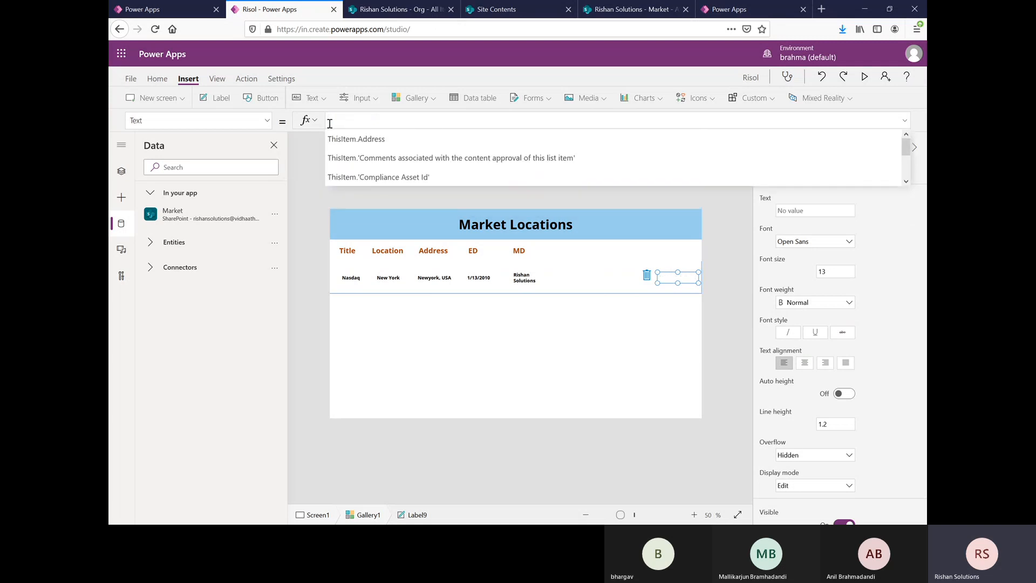
{"action": "type", "text": "\"Delete"}
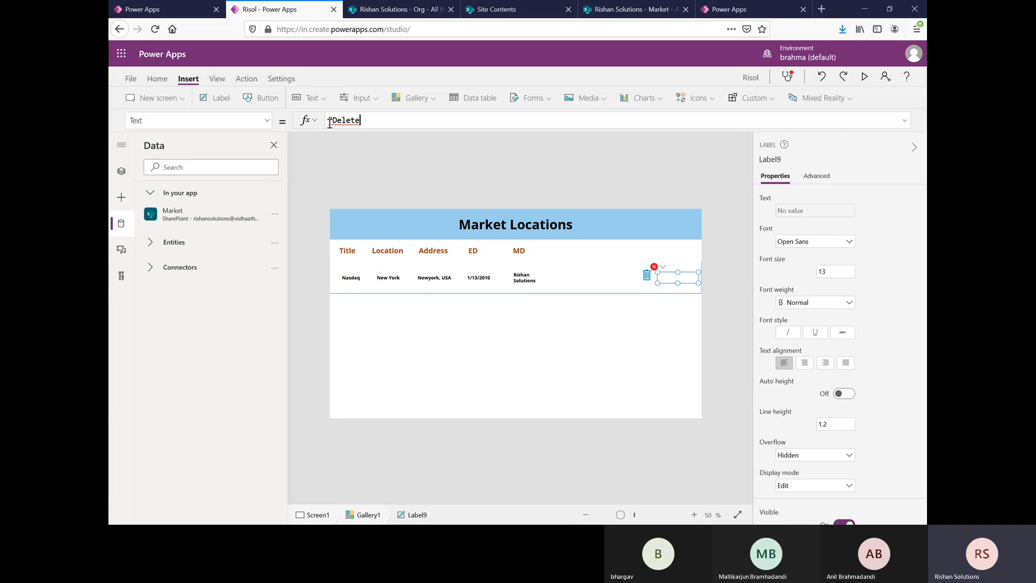
{"action": "type", "text": "\""}
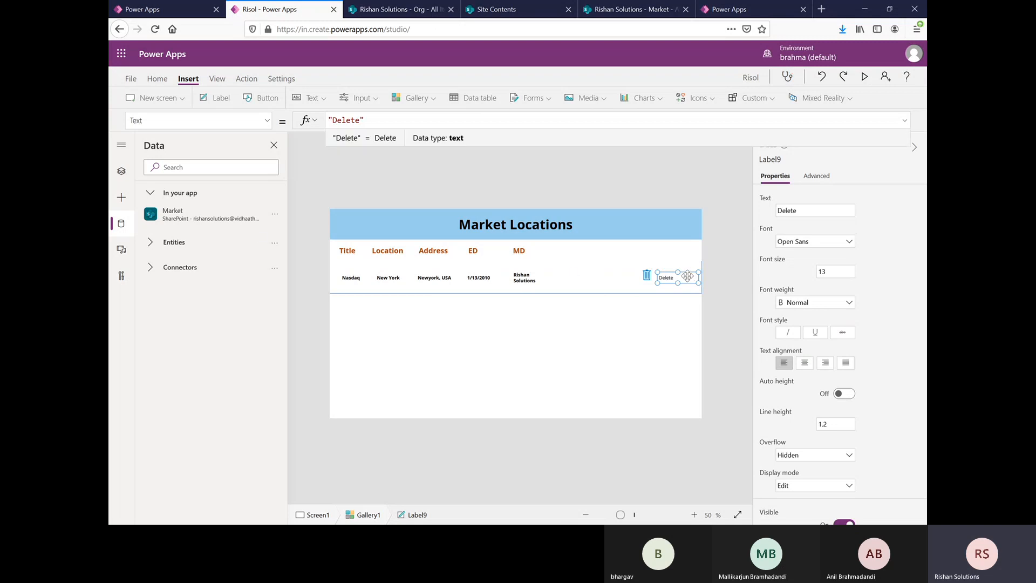
{"action": "key", "text": "Home"}
{"action": "left_click", "coordinate": [658, 345]}
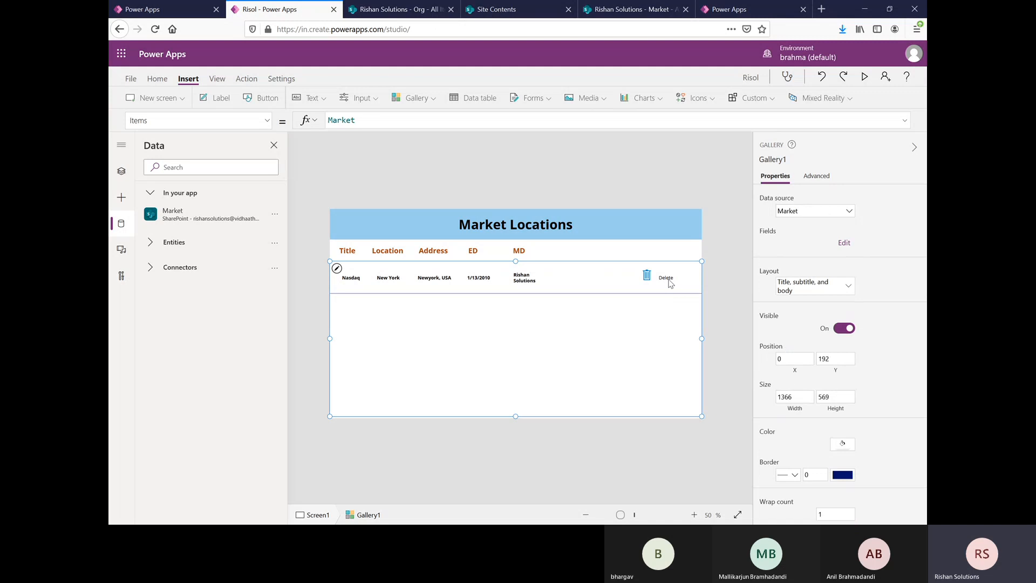
Step: Shift the Delete label slightly up and left so it sits right beside the trash icon
{"action": "left_click", "coordinate": [669, 279]}
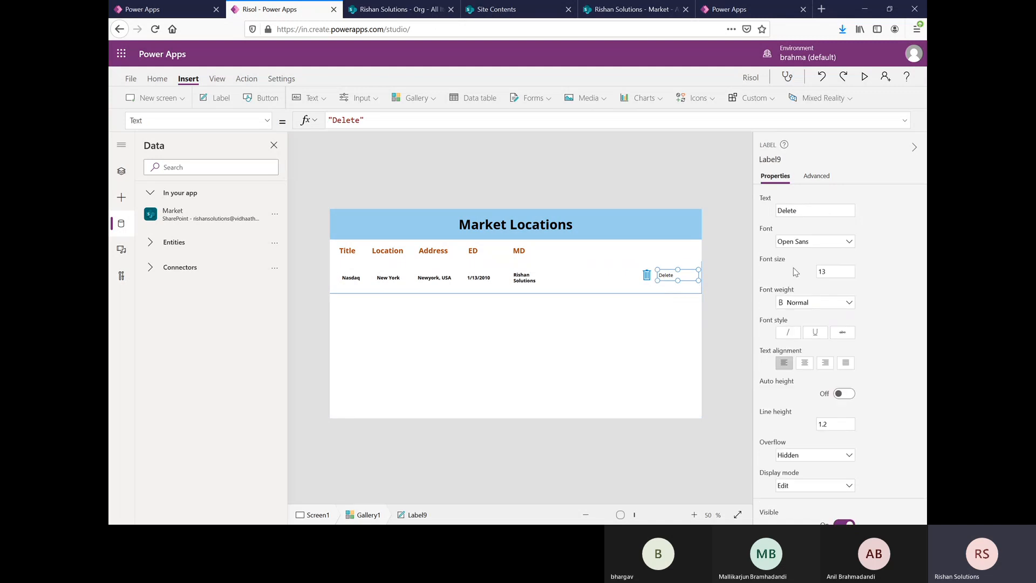
{"action": "key", "text": "Left"}
{"action": "key", "text": "Left"}
{"action": "key", "text": "Left"}
{"action": "key", "text": "Left"}
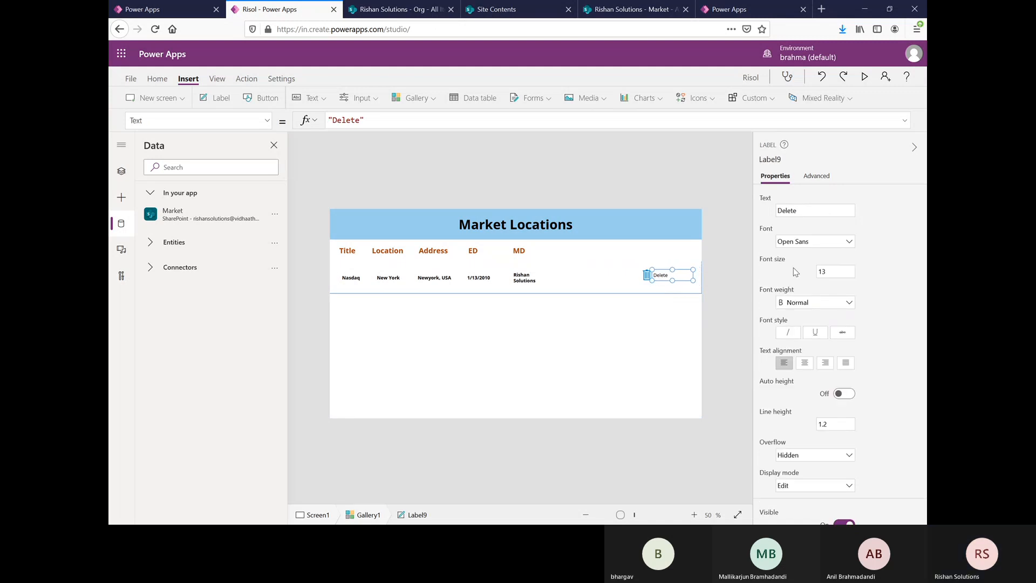
{"action": "key", "text": "Left"}
{"action": "key", "text": "Right"}
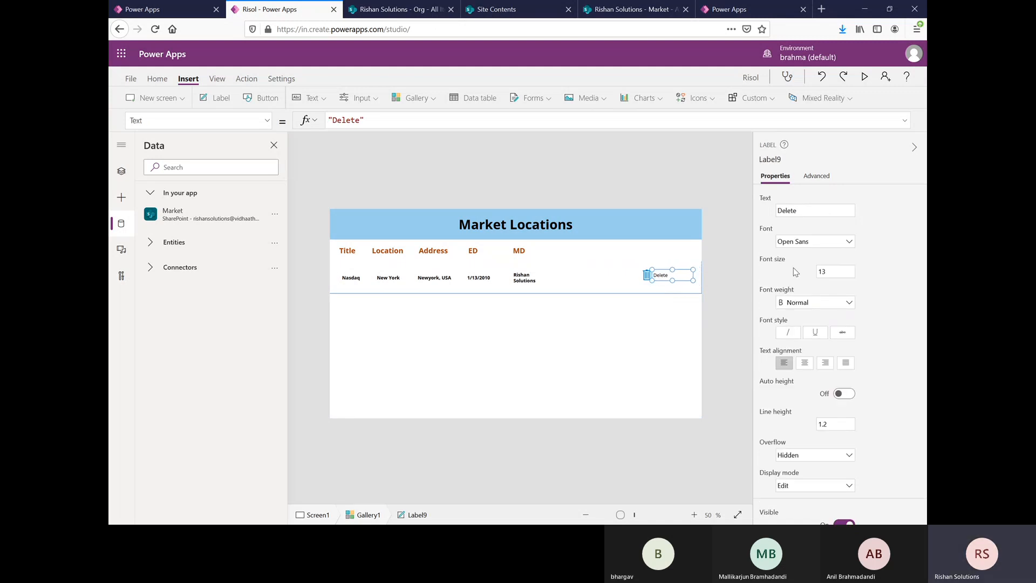
{"action": "left_click", "coordinate": [626, 344]}
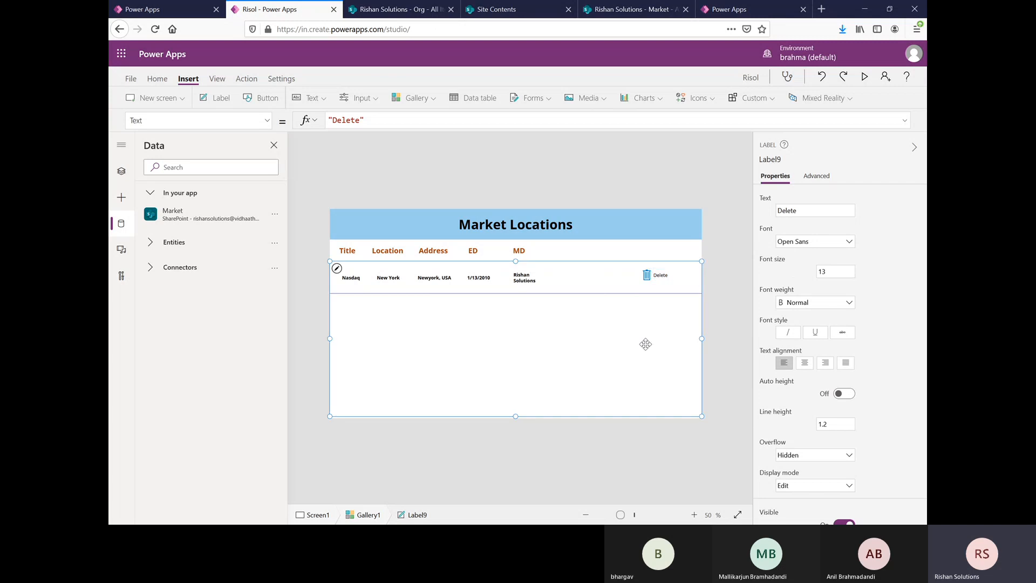
{"action": "left_click", "coordinate": [656, 279]}
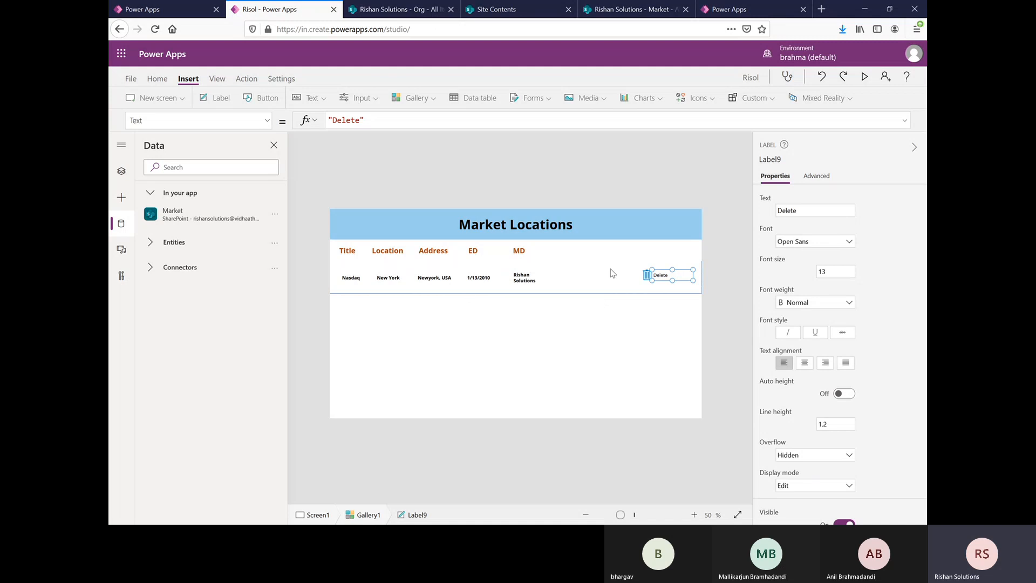
{"action": "left_click", "coordinate": [593, 277]}
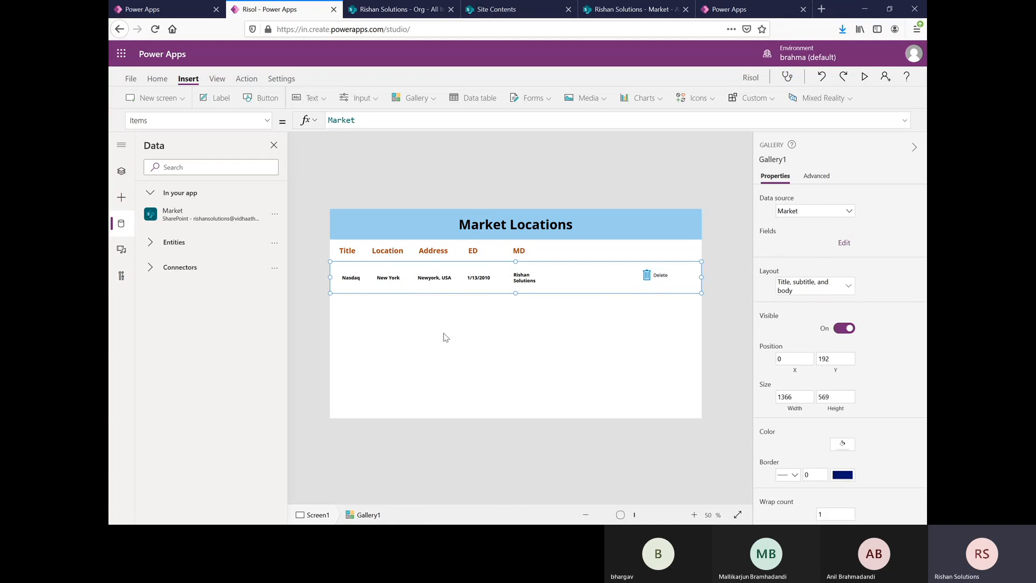
Step: Switch to the SharePoint Market list and open the site collection's recycle bin from the full site settings
{"action": "left_click", "coordinate": [625, 11]}
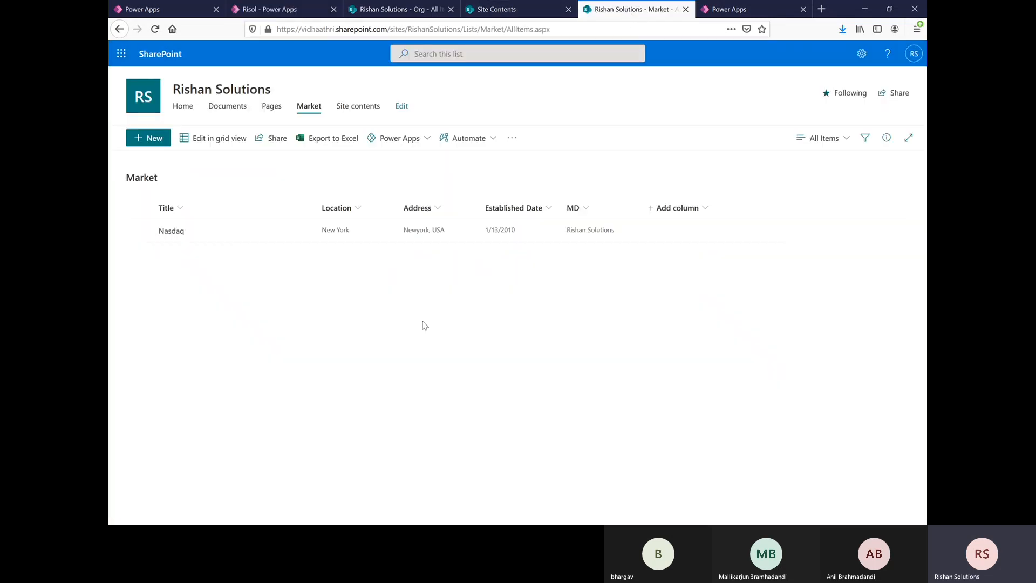
{"action": "left_click", "coordinate": [862, 53]}
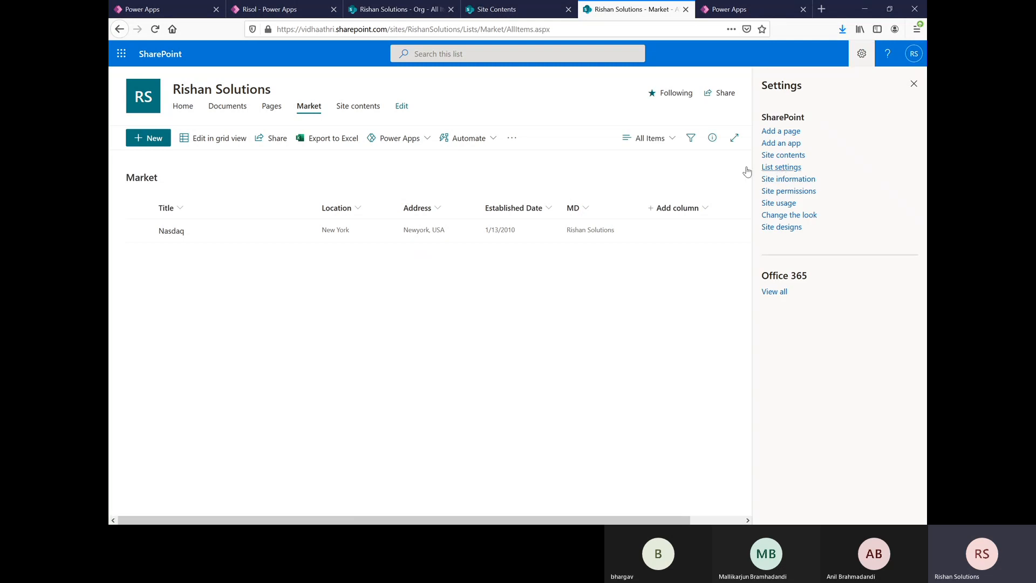
{"action": "left_click", "coordinate": [788, 179]}
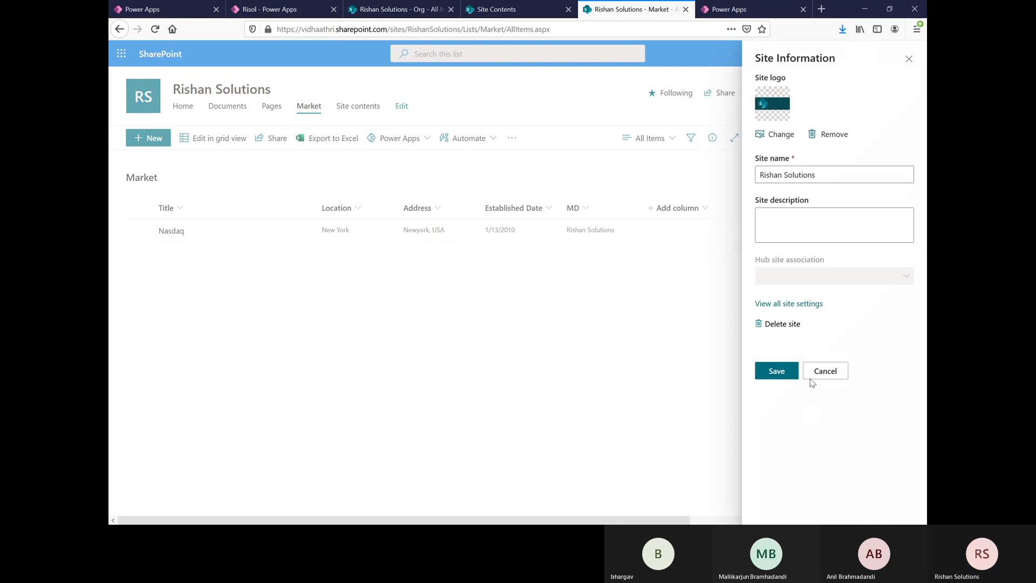
{"action": "left_click", "coordinate": [787, 307]}
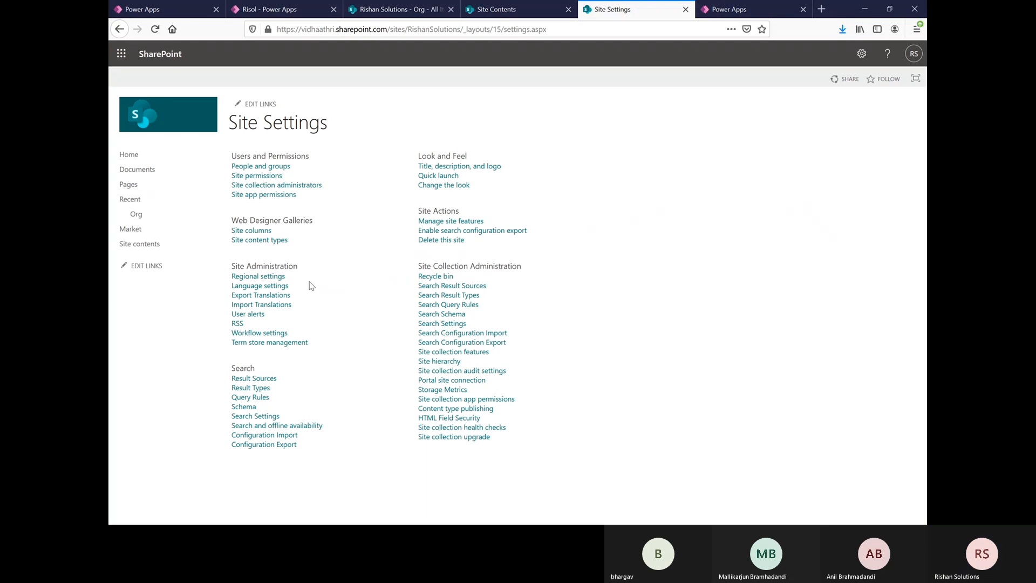
{"action": "left_click", "coordinate": [431, 278]}
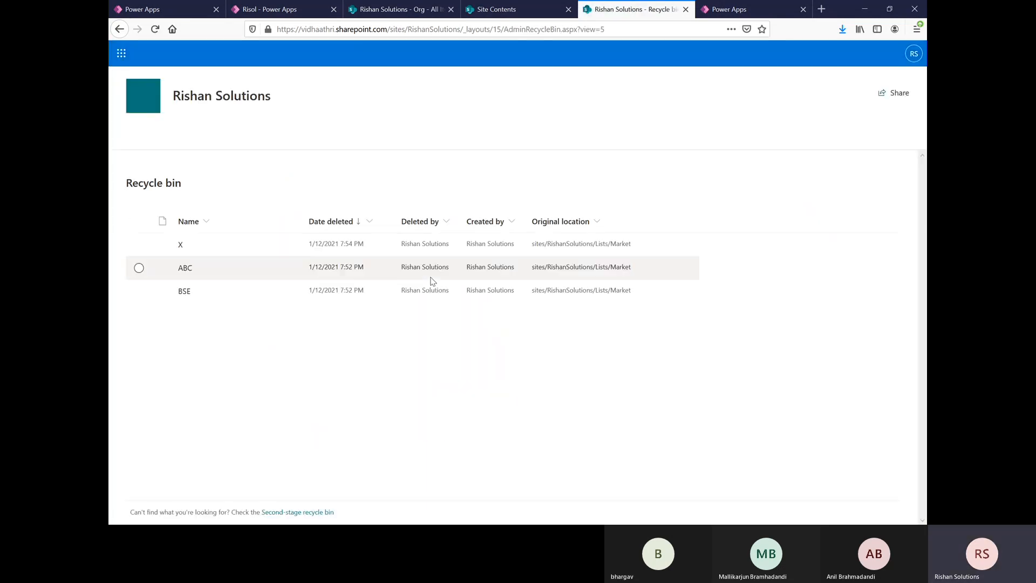
Step: Restore the deleted X, ABC and BSE items from the recycle bin and return to the Market list
{"action": "left_click", "coordinate": [139, 290]}
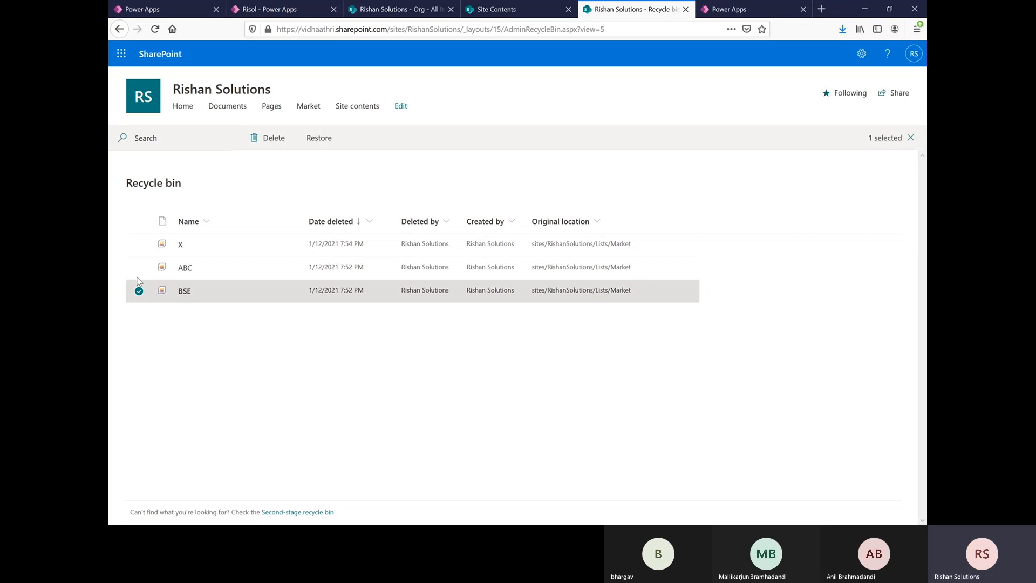
{"action": "left_click", "coordinate": [139, 267]}
{"action": "left_click", "coordinate": [139, 245]}
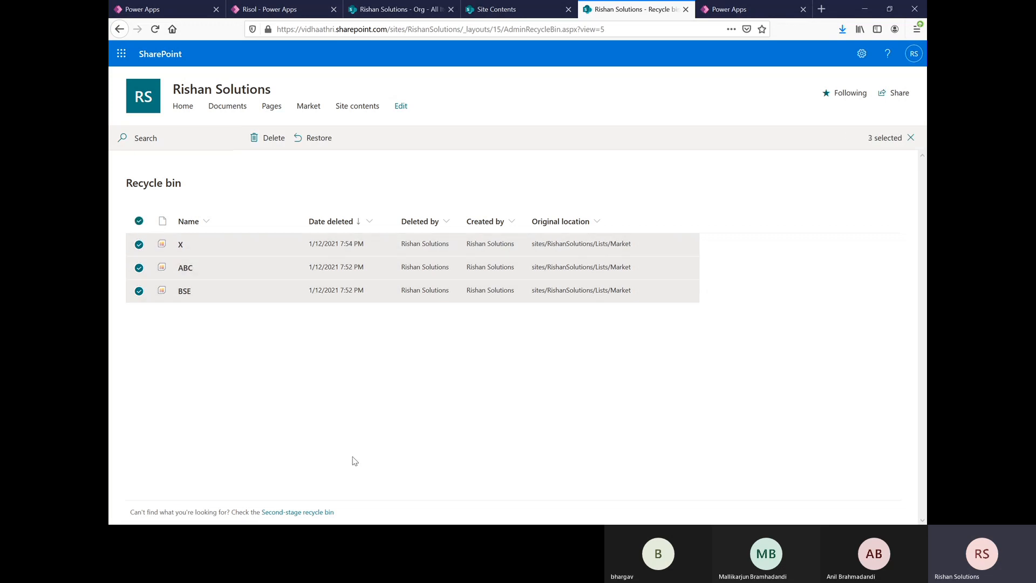
{"action": "left_click", "coordinate": [313, 138]}
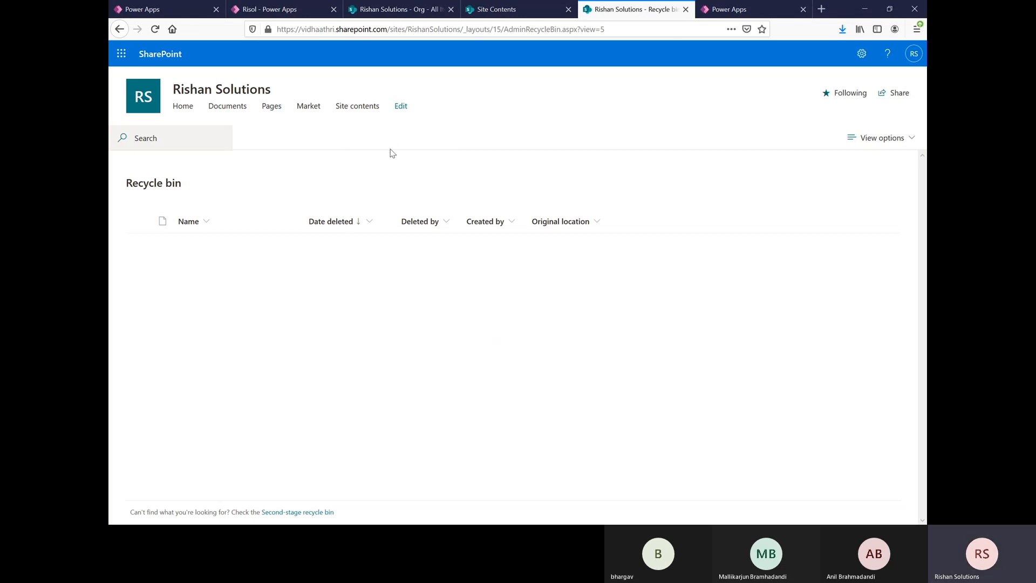
{"action": "left_click", "coordinate": [301, 110]}
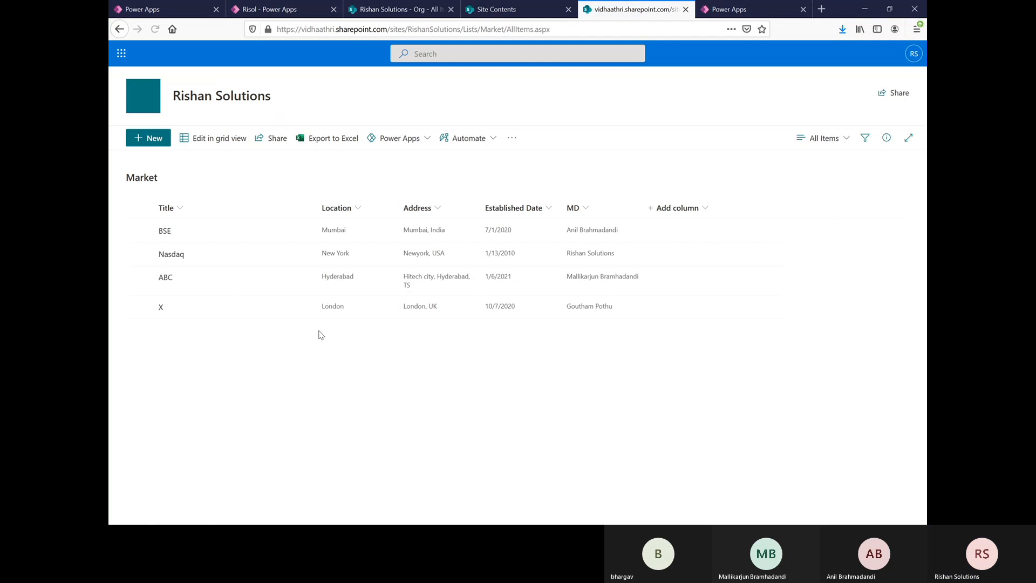
Step: Open the Market list for grid editing and add an item titled NBA with location New York and address USA
{"action": "left_click", "coordinate": [212, 141]}
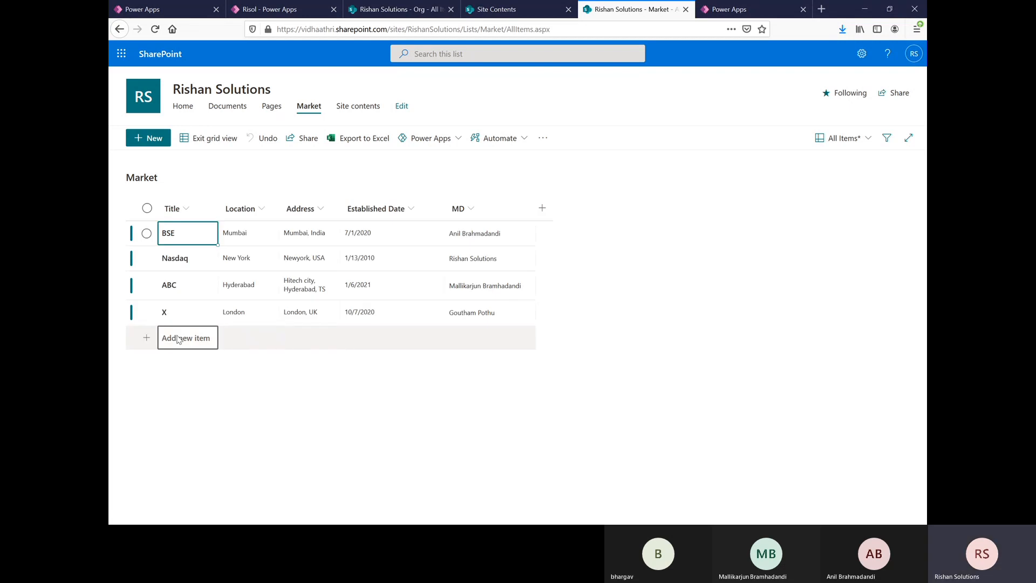
{"action": "left_click", "coordinate": [177, 344]}
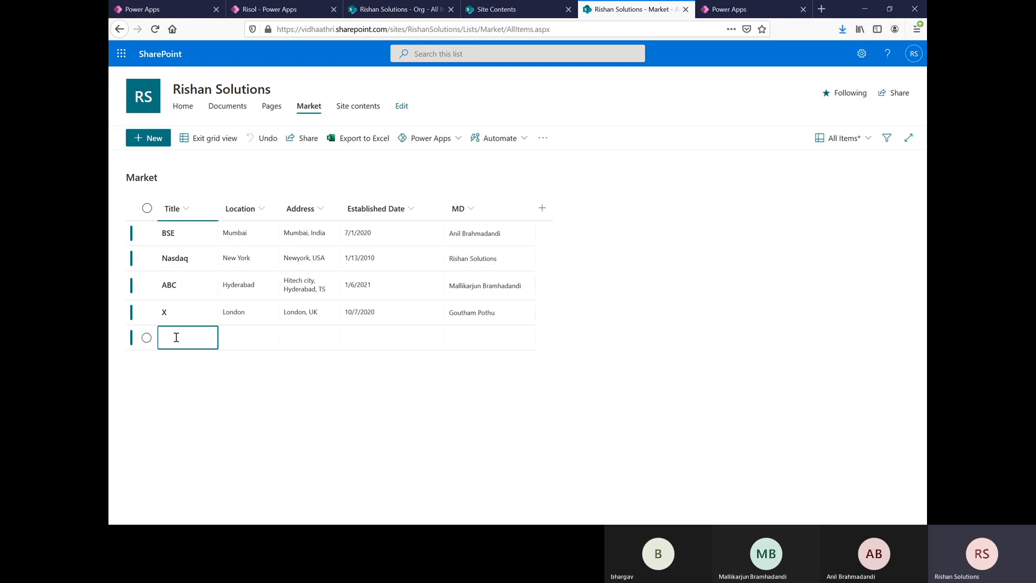
{"action": "type", "text": "NBA"}
{"action": "left_click", "coordinate": [233, 340]}
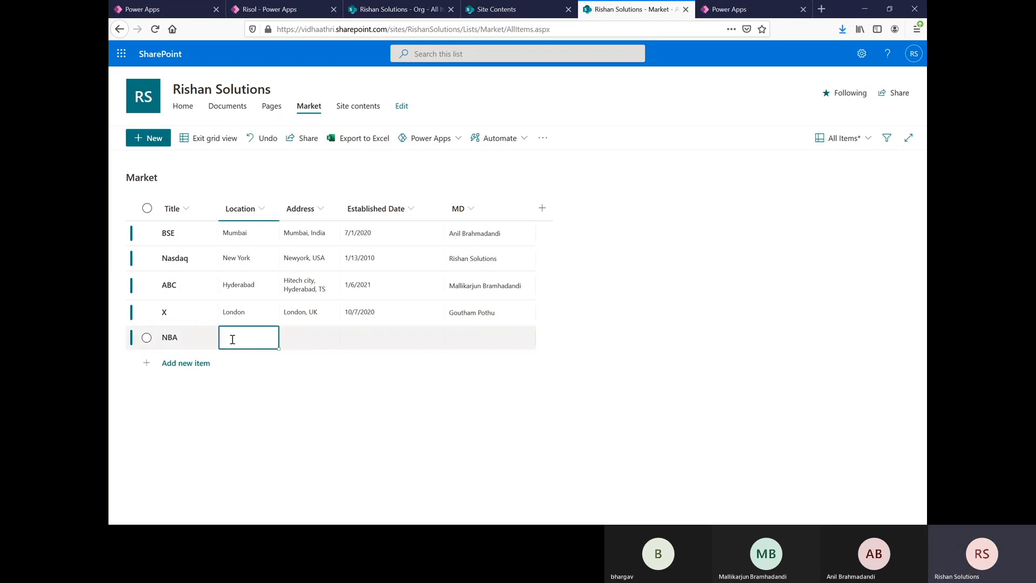
{"action": "left_click", "coordinate": [244, 399]}
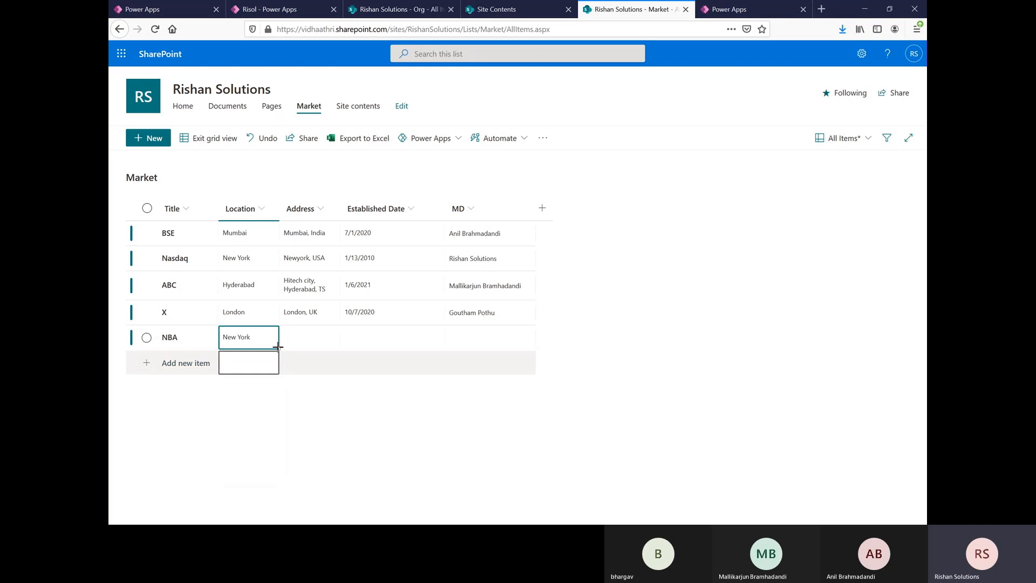
{"action": "left_click", "coordinate": [296, 334]}
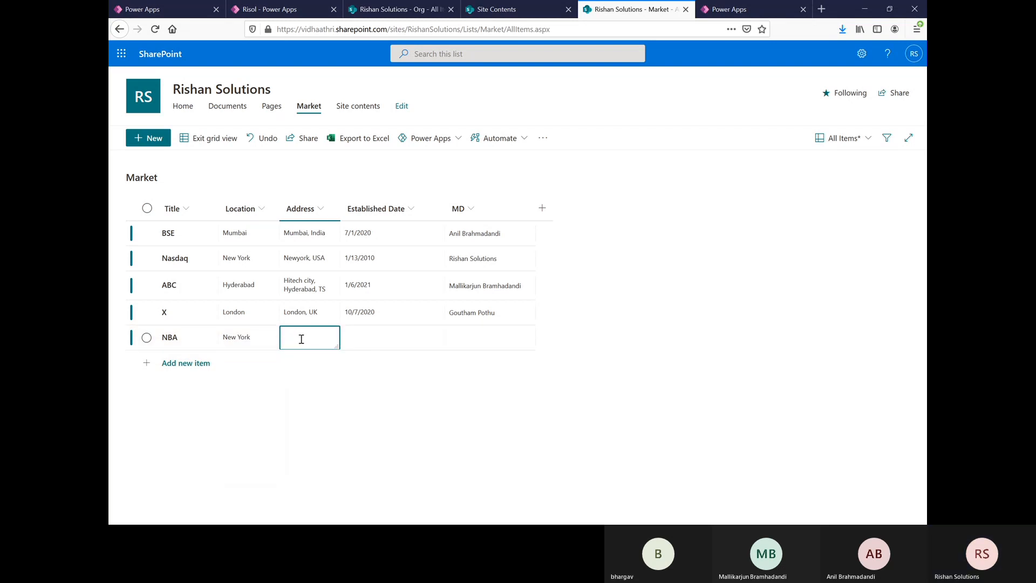
{"action": "type", "text": "USA"}
Step: Set the NBA item's Established Date to 12/9/2020 and assign the existing BSE row's person as its MD
{"action": "left_click", "coordinate": [389, 342]}
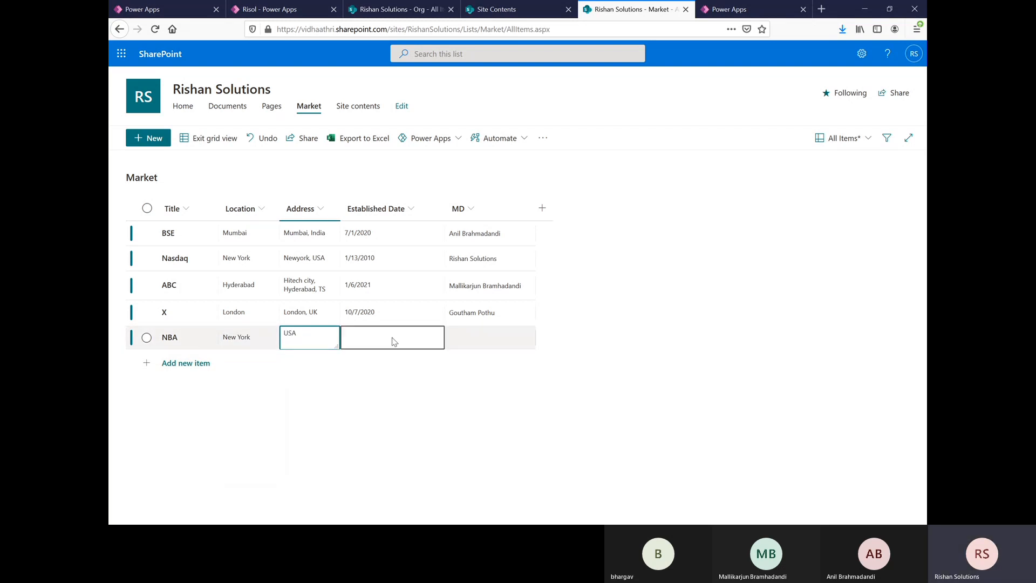
{"action": "left_click", "coordinate": [393, 338]}
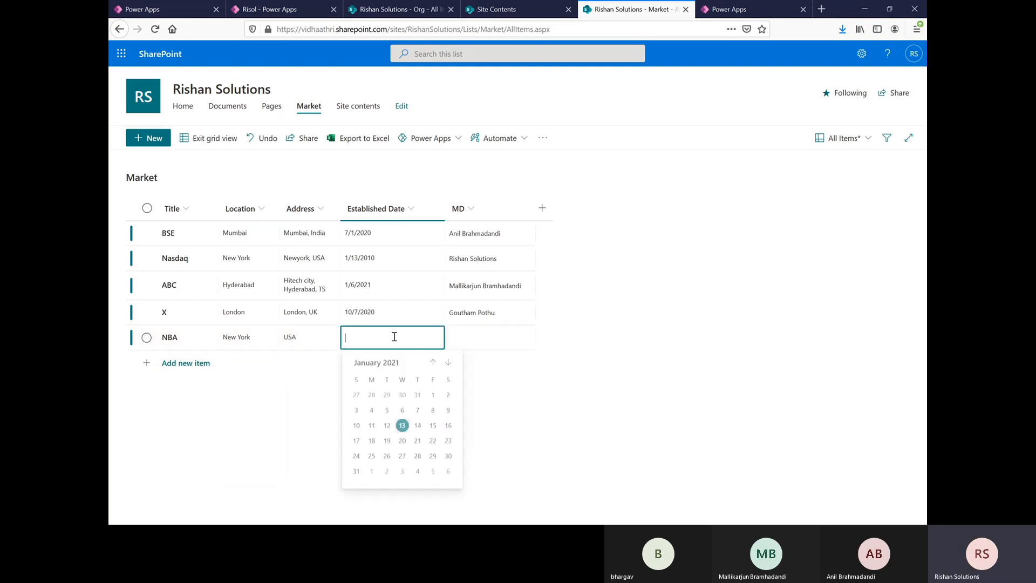
{"action": "left_click", "coordinate": [432, 364]}
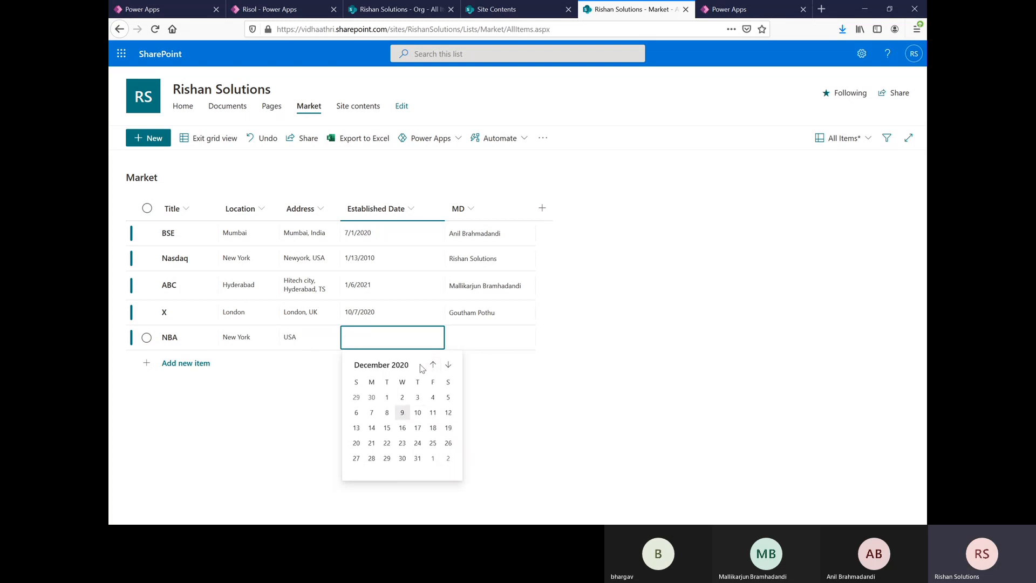
{"action": "left_click", "coordinate": [403, 413]}
{"action": "left_click", "coordinate": [489, 338]}
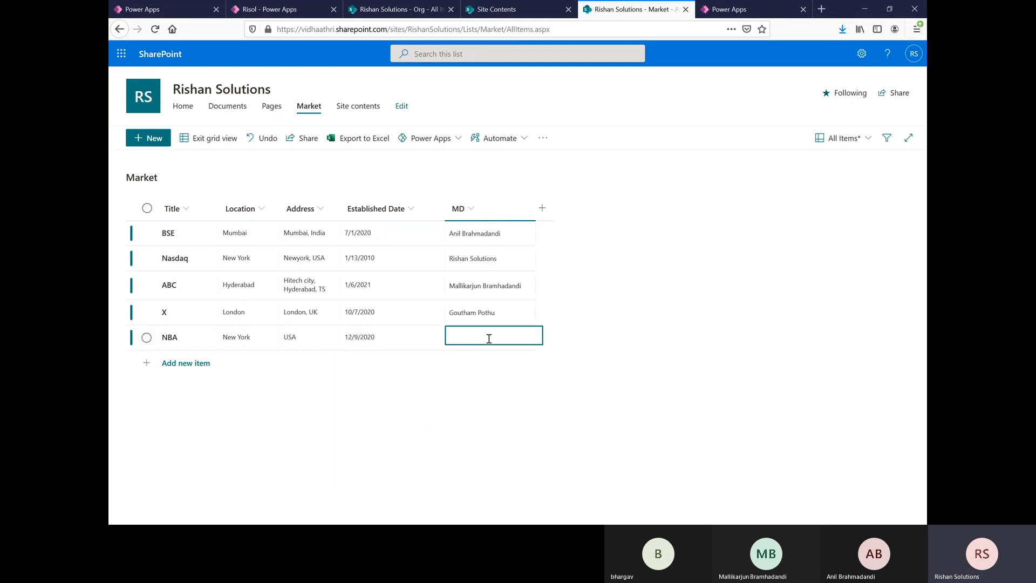
{"action": "type", "text": "Anil"}
{"action": "left_click", "coordinate": [504, 374]}
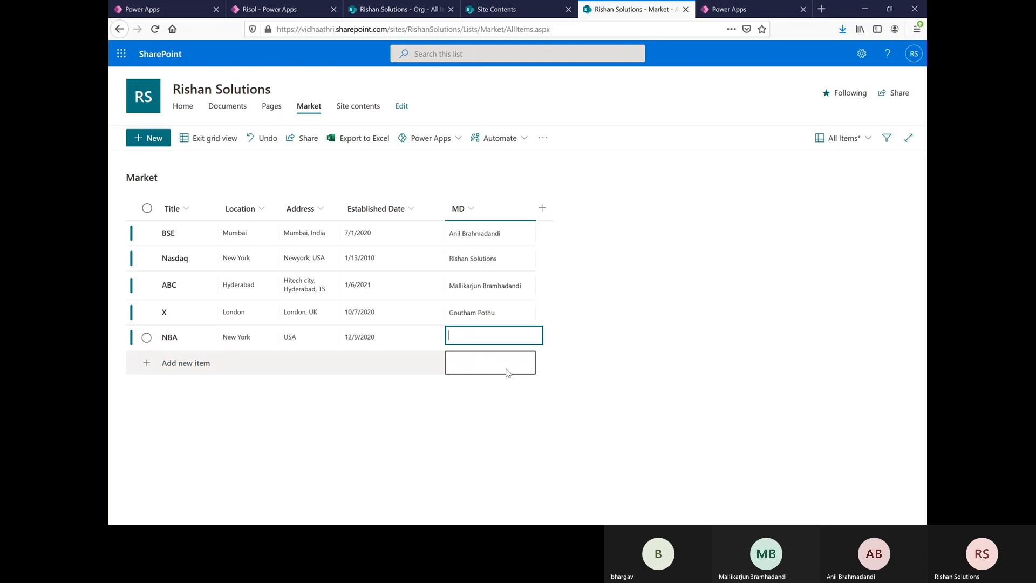
Step: Add another item titled INC with location Mumbai and address India
{"action": "left_click", "coordinate": [184, 363]}
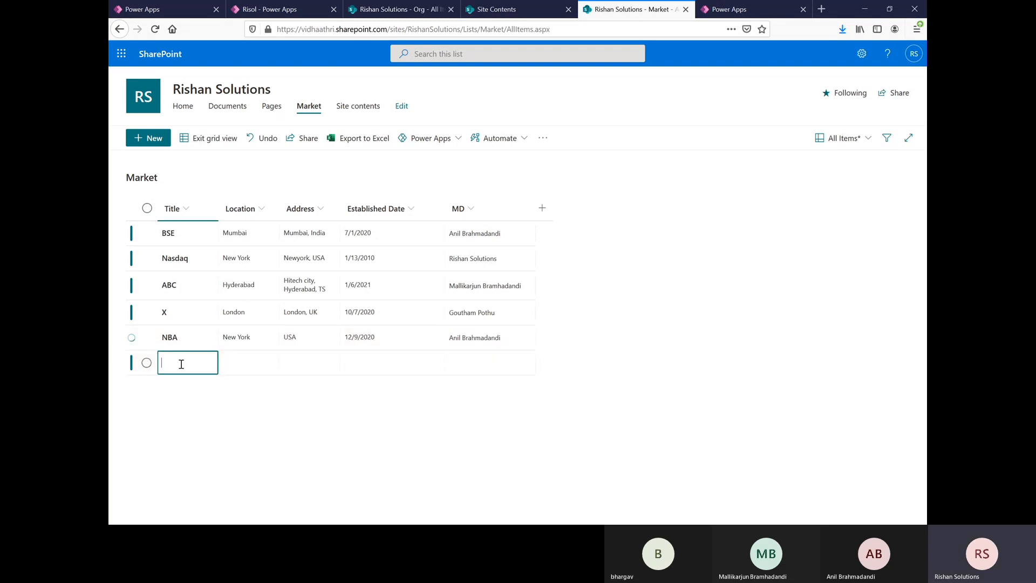
{"action": "type", "text": "INC"}
{"action": "left_click", "coordinate": [247, 363]}
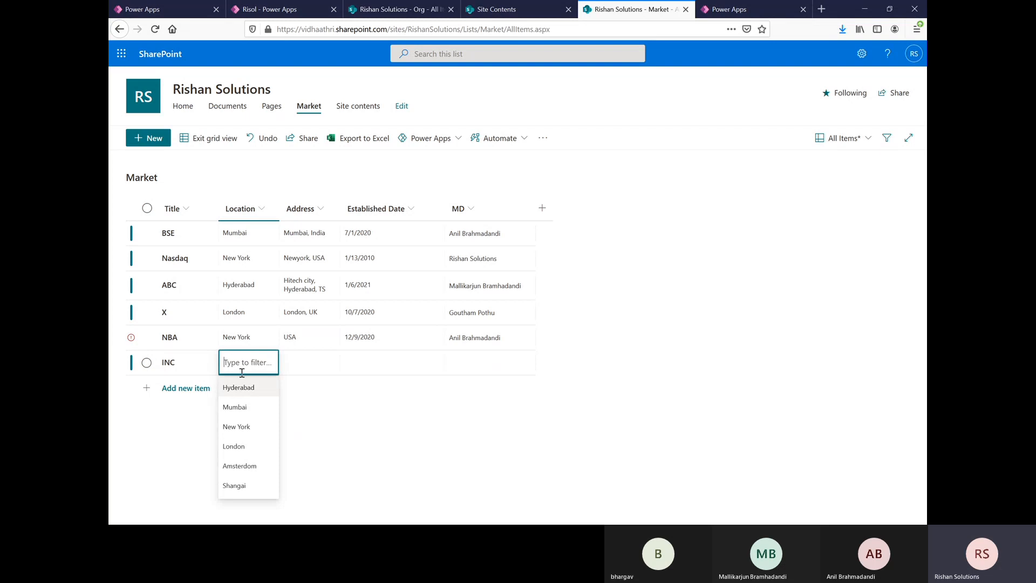
{"action": "left_click", "coordinate": [242, 408]}
{"action": "left_click", "coordinate": [301, 363]}
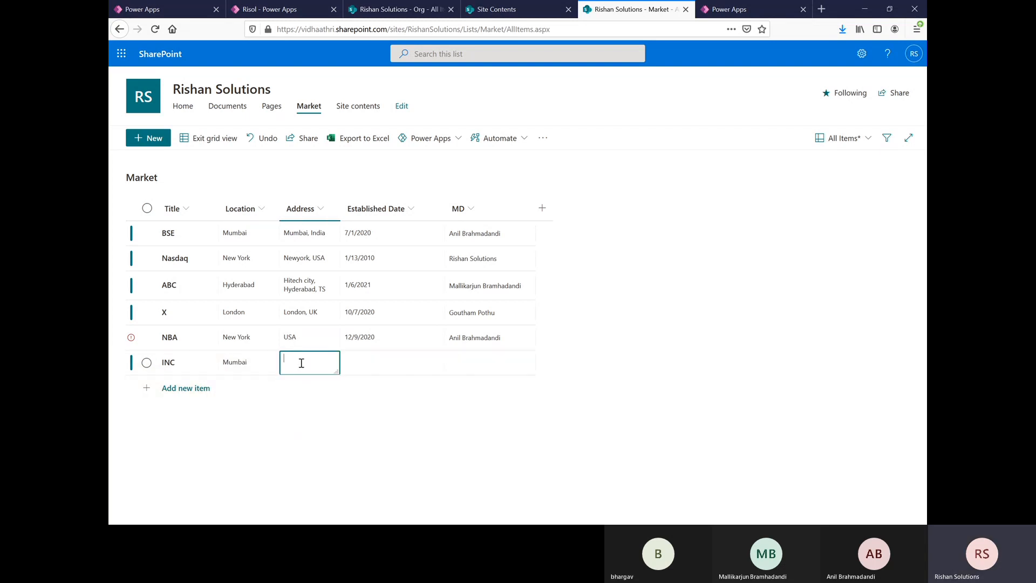
{"action": "type", "text": "INdia"}
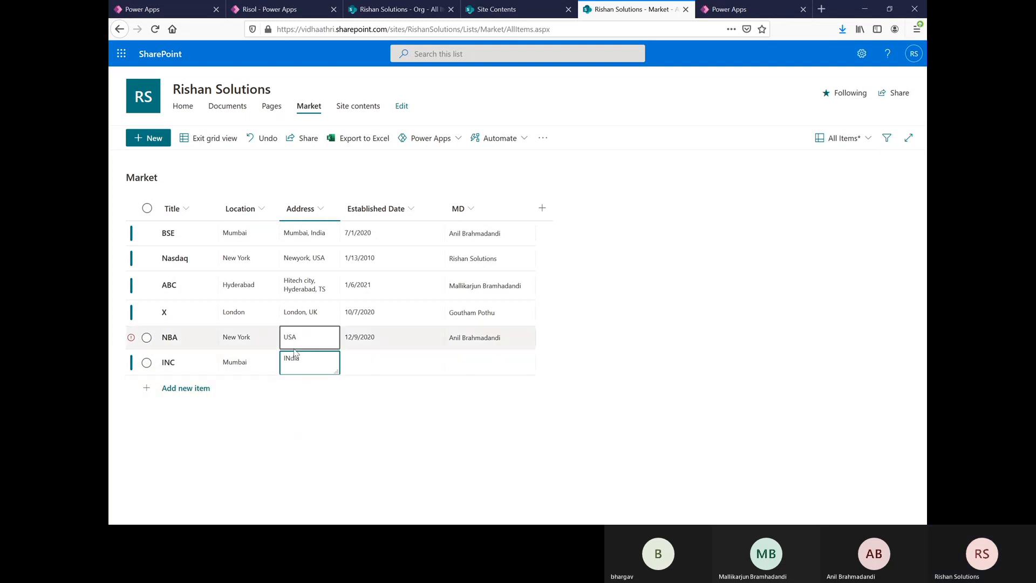
{"action": "key", "text": "BackSpace"}
{"action": "key", "text": "BackSpace"}
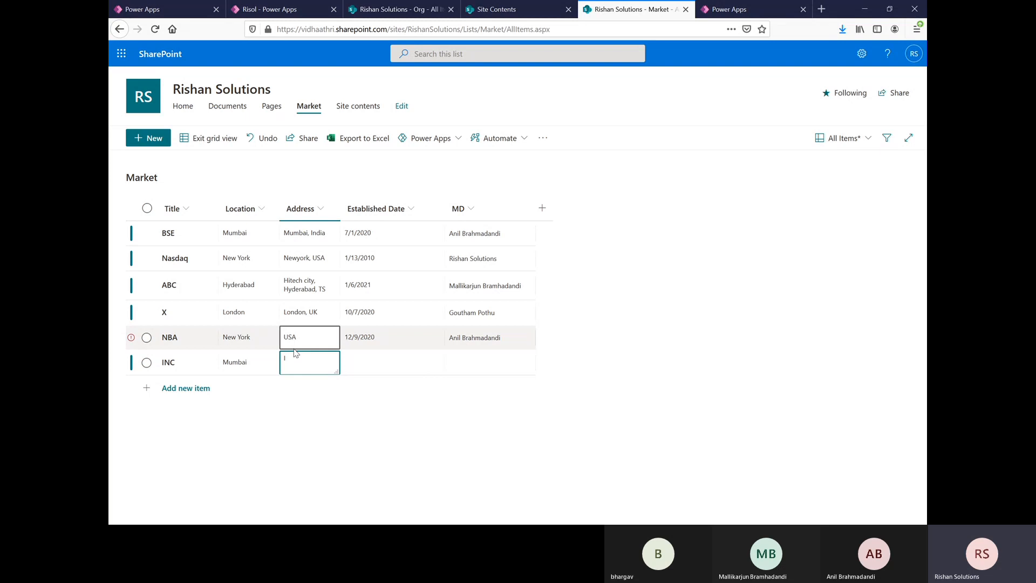
{"action": "type", "text": "ndia"}
Step: Set the INC item's Established Date to 1/14/2021 and its MD to Rishan Solutions
{"action": "left_click", "coordinate": [374, 362]}
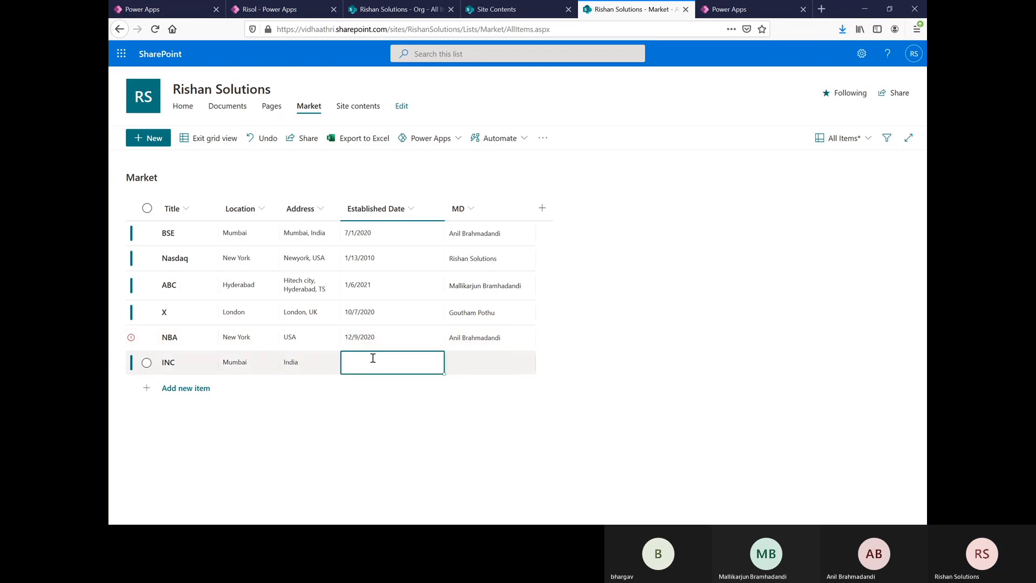
{"action": "left_click", "coordinate": [407, 360]}
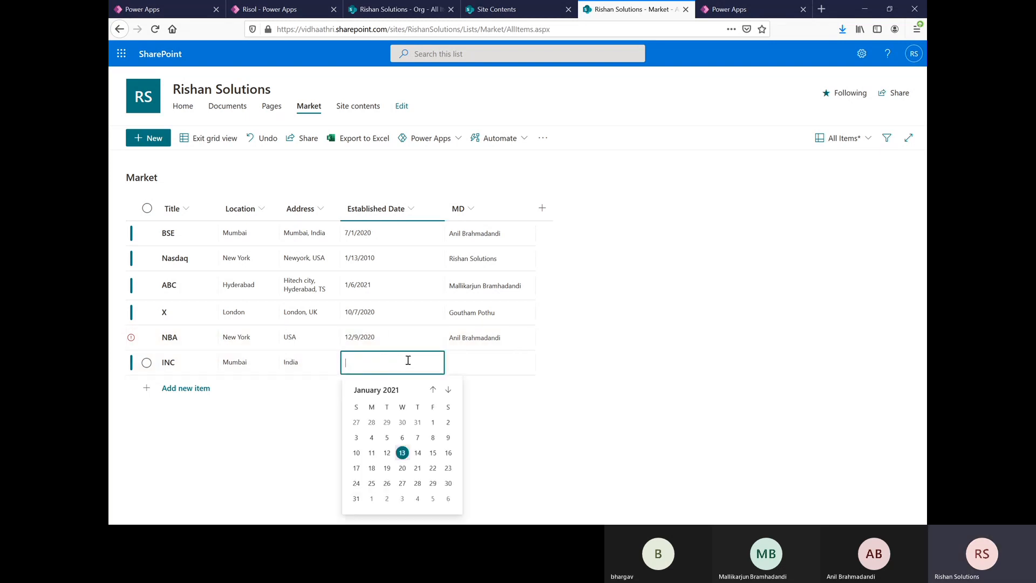
{"action": "left_click", "coordinate": [417, 453]}
{"action": "left_click", "coordinate": [477, 362]}
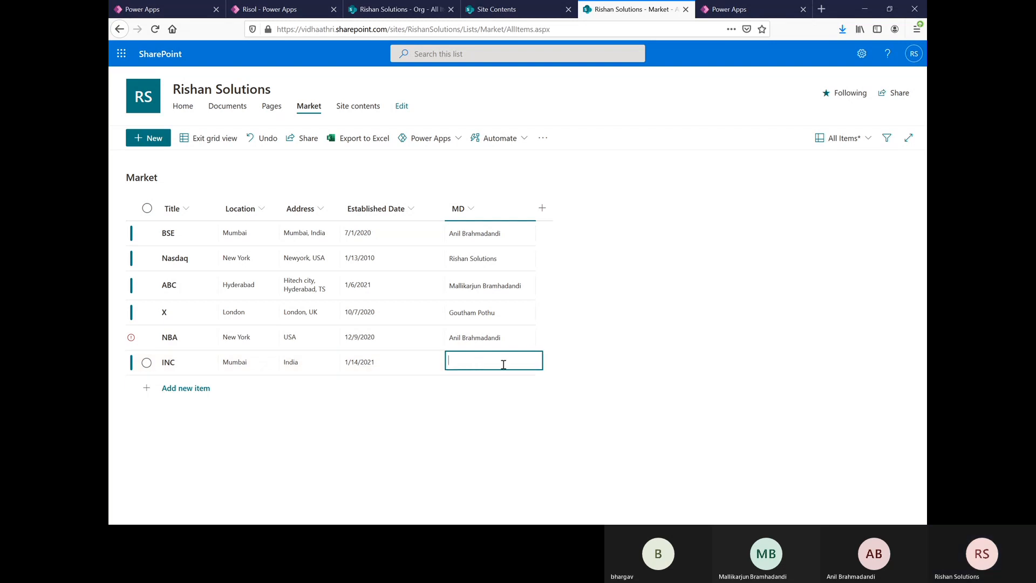
{"action": "left_click", "coordinate": [472, 362]}
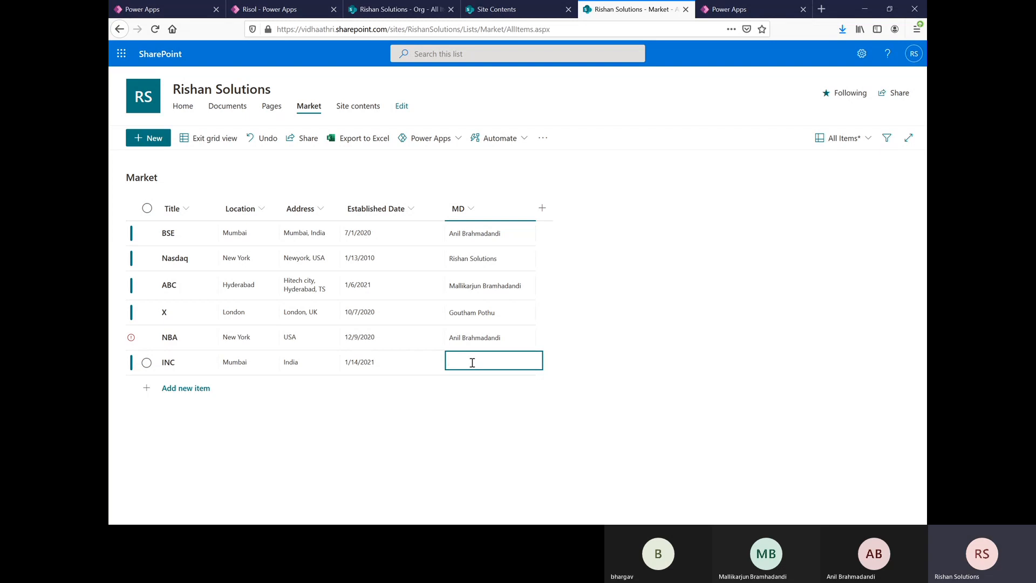
{"action": "type", "text": "Risha"}
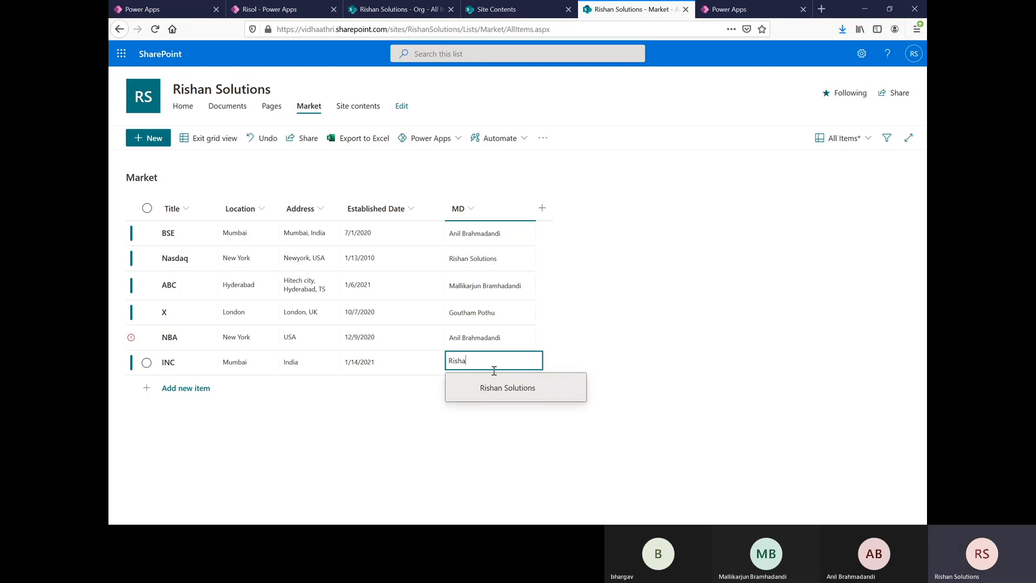
{"action": "left_click", "coordinate": [495, 388]}
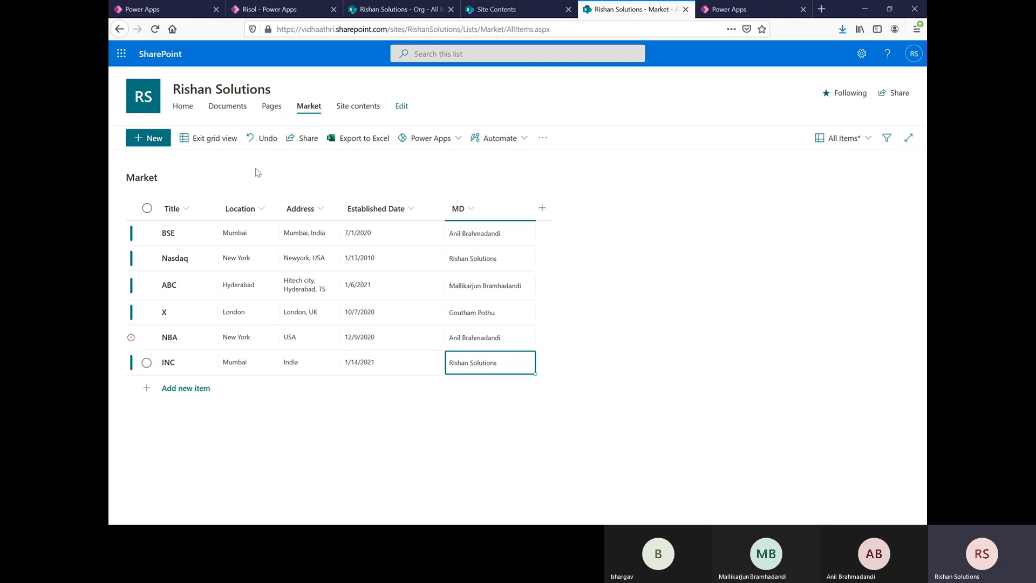
Step: Try to exit the grid view, return to fix the problems and read the error on the NBA row
{"action": "left_click", "coordinate": [201, 145]}
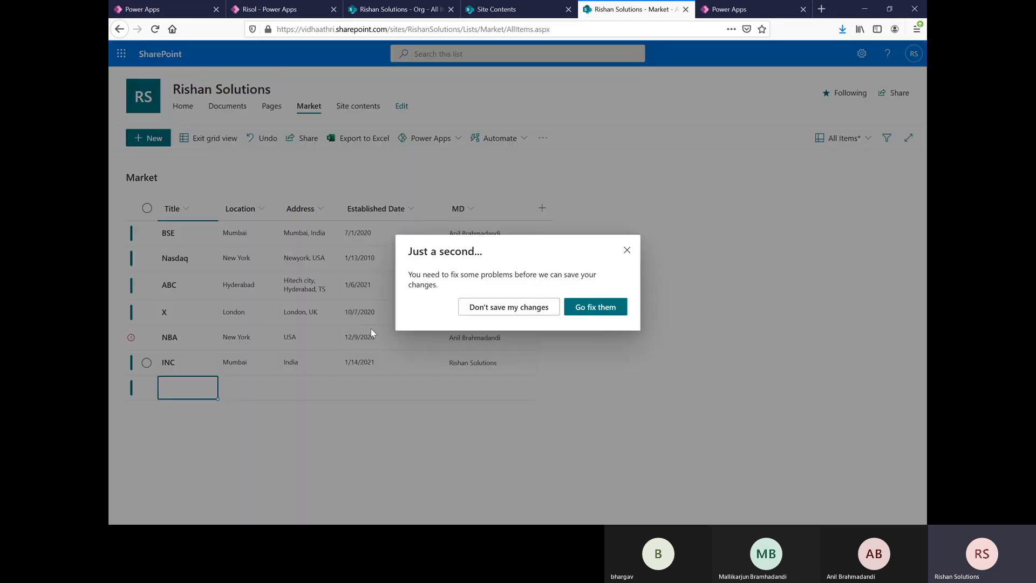
{"action": "left_click", "coordinate": [596, 308]}
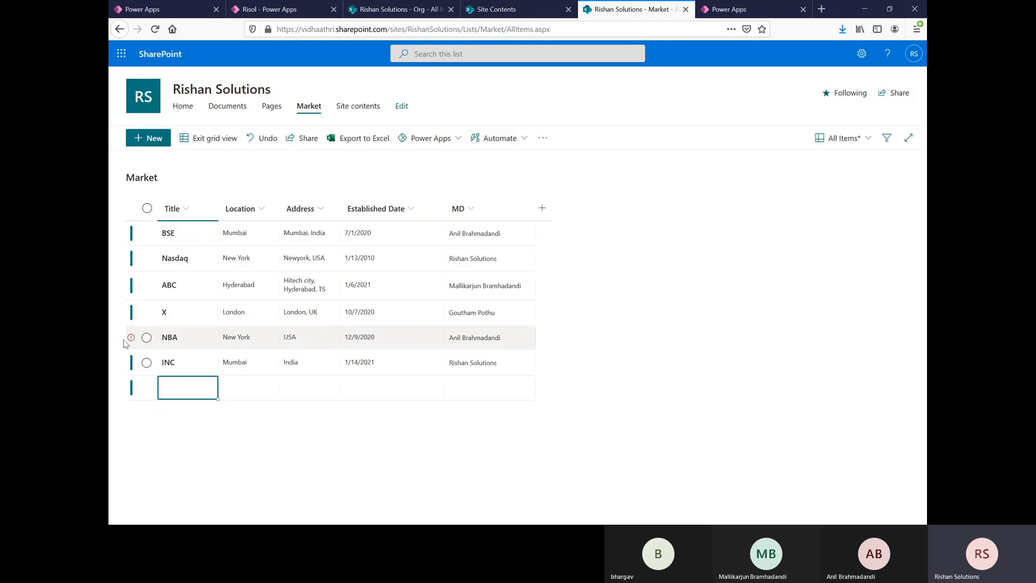
{"action": "mouse_move", "coordinate": [130, 341]}
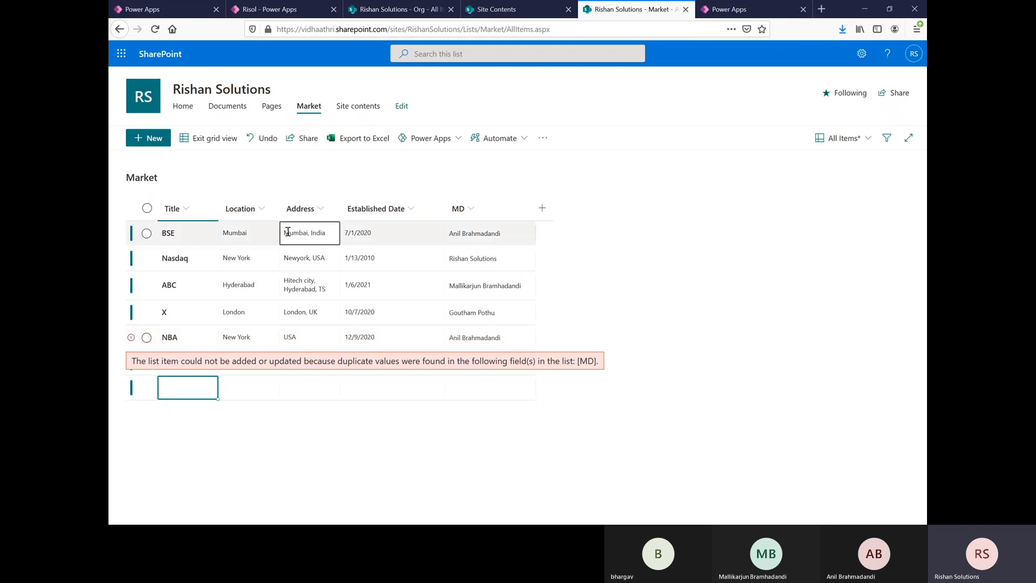
Step: Change the NBA item's location to Shangai
{"action": "left_click", "coordinate": [253, 343]}
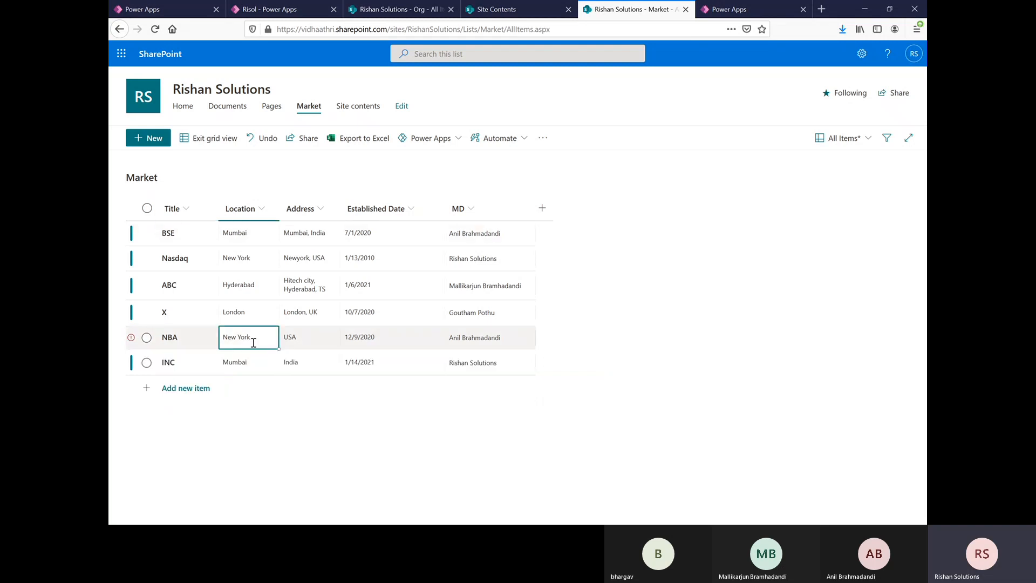
{"action": "left_click", "coordinate": [255, 338]}
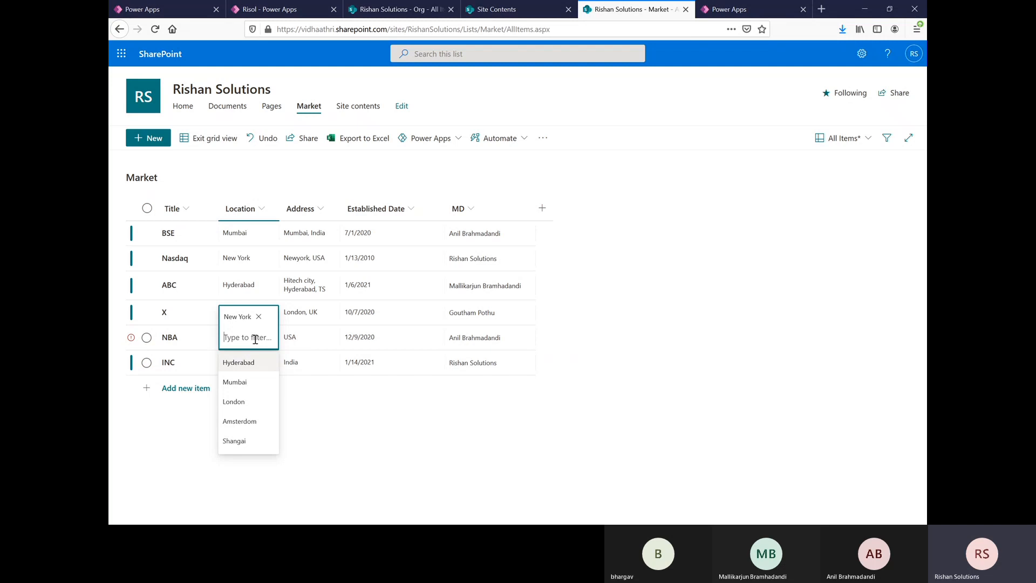
{"action": "left_click", "coordinate": [253, 440]}
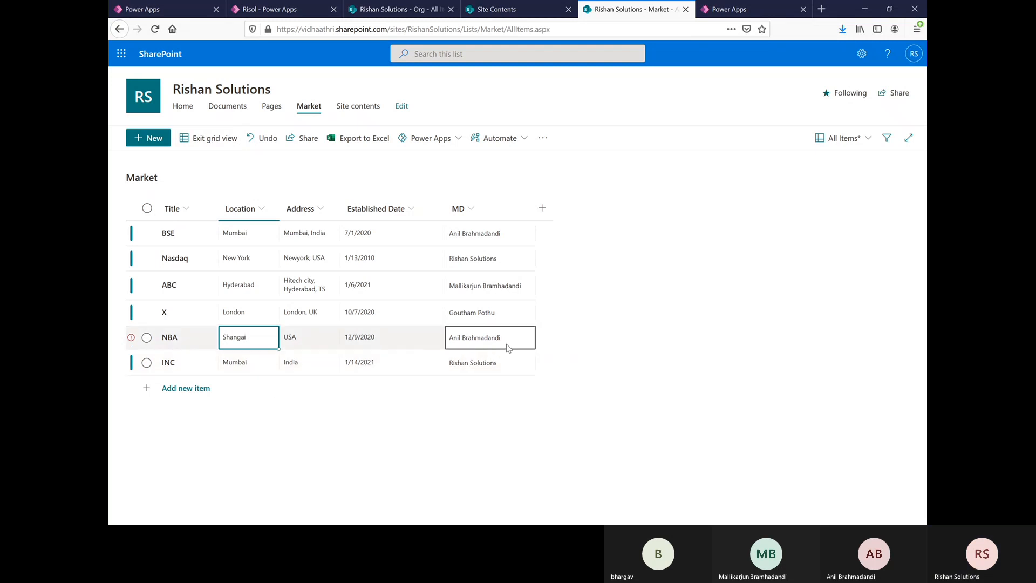
{"action": "left_click", "coordinate": [508, 347]}
{"action": "left_click", "coordinate": [524, 341]}
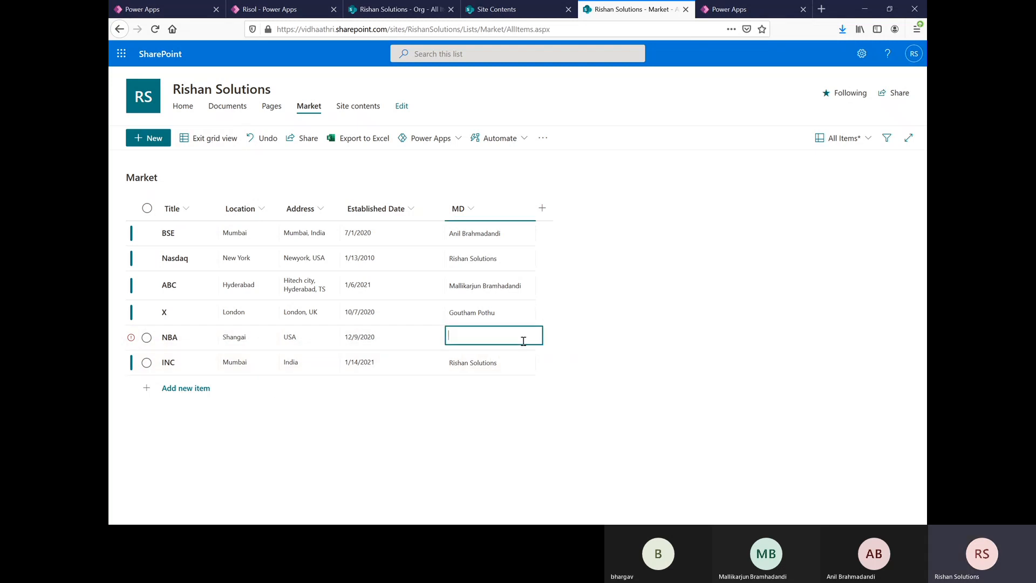
{"action": "left_click", "coordinate": [720, 379]}
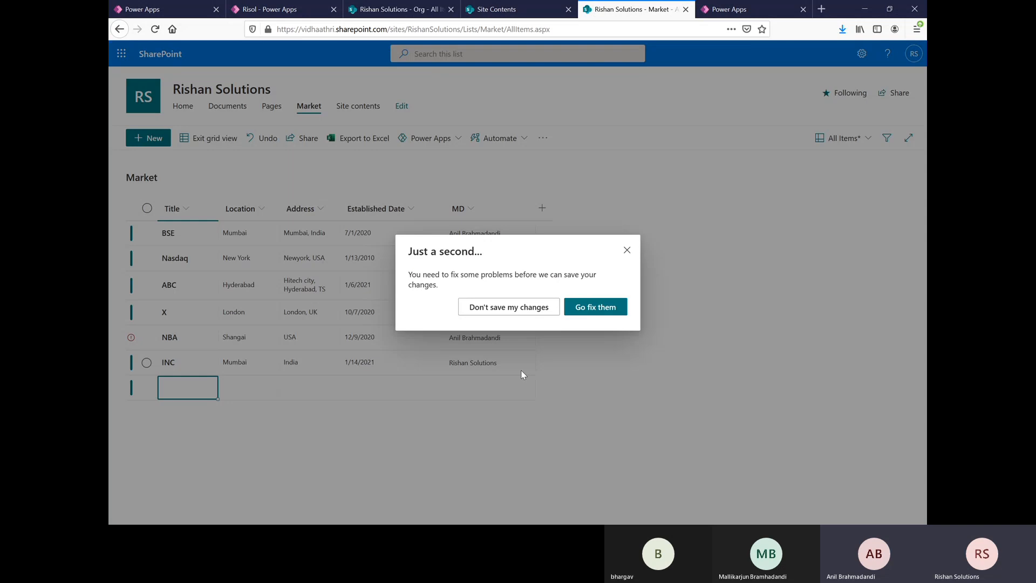
{"action": "left_click", "coordinate": [595, 306]}
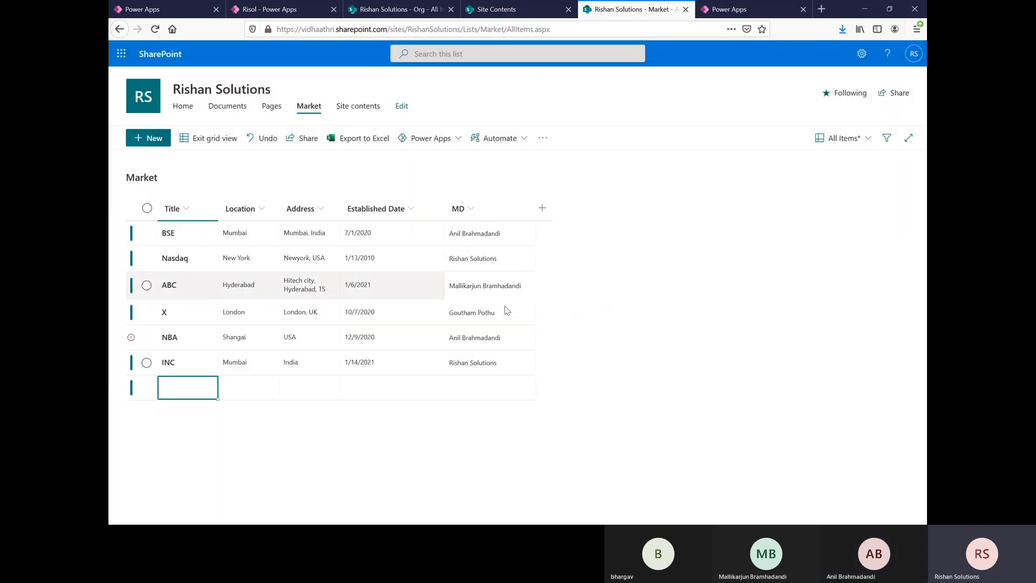
{"action": "left_click", "coordinate": [518, 339]}
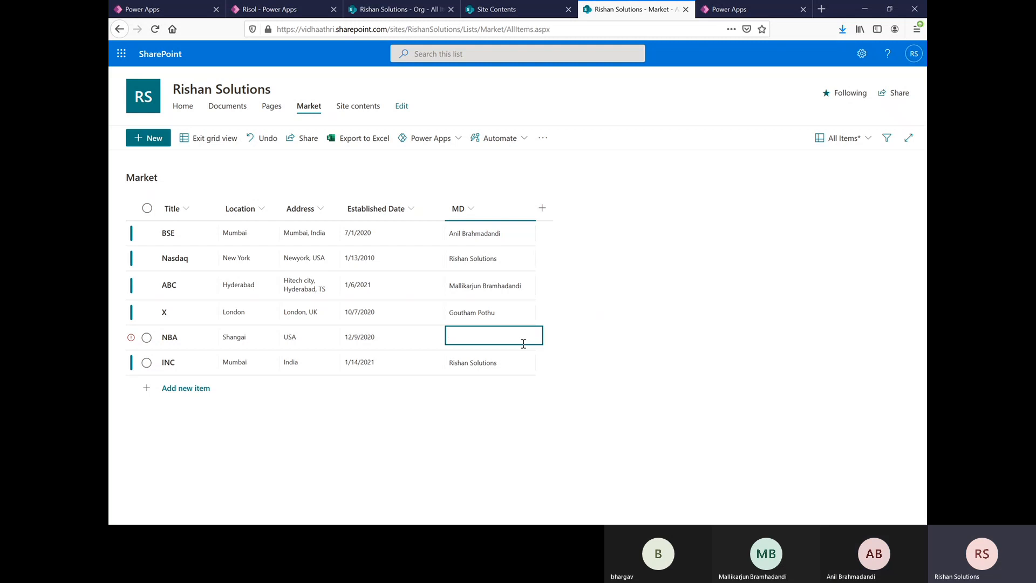
{"action": "left_click", "coordinate": [642, 380]}
{"action": "left_click", "coordinate": [497, 363]}
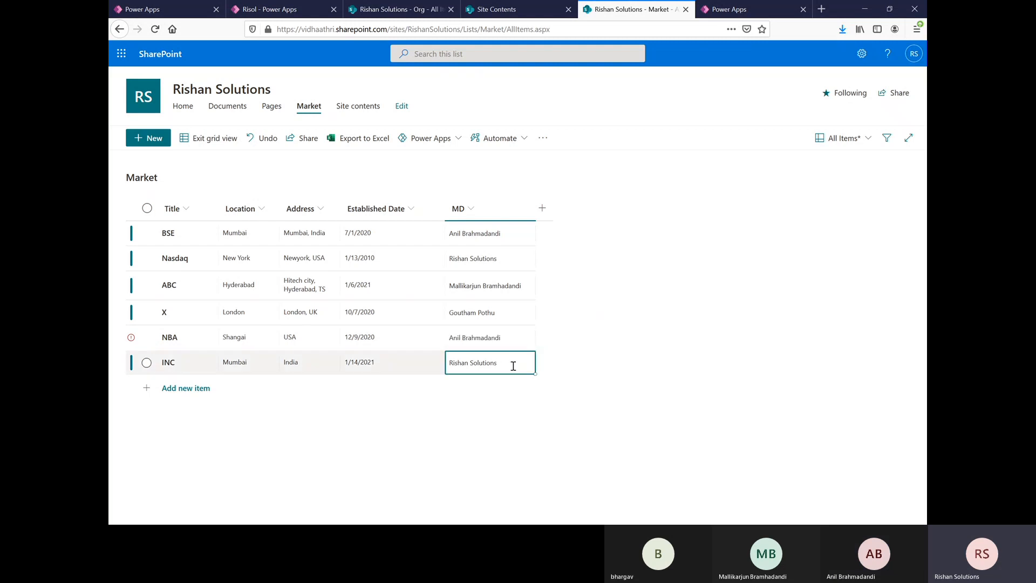
{"action": "left_click", "coordinate": [512, 340]}
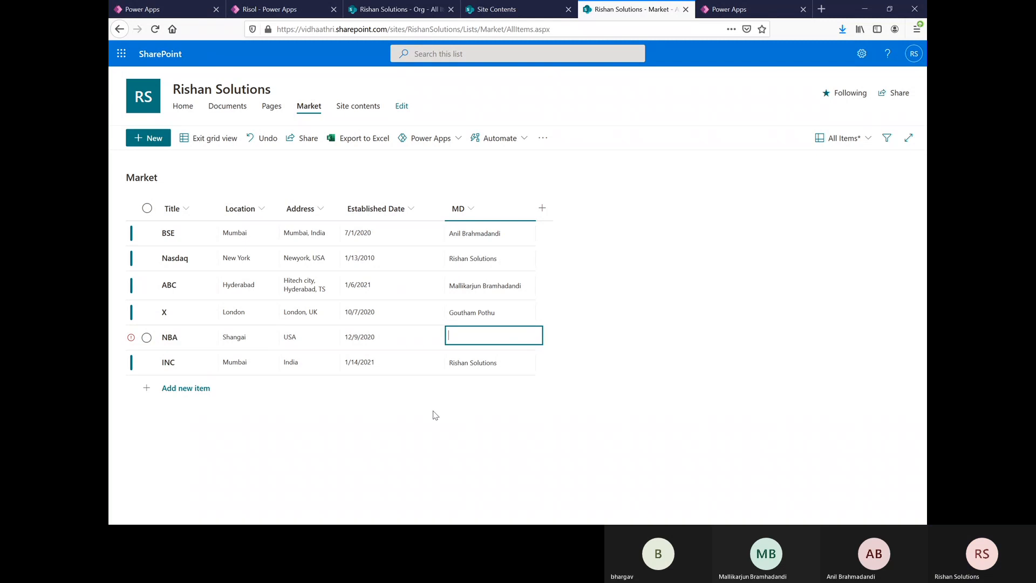
{"action": "left_click", "coordinate": [505, 363]}
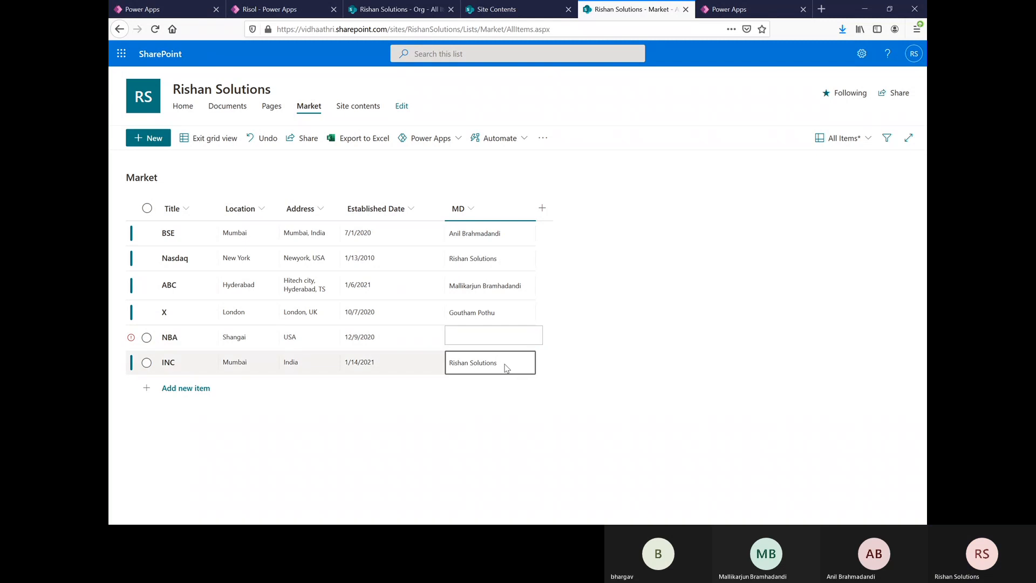
{"action": "left_click", "coordinate": [374, 415]}
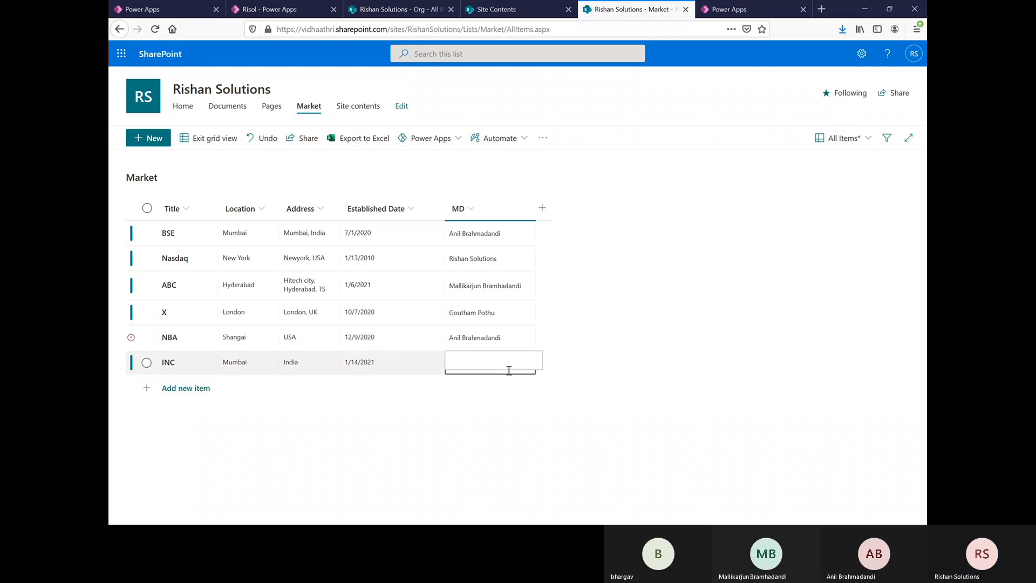
{"action": "left_click", "coordinate": [434, 401]}
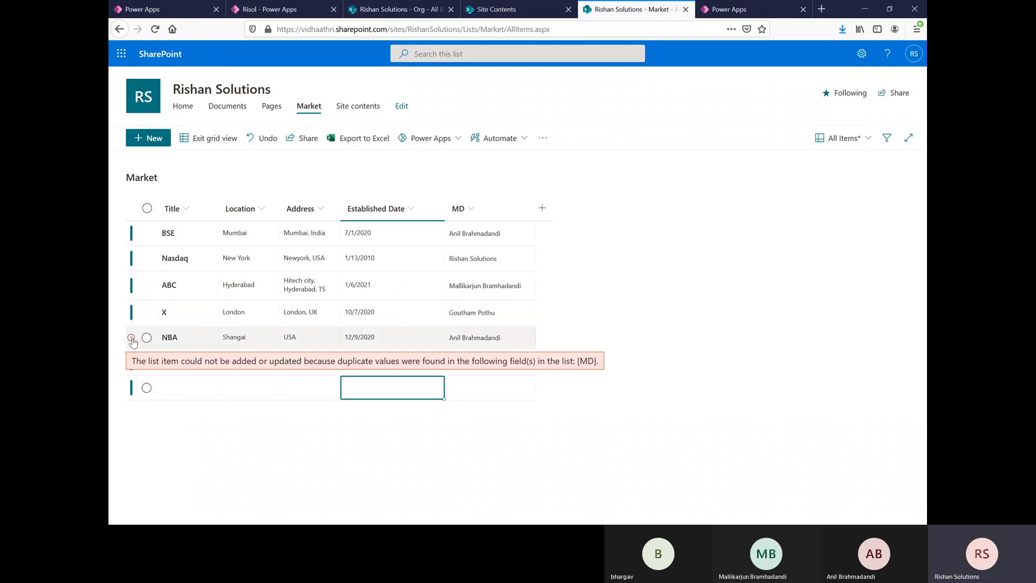
{"action": "left_click", "coordinate": [502, 338]}
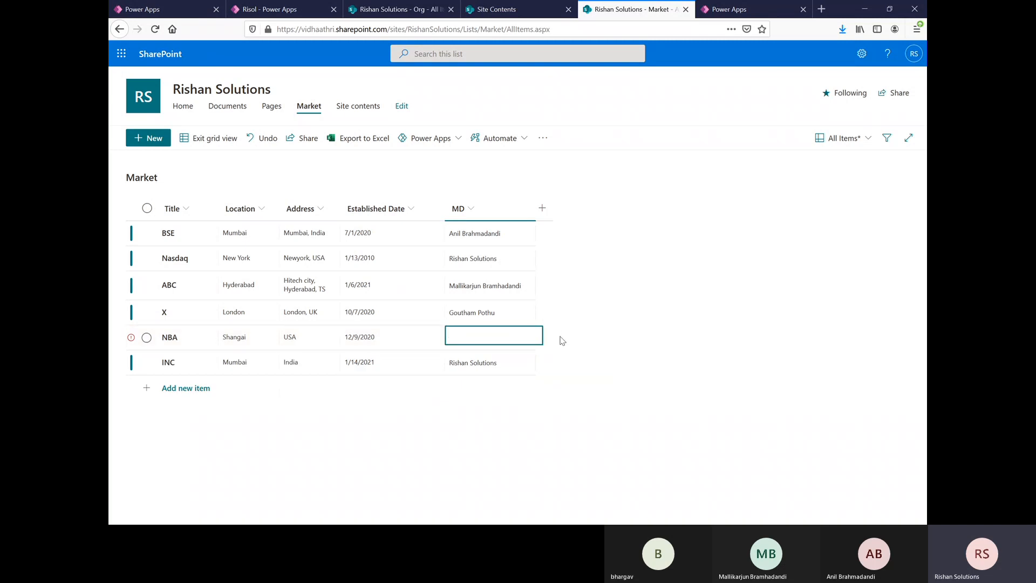
{"action": "left_click", "coordinate": [511, 397]}
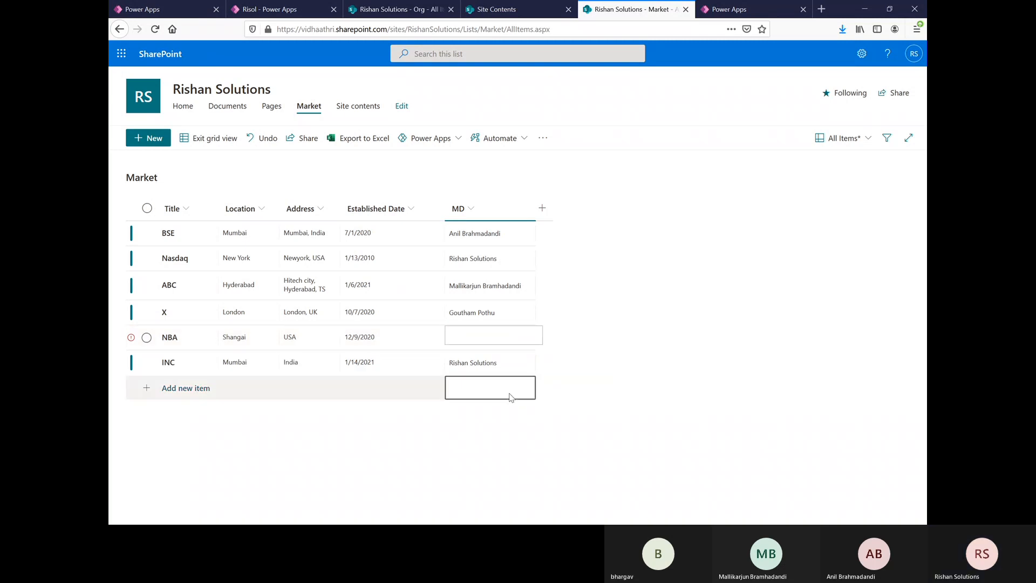
{"action": "double_click", "coordinate": [506, 365]}
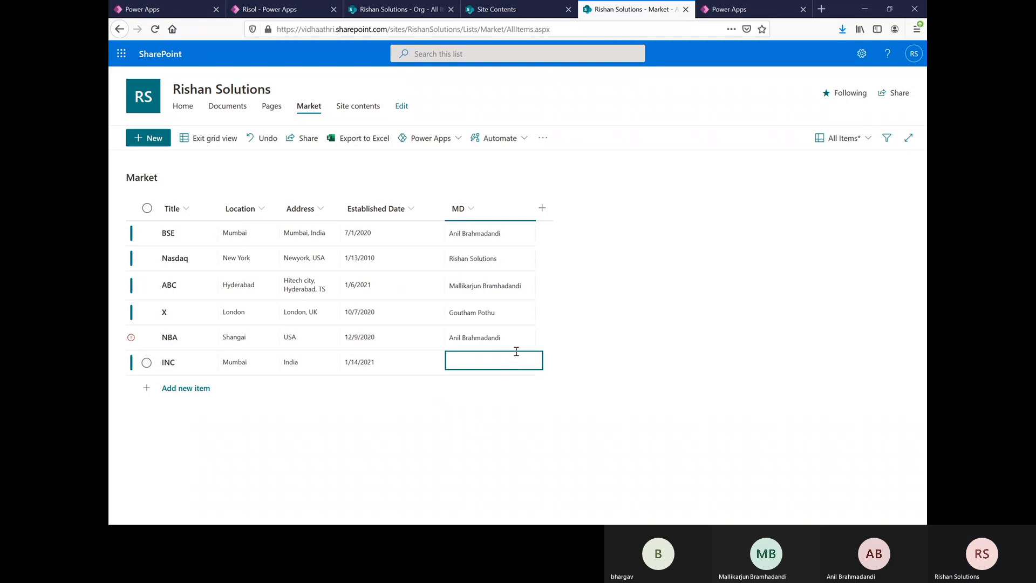
Step: Set the NBA item's MD to a person not yet used in the MD column
{"action": "double_click", "coordinate": [516, 337]}
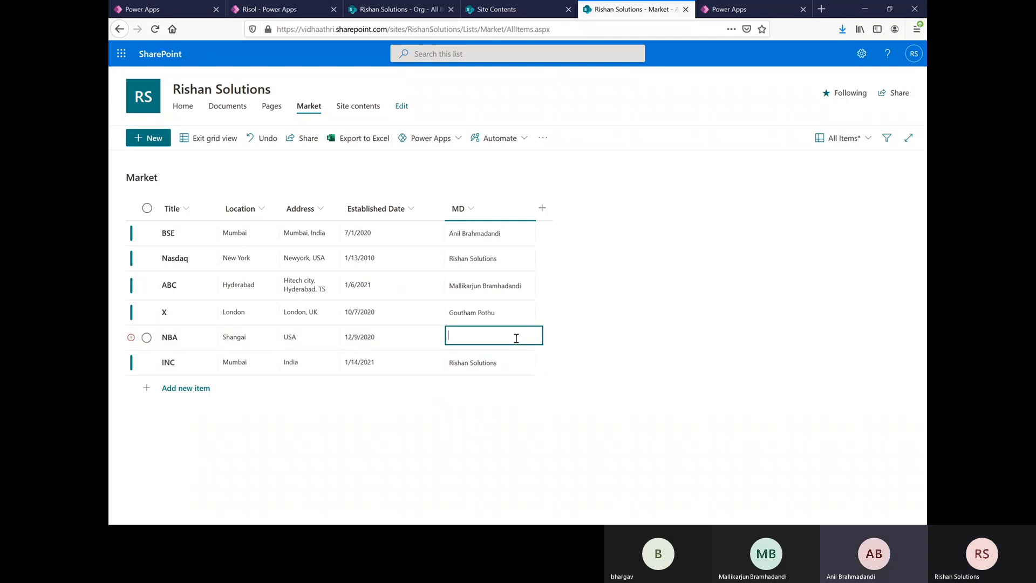
{"action": "type", "text": "badesab"}
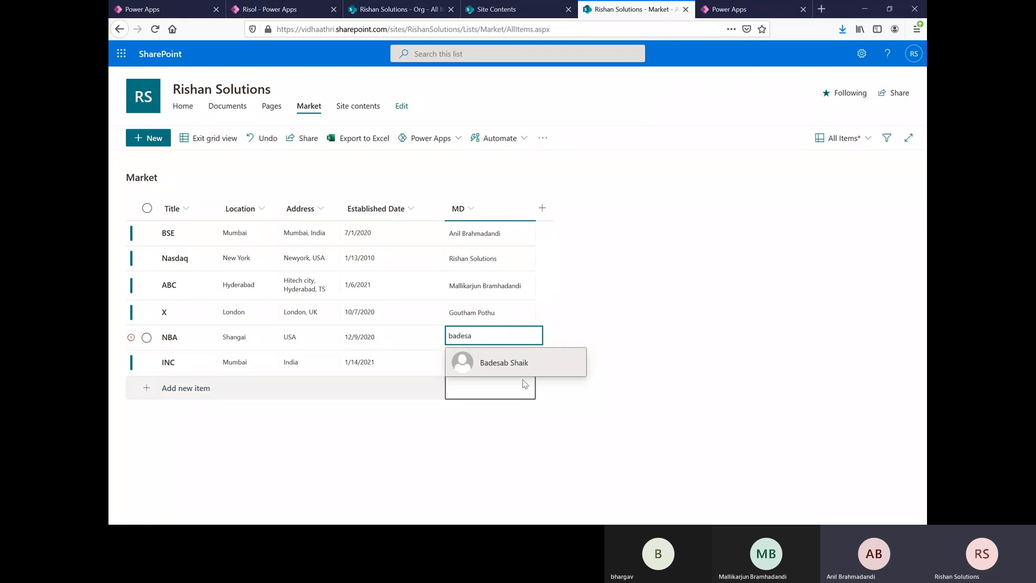
{"action": "left_click", "coordinate": [525, 370]}
Step: Try to delete the INC item from the Market list
{"action": "left_click", "coordinate": [506, 369]}
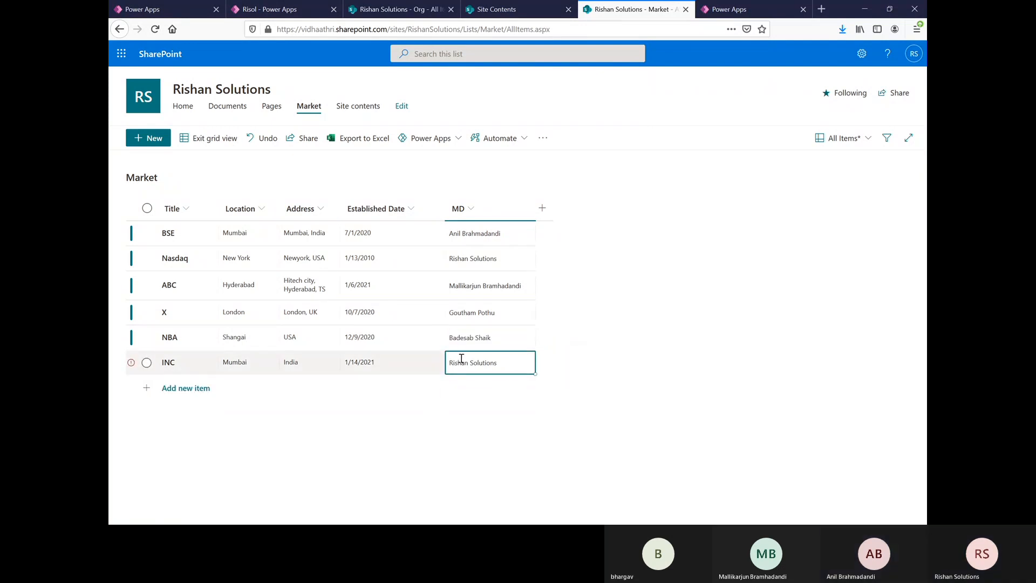
{"action": "left_click", "coordinate": [523, 369]}
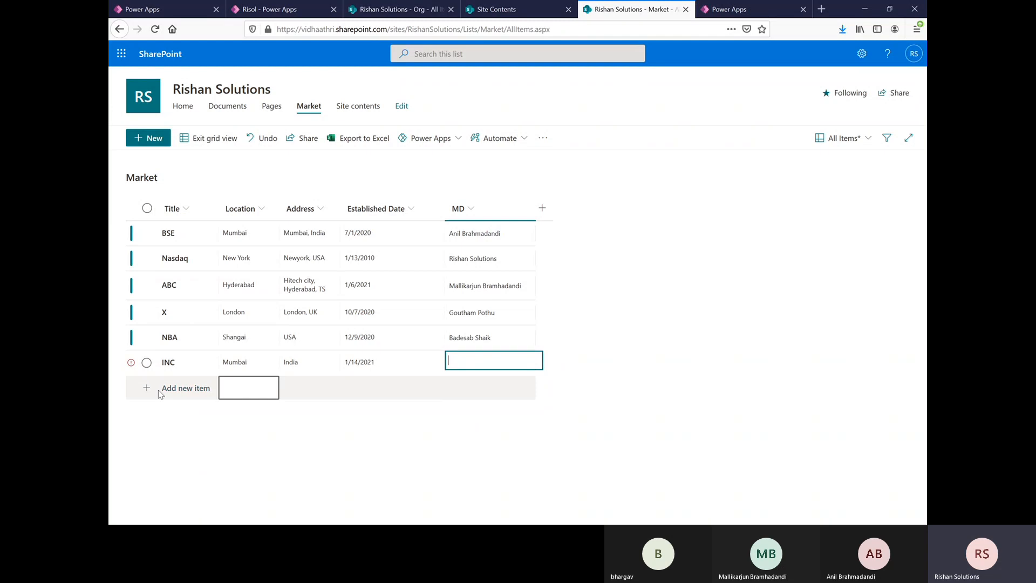
{"action": "left_click", "coordinate": [147, 362]}
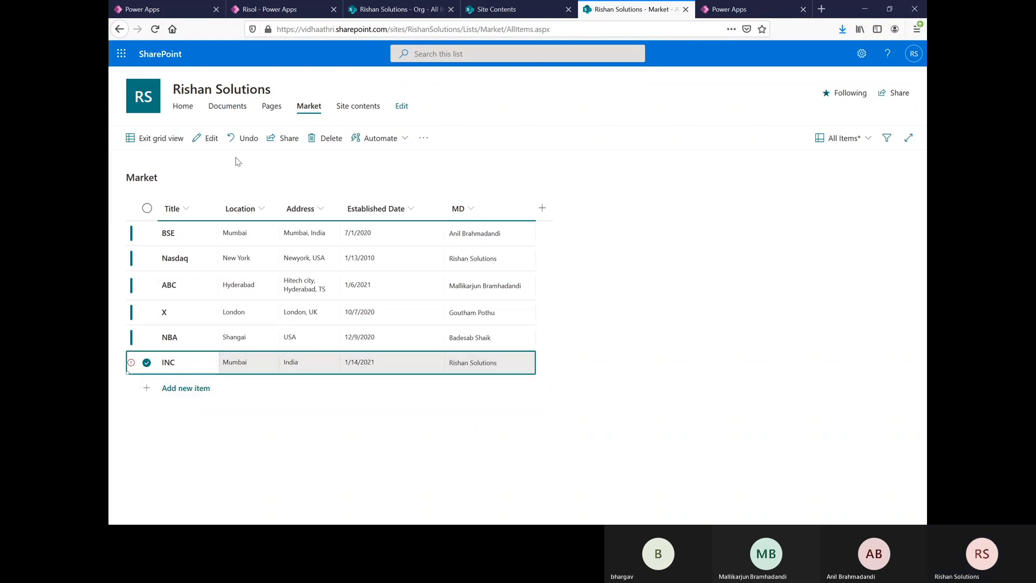
{"action": "left_click", "coordinate": [326, 139]}
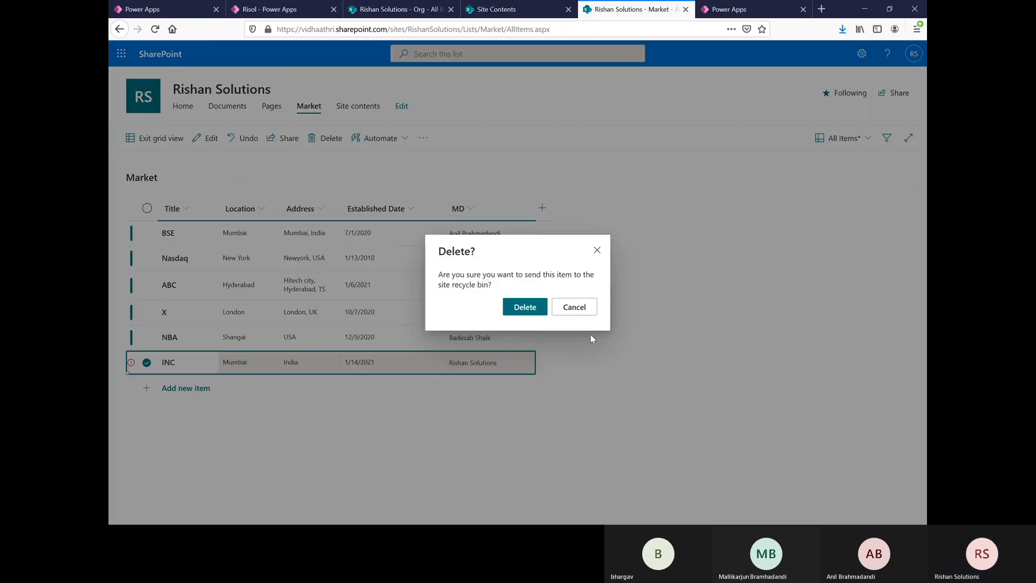
{"action": "left_click", "coordinate": [524, 307]}
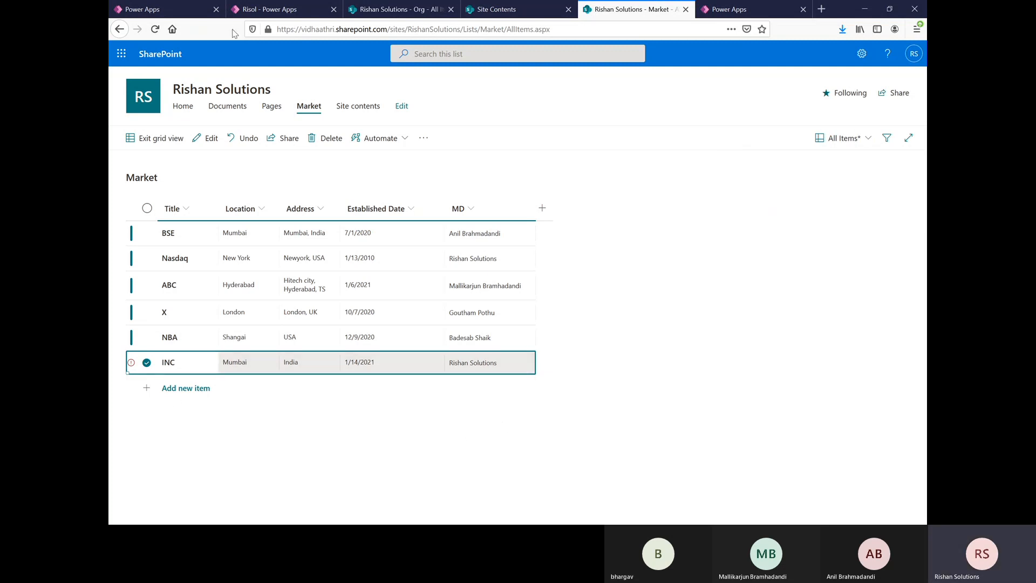
Step: Try to exit the grid view, return to fix the problems and search for a different MD for the INC item
{"action": "left_click", "coordinate": [169, 149]}
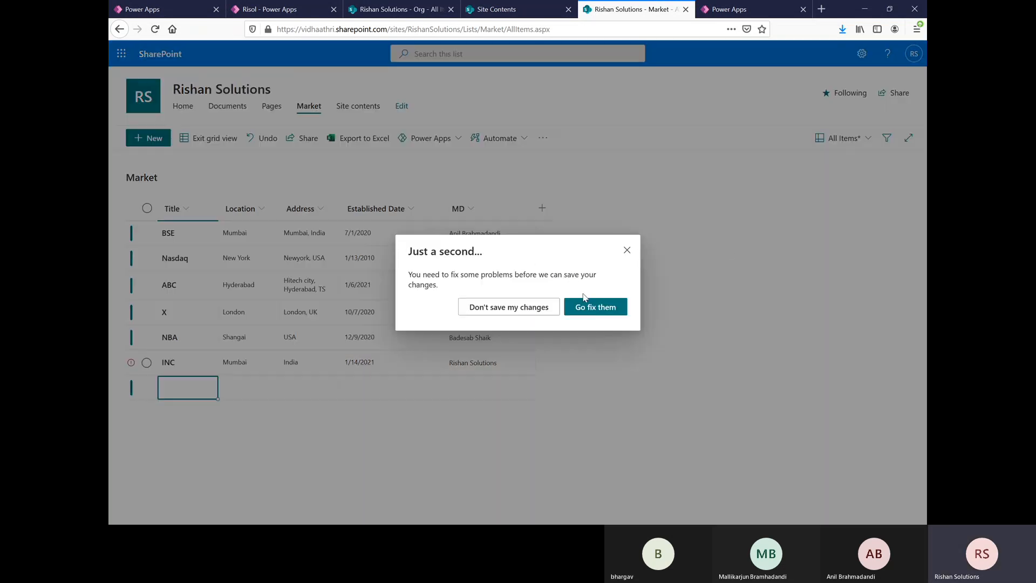
{"action": "left_click", "coordinate": [597, 307]}
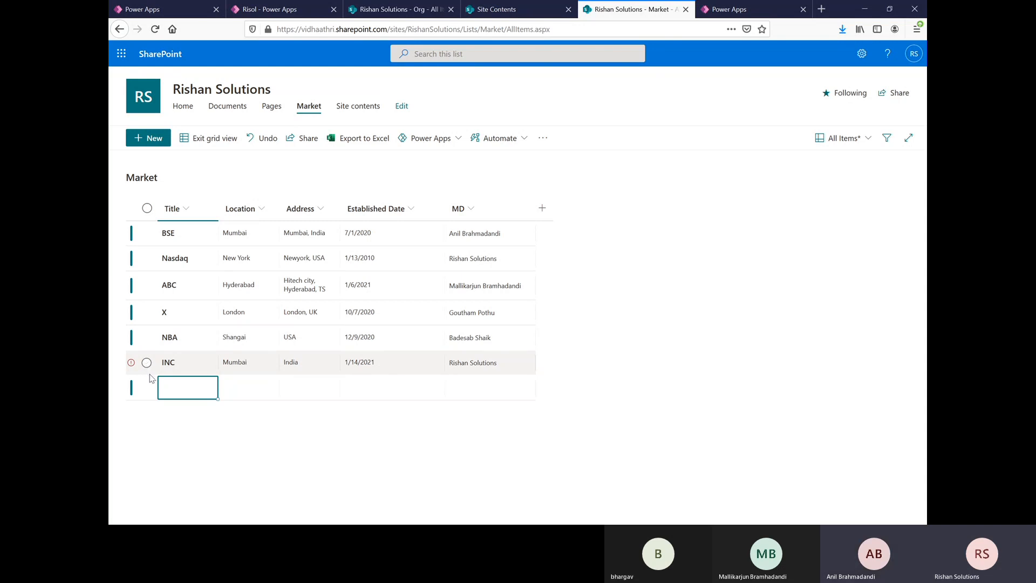
{"action": "left_click", "coordinate": [517, 362]}
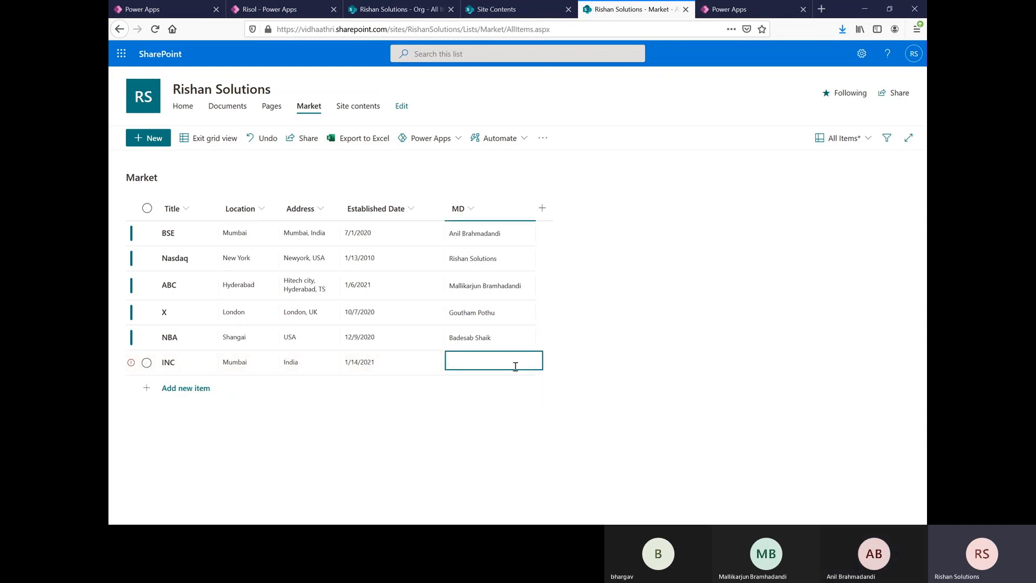
{"action": "type", "text": "bac"}
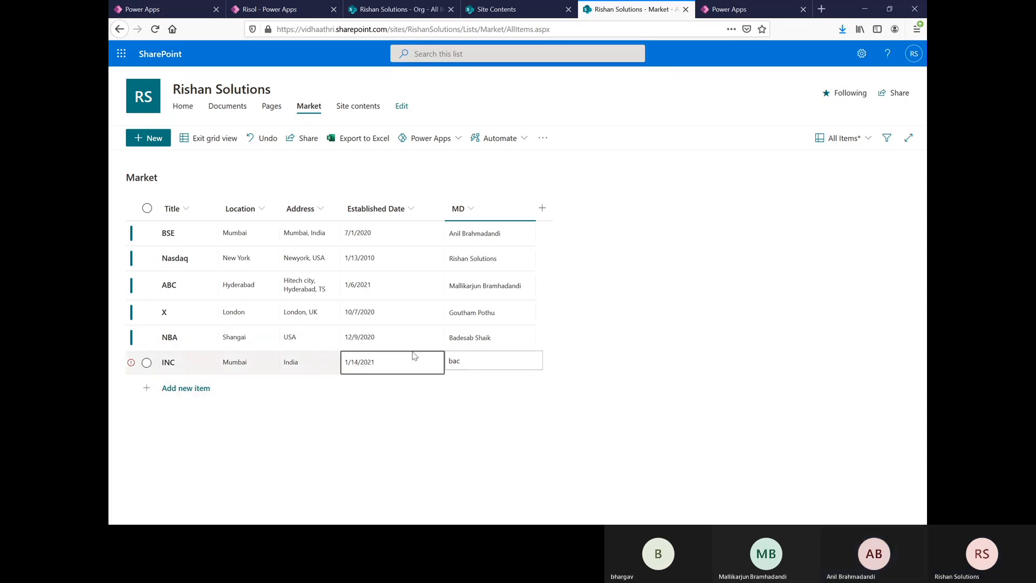
{"action": "left_click", "coordinate": [465, 362]}
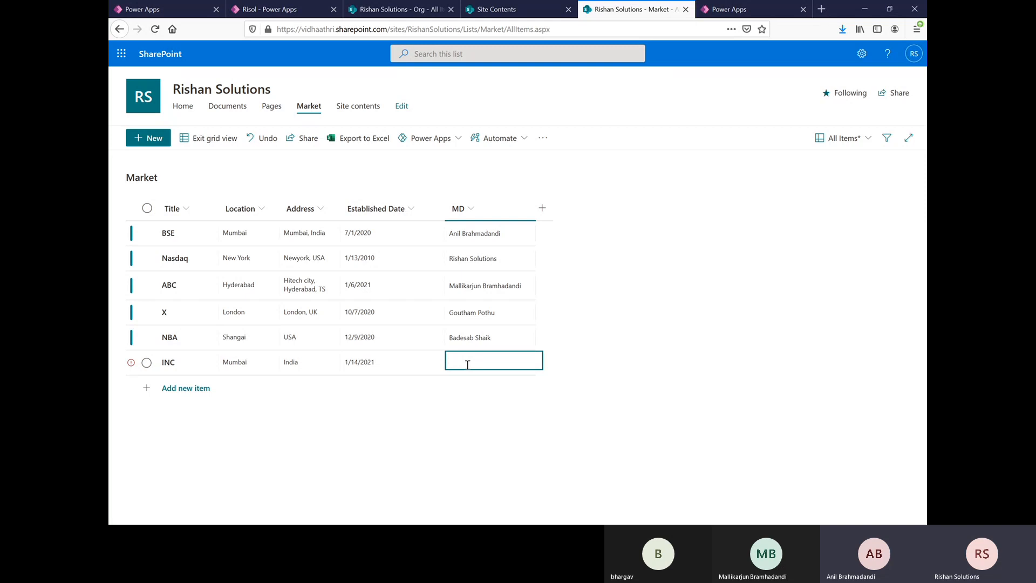
{"action": "left_click", "coordinate": [431, 425]}
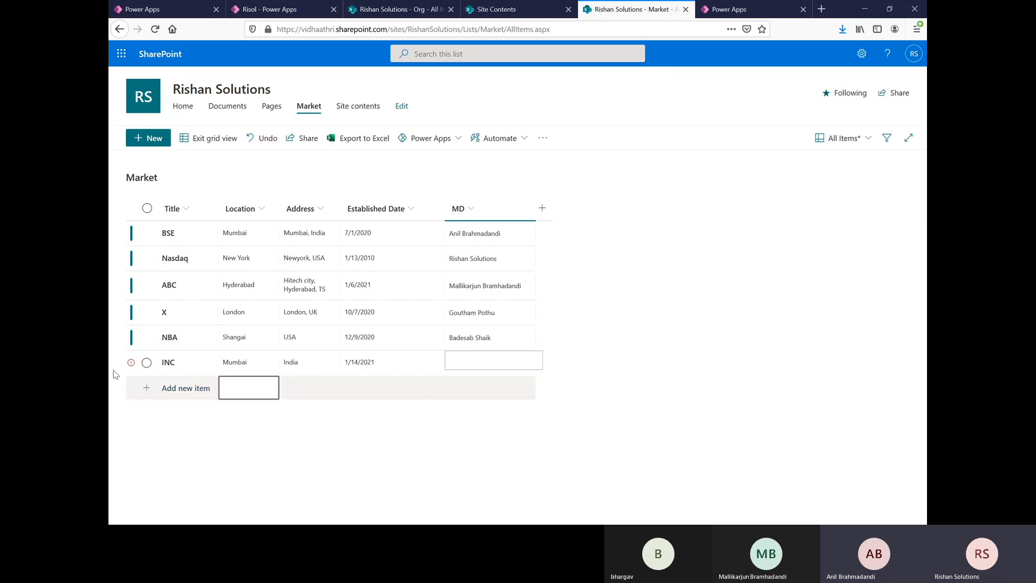
Step: Undo the last change to the NBA item's MD
{"action": "left_click", "coordinate": [147, 364]}
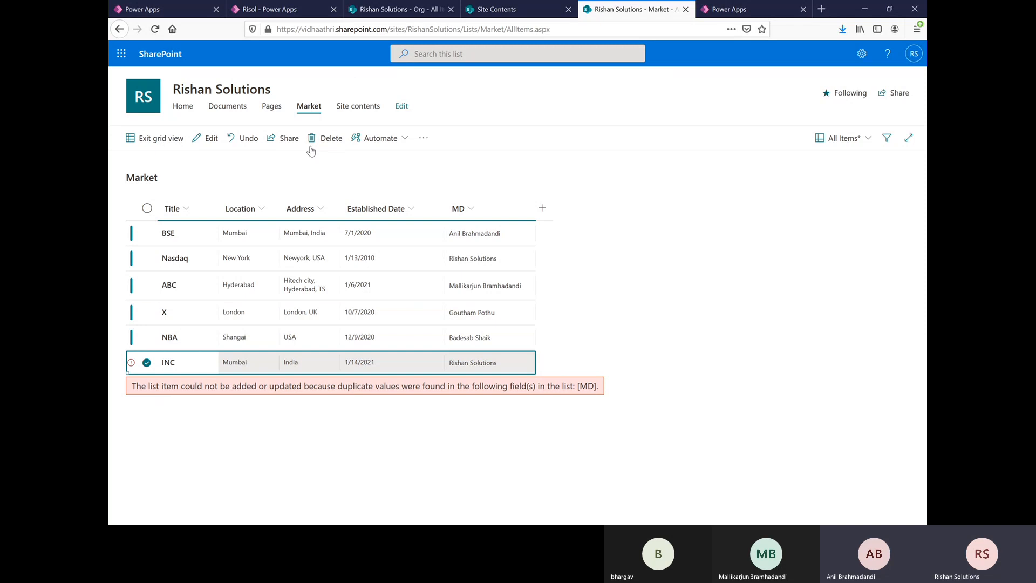
{"action": "left_click", "coordinate": [248, 140]}
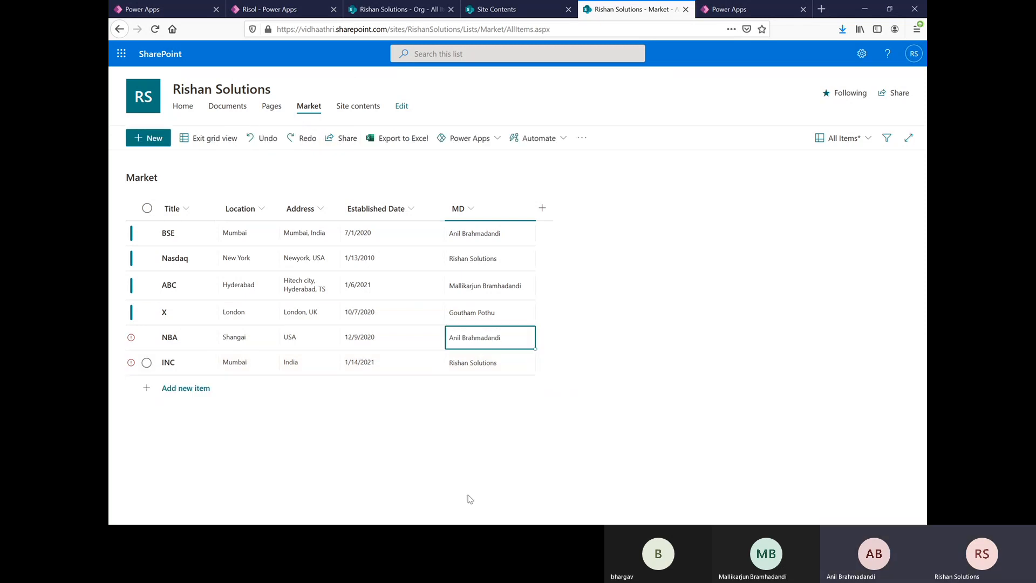
{"action": "left_click", "coordinate": [512, 345]}
{"action": "left_click", "coordinate": [518, 363]}
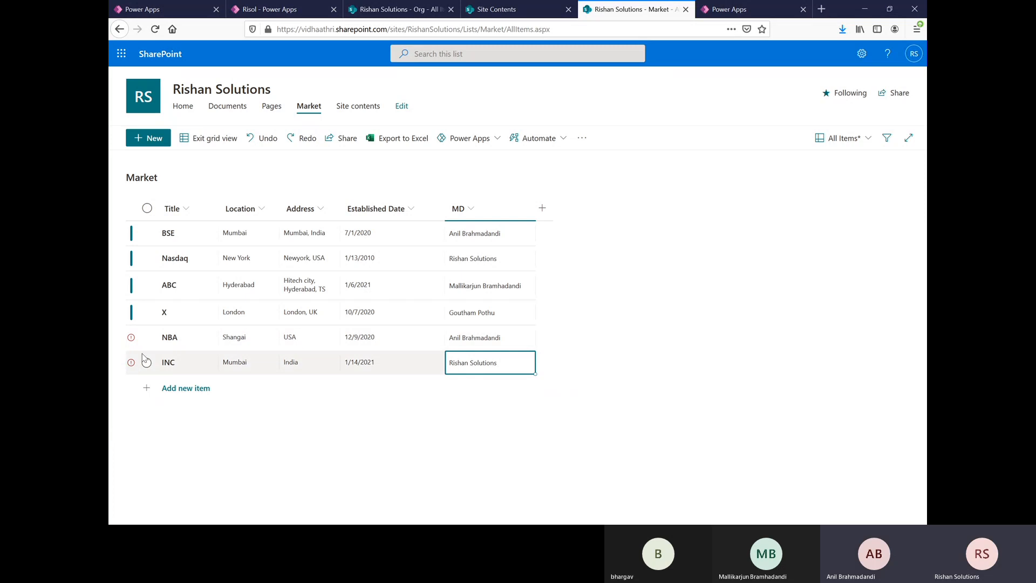
Step: Try to delete the NBA item from the Market list
{"action": "left_click", "coordinate": [146, 337]}
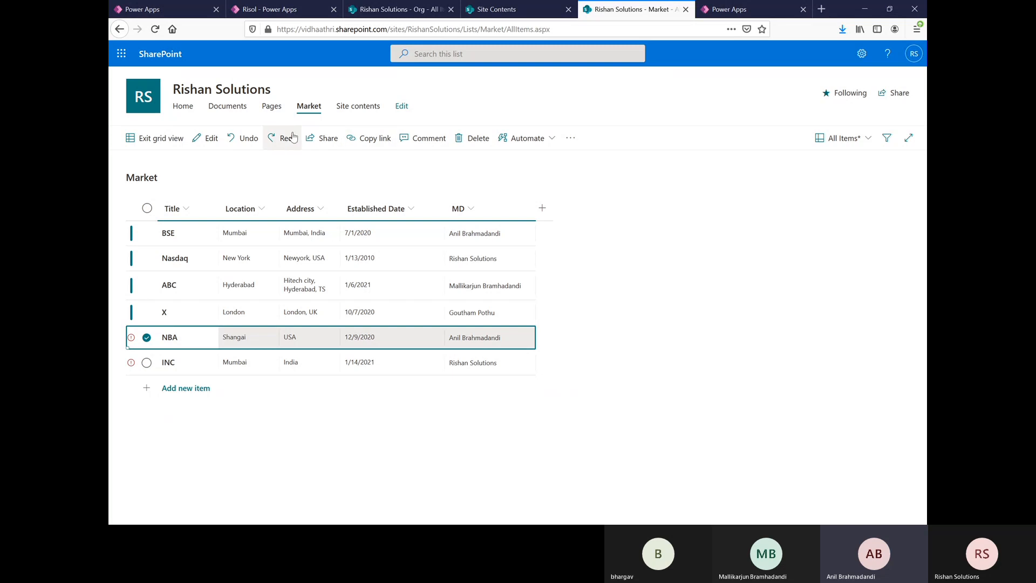
{"action": "left_click", "coordinate": [474, 139]}
{"action": "left_click", "coordinate": [510, 308]}
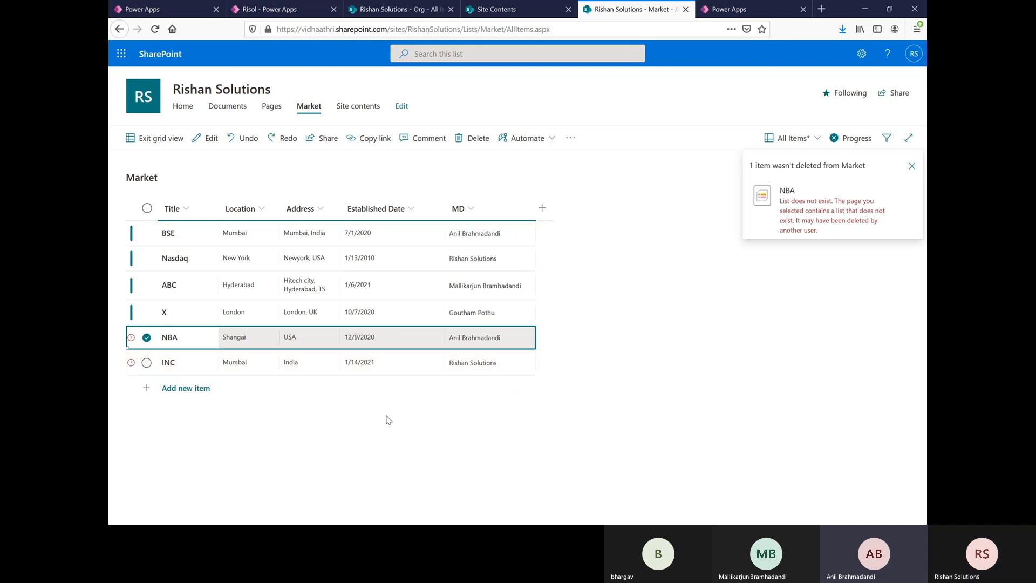
Step: Replace the NBA item's MD with a colleague who is not assigned to any other item
{"action": "left_click", "coordinate": [507, 363]}
{"action": "key", "text": "BackSpace"}
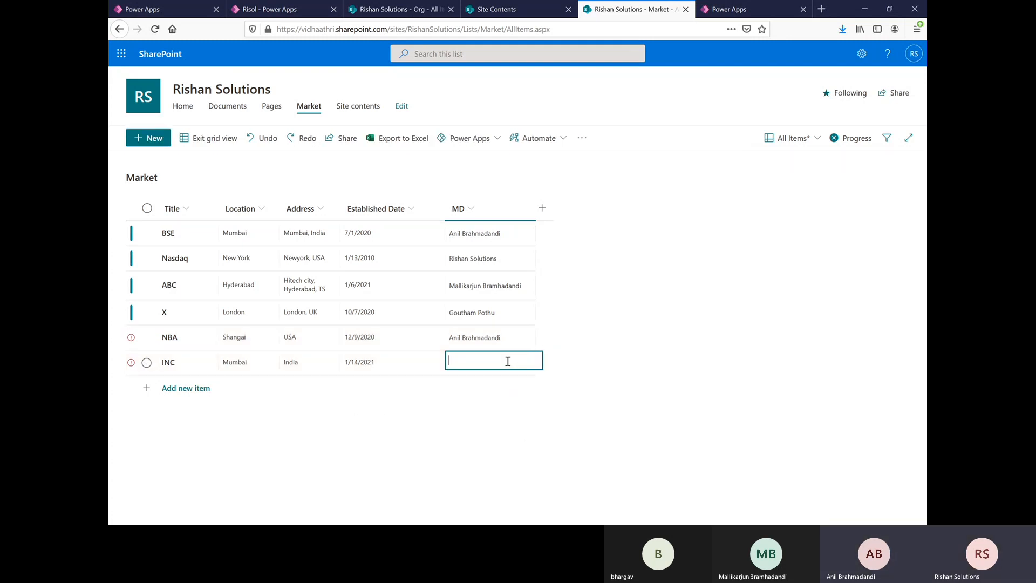
{"action": "left_click", "coordinate": [510, 336]}
{"action": "key", "text": "BackSpace"}
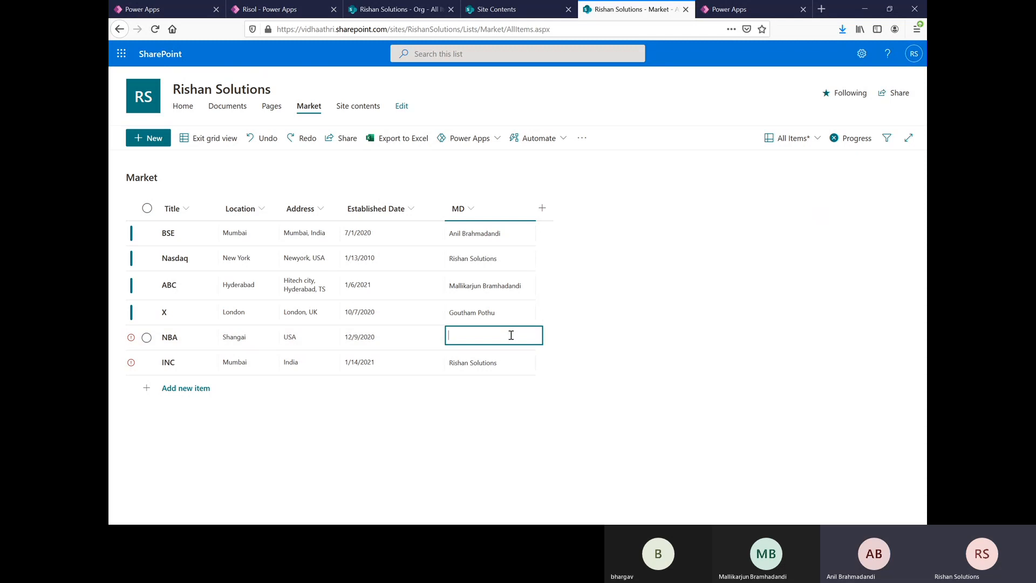
{"action": "type", "text": "badesa"}
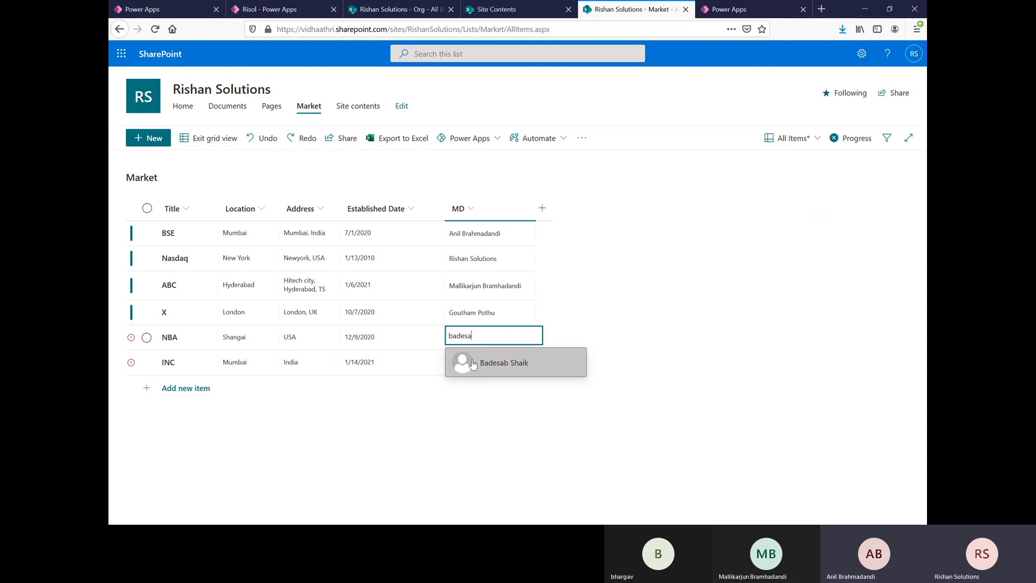
{"action": "key", "text": "Return"}
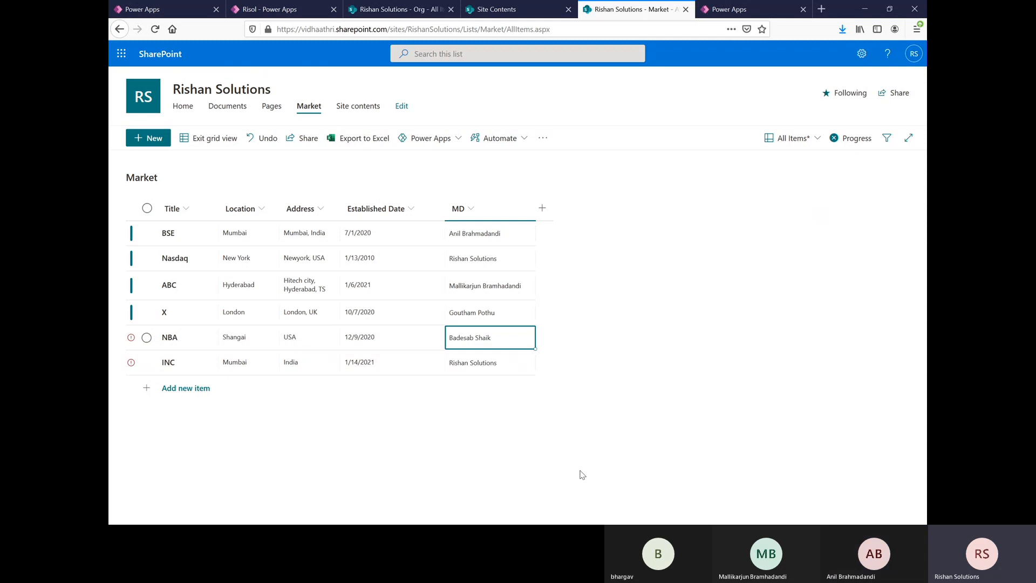
Step: Try to set the INC item's MD to abc and check the error on its row
{"action": "left_click", "coordinate": [522, 361]}
{"action": "left_click", "coordinate": [521, 362]}
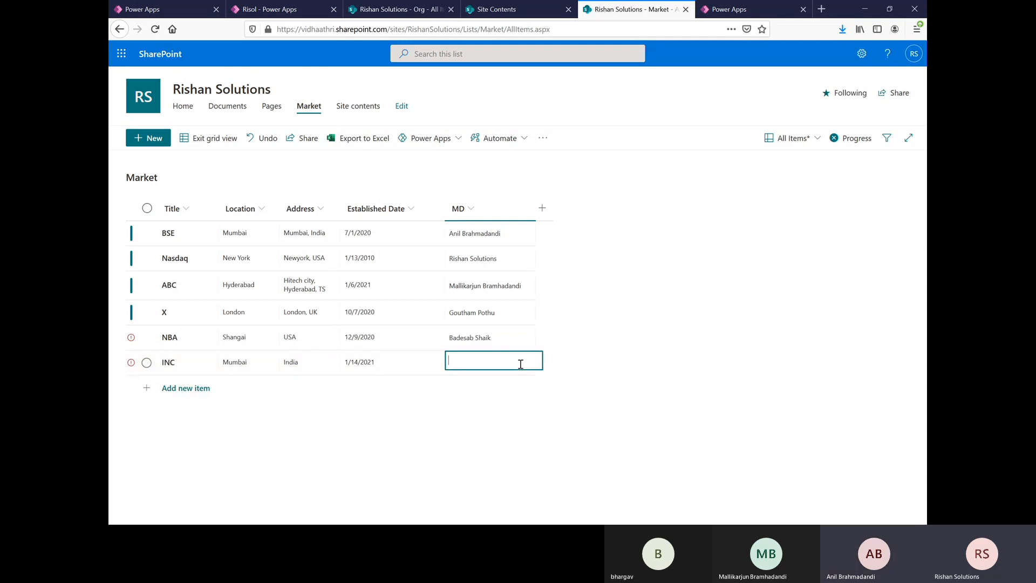
{"action": "type", "text": "abc"}
{"action": "left_click", "coordinate": [545, 427]}
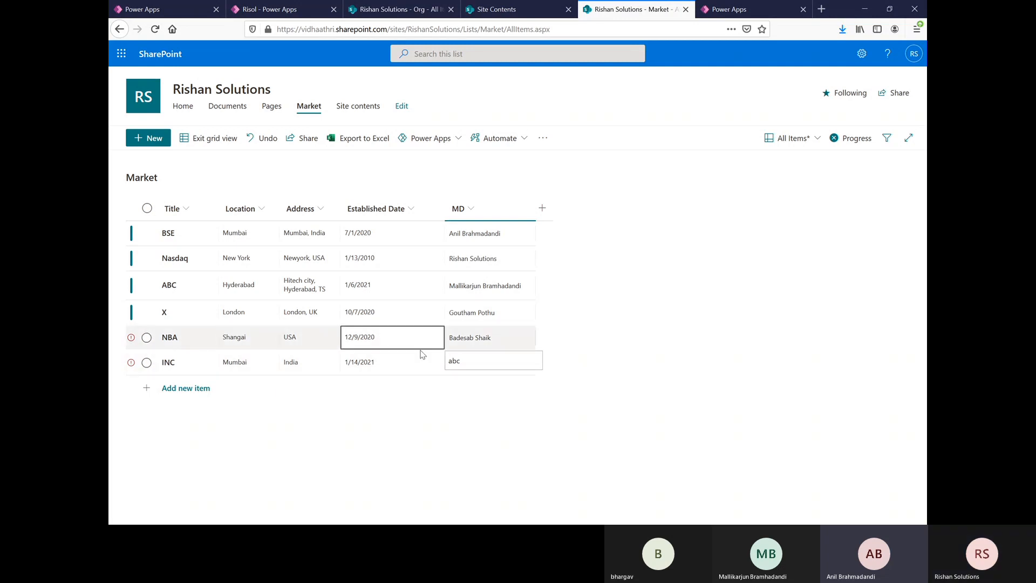
{"action": "mouse_move", "coordinate": [132, 340]}
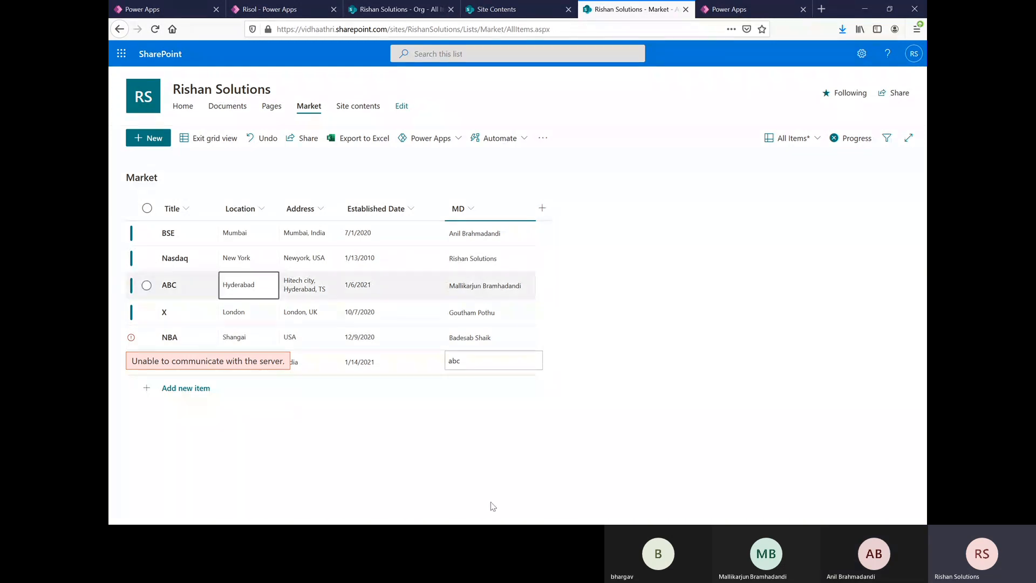
Step: Try to reload and reopen the Market list page
{"action": "left_click", "coordinate": [154, 29]}
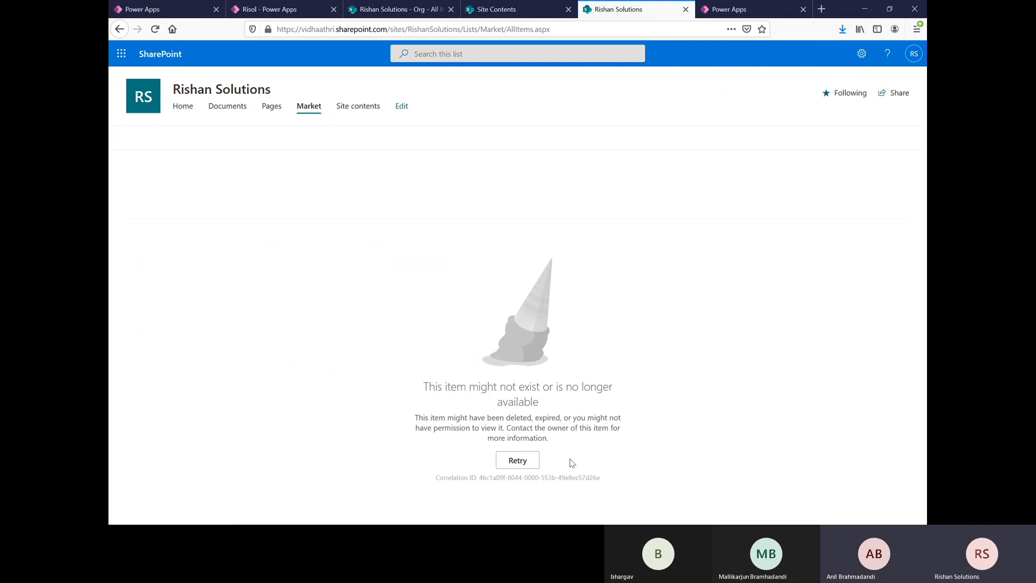
{"action": "left_click", "coordinate": [509, 461]}
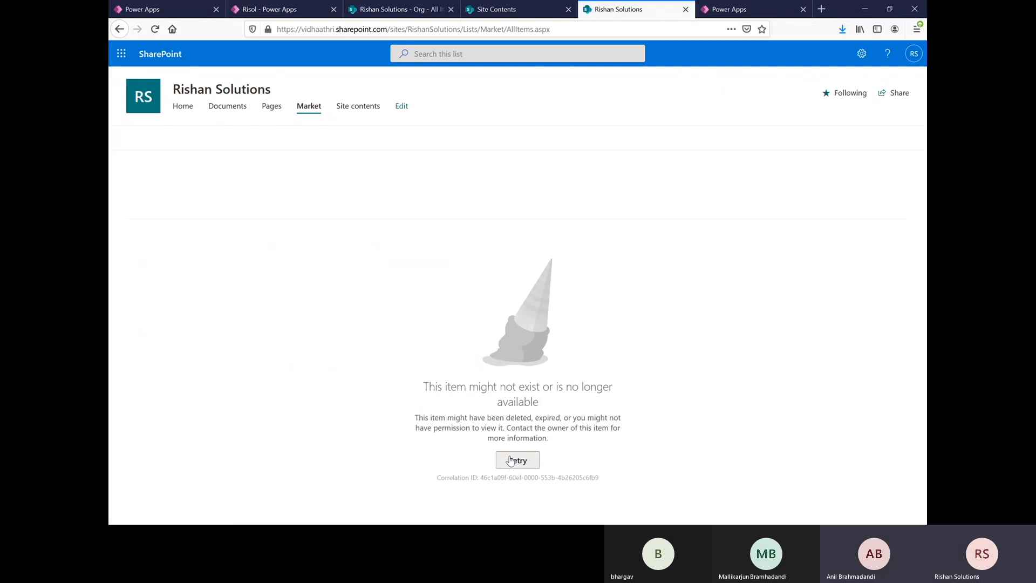
{"action": "left_click", "coordinate": [509, 461]}
{"action": "left_click", "coordinate": [509, 461]}
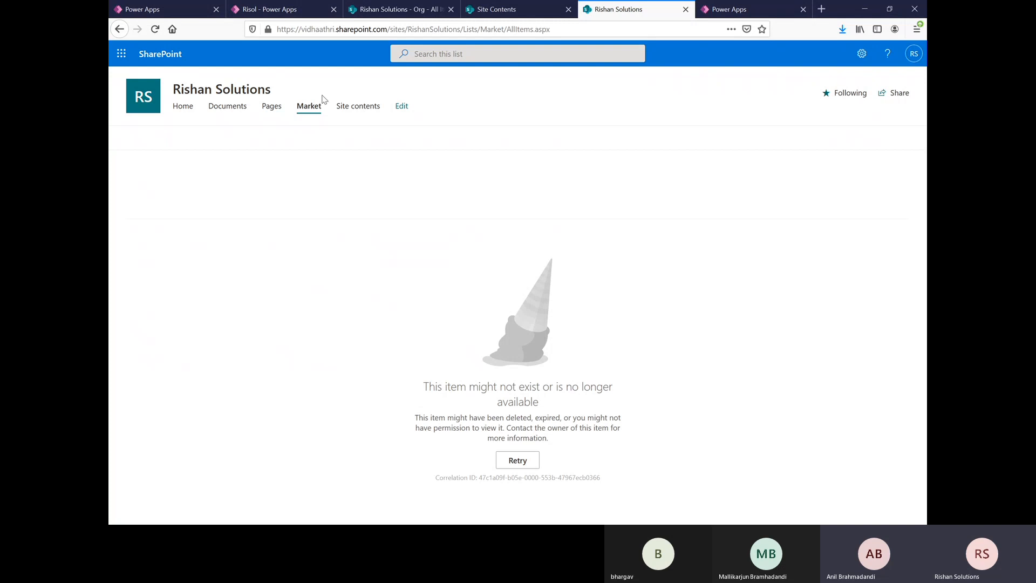
{"action": "left_click", "coordinate": [310, 106]}
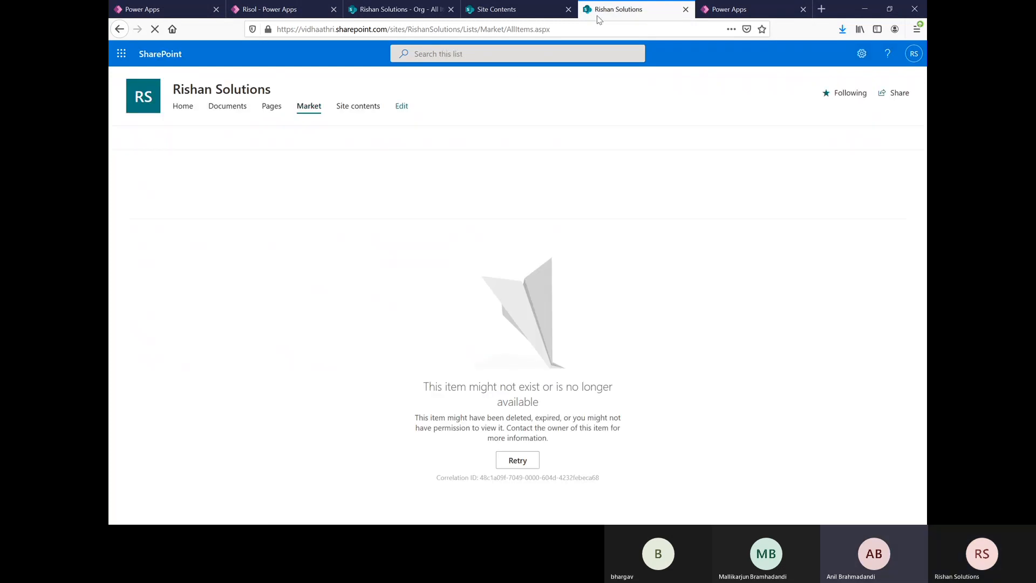
{"action": "left_click", "coordinate": [580, 30]}
{"action": "key", "text": "Return"}
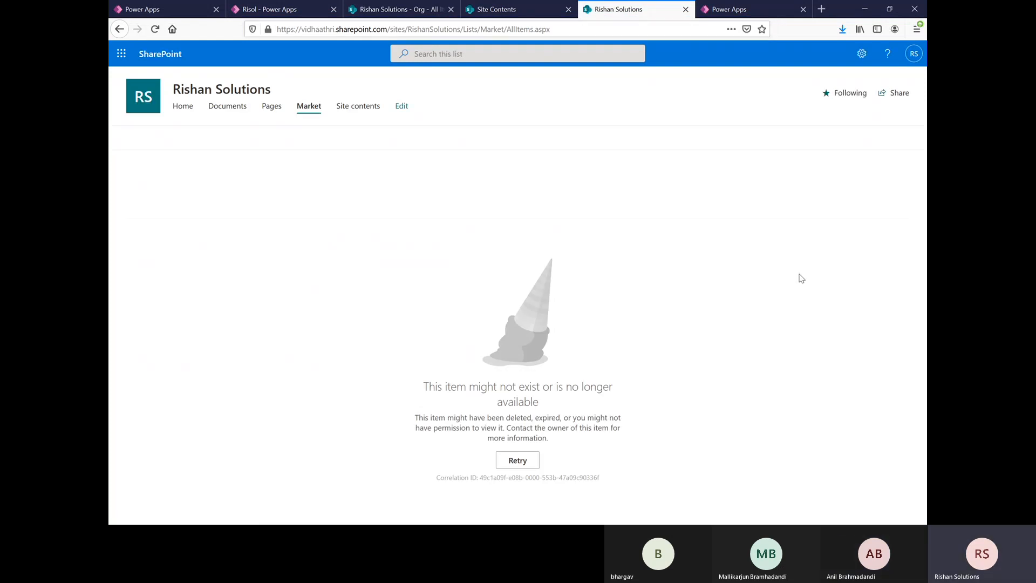
Step: Open the site contents, refresh the page and check for the Market list
{"action": "left_click", "coordinate": [861, 53]}
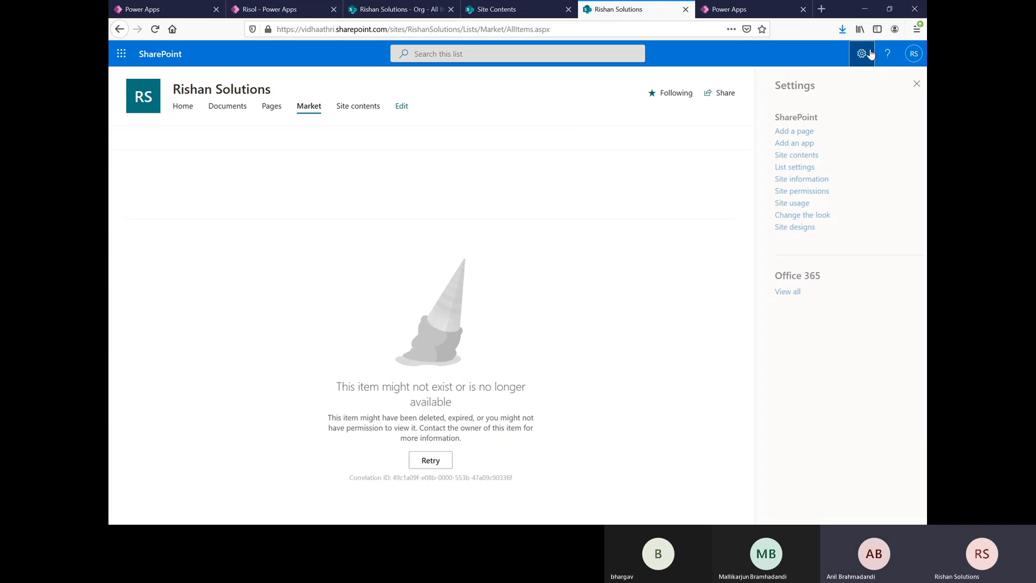
{"action": "left_click", "coordinate": [785, 155]}
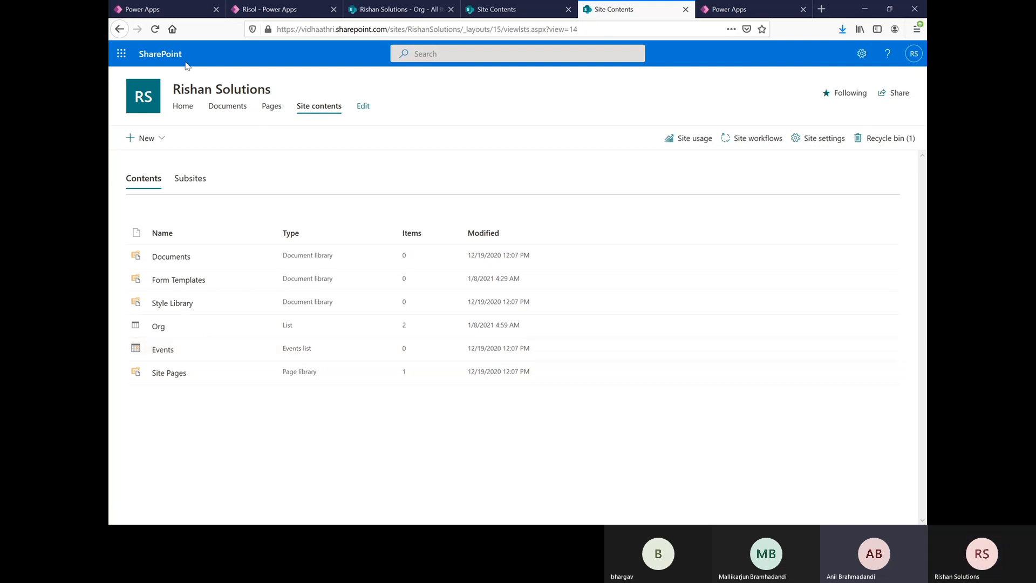
{"action": "left_click", "coordinate": [155, 29]}
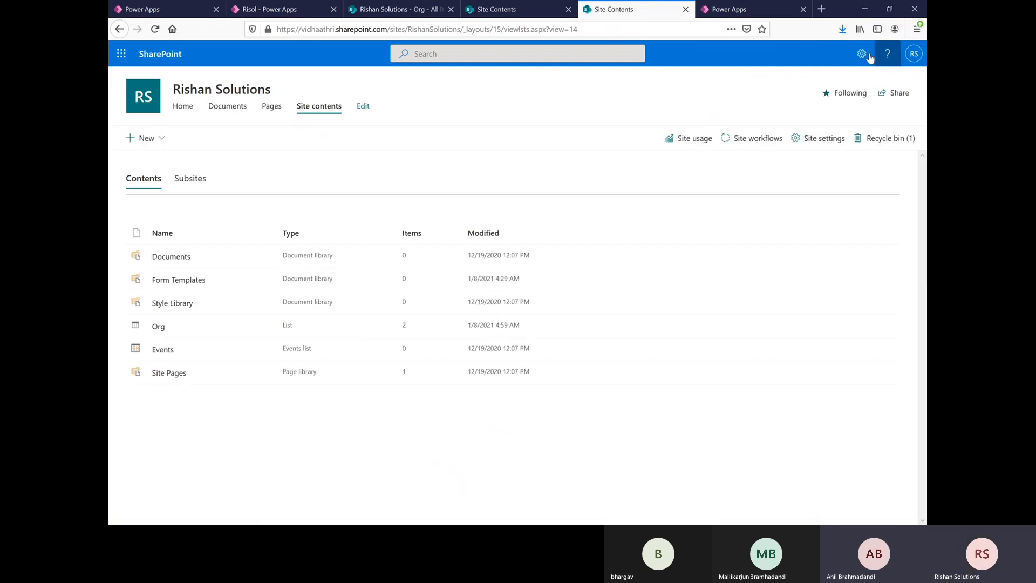
Step: Restore the deleted Market list from the site collection's recycle bin and open it from the site contents
{"action": "left_click", "coordinate": [868, 54]}
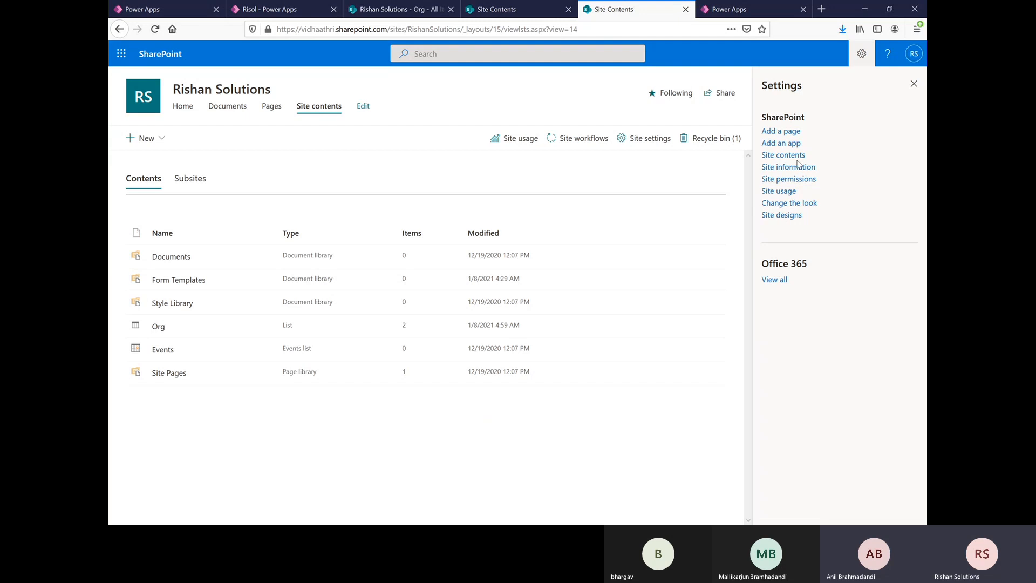
{"action": "left_click", "coordinate": [796, 167]}
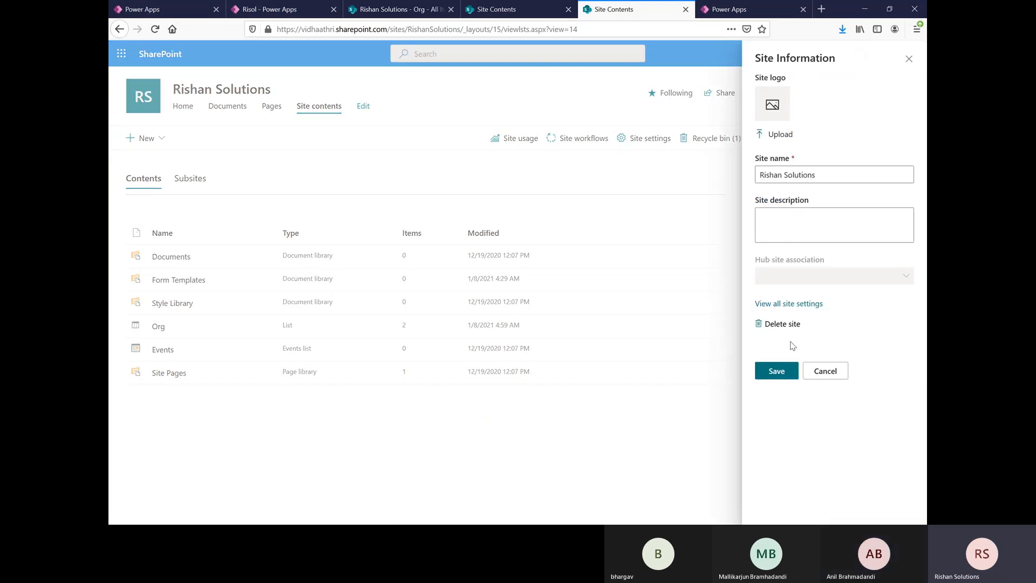
{"action": "left_click", "coordinate": [788, 303]}
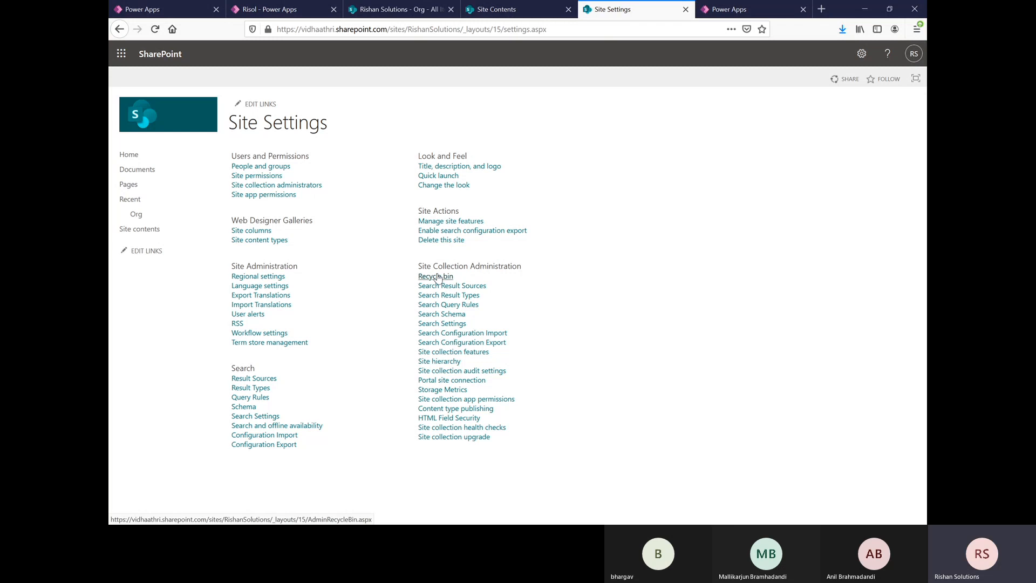
{"action": "left_click", "coordinate": [437, 276]}
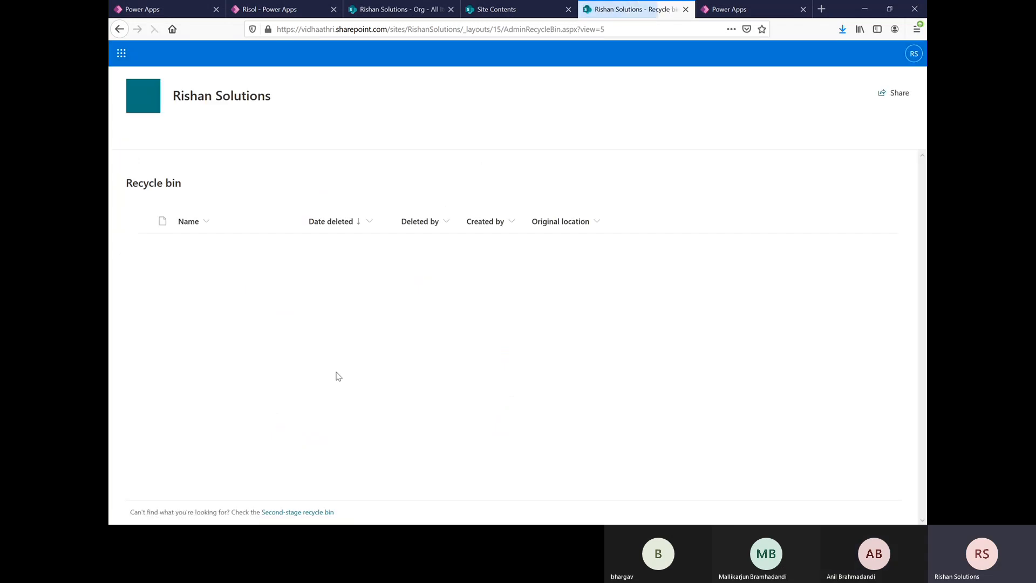
{"action": "left_click", "coordinate": [139, 244]}
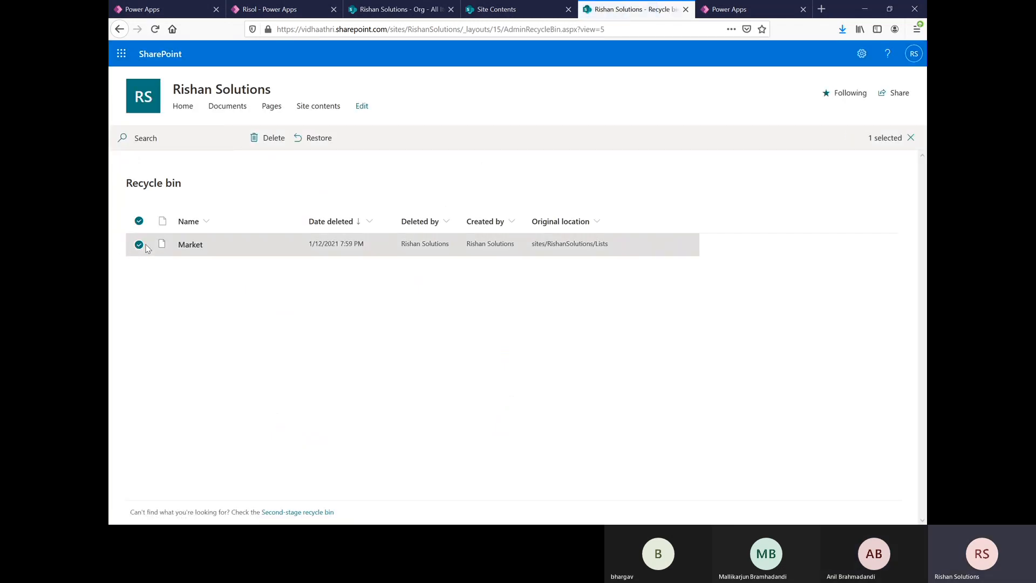
{"action": "left_click", "coordinate": [303, 139]}
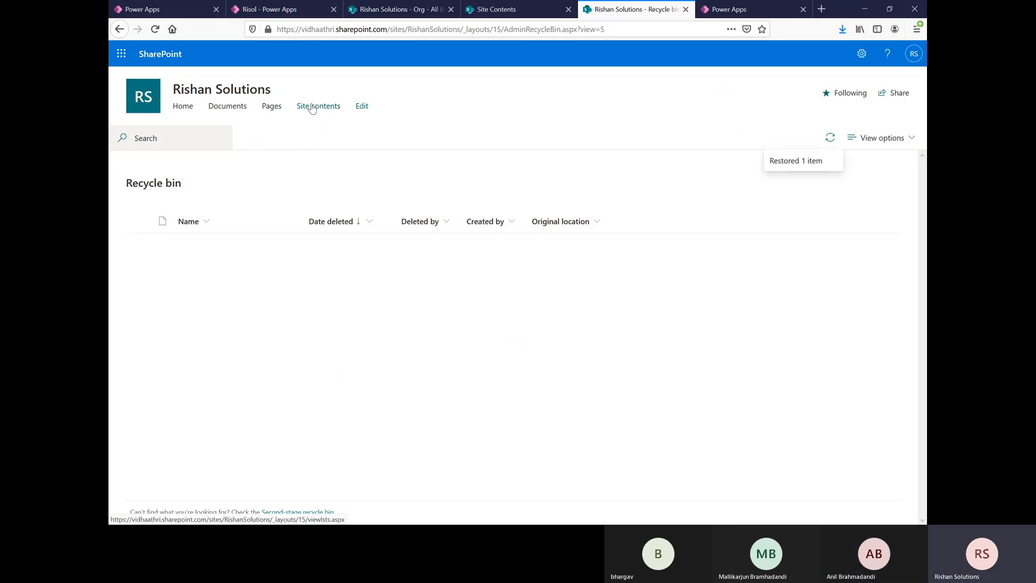
{"action": "left_click", "coordinate": [316, 106]}
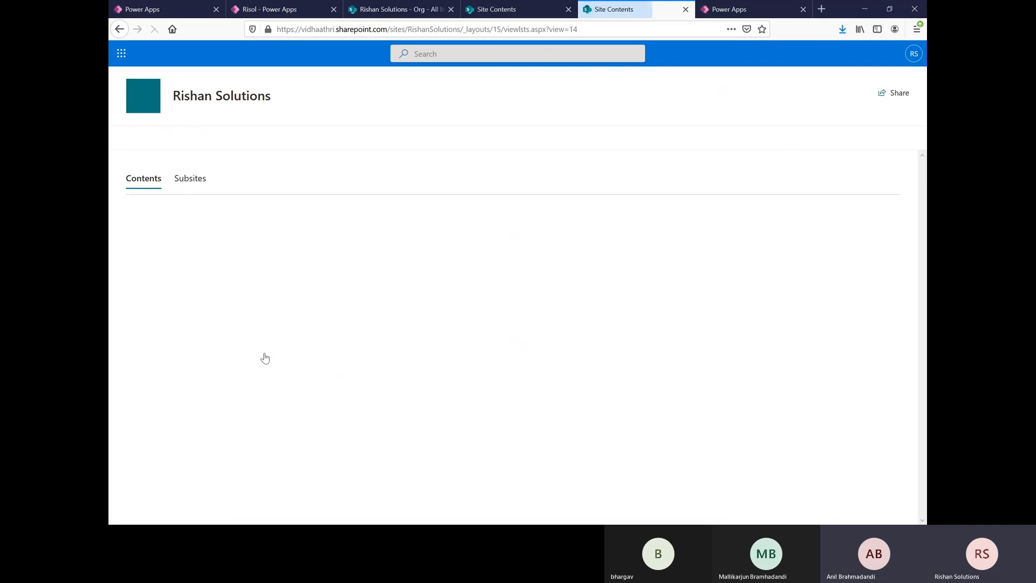
{"action": "left_click", "coordinate": [165, 327]}
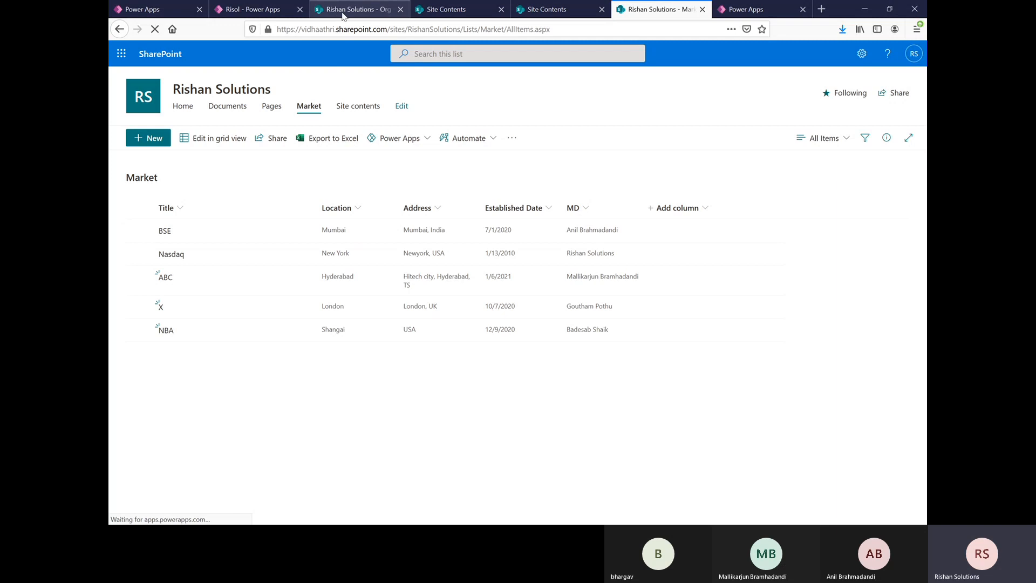
Step: Switch to the Risol app in Power Apps and refresh its Market data source
{"action": "left_click", "coordinate": [261, 12]}
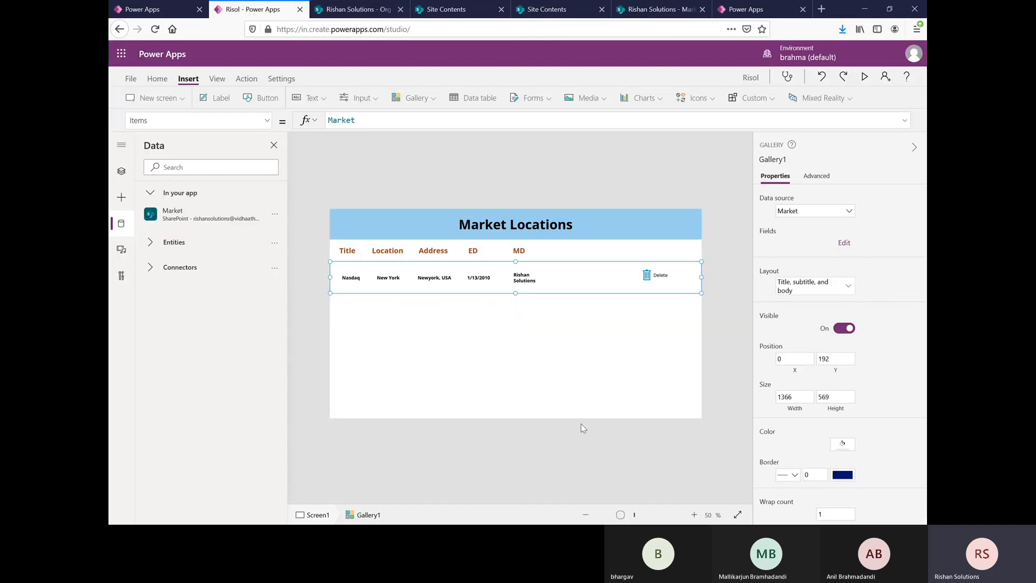
{"action": "left_click", "coordinate": [438, 257]}
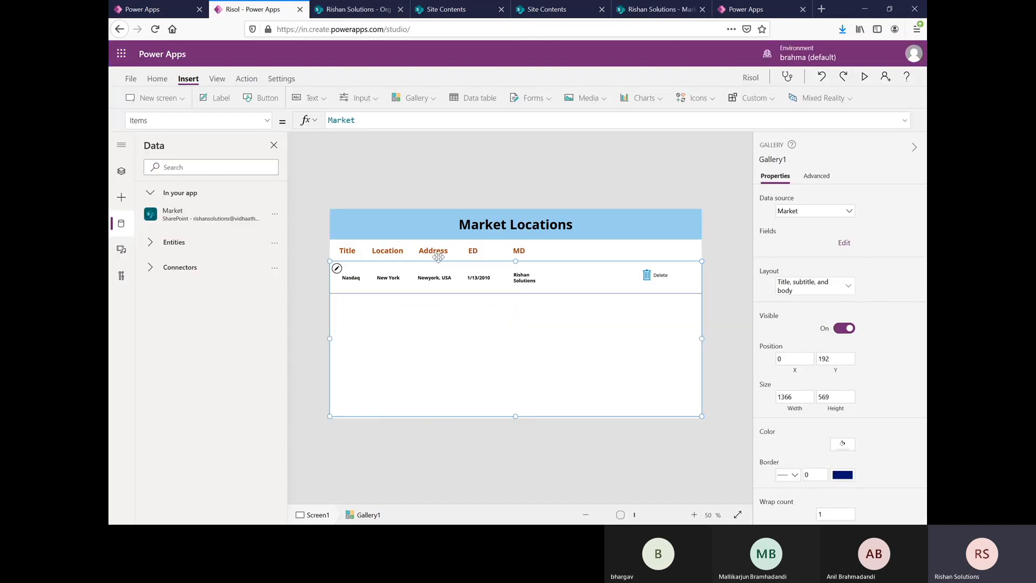
{"action": "left_click", "coordinate": [276, 213]}
{"action": "left_click", "coordinate": [294, 250]}
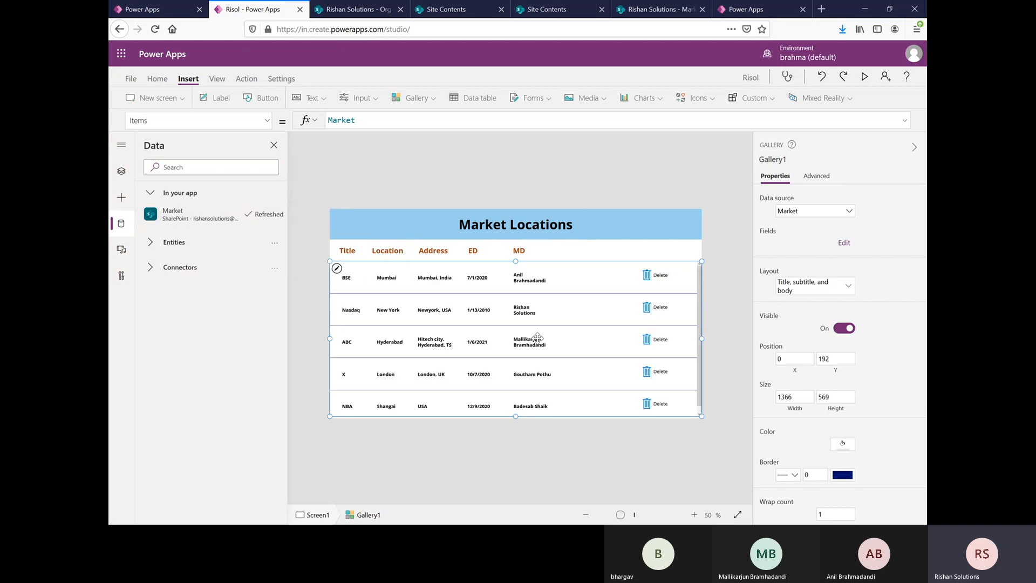
Step: Nudge the Title and Location header labels down toward the gallery
{"action": "left_click", "coordinate": [354, 253]}
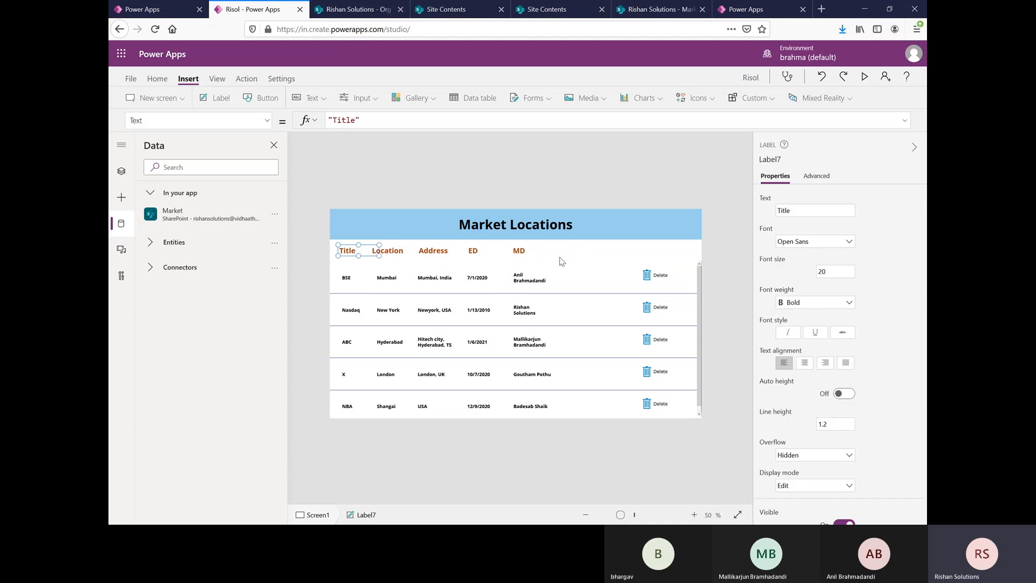
{"action": "key", "text": "Down"}
{"action": "key", "text": "Down"}
{"action": "left_click", "coordinate": [384, 251]}
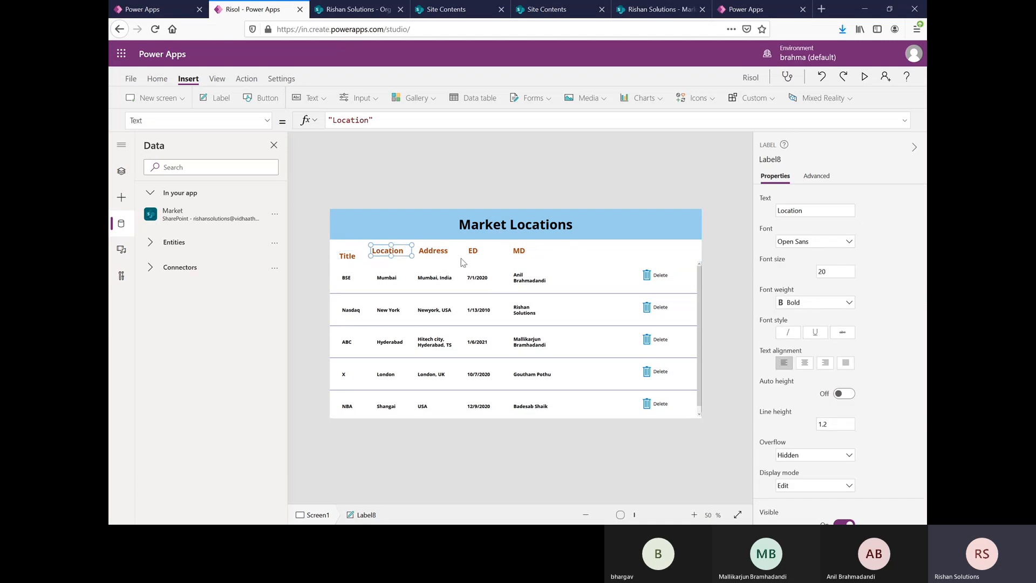
{"action": "key", "text": "Down"}
{"action": "key", "text": "Down"}
Step: Nudge the Address, ED and MD header labels down toward the gallery rows
{"action": "left_click", "coordinate": [433, 253]}
{"action": "key", "text": "Down"}
{"action": "key", "text": "Down"}
{"action": "key", "text": "Down"}
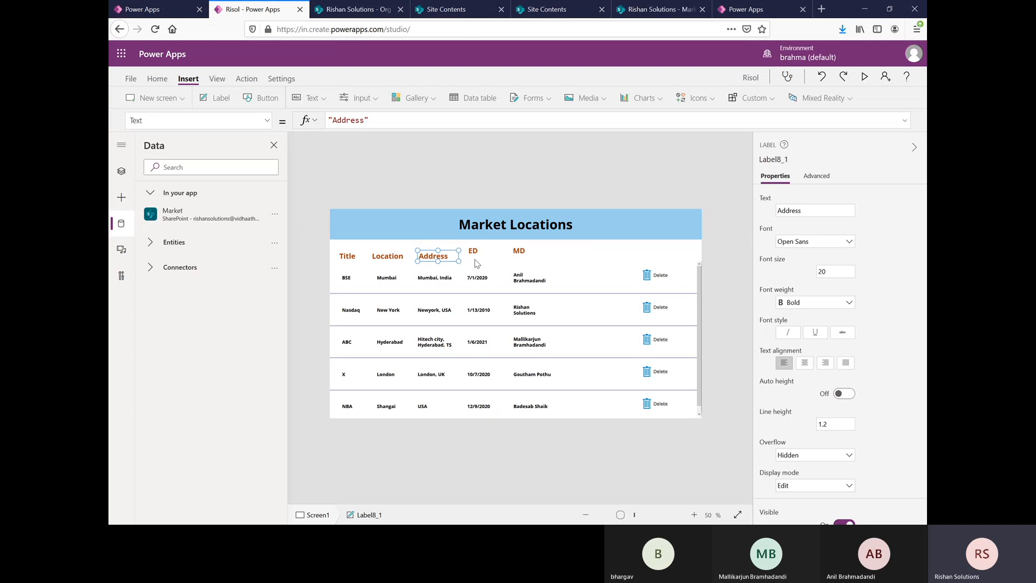
{"action": "left_click", "coordinate": [473, 251]}
{"action": "key", "text": "Down"}
{"action": "key", "text": "Down"}
{"action": "key", "text": "Down"}
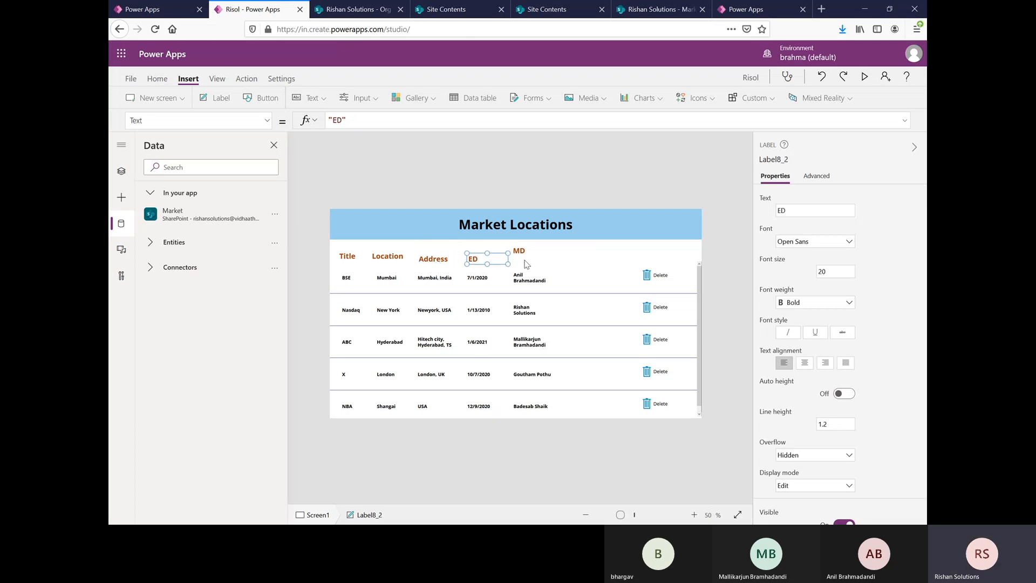
{"action": "left_click", "coordinate": [520, 251]}
Step: Lower the Location and Title header labels further to line them up with the MD header
{"action": "key", "text": "Down"}
{"action": "key", "text": "Down"}
{"action": "key", "text": "Down"}
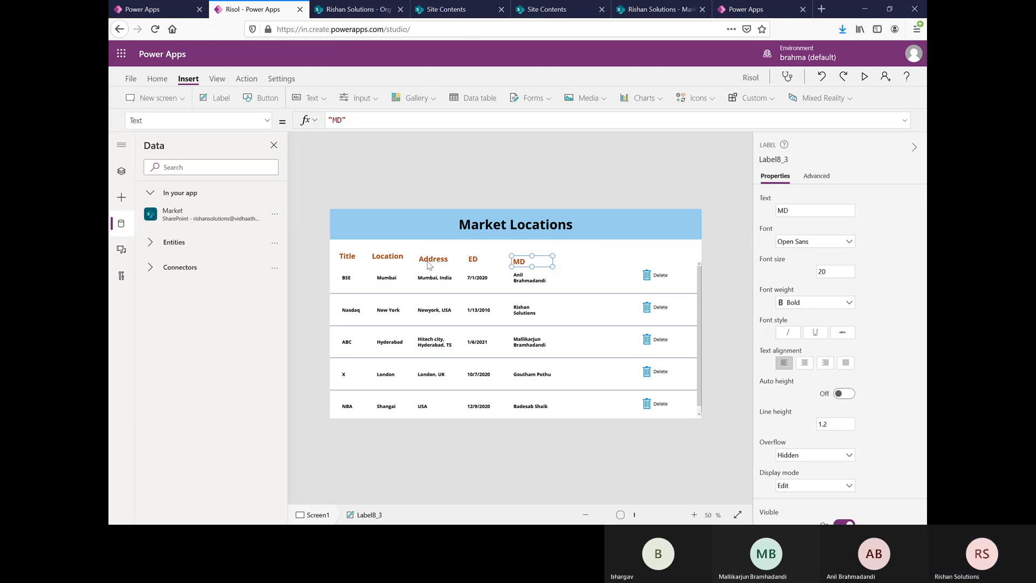
{"action": "left_click", "coordinate": [398, 259]}
{"action": "key", "text": "Down"}
{"action": "key", "text": "Down"}
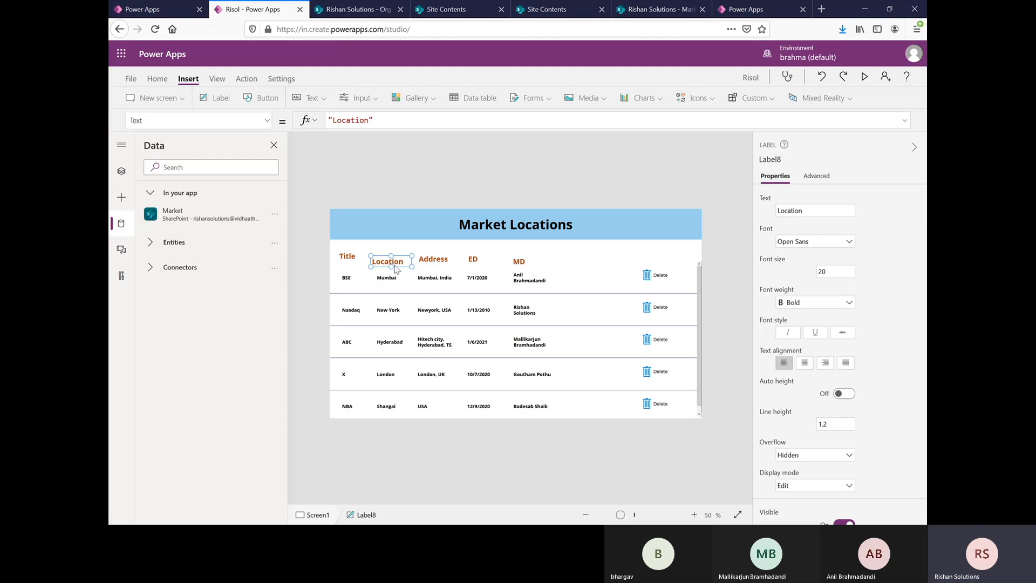
{"action": "left_click", "coordinate": [356, 257]}
{"action": "key", "text": "Down"}
{"action": "key", "text": "Down"}
{"action": "key", "text": "Down"}
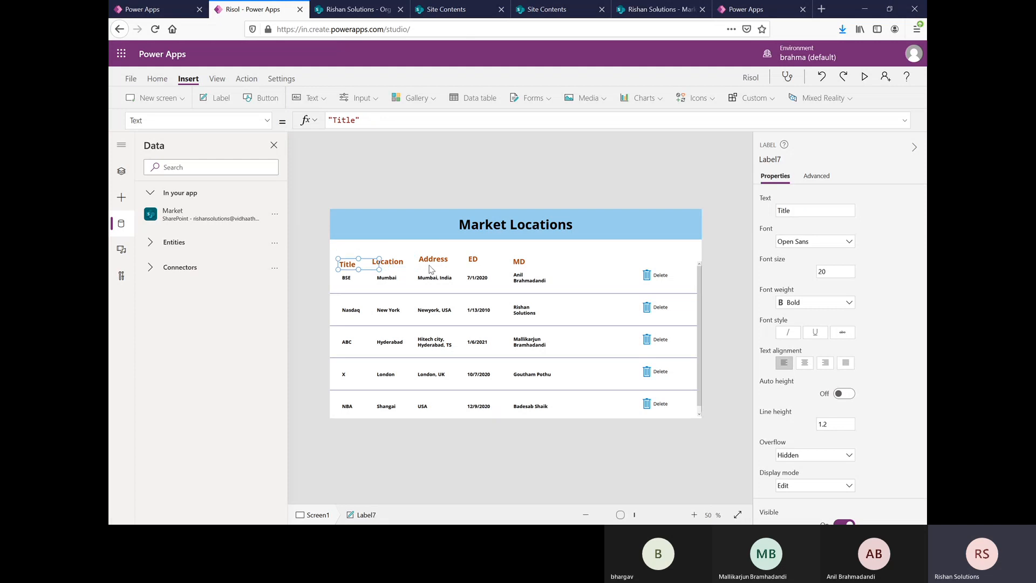
{"action": "key", "text": "Up"}
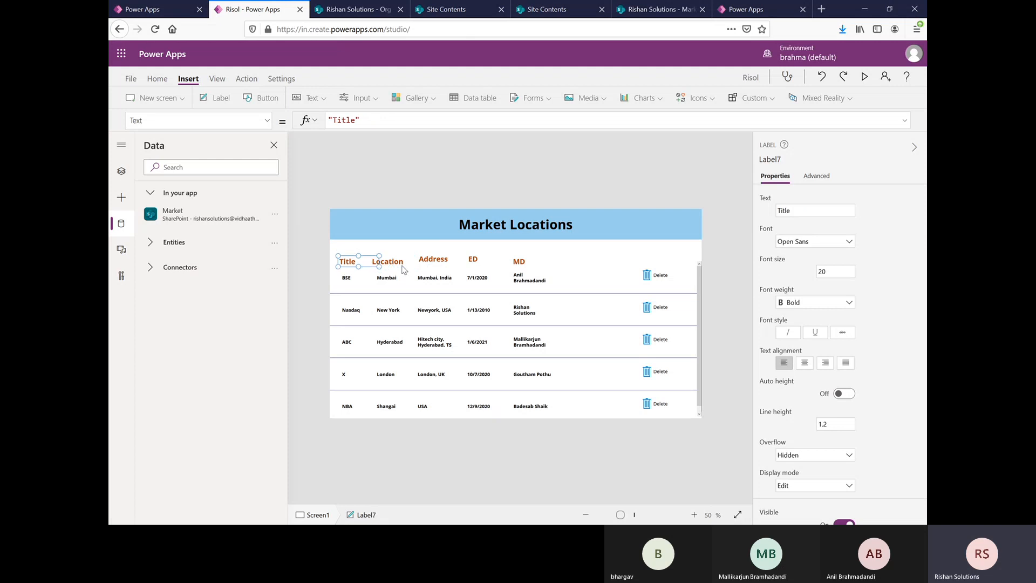
Step: Lower the Address and ED header labels to the same level as the other column headers
{"action": "left_click", "coordinate": [434, 261]}
{"action": "key", "text": "Down"}
{"action": "left_click", "coordinate": [473, 259]}
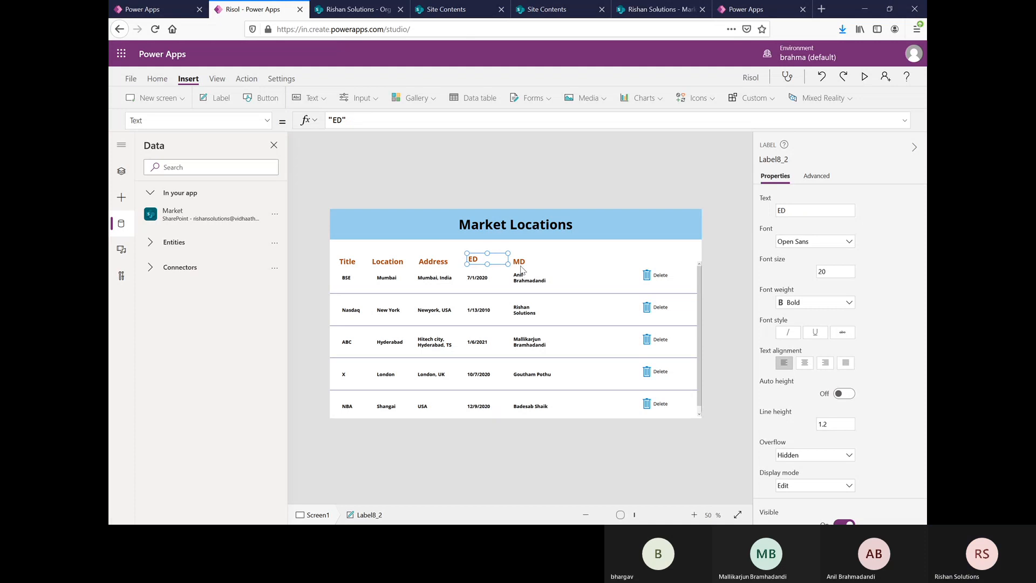
{"action": "key", "text": "Down"}
{"action": "left_click", "coordinate": [522, 263]}
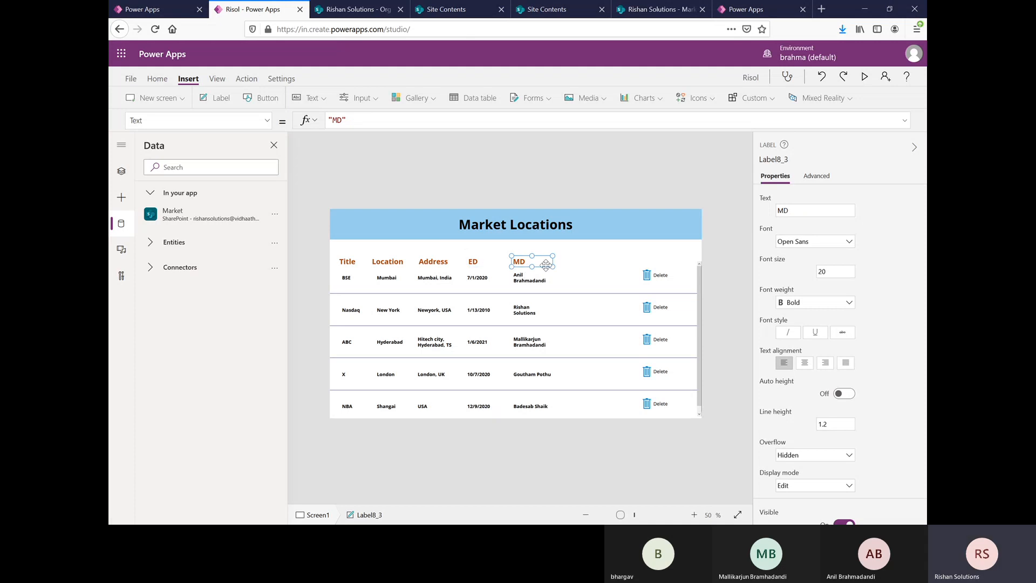
Step: Reduce the height of the Market Locations title banner slightly from its lower edge
{"action": "left_click", "coordinate": [394, 253]}
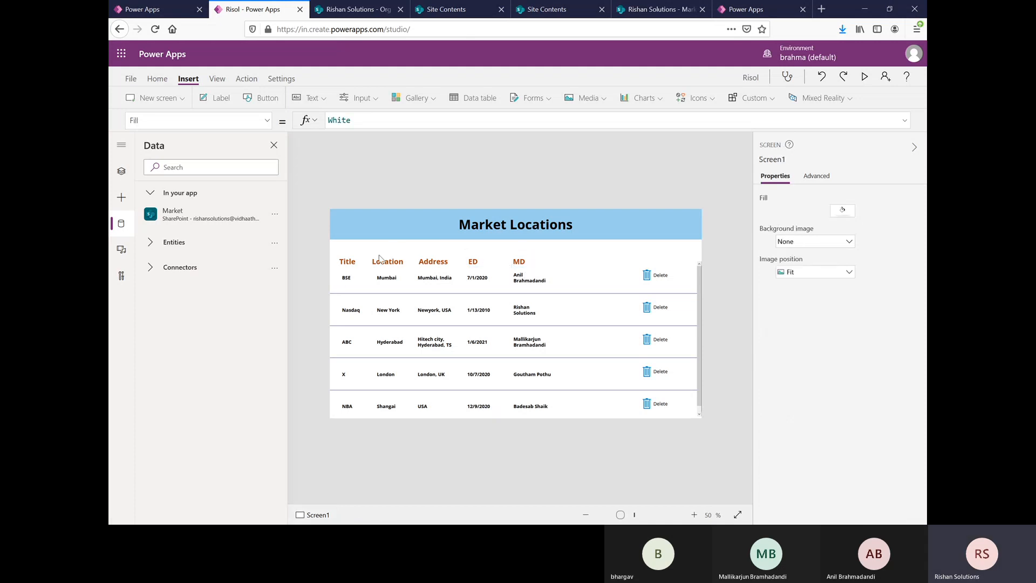
{"action": "left_click", "coordinate": [398, 232]}
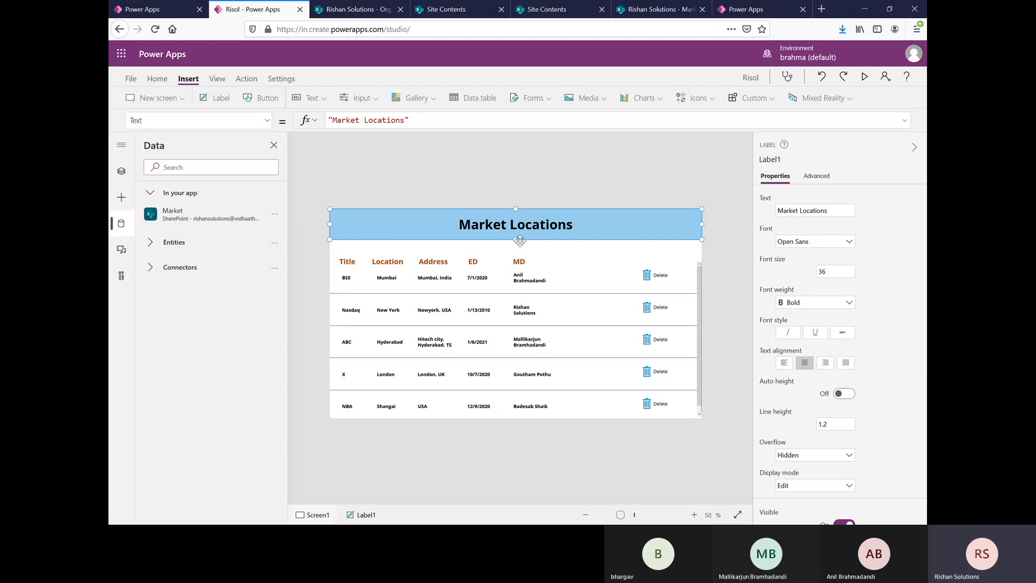
{"action": "left_click_drag", "start_coordinate": [516, 236], "coordinate": [516, 233]}
{"action": "left_click", "coordinate": [354, 251]}
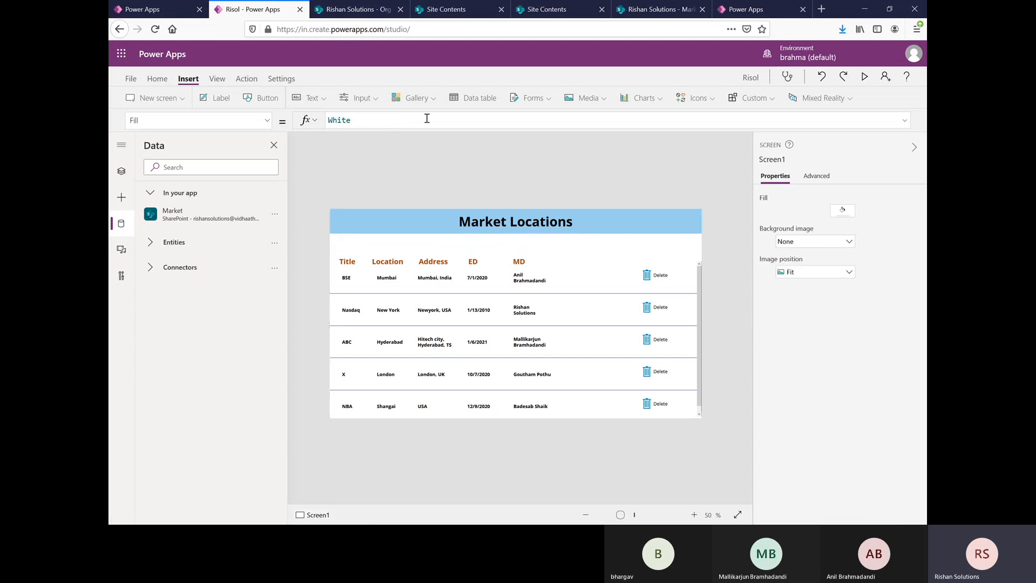
Step: Insert a text input and place it just below the Market Locations banner, above the Location and Address headers
{"action": "left_click", "coordinate": [321, 99]}
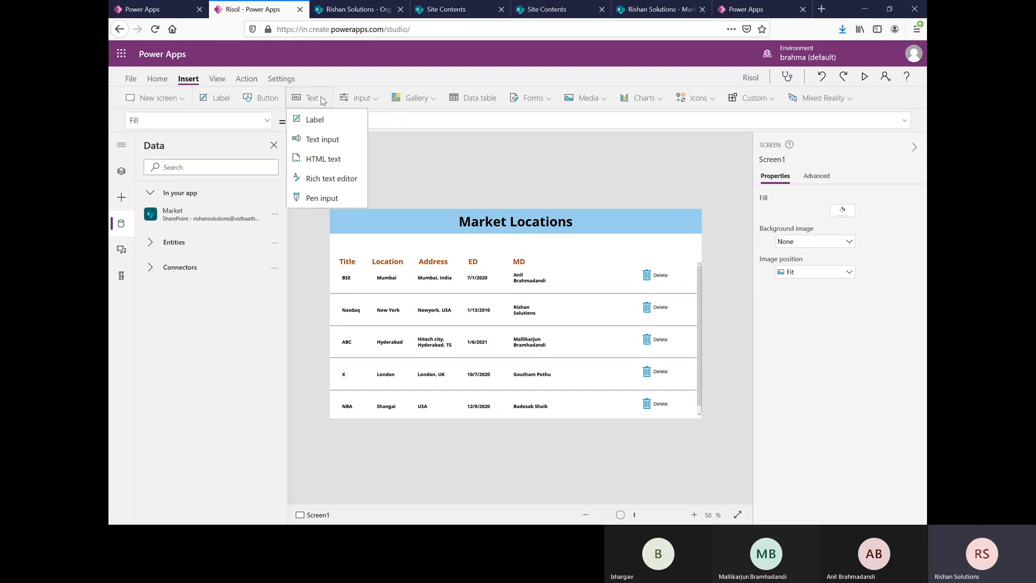
{"action": "left_click", "coordinate": [322, 140]}
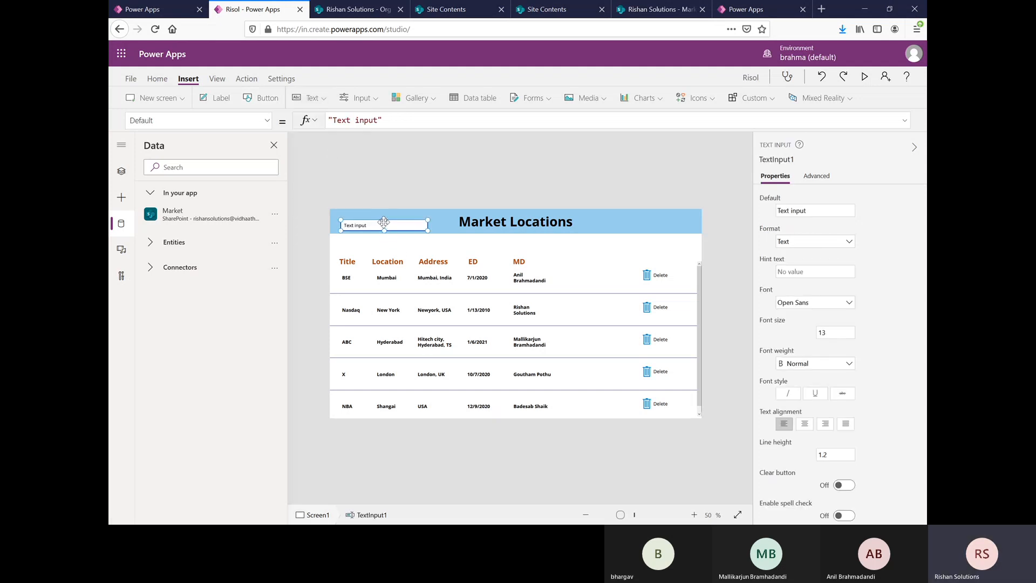
{"action": "left_click_drag", "start_coordinate": [383, 221], "coordinate": [418, 240]}
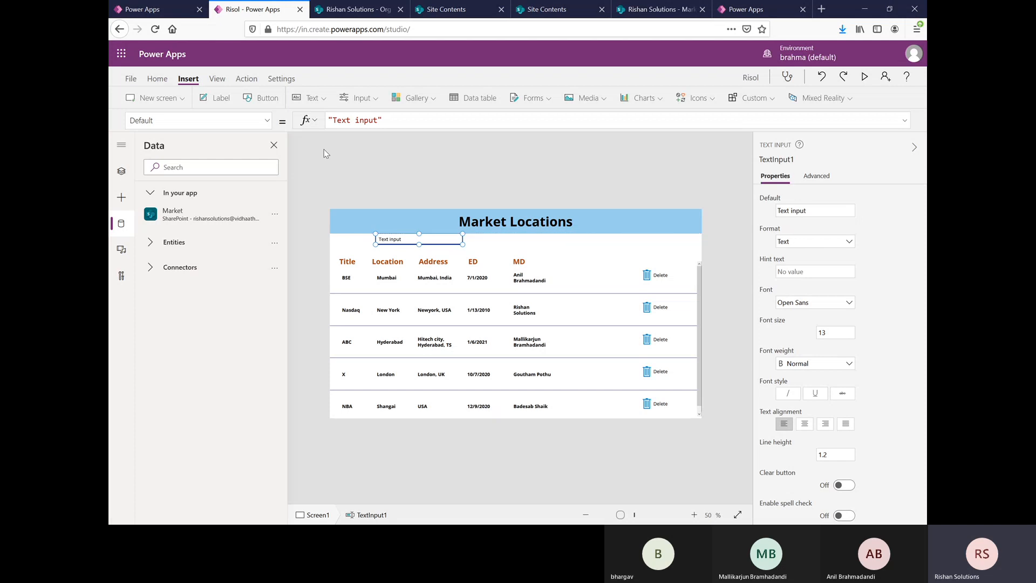
Step: Replace the text input's default value with "Search"
{"action": "left_click", "coordinate": [380, 120]}
{"action": "key", "text": "BackSpace"}
{"action": "key", "text": "BackSpace"}
{"action": "key", "text": "BackSpace"}
{"action": "key", "text": "BackSpace"}
{"action": "key", "text": "BackSpace"}
{"action": "key", "text": "BackSpace"}
{"action": "key", "text": "BackSpace"}
{"action": "key", "text": "BackSpace"}
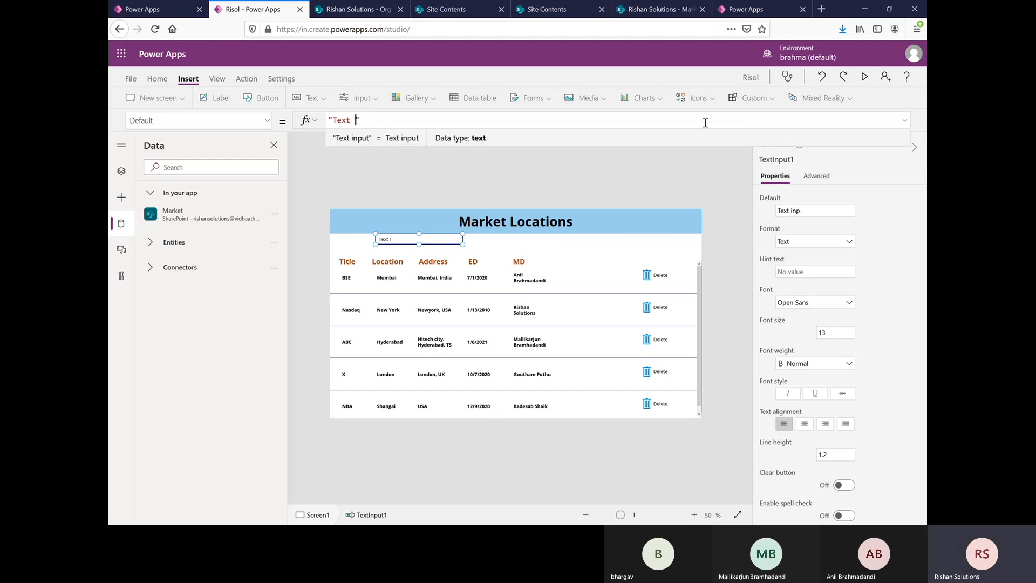
{"action": "key", "text": "BackSpace"}
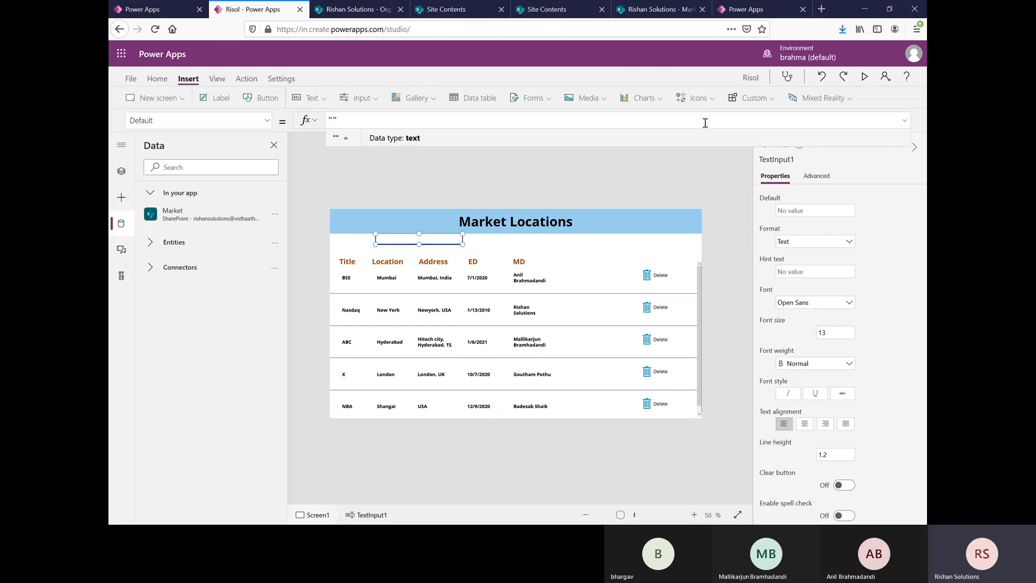
{"action": "type", "text": "Search"}
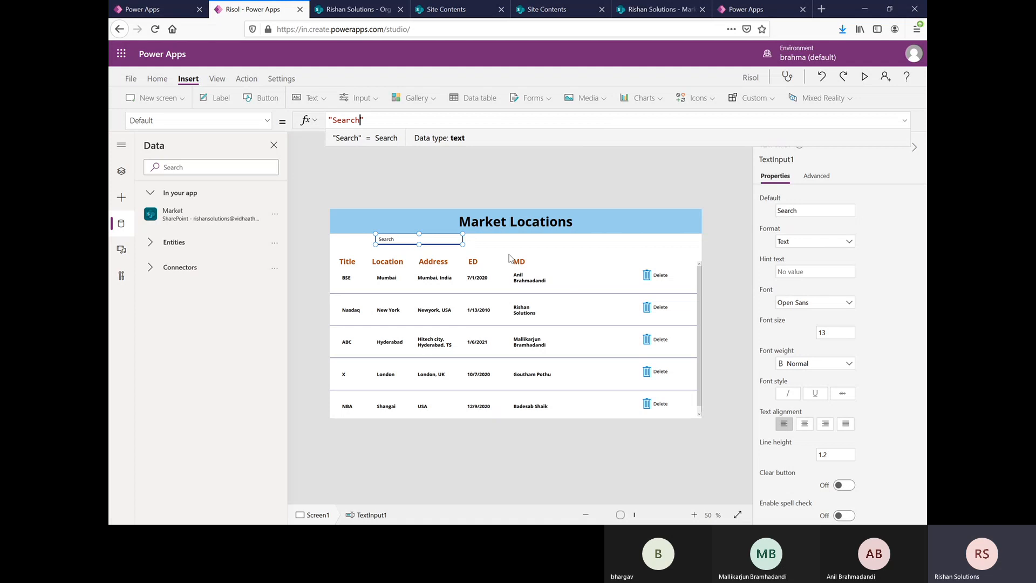
{"action": "left_click", "coordinate": [528, 244]}
Step: Clear the text input's default value, leaving an empty string ""
{"action": "left_click", "coordinate": [429, 241]}
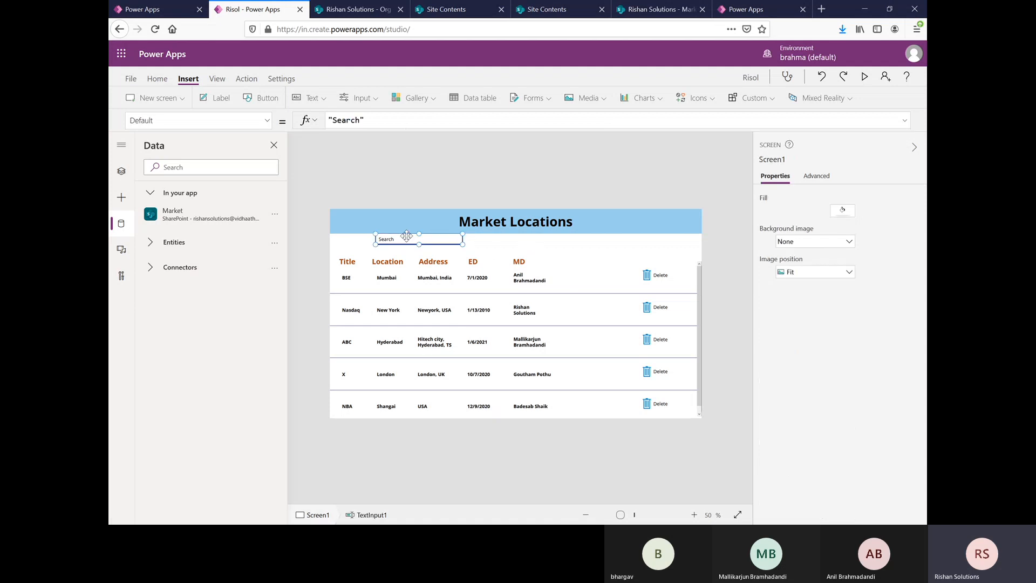
{"action": "left_click", "coordinate": [364, 122]}
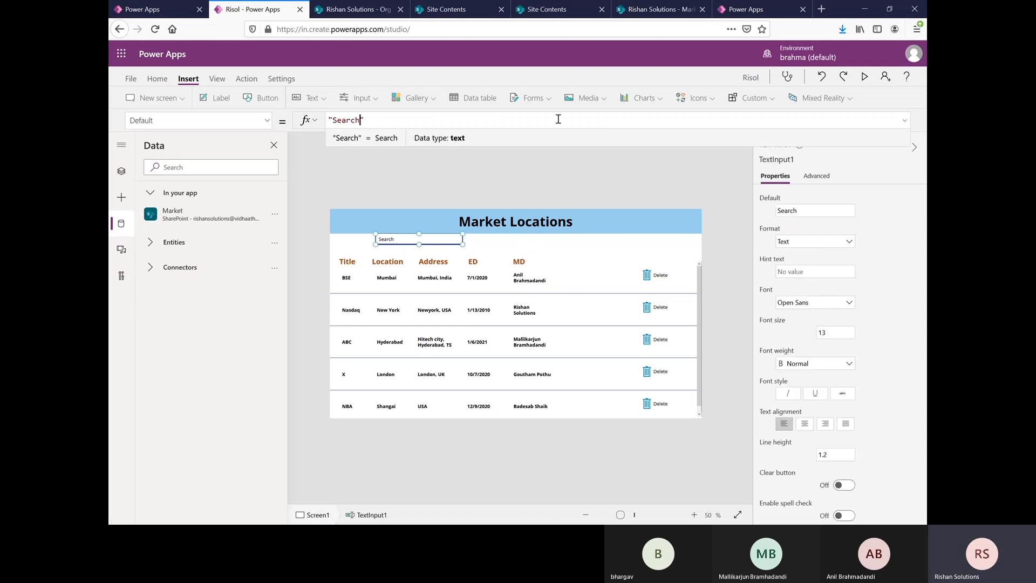
{"action": "key", "text": "BackSpace"}
{"action": "key", "text": "BackSpace"}
{"action": "key", "text": "BackSpace"}
{"action": "key", "text": "BackSpace"}
{"action": "key", "text": "BackSpace"}
{"action": "key", "text": "BackSpace"}
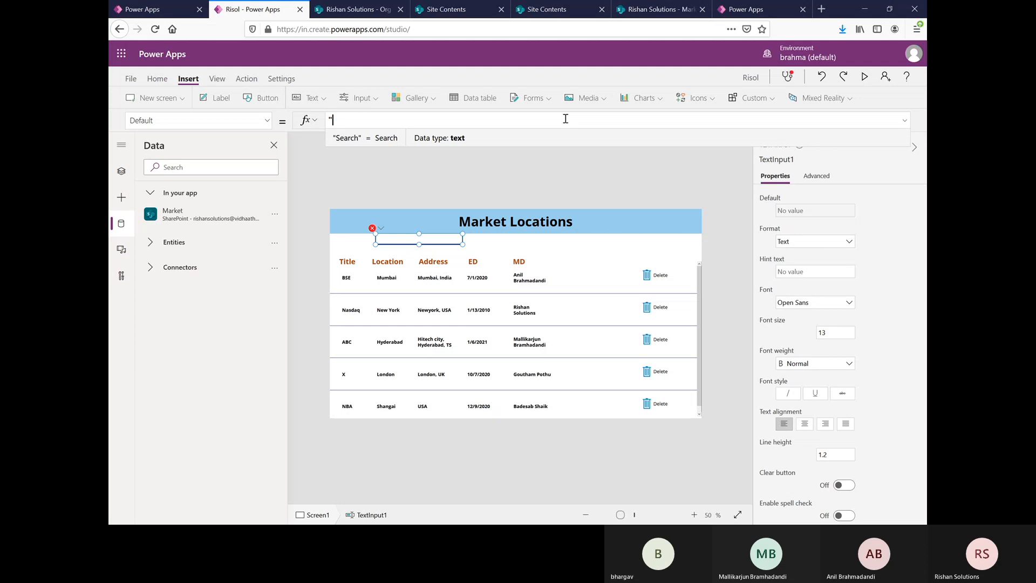
{"action": "type", "text": "\""}
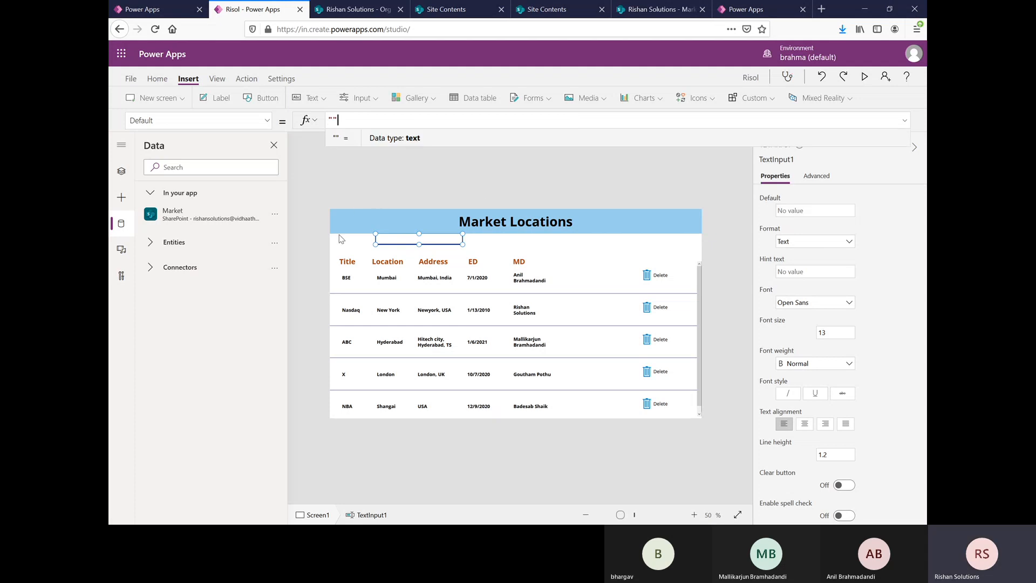
{"action": "left_click", "coordinate": [341, 239]}
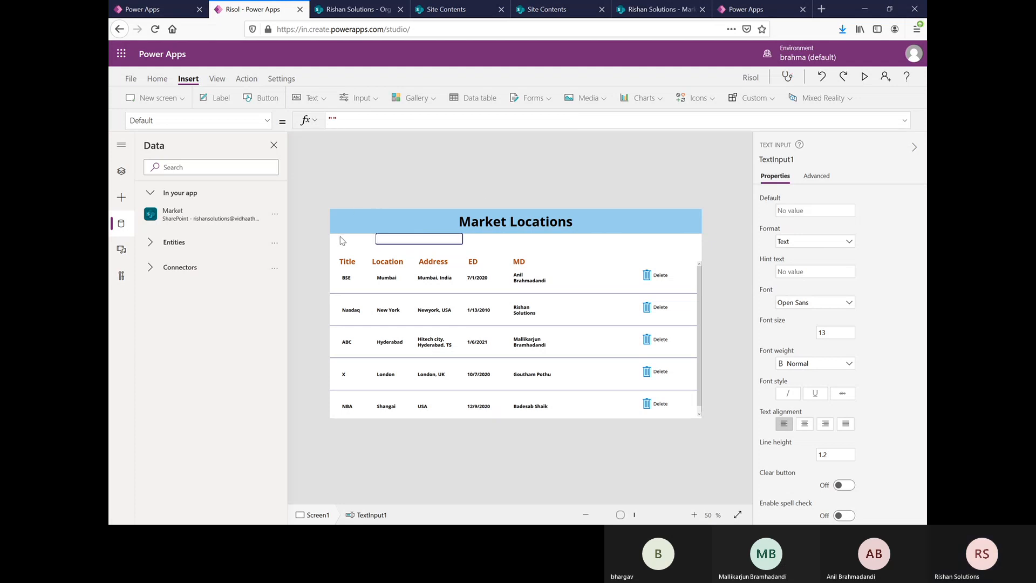
Step: Insert a label in front of the empty text input and set its text to "Search"
{"action": "left_click", "coordinate": [219, 98]}
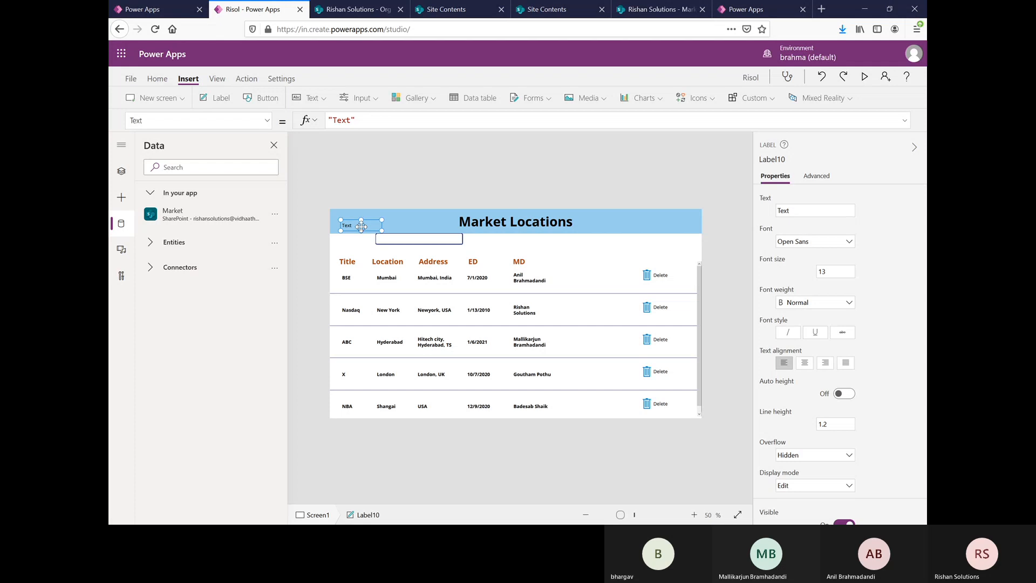
{"action": "left_click_drag", "start_coordinate": [361, 226], "coordinate": [352, 239]}
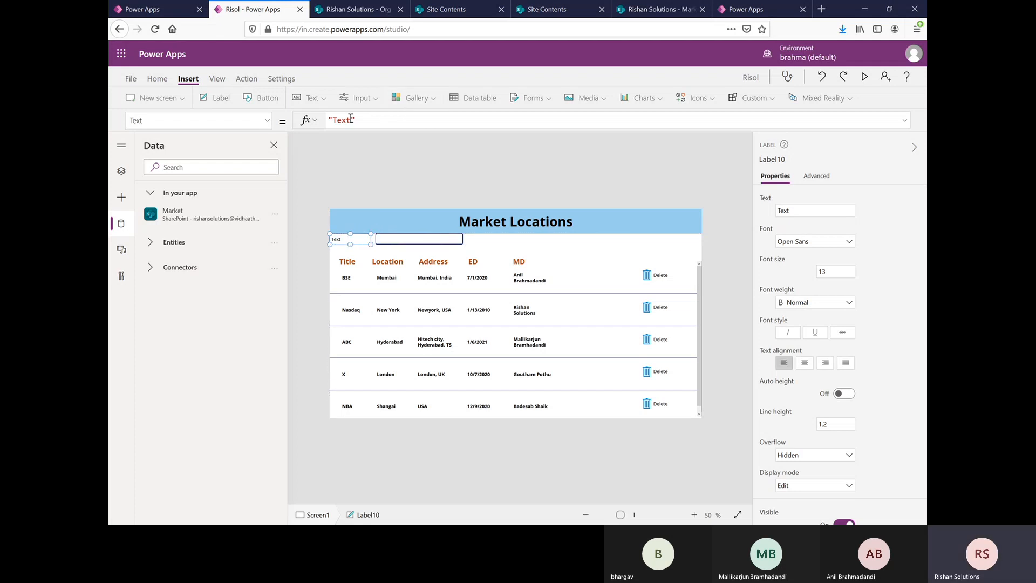
{"action": "left_click", "coordinate": [552, 125]}
{"action": "key", "text": "BackSpace"}
{"action": "key", "text": "BackSpace"}
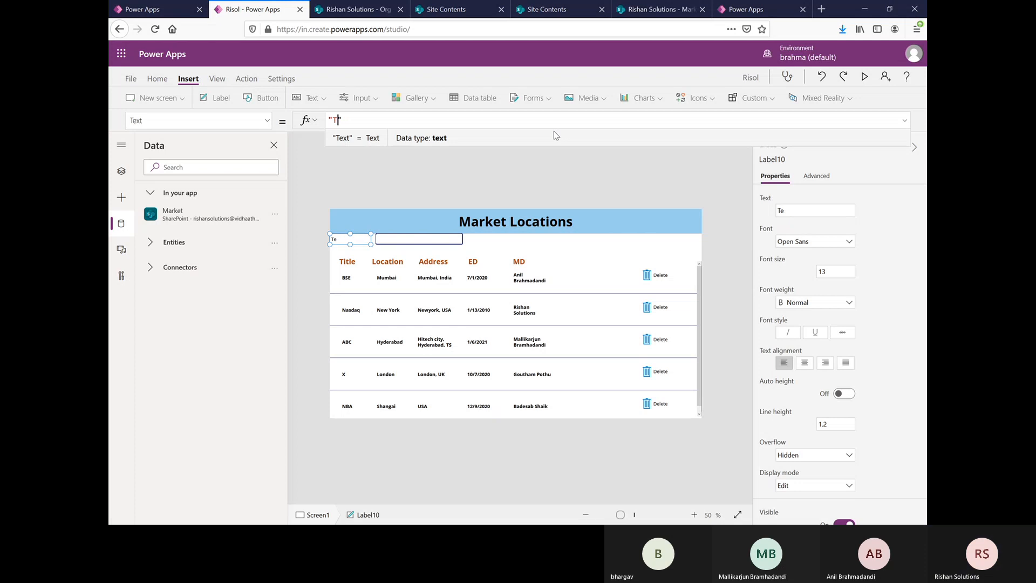
{"action": "type", "text": "Search"}
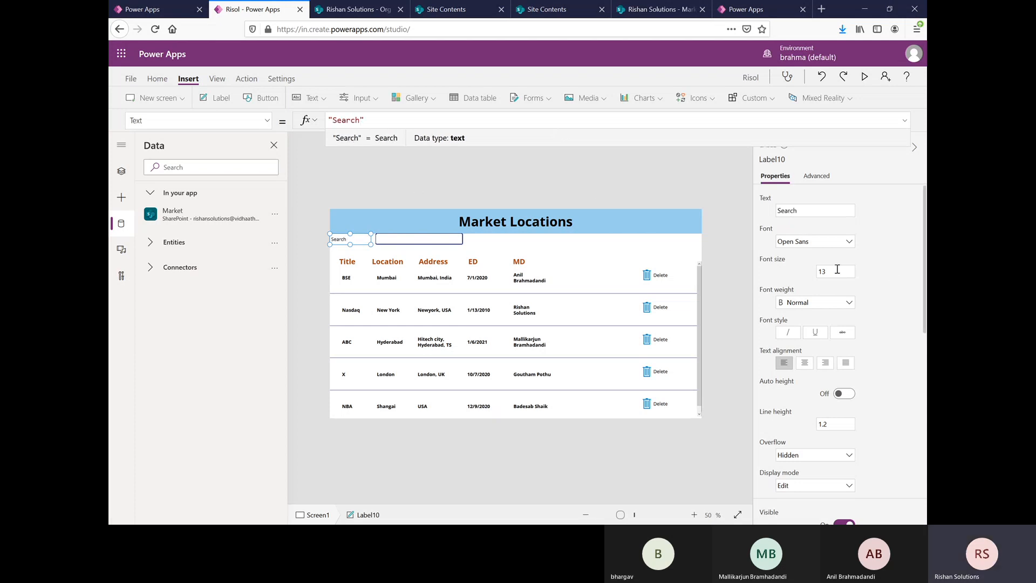
Step: Format the Search label with font size 15 and bold weight
{"action": "double_click", "coordinate": [820, 271]}
{"action": "type", "text": "15"}
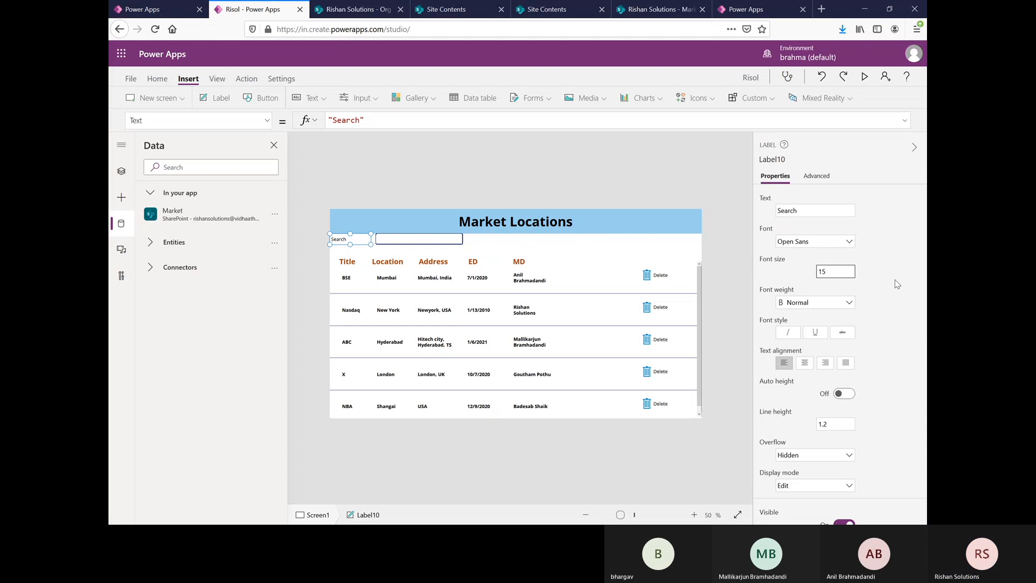
{"action": "key", "text": "Return"}
{"action": "left_click", "coordinate": [834, 308]}
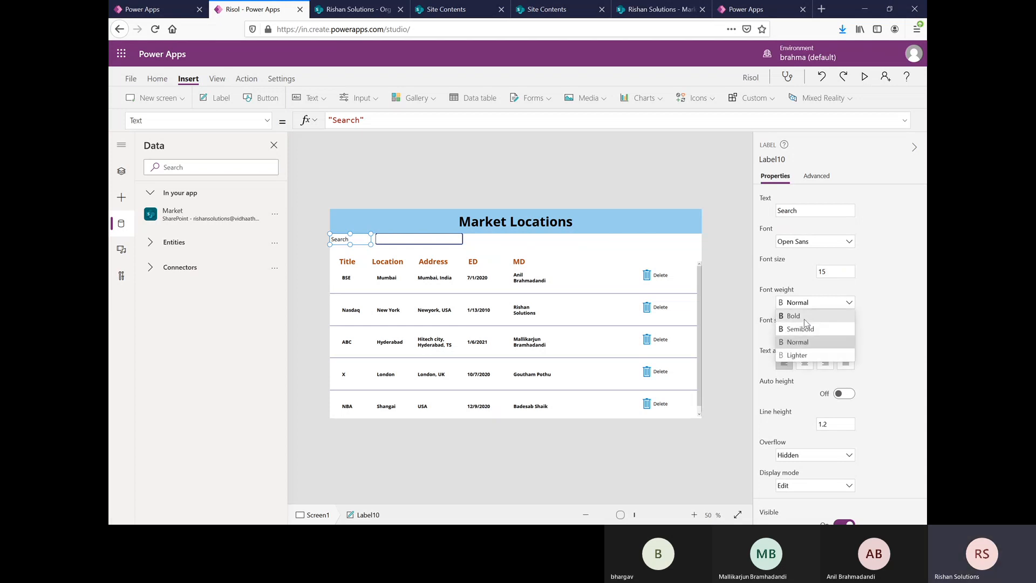
{"action": "left_click", "coordinate": [806, 317]}
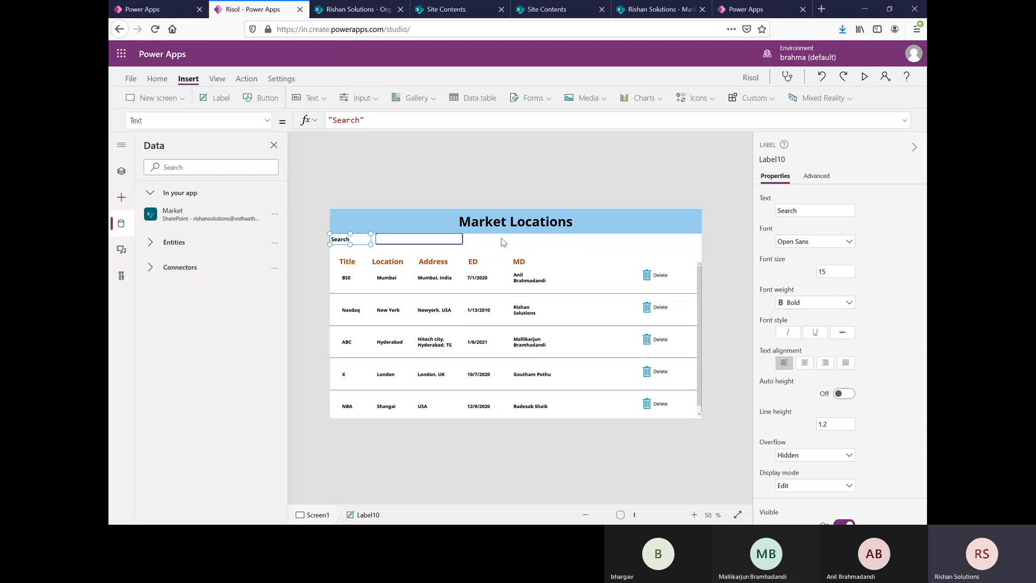
{"action": "left_click", "coordinate": [587, 245]}
Step: Nudge the Search label right toward the text input and slightly down from the banner
{"action": "left_click", "coordinate": [339, 239]}
{"action": "key", "text": "Right"}
{"action": "key", "text": "Right"}
{"action": "key", "text": "Right"}
{"action": "key", "text": "Right"}
{"action": "key", "text": "Right"}
{"action": "key", "text": "Right"}
{"action": "key", "text": "Right"}
{"action": "key", "text": "Right"}
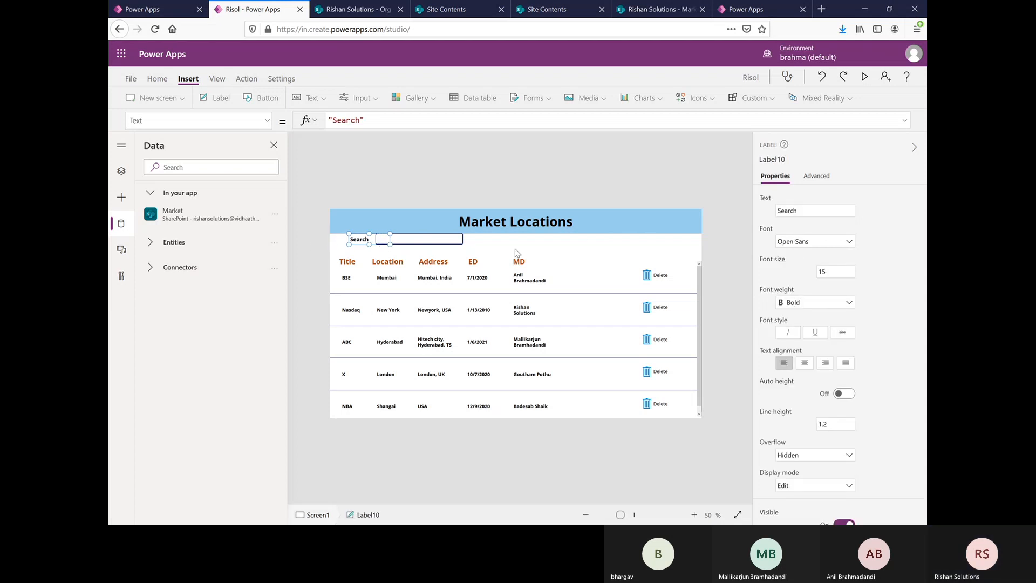
{"action": "key", "text": "Right"}
{"action": "key", "text": "Down"}
{"action": "key", "text": "Down"}
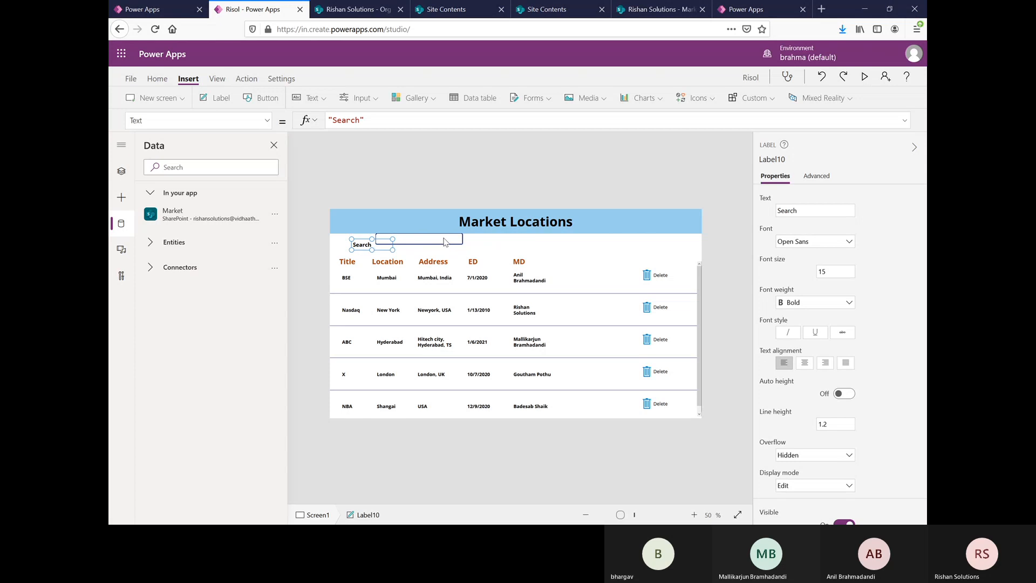
Step: Lower the text input to line it up with the Search label
{"action": "left_click", "coordinate": [443, 237]}
{"action": "left_click_drag", "start_coordinate": [444, 234], "coordinate": [445, 239]}
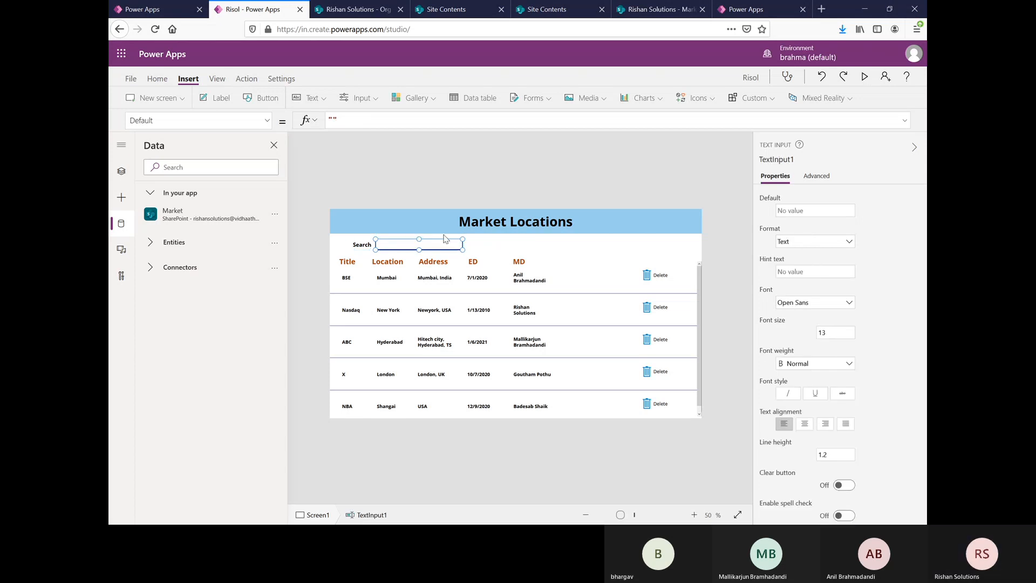
{"action": "left_click", "coordinate": [561, 258]}
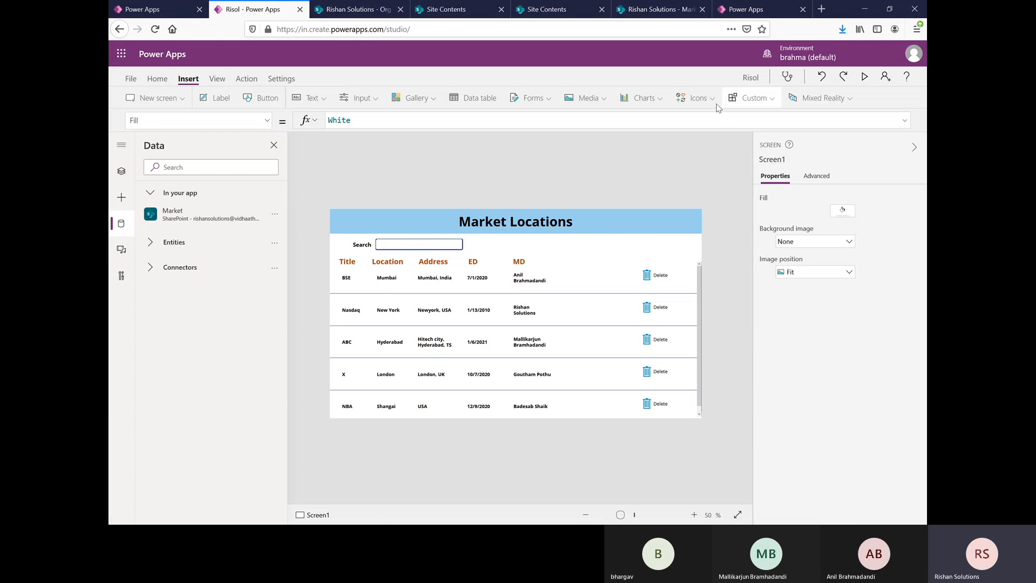
Step: Insert a Search icon and place it just after the search text input
{"action": "left_click", "coordinate": [697, 98]}
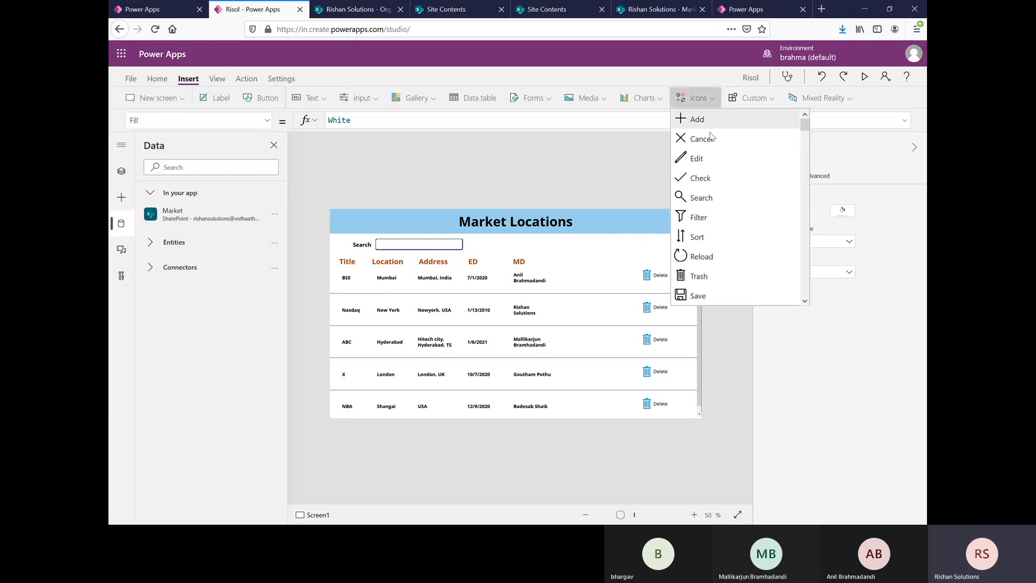
{"action": "left_click", "coordinate": [724, 203]}
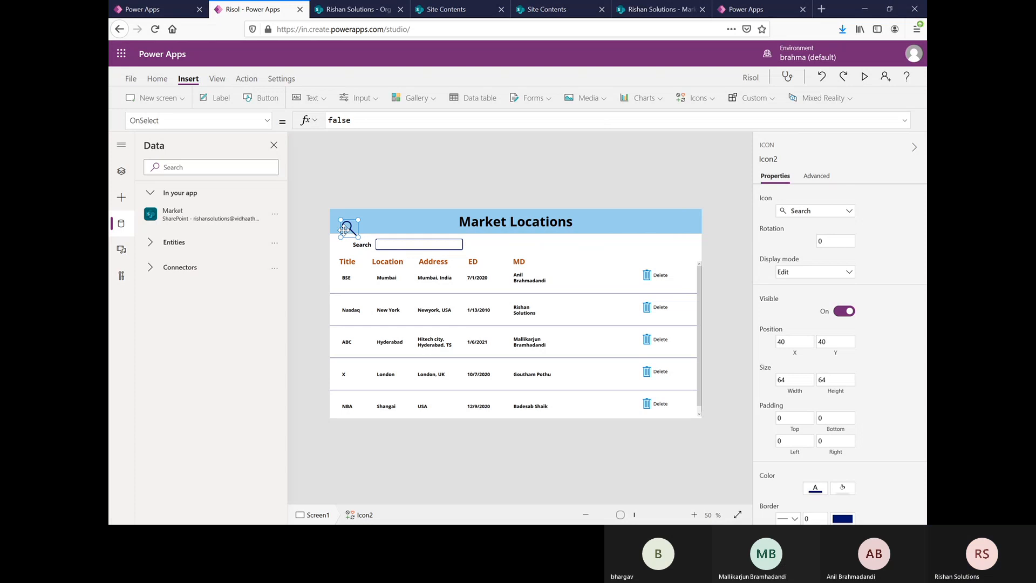
{"action": "left_click_drag", "start_coordinate": [348, 227], "coordinate": [478, 244]}
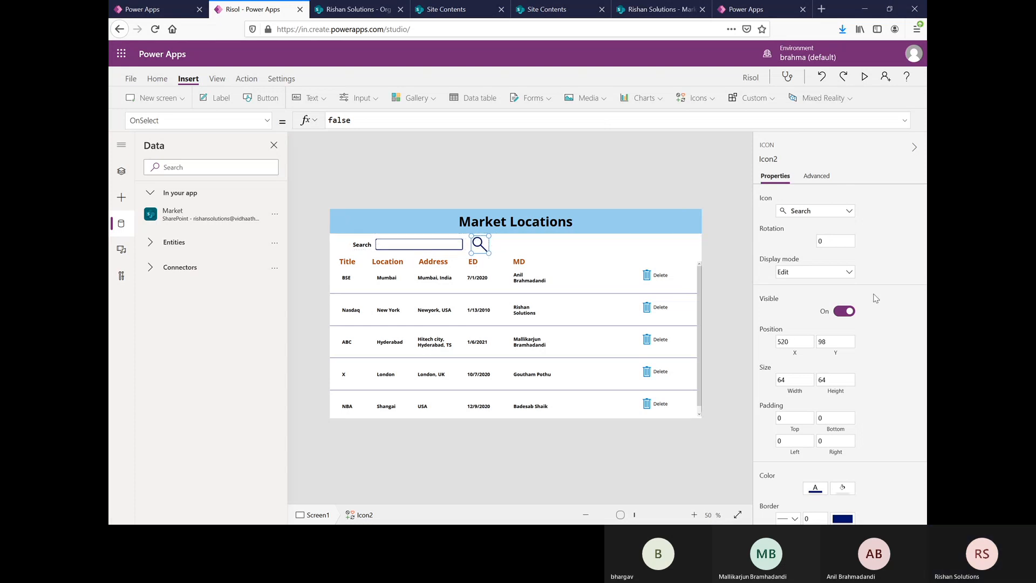
Step: Resize the search icon to 44 by 44 and move it against the text input at X 500, Y 108
{"action": "left_click", "coordinate": [802, 378]}
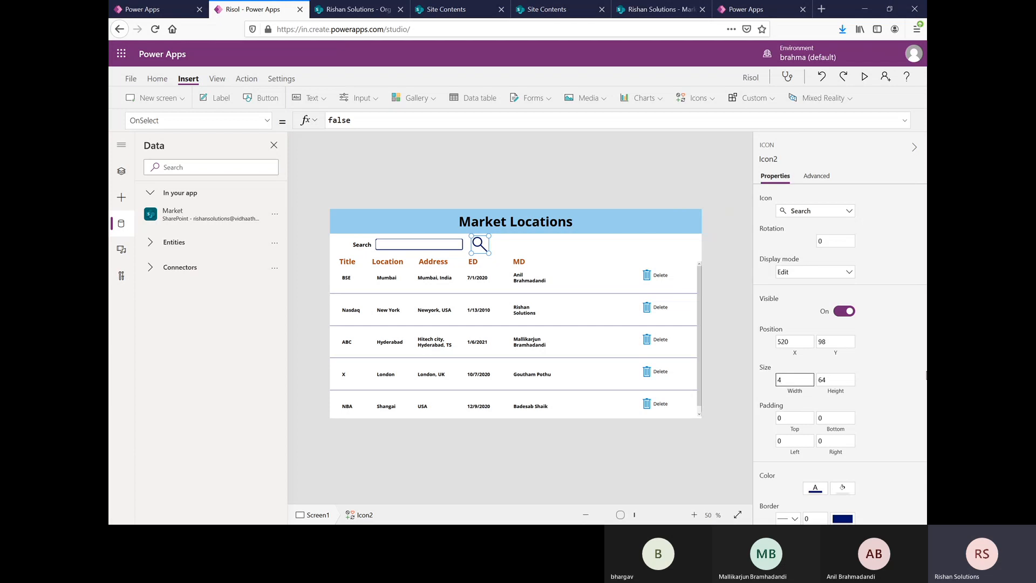
{"action": "type", "text": "44"}
{"action": "key", "text": "Tab"}
{"action": "type", "text": "44"}
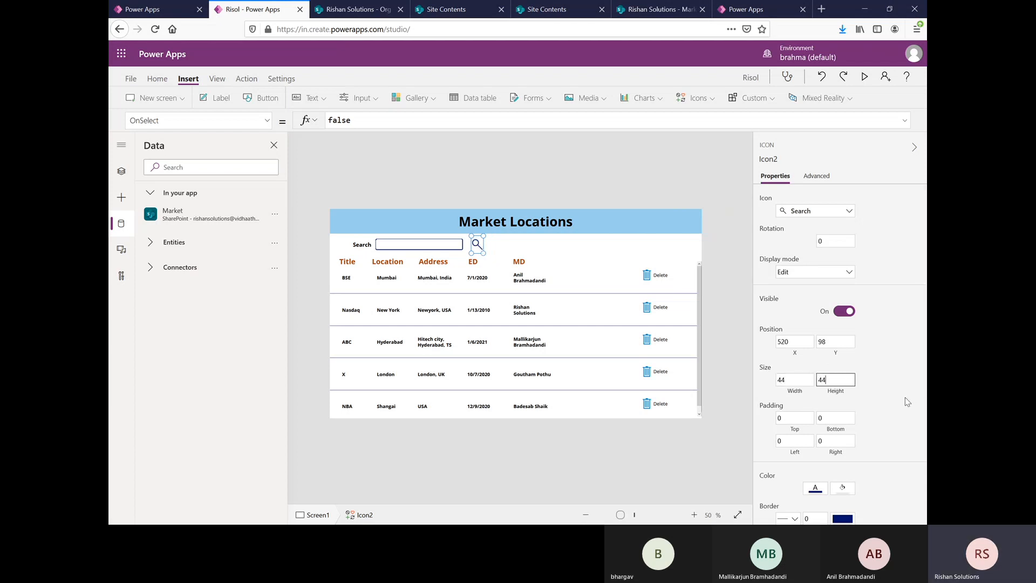
{"action": "left_click", "coordinate": [884, 322]}
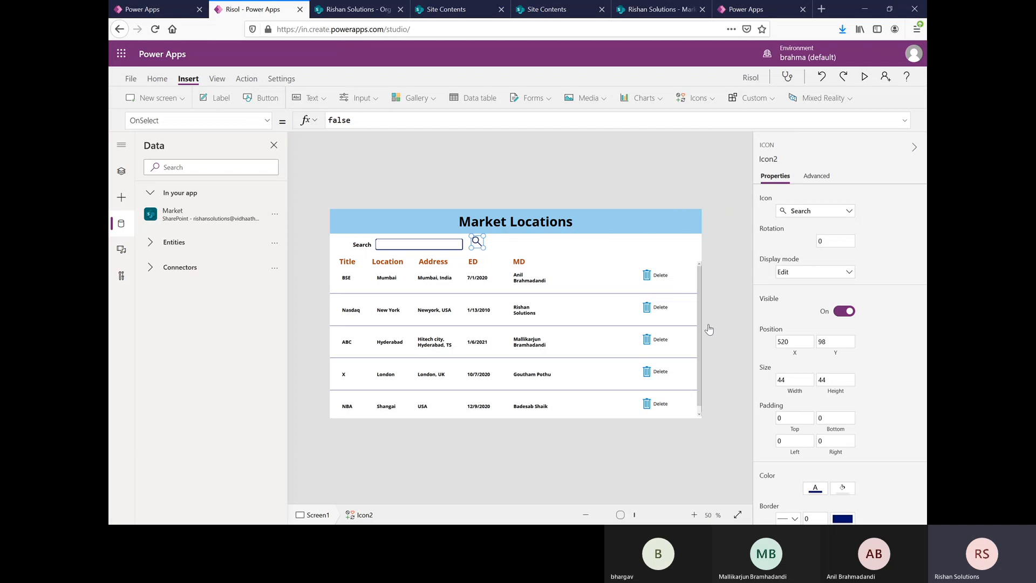
{"action": "left_click", "coordinate": [518, 244]}
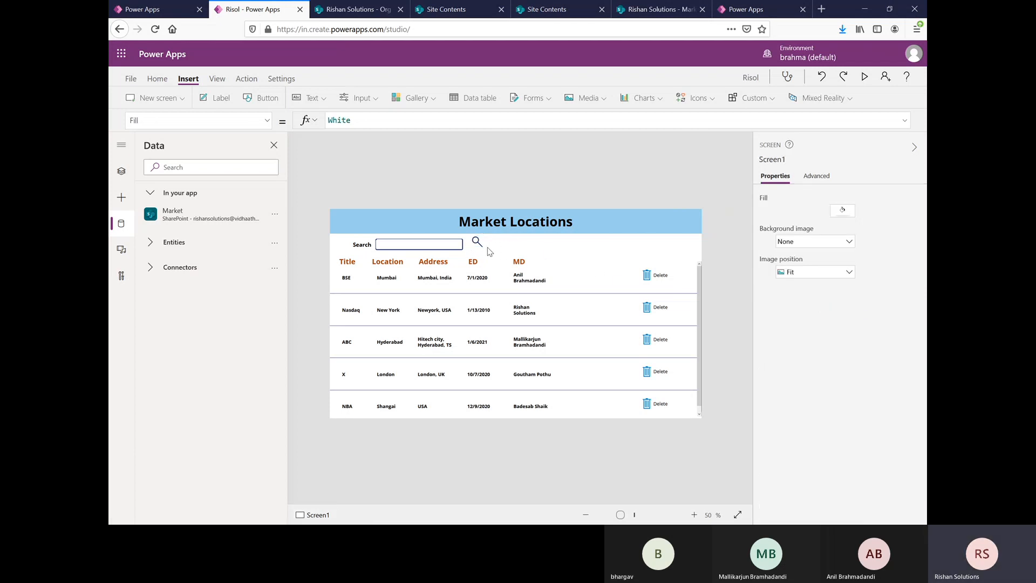
{"action": "left_click", "coordinate": [482, 244]}
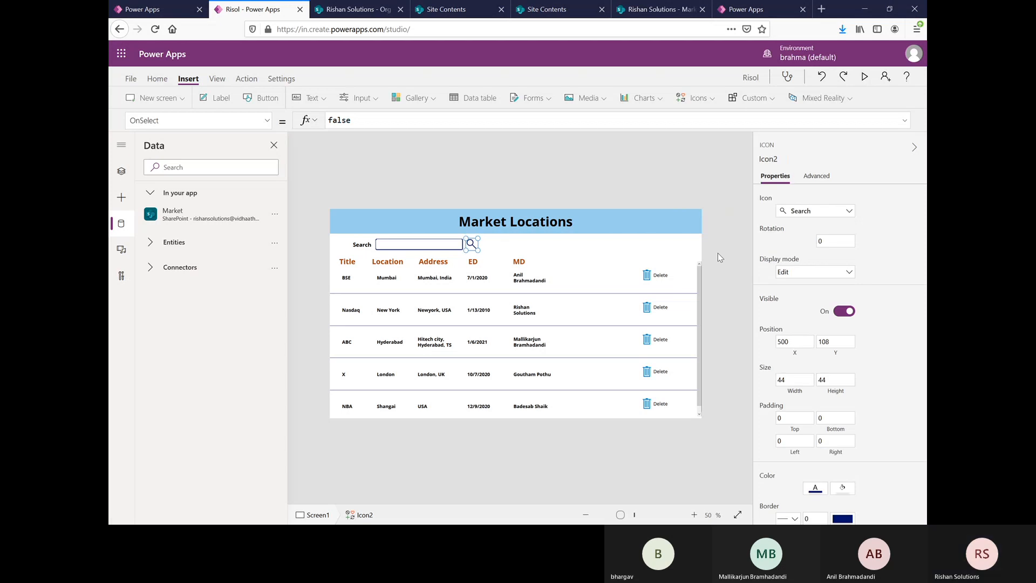
{"action": "left_click", "coordinate": [683, 251]}
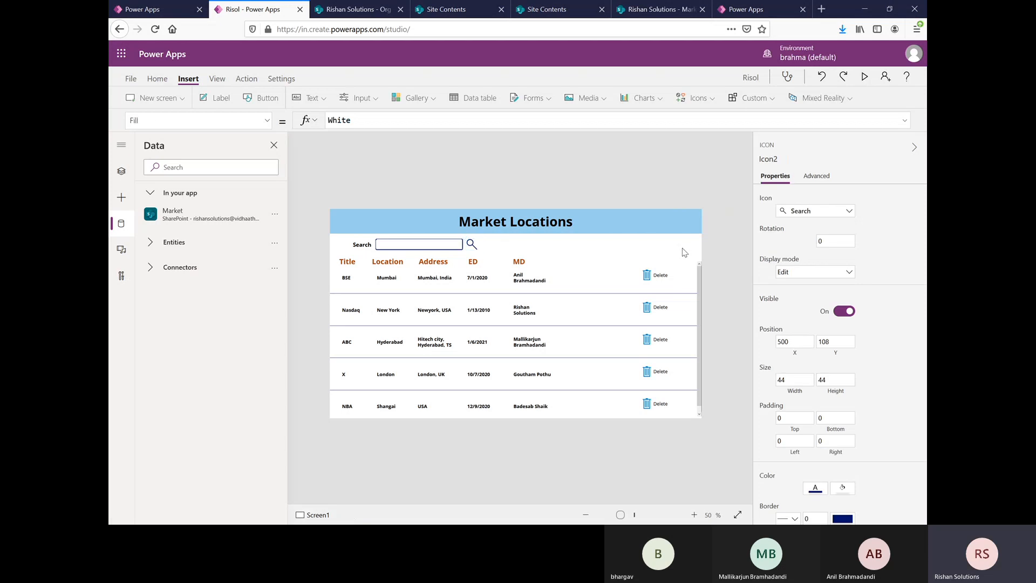
Step: Preview the app to check the search row's layout, and return to editing
{"action": "left_click", "coordinate": [866, 77]}
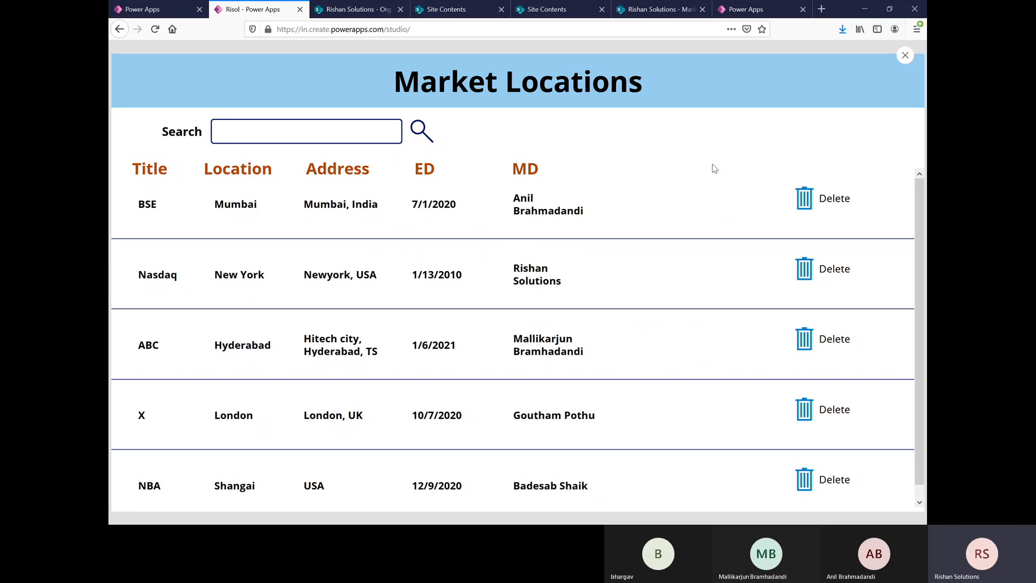
{"action": "left_click", "coordinate": [901, 61]}
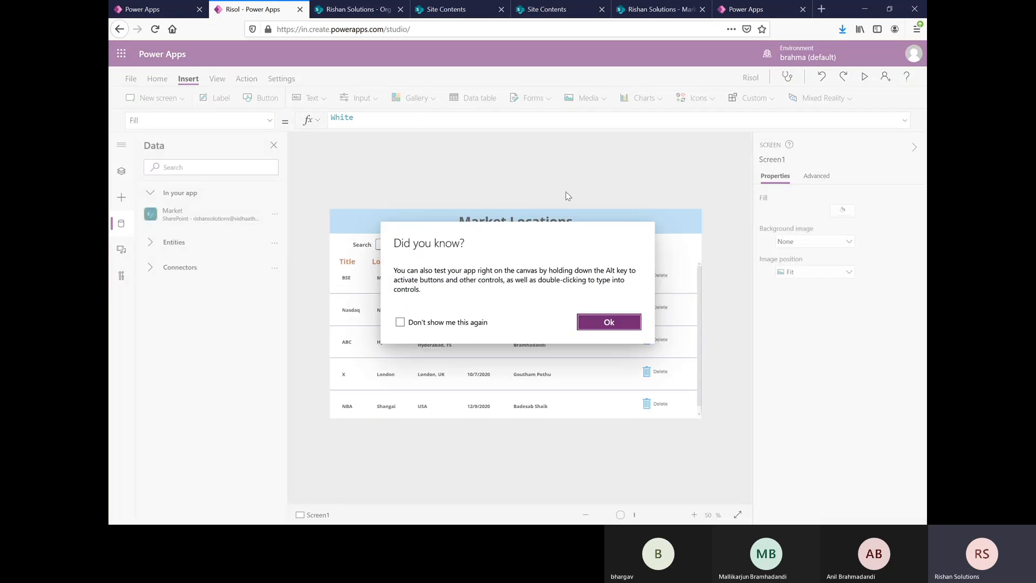
{"action": "left_click", "coordinate": [608, 323]}
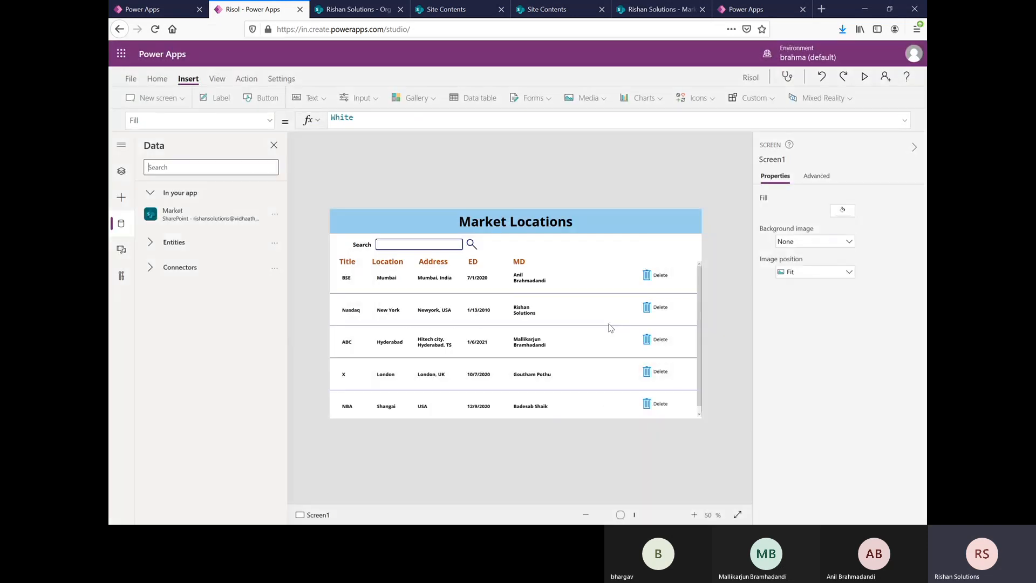
{"action": "left_click", "coordinate": [431, 248]}
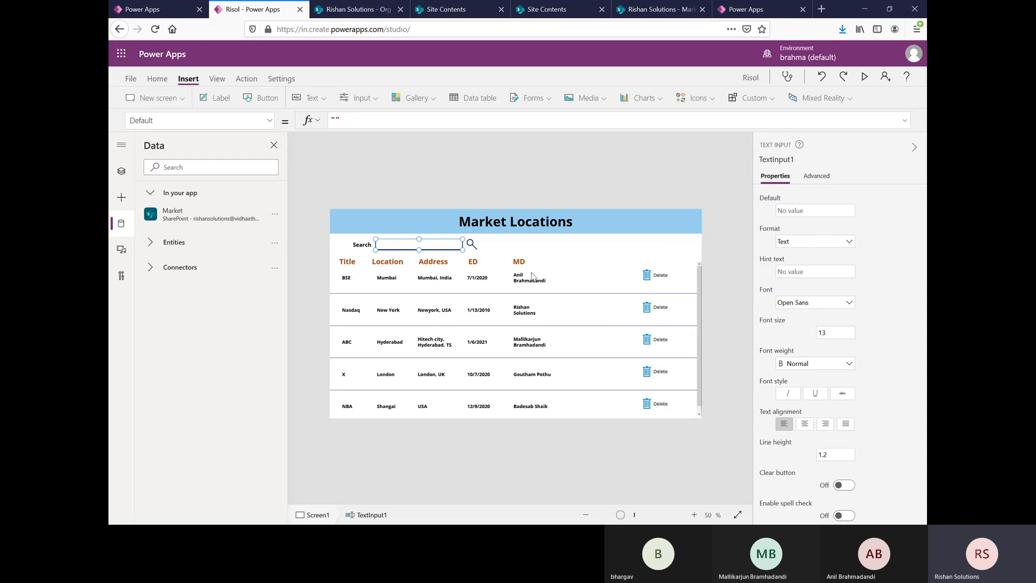
{"action": "left_click", "coordinate": [532, 337]}
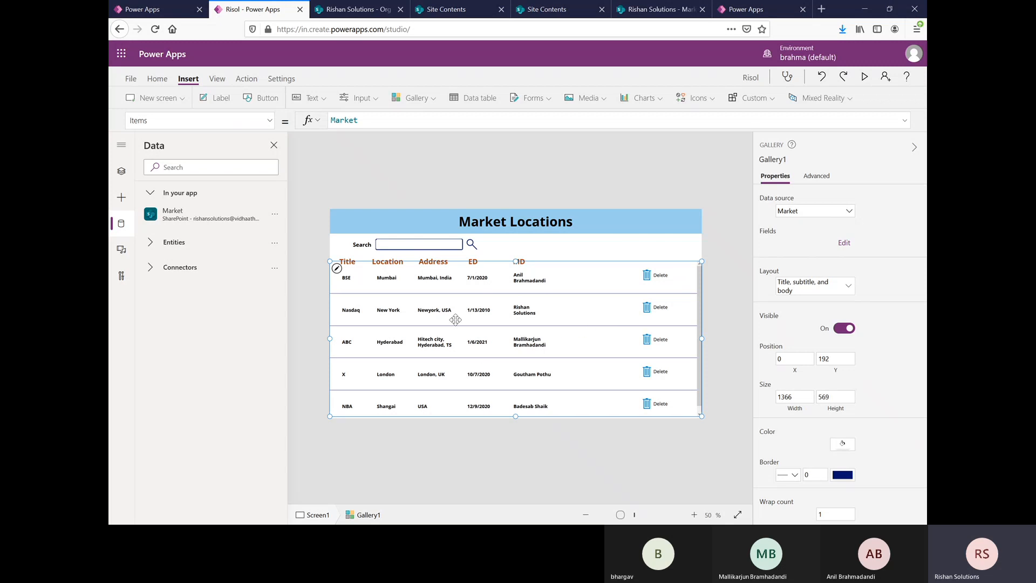
{"action": "left_click", "coordinate": [423, 248]}
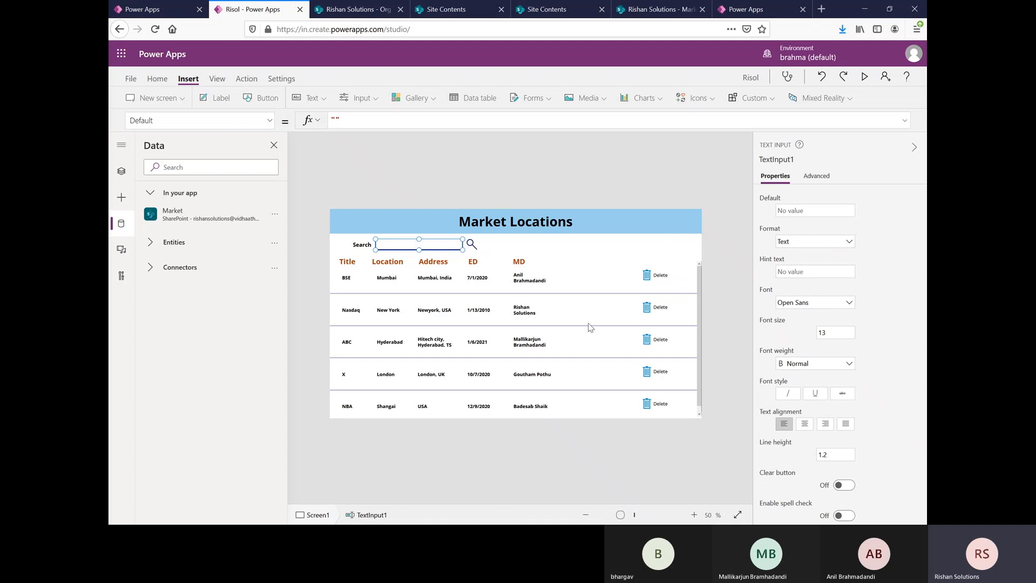
Step: Replace the gallery's Items formula with the start of a Filter function that uses Market as its source
{"action": "left_click", "coordinate": [601, 348]}
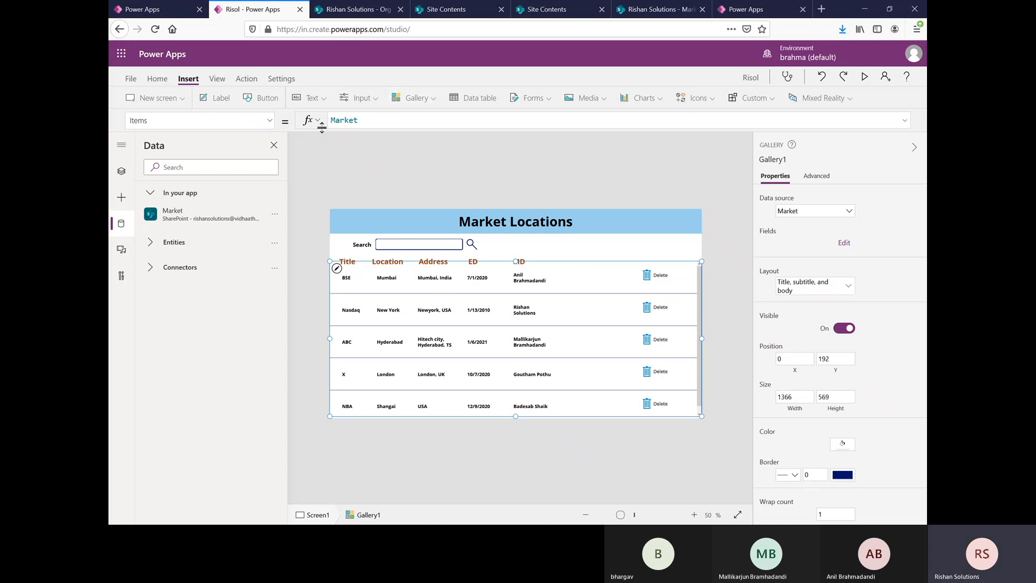
{"action": "double_click", "coordinate": [371, 122]}
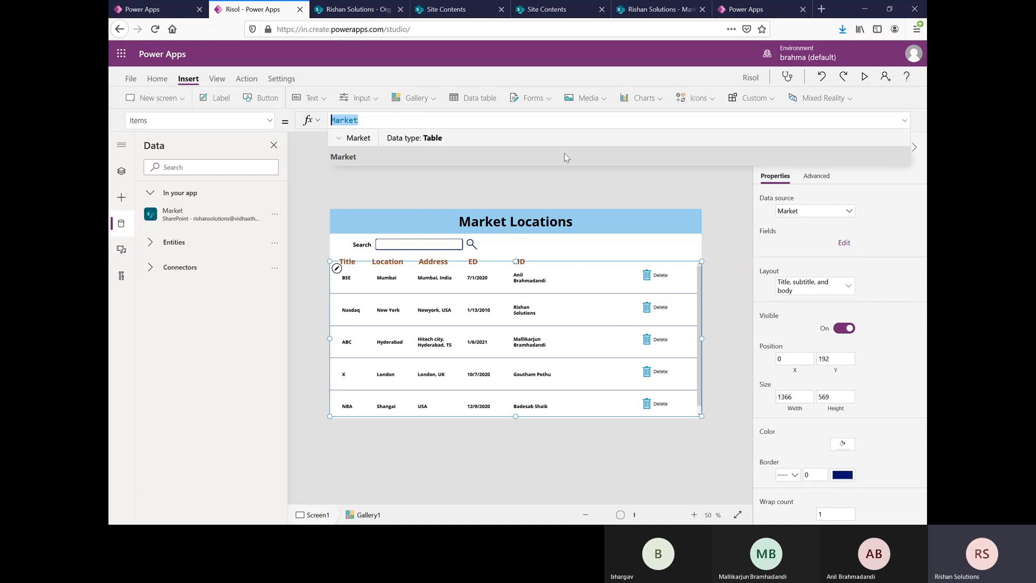
{"action": "key", "text": "BackSpace"}
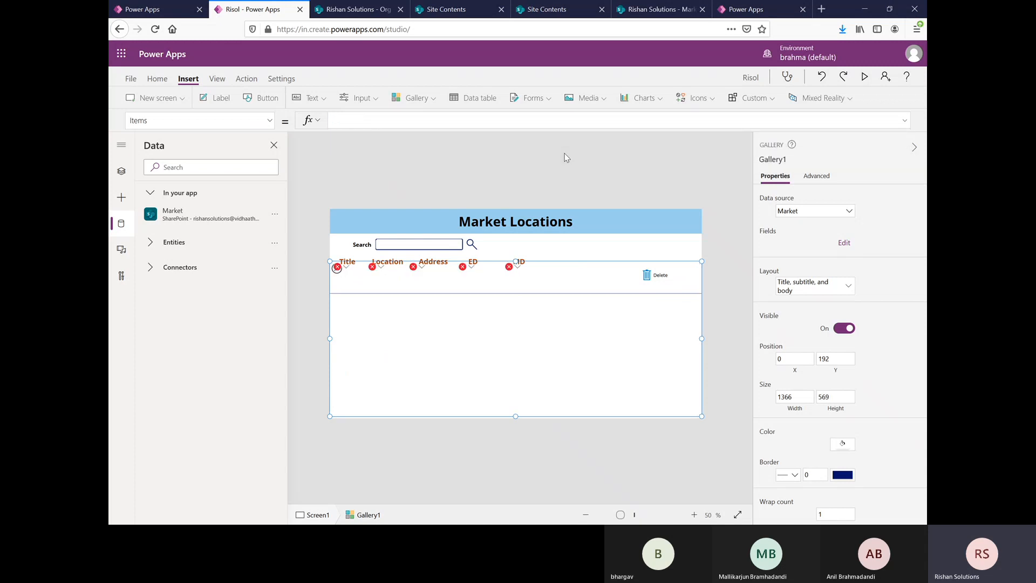
{"action": "type", "text": "filter"}
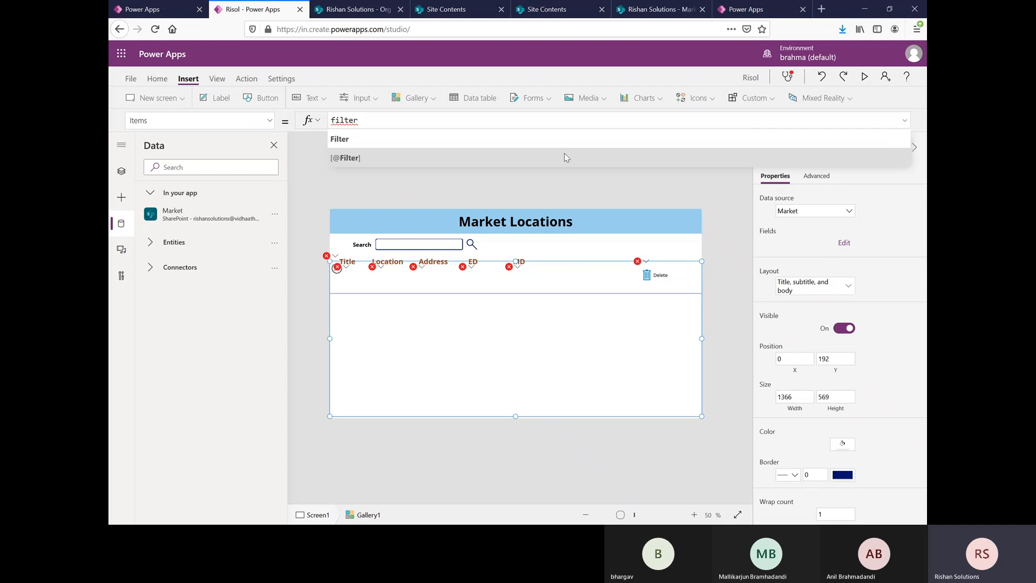
{"action": "type", "text": "("}
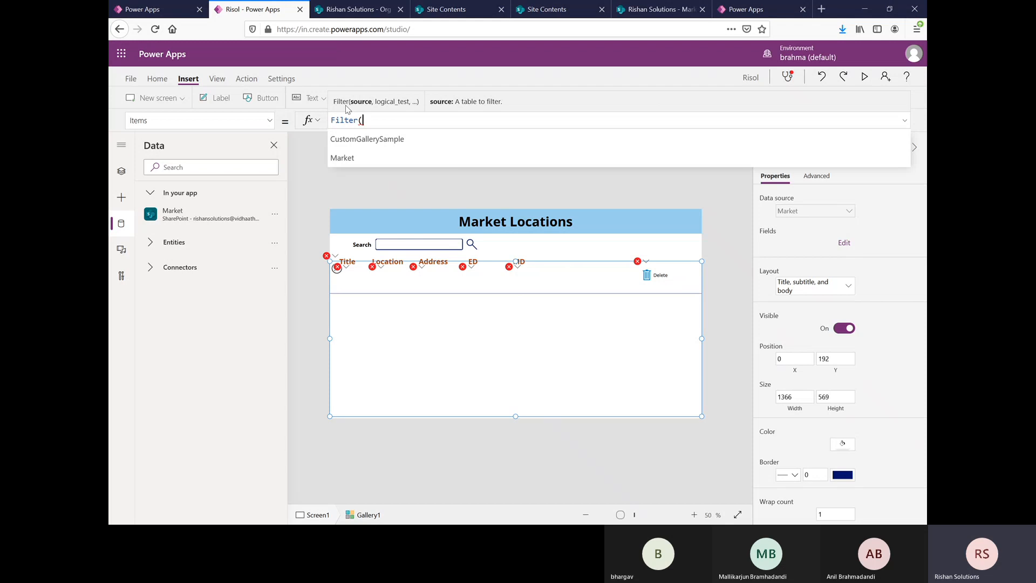
{"action": "left_click", "coordinate": [336, 158]}
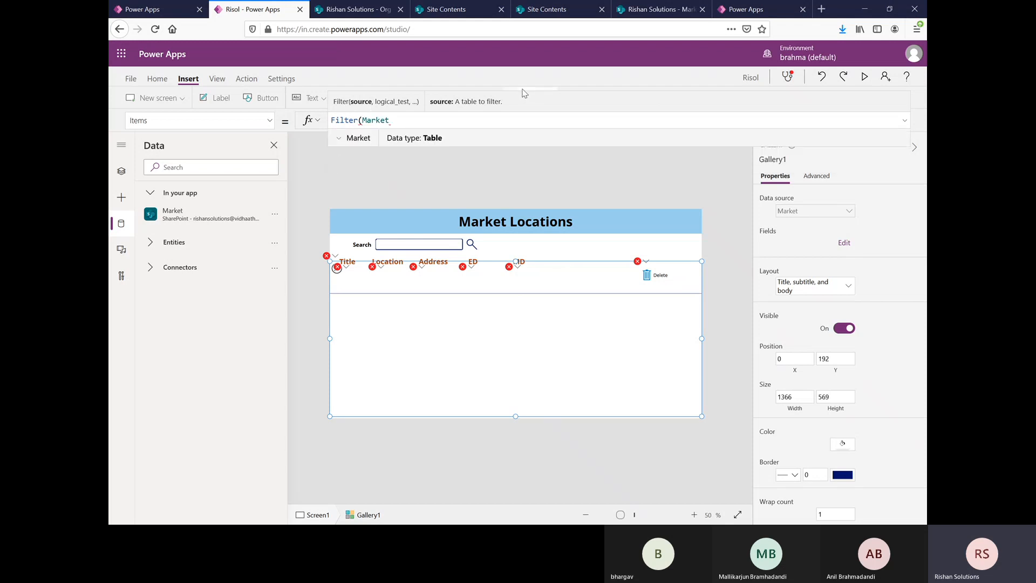
{"action": "type", "text": ","}
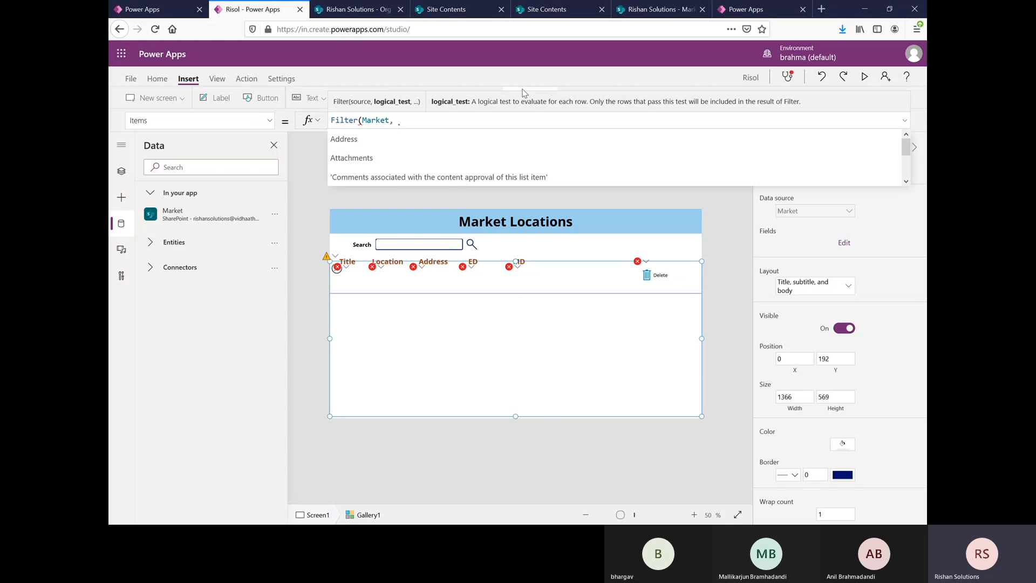
Step: Check the SharePoint Market list's columns, and continue the gallery's filter formula with the condition "Location in"
{"action": "left_click", "coordinate": [656, 9]}
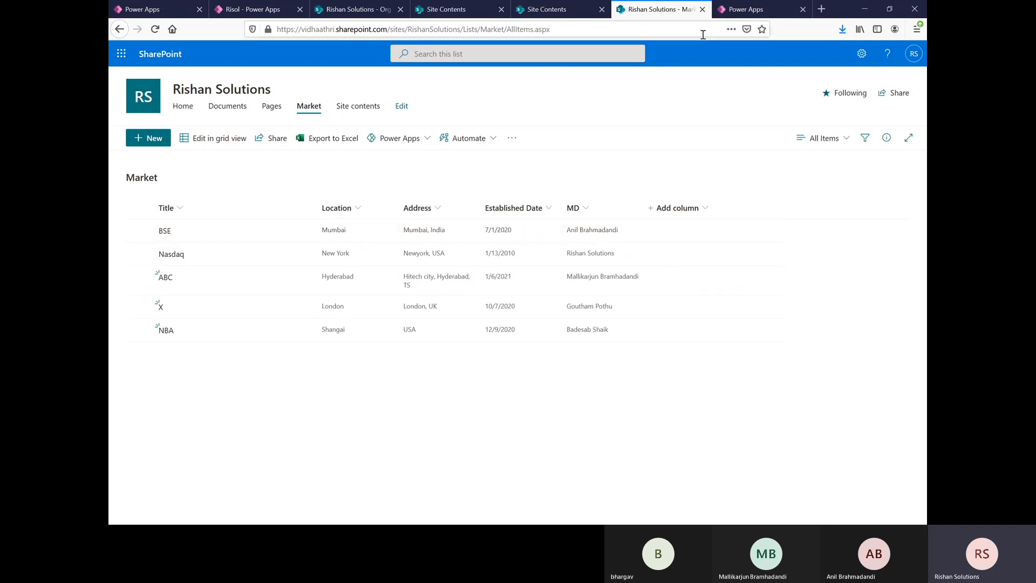
{"action": "left_click", "coordinate": [249, 9]}
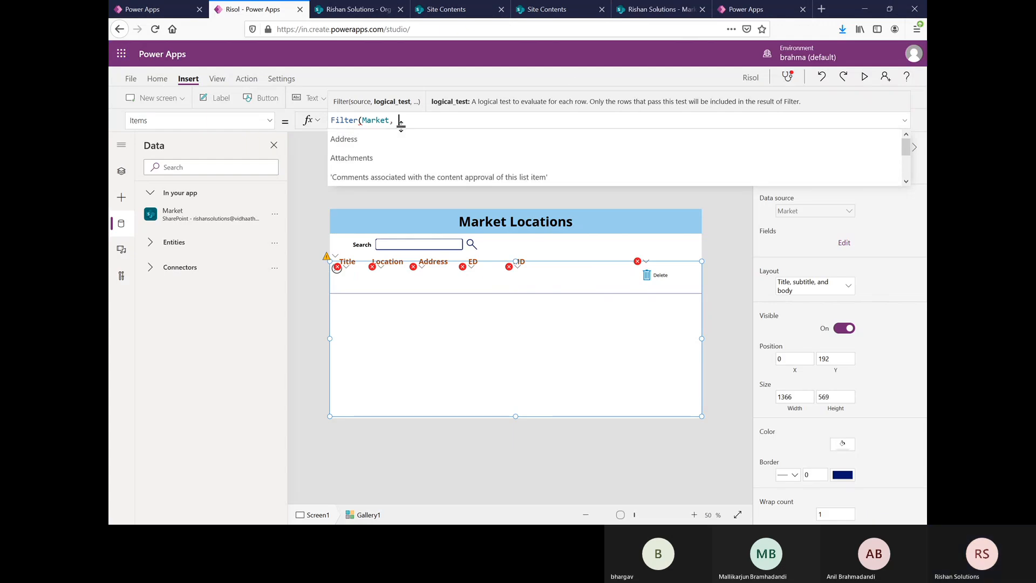
{"action": "left_click", "coordinate": [632, 15]}
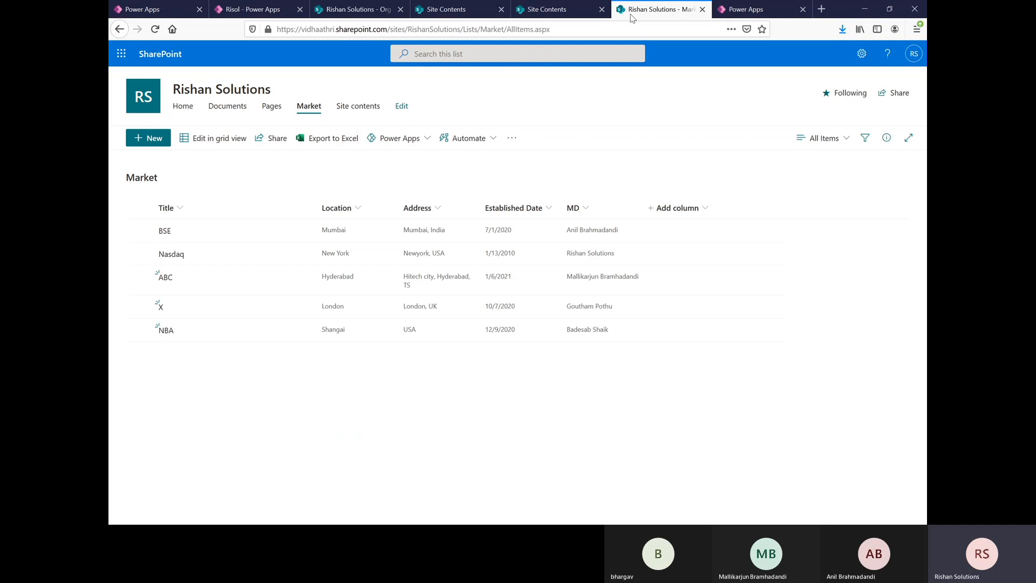
{"action": "left_click", "coordinate": [266, 11]}
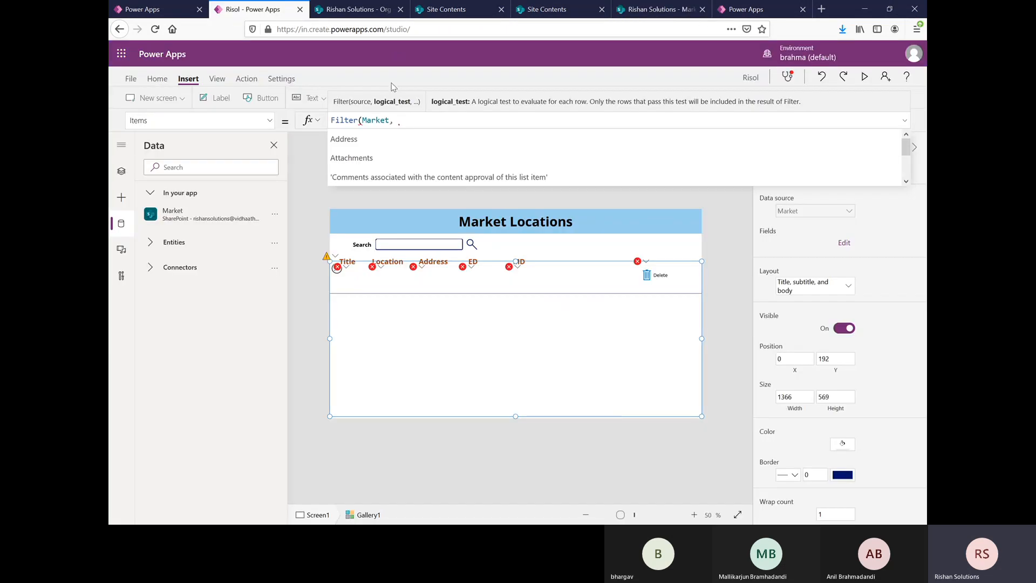
{"action": "type", "text": "locat"}
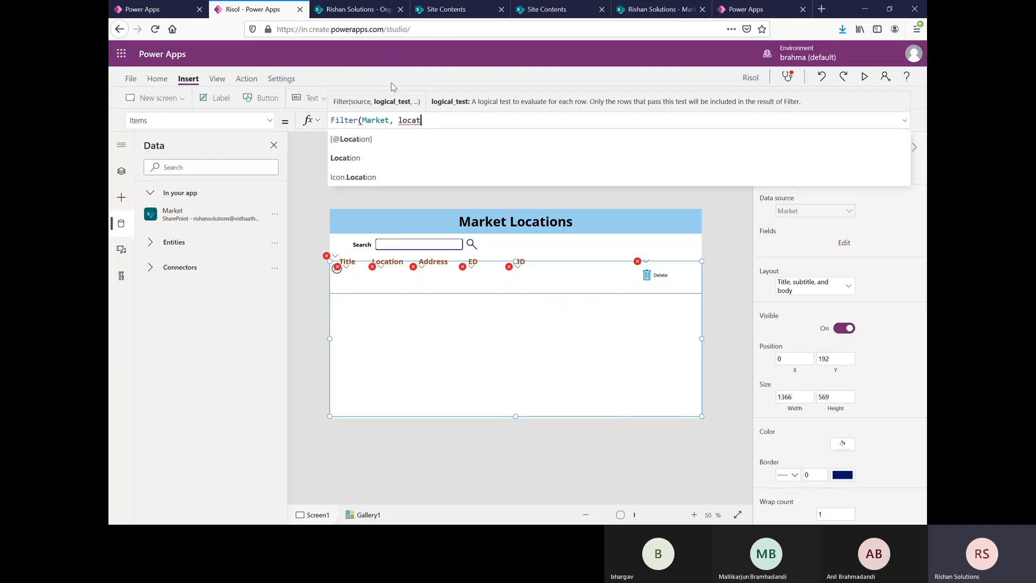
{"action": "key", "text": "Down"}
{"action": "key", "text": "Down"}
{"action": "key", "text": "Return"}
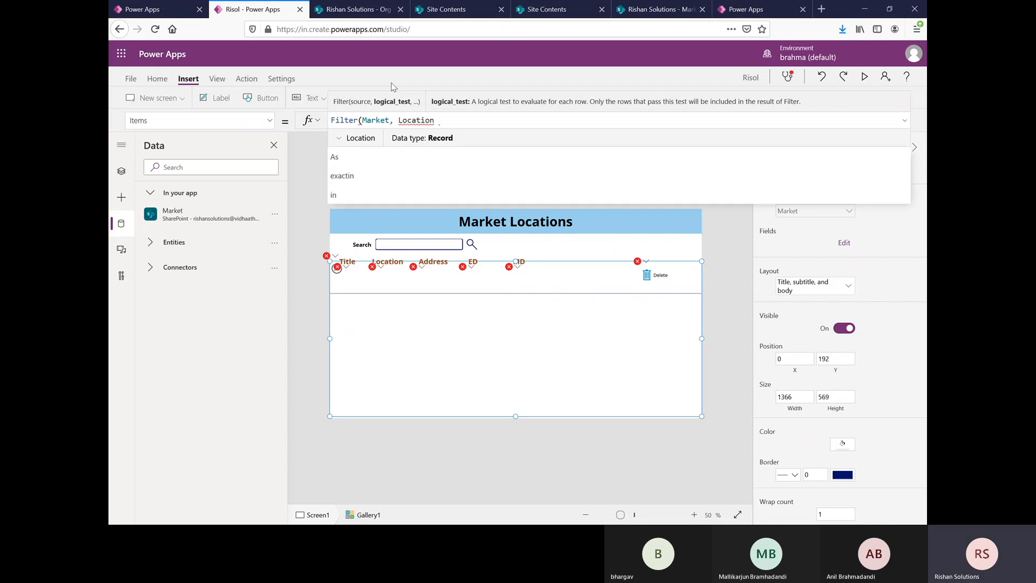
{"action": "type", "text": "in"}
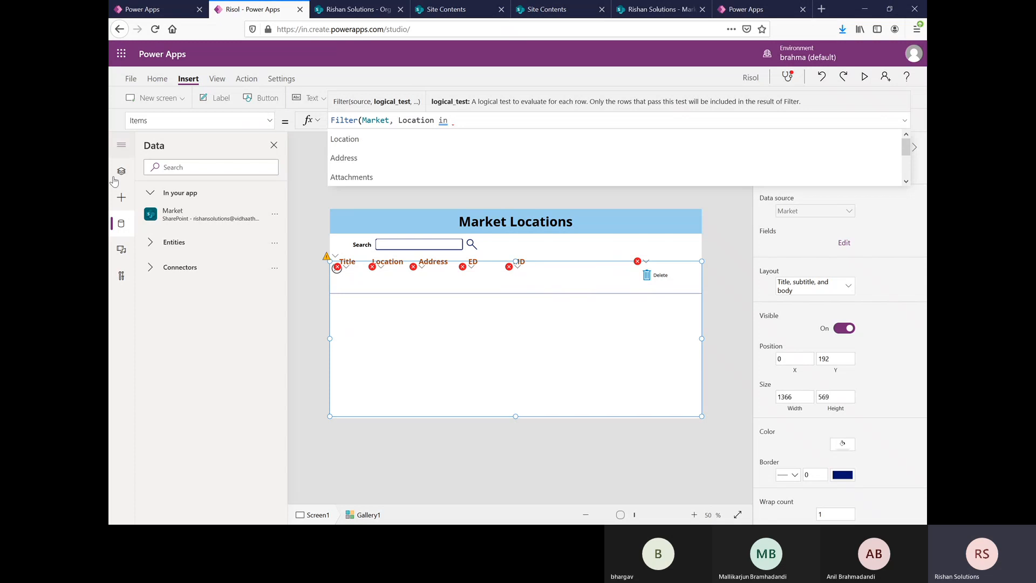
Step: Find the search box's control name in the app's control tree and complete the gallery's filter formula with TextInput1.Text and a closing parenthesis
{"action": "left_click", "coordinate": [124, 176]}
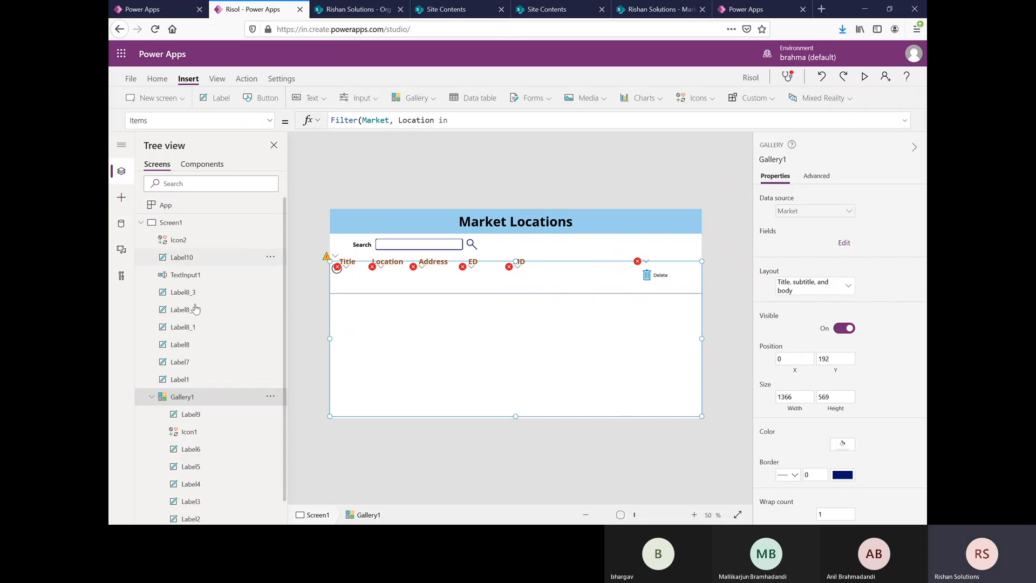
{"action": "scroll", "coordinate": [200, 359], "scroll_direction": "down", "scroll_amount": 1}
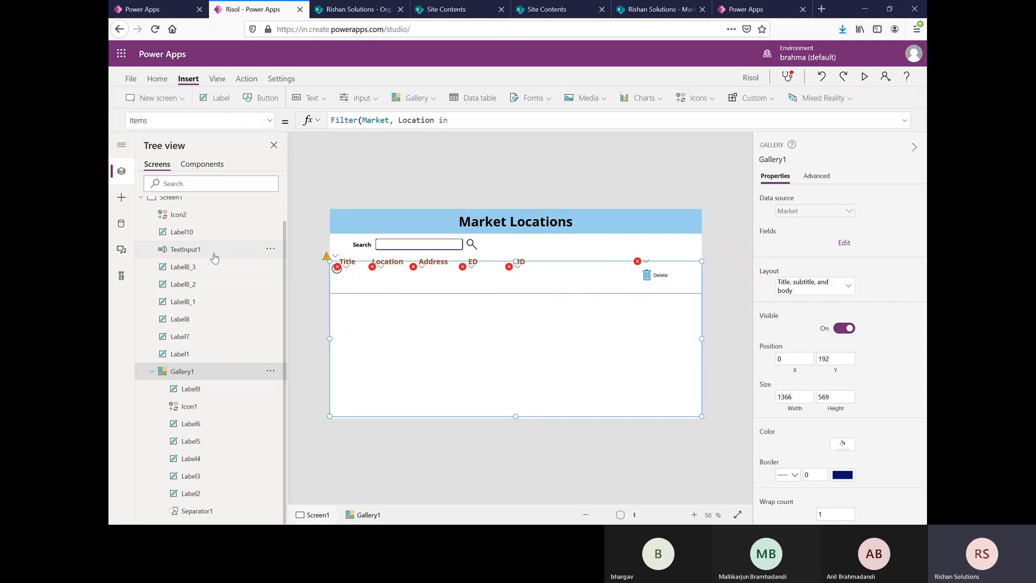
{"action": "scroll", "coordinate": [210, 258], "scroll_direction": "up", "scroll_amount": 1}
{"action": "left_click", "coordinate": [186, 276]}
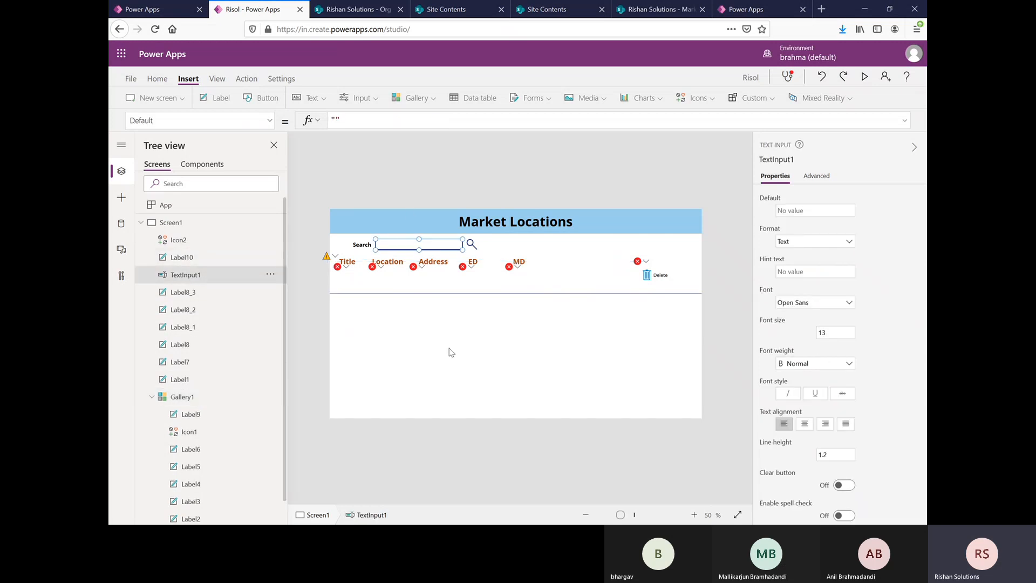
{"action": "left_click", "coordinate": [516, 281]}
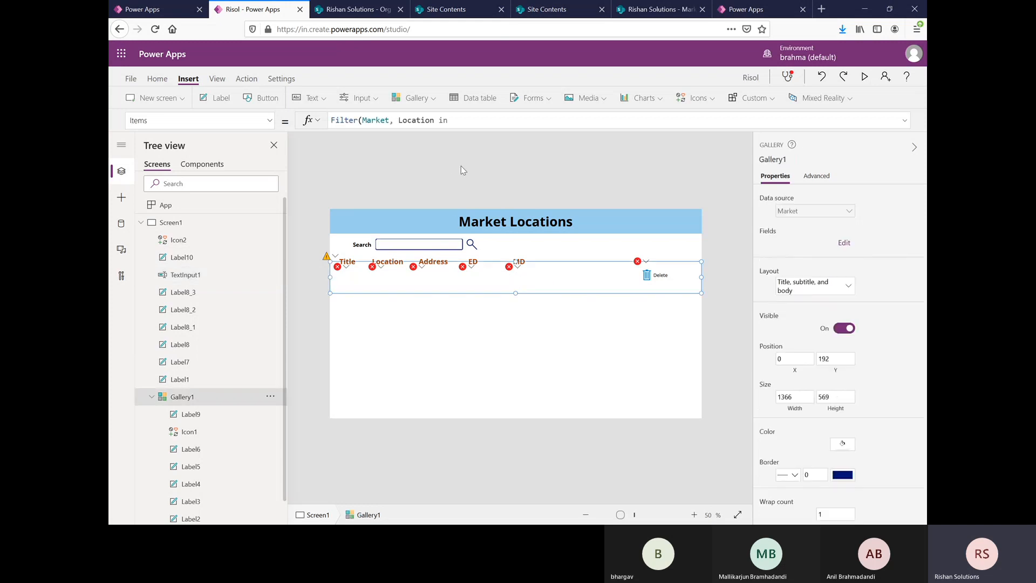
{"action": "left_click", "coordinate": [467, 121]}
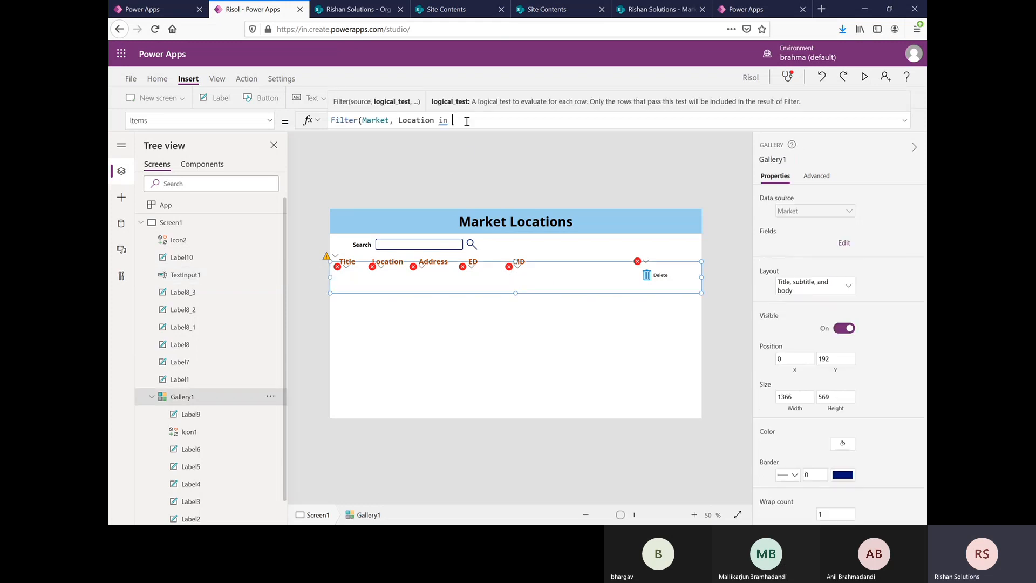
{"action": "type", "text": "text"}
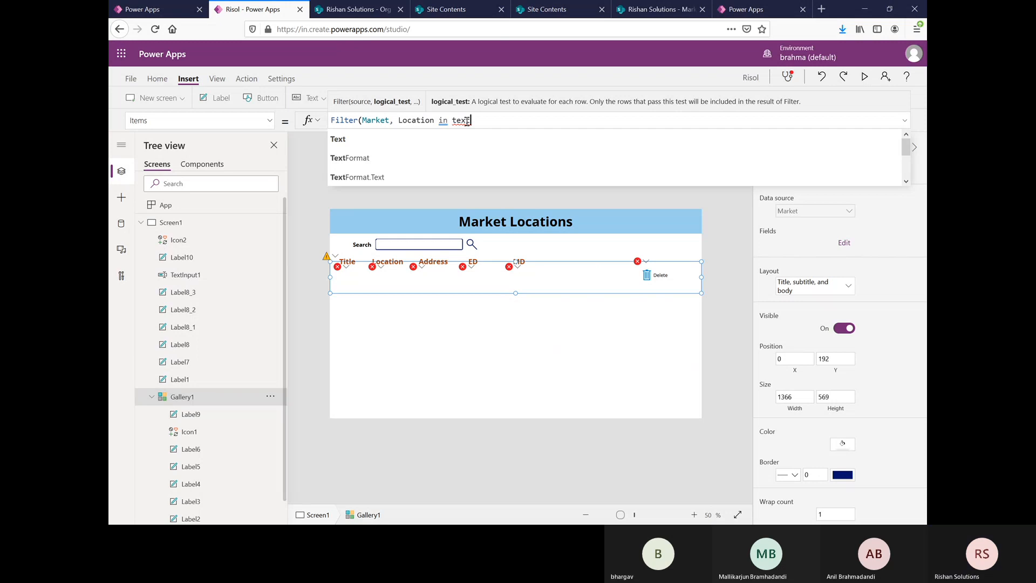
{"action": "type", "text": "In"}
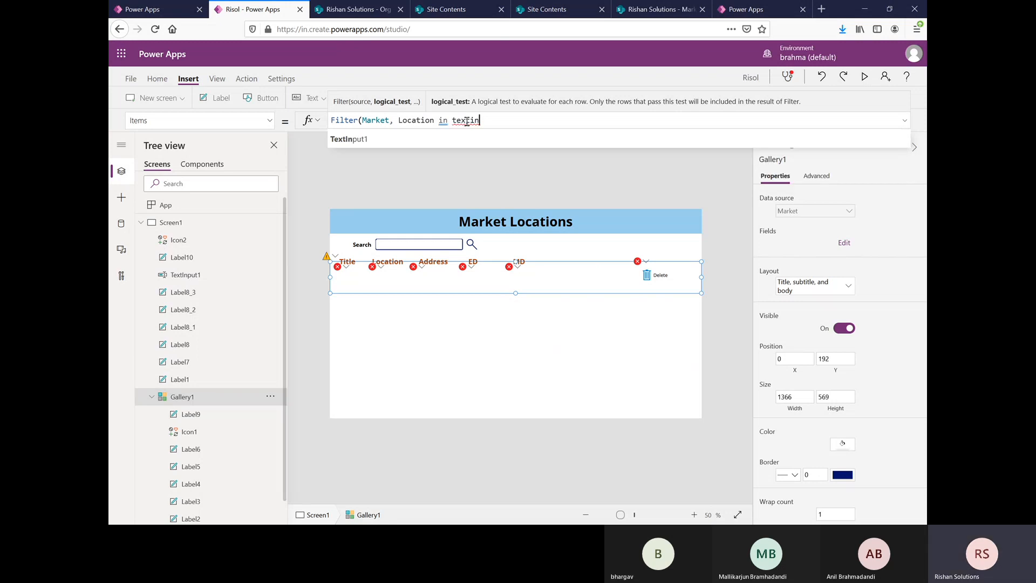
{"action": "key", "text": "Tab"}
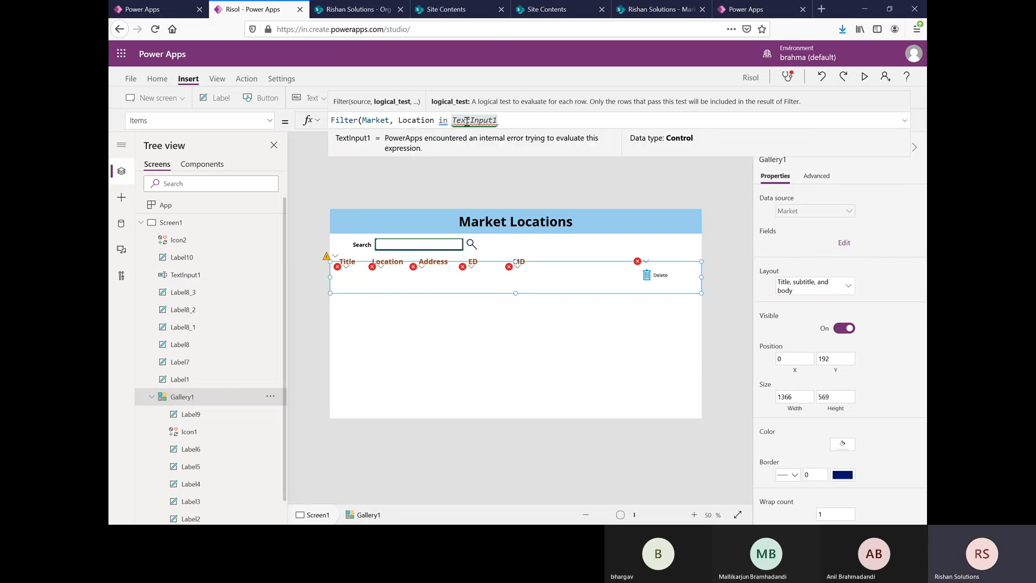
{"action": "type", "text": ".Tex"}
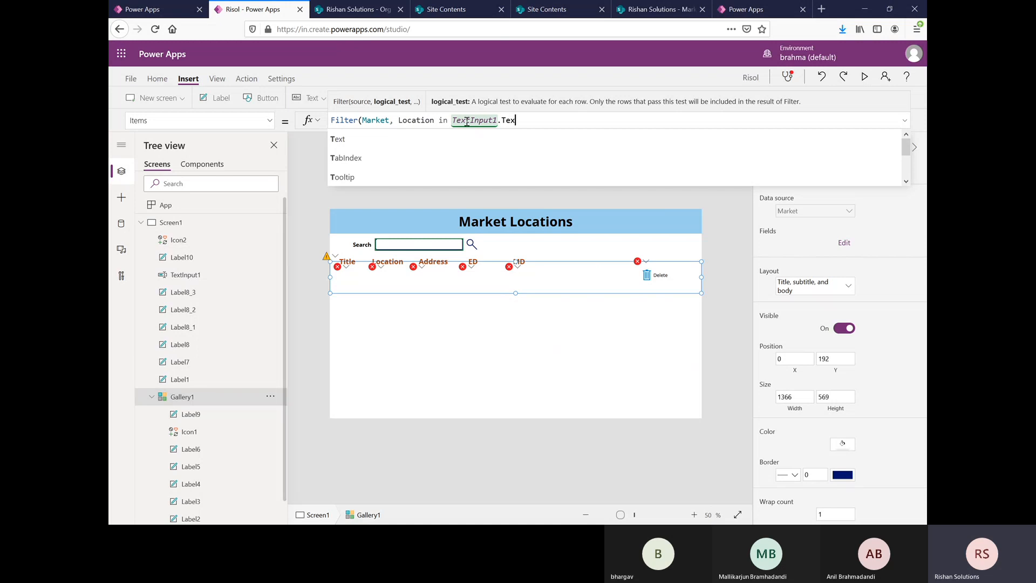
{"action": "type", "text": "t"}
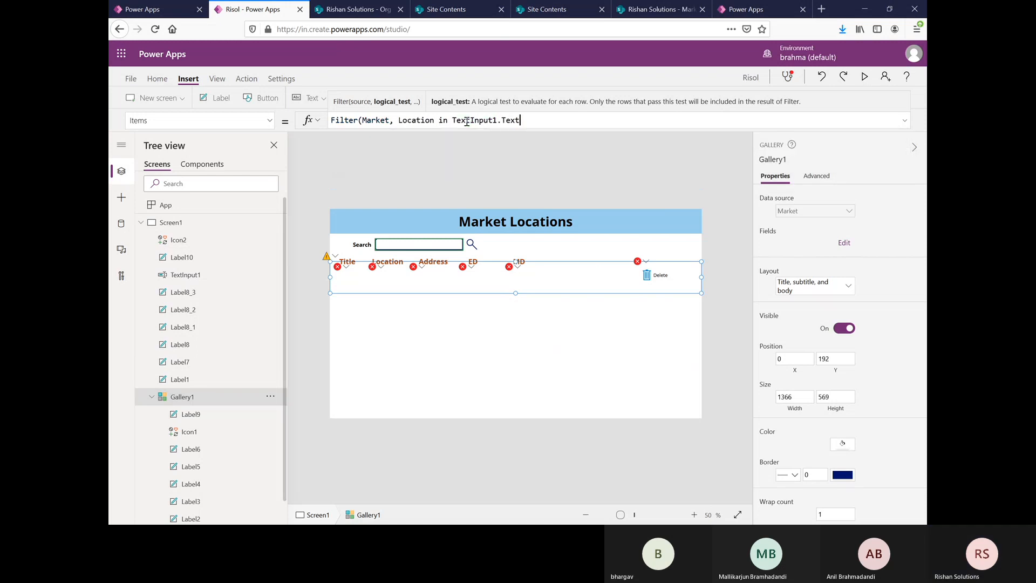
{"action": "type", "text": ")"}
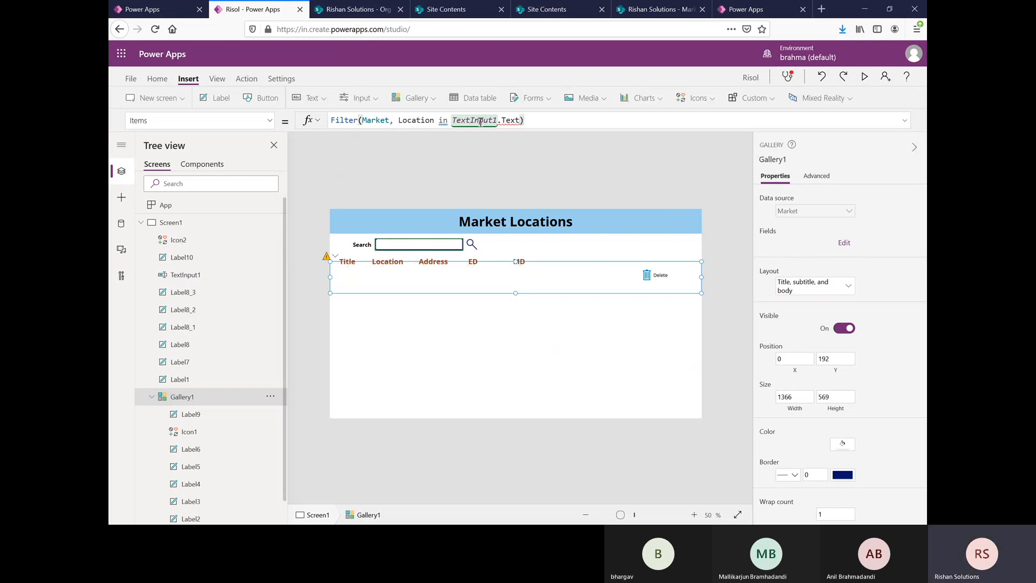
Step: Remove the .Text property from TextInput1 in the gallery's filter formula
{"action": "mouse_move", "coordinate": [510, 124]}
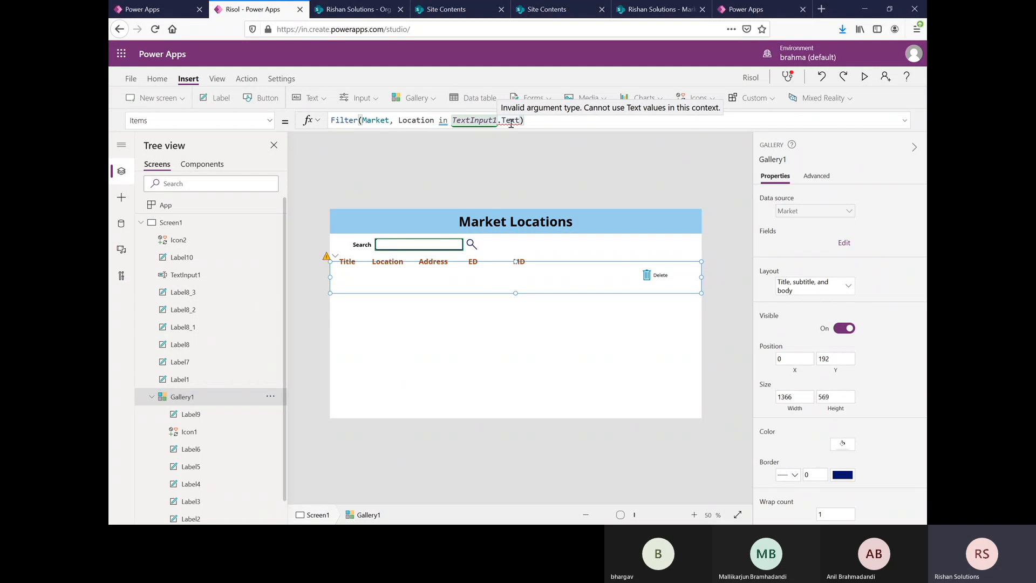
{"action": "left_click", "coordinate": [503, 121]}
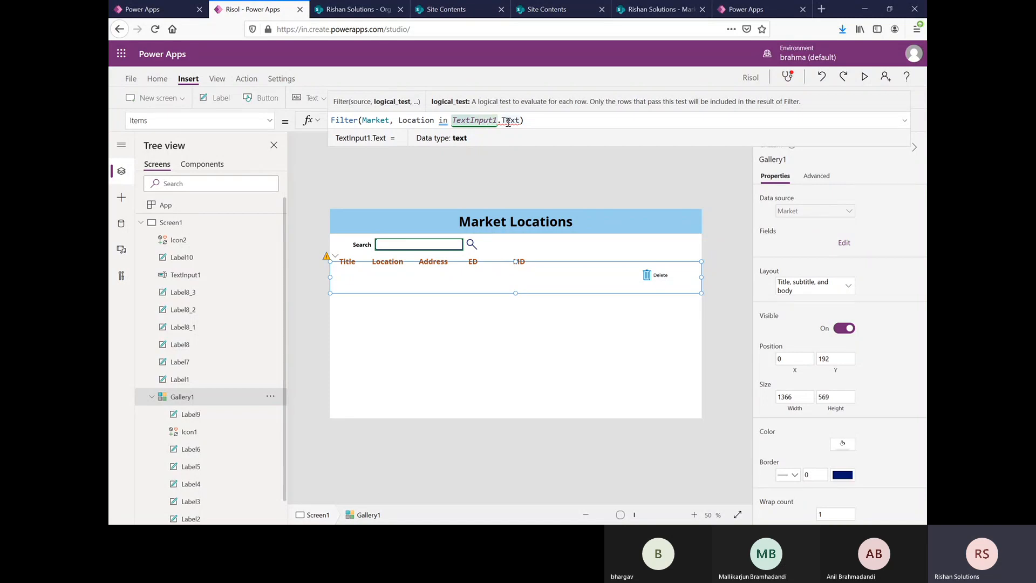
{"action": "left_click", "coordinate": [508, 120]}
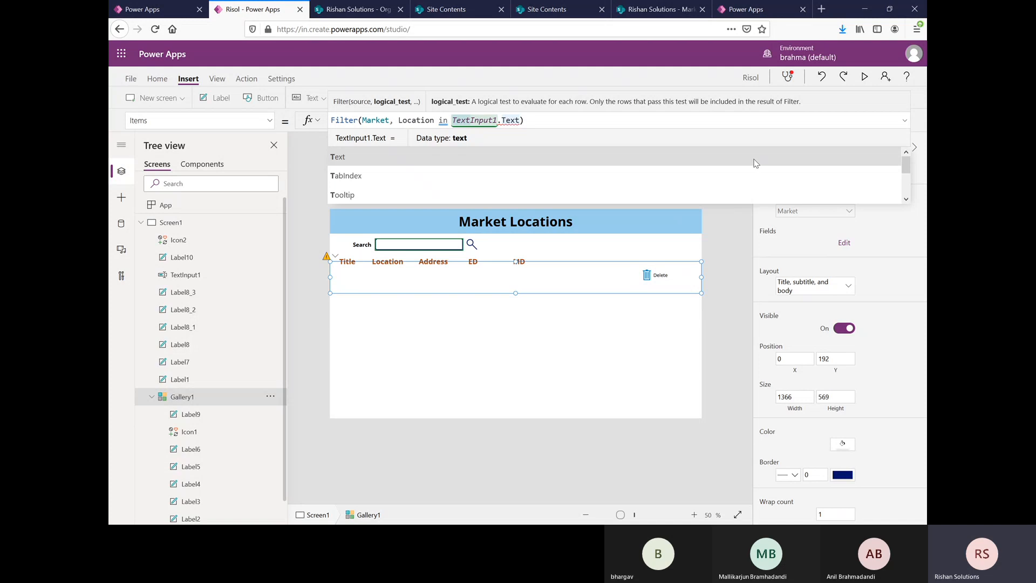
{"action": "key", "text": "Delete"}
{"action": "key", "text": "Delete"}
{"action": "key", "text": "Delete"}
{"action": "key", "text": "BackSpace"}
{"action": "key", "text": "BackSpace"}
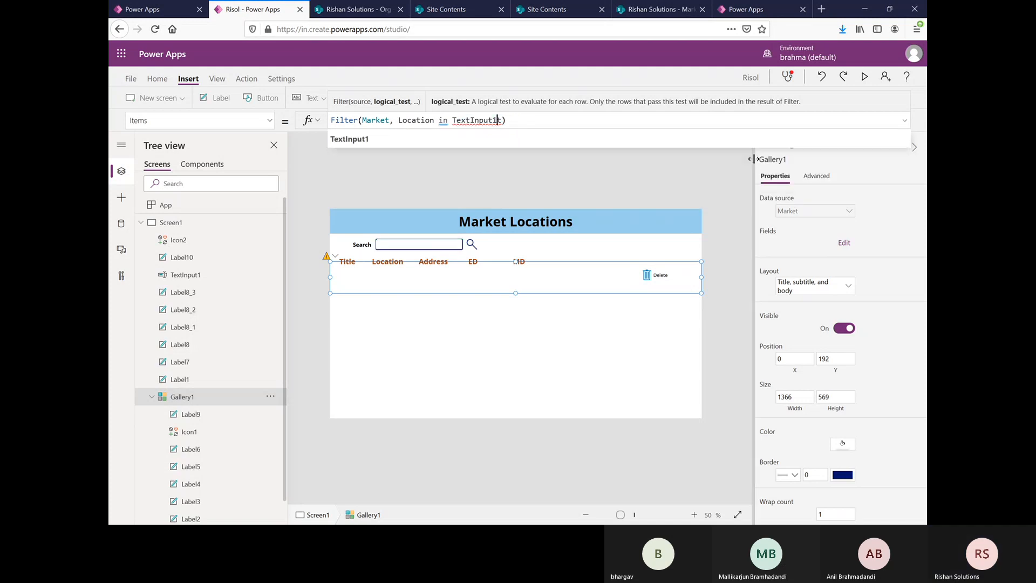
{"action": "key", "text": "Delete"}
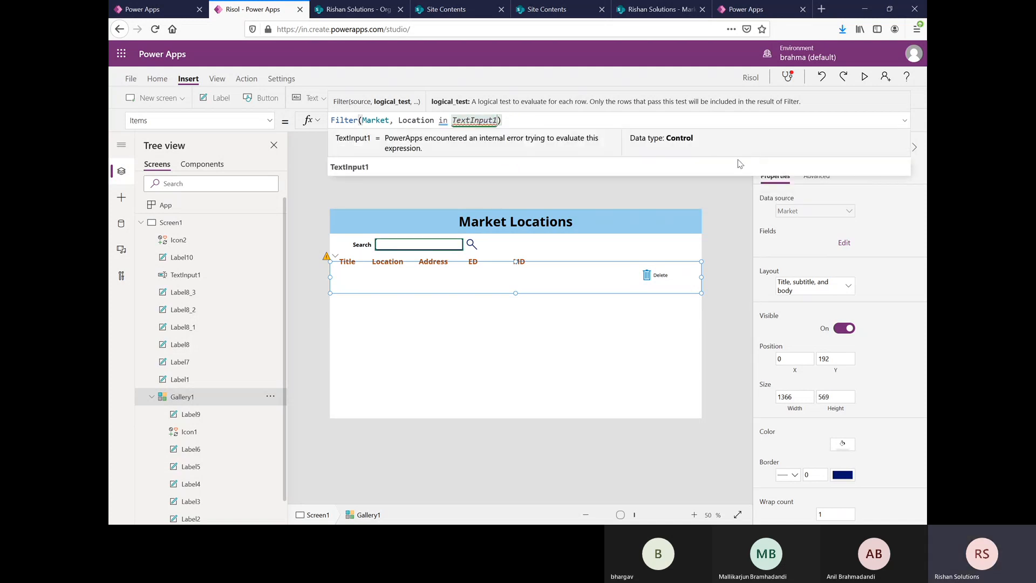
Step: Examine the properties available for TextInput1 in the filter formula, and leave the reference without a property
{"action": "type", "text": "."}
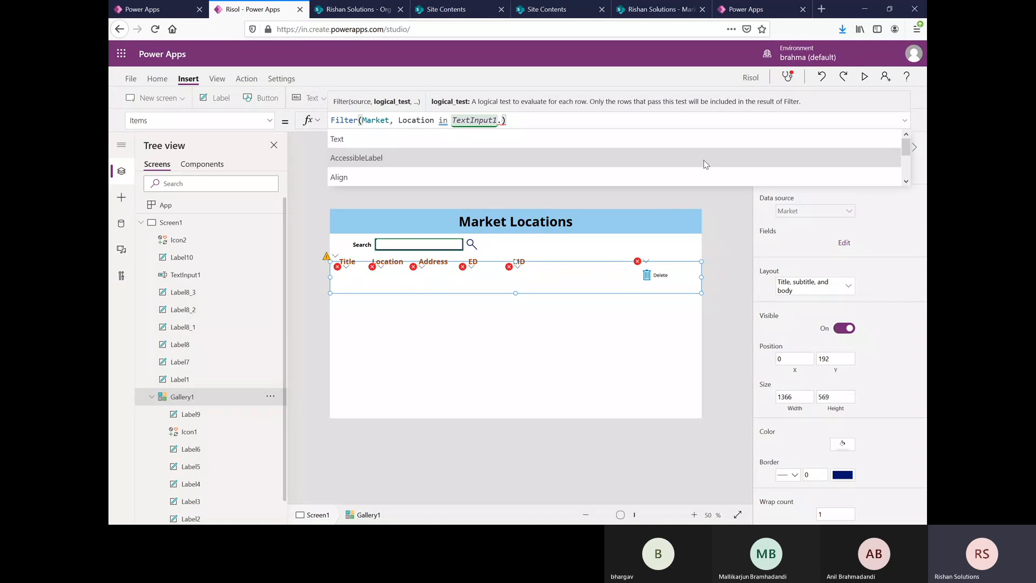
{"action": "scroll", "coordinate": [607, 159], "scroll_direction": "down", "scroll_amount": 3}
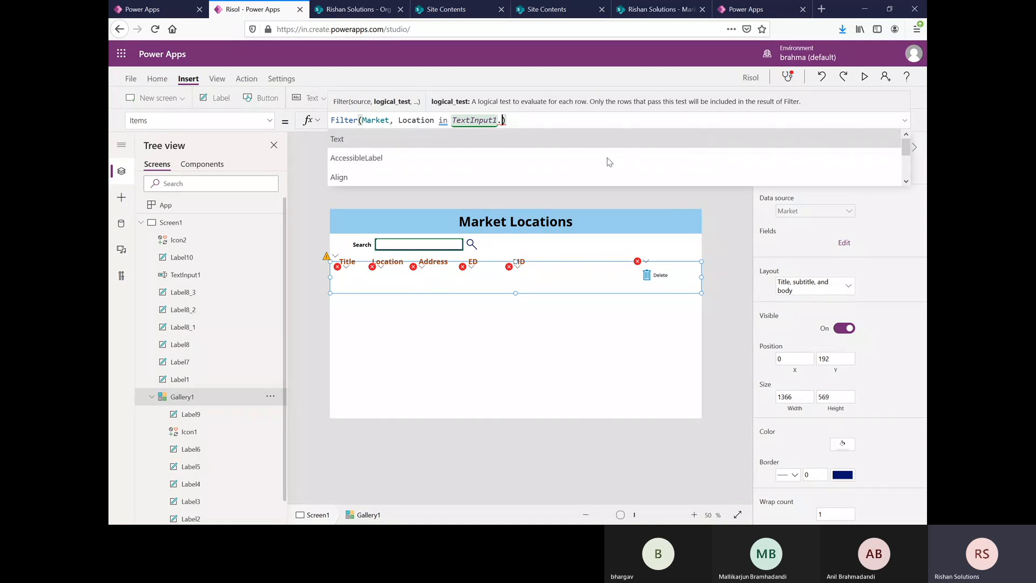
{"action": "scroll", "coordinate": [607, 158], "scroll_direction": "down", "scroll_amount": 5}
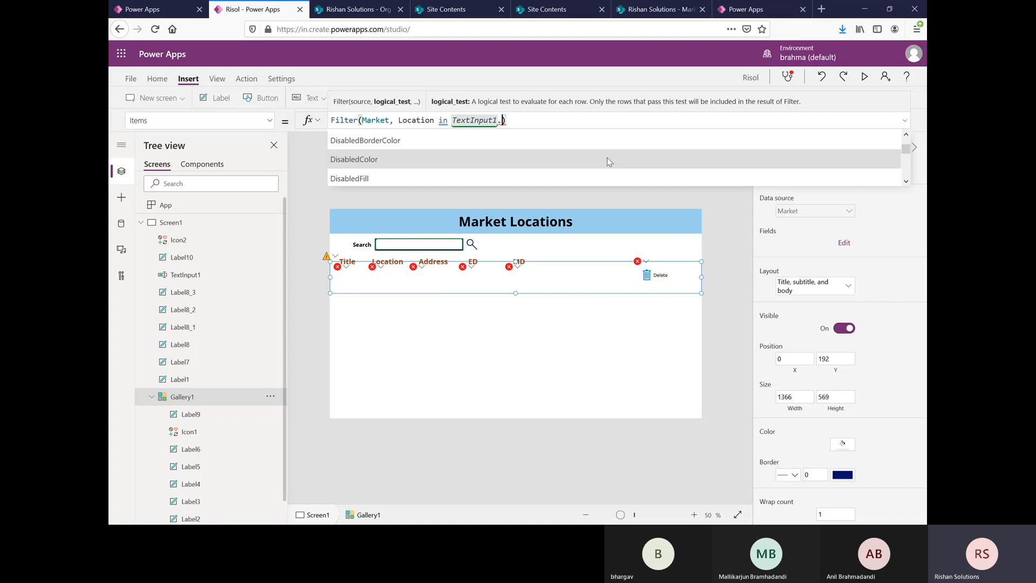
{"action": "scroll", "coordinate": [607, 158], "scroll_direction": "down", "scroll_amount": 4}
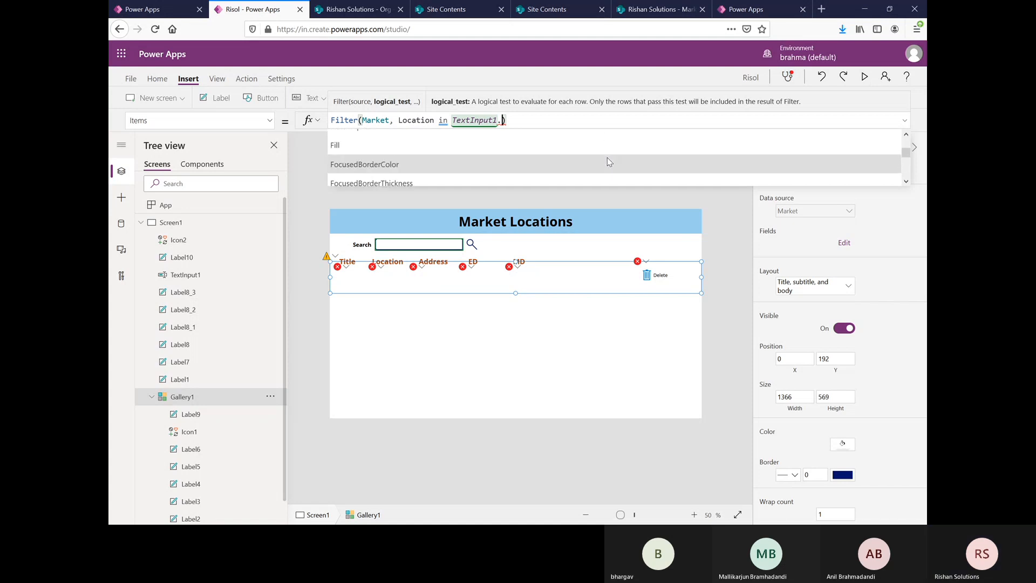
{"action": "scroll", "coordinate": [607, 158], "scroll_direction": "down", "scroll_amount": 4}
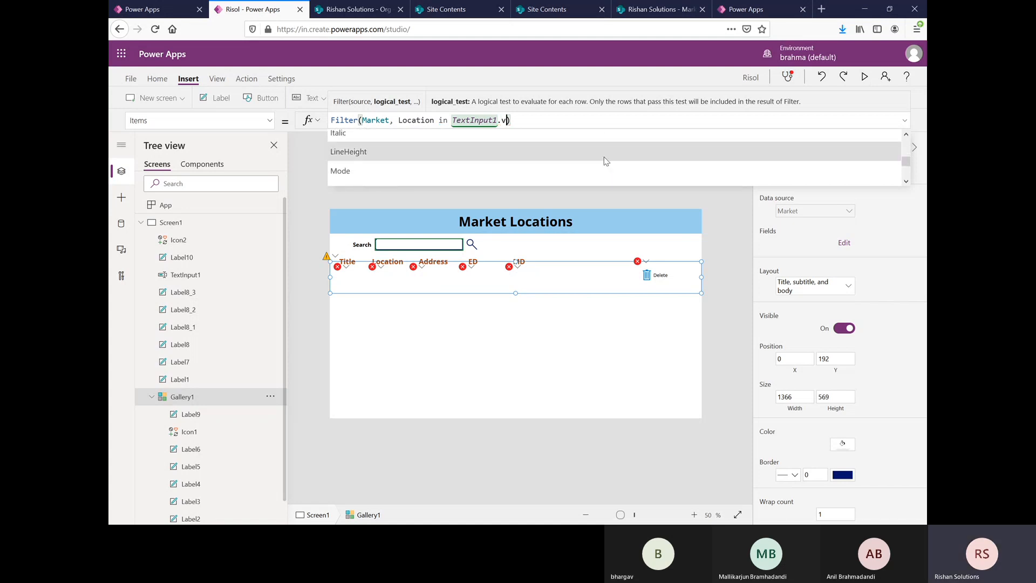
{"action": "type", "text": "a"}
{"action": "key", "text": "BackSpace"}
{"action": "key", "text": "BackSpace"}
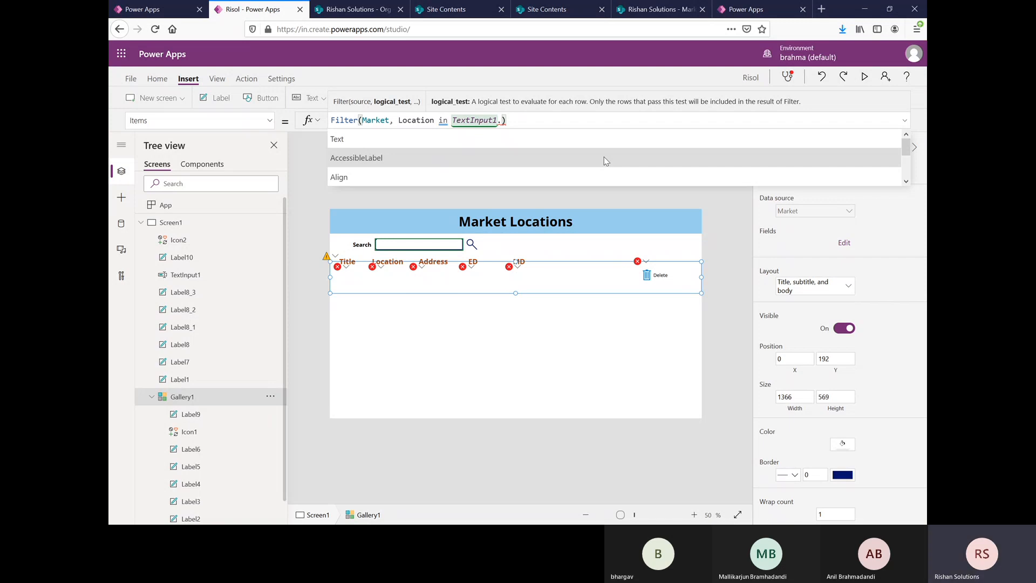
{"action": "key", "text": "BackSpace"}
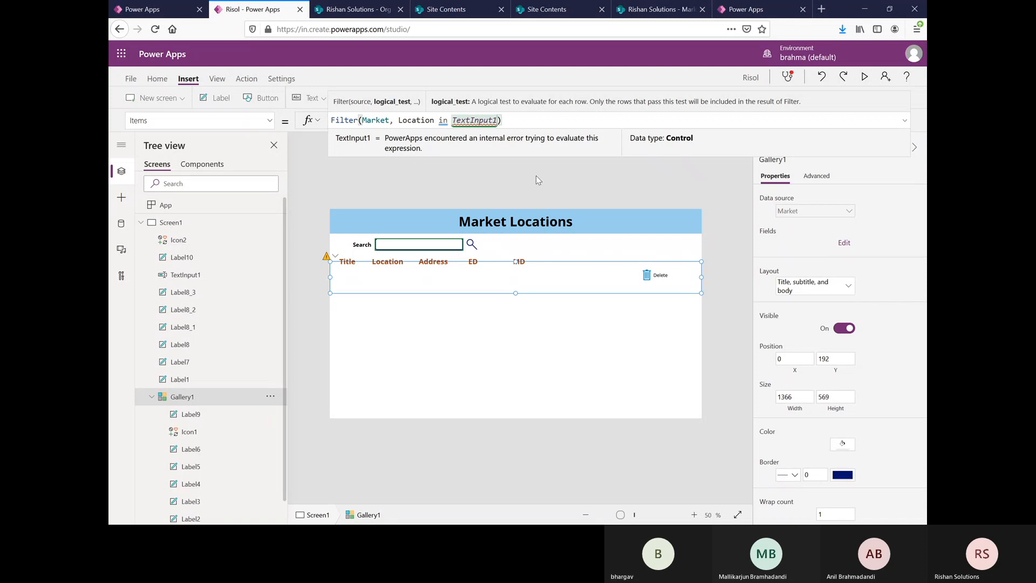
{"action": "left_click", "coordinate": [575, 178]}
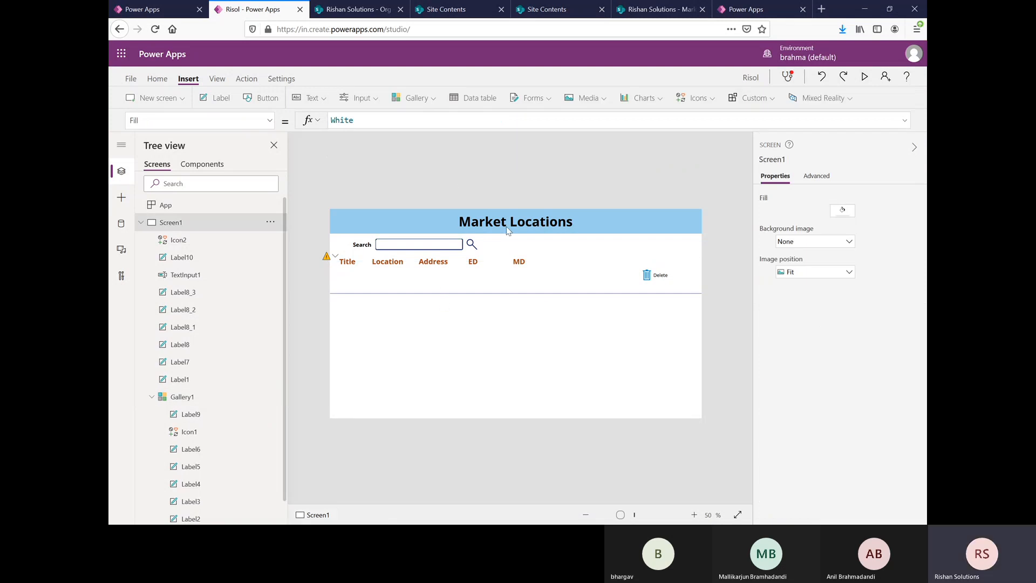
Step: Preview the app, test the search box with Mumbai, and return to editing
{"action": "left_click", "coordinate": [865, 79]}
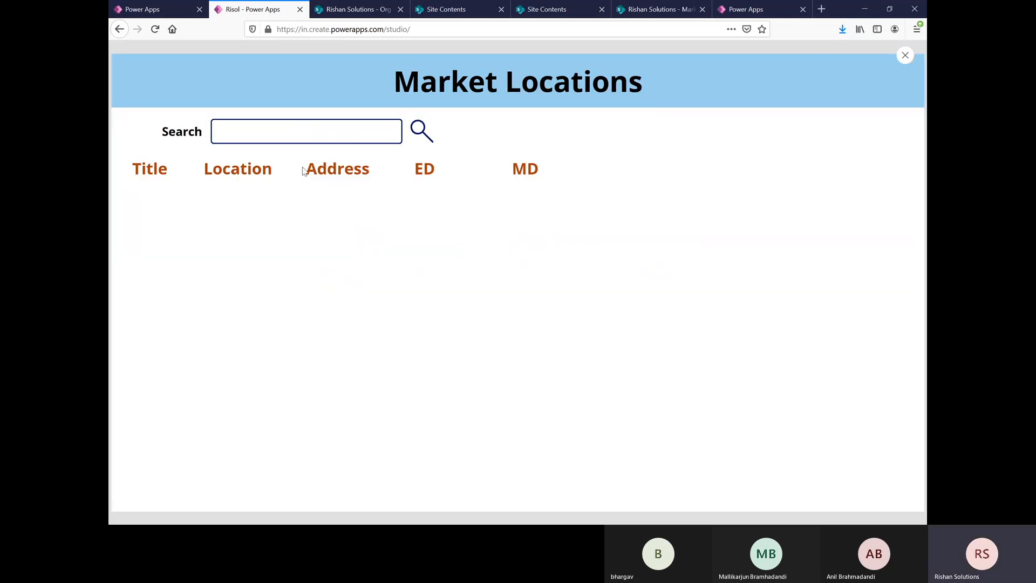
{"action": "left_click", "coordinate": [317, 135]}
{"action": "type", "text": "Mumbai"}
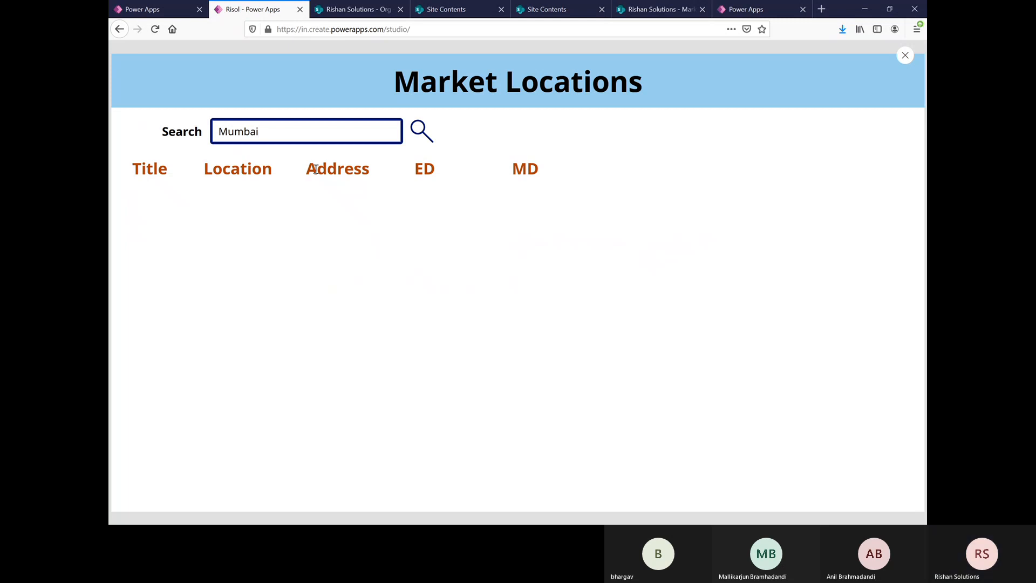
{"action": "left_click", "coordinate": [595, 202]}
{"action": "left_click", "coordinate": [906, 56]}
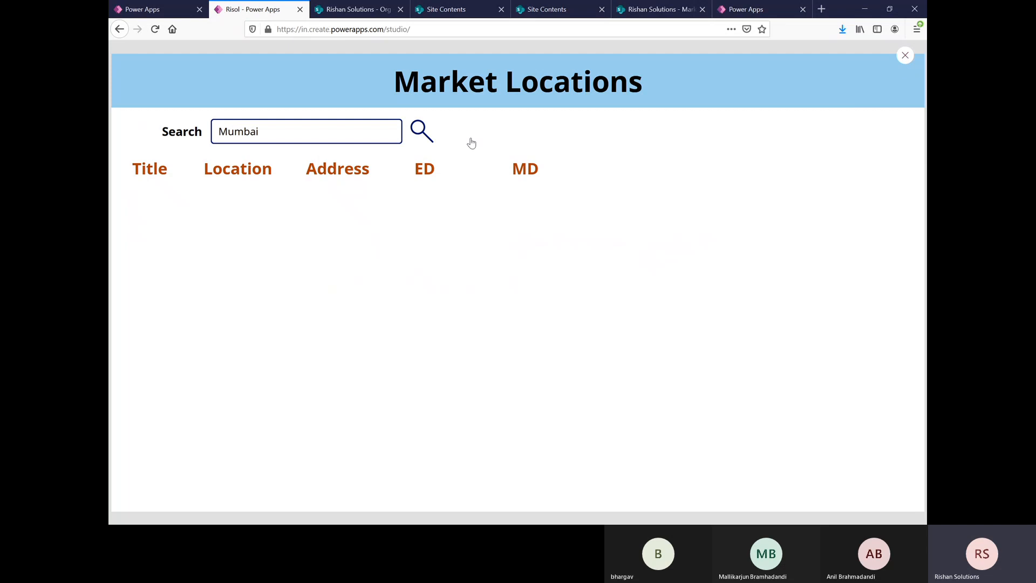
{"action": "left_click", "coordinate": [609, 322]}
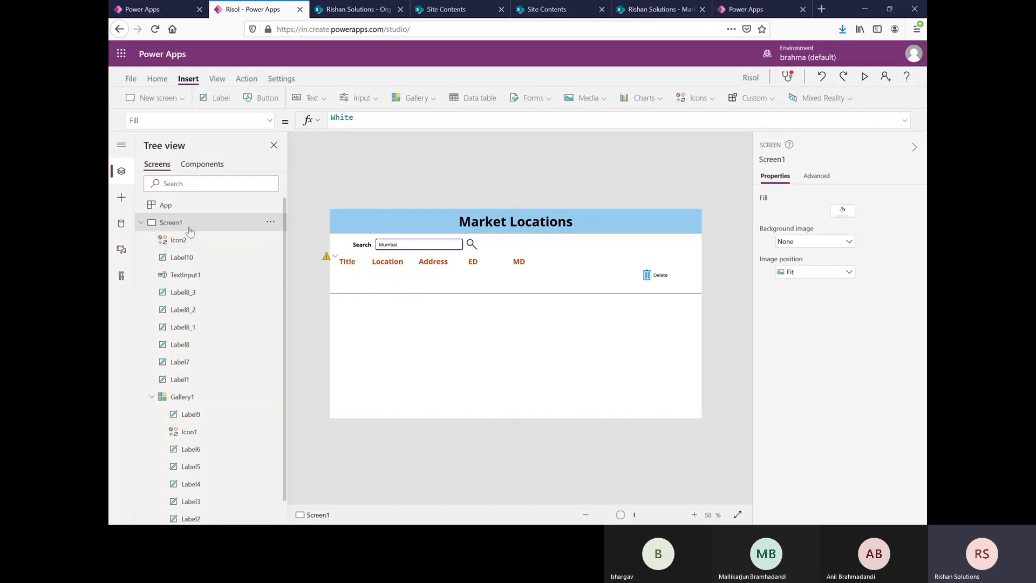
Step: Change the gallery's filter condition to Location.Value in TextInput1.Text
{"action": "left_click", "coordinate": [449, 296]}
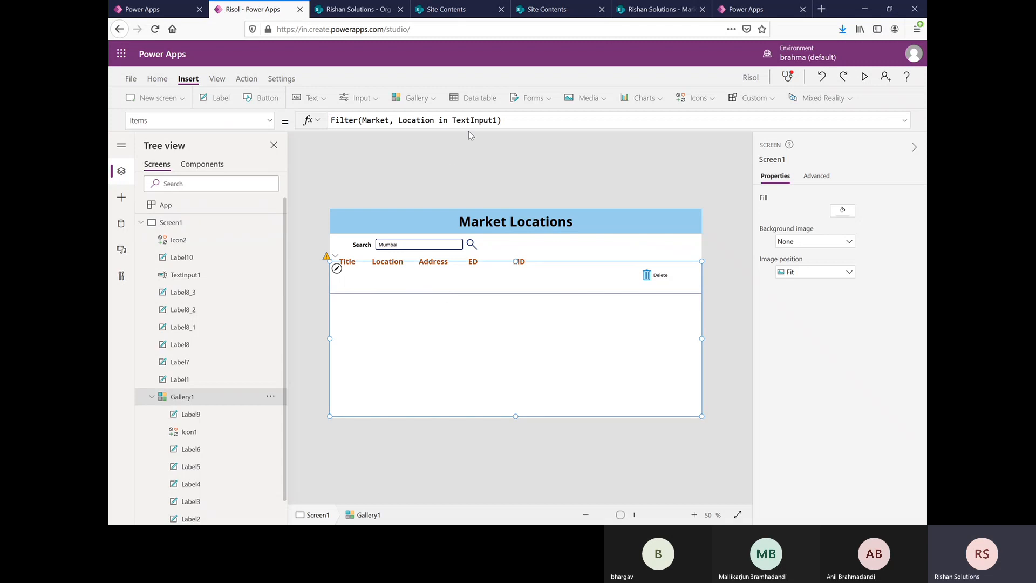
{"action": "double_click", "coordinate": [427, 121]}
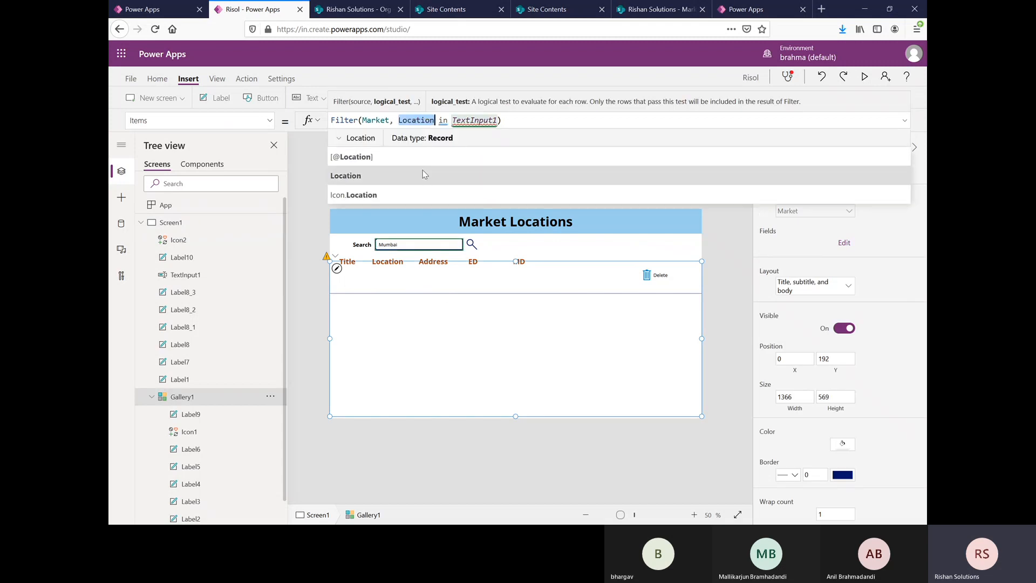
{"action": "left_click", "coordinate": [433, 121]}
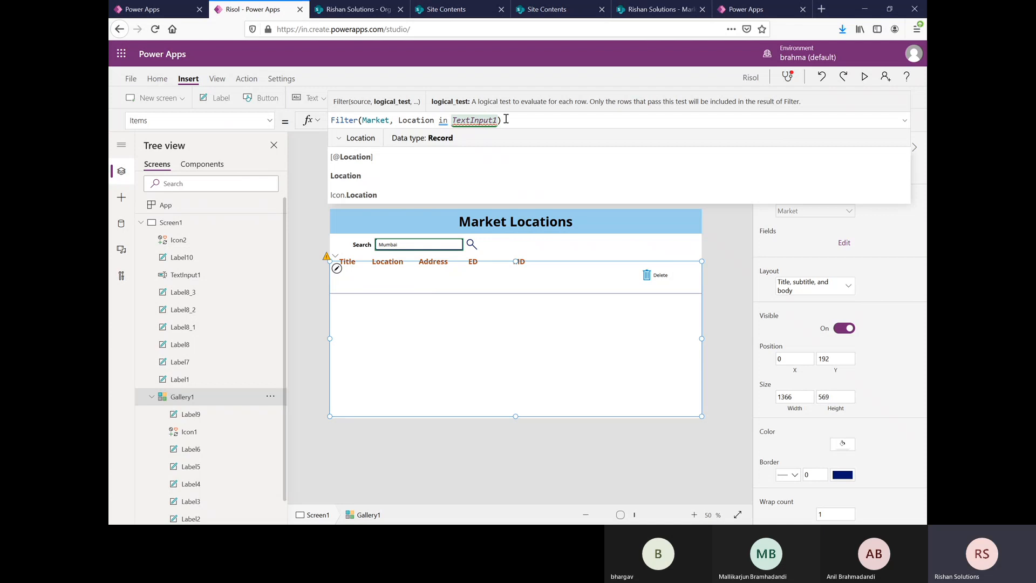
{"action": "type", "text": "."}
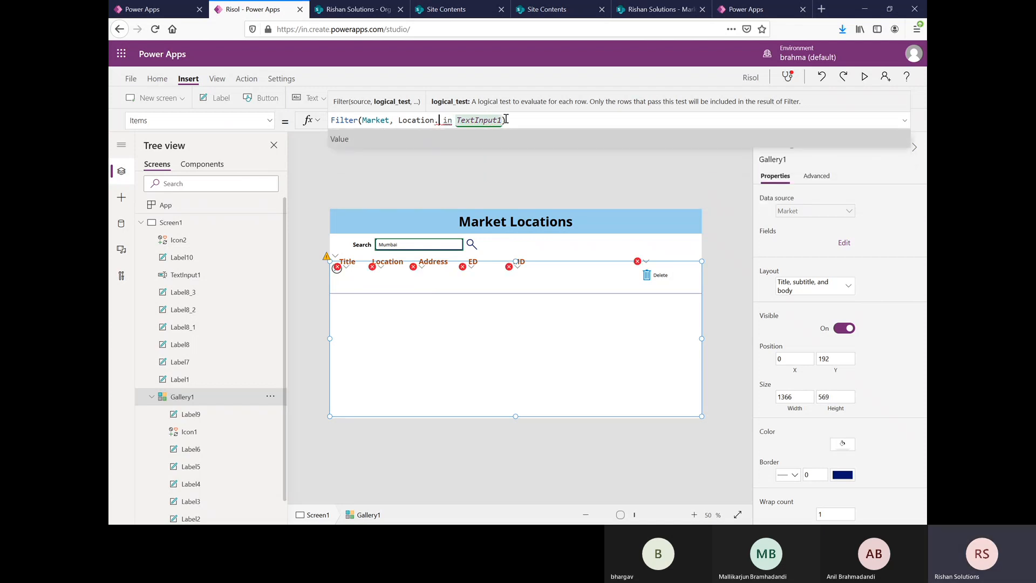
{"action": "key", "text": "Tab"}
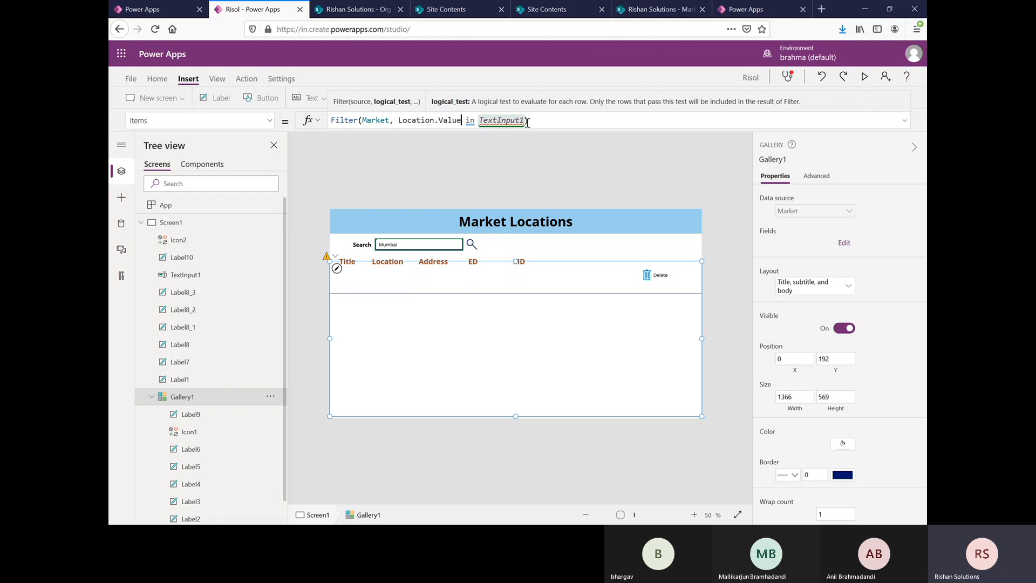
{"action": "left_click", "coordinate": [527, 121]}
{"action": "type", "text": "."}
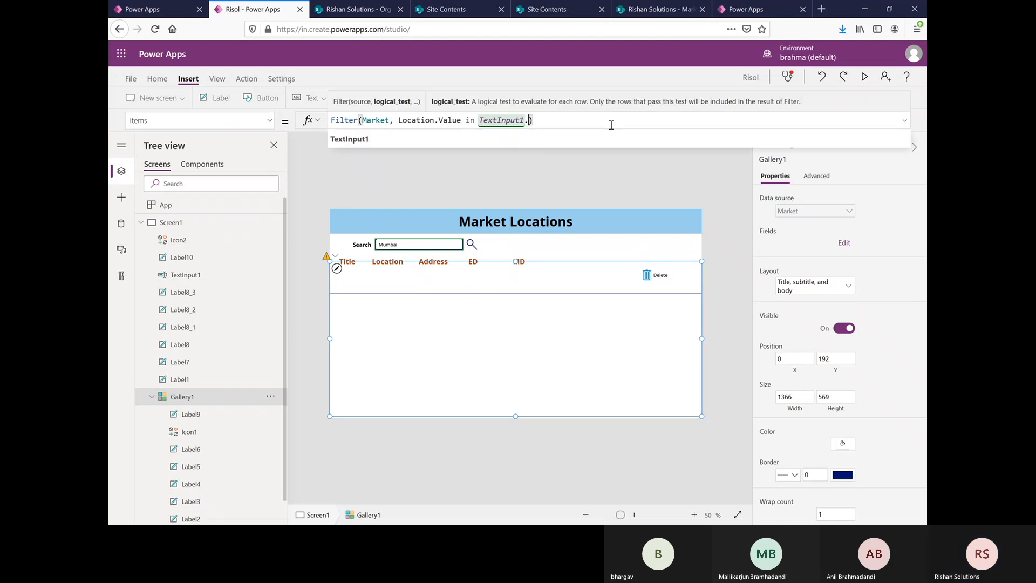
{"action": "type", "text": "te"}
{"action": "left_click", "coordinate": [382, 141]}
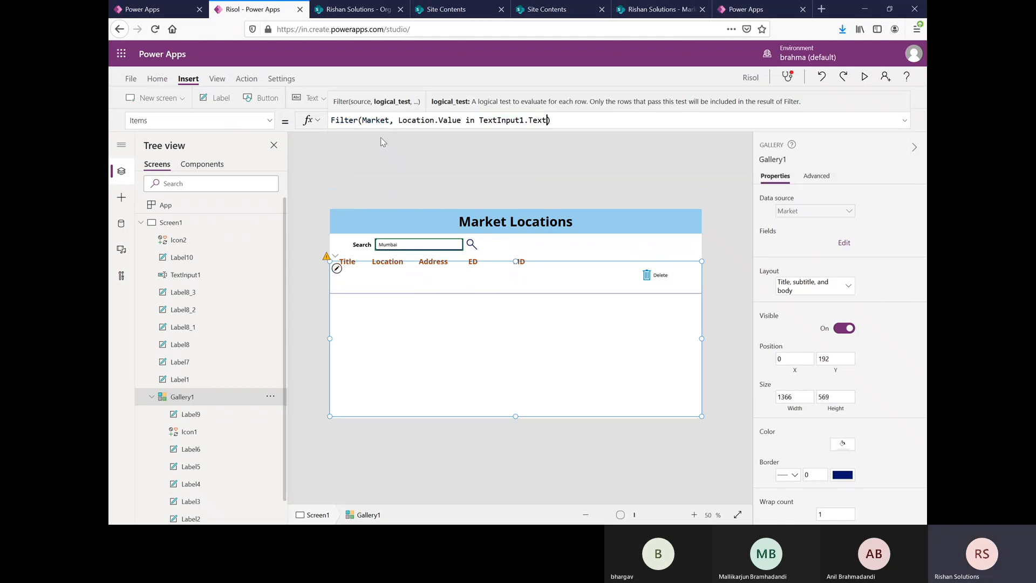
{"action": "left_click", "coordinate": [578, 124]}
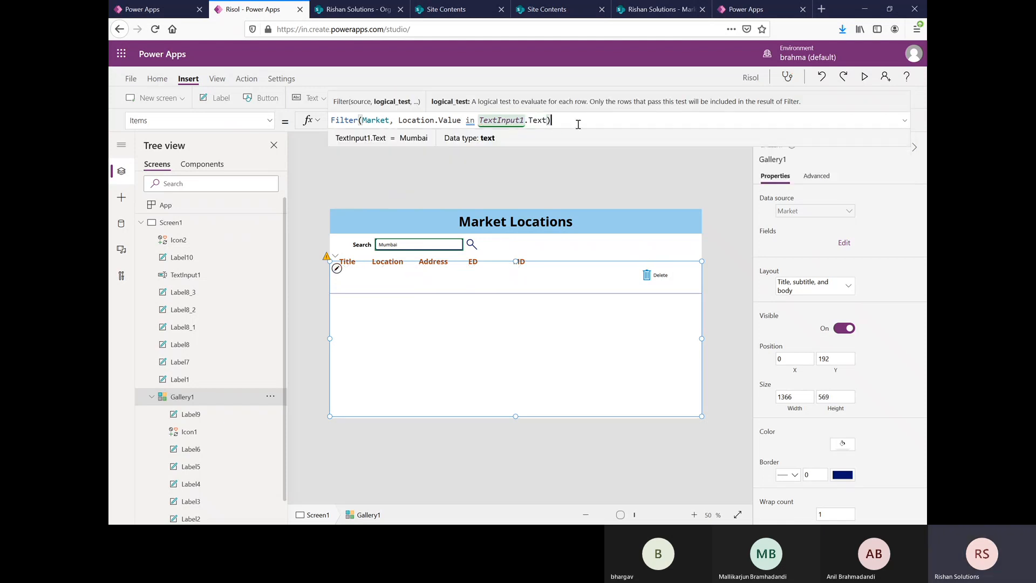
Step: Preview the app and replace the search text with lowercase mumbai to test the location filter
{"action": "left_click", "coordinate": [865, 76]}
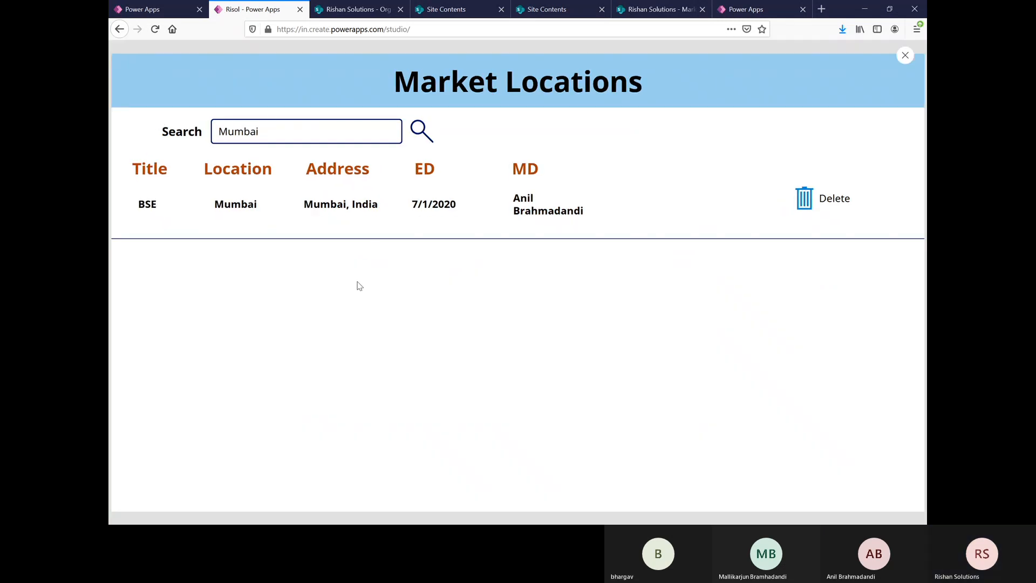
{"action": "left_click", "coordinate": [273, 129]}
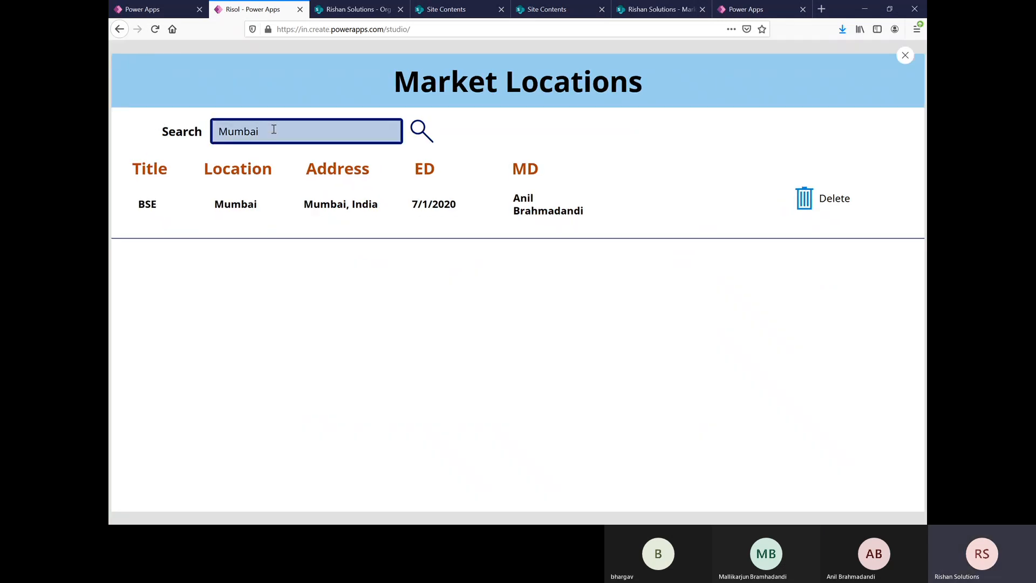
{"action": "key", "text": "BackSpace"}
{"action": "key", "text": "BackSpace"}
{"action": "key", "text": "BackSpace"}
{"action": "key", "text": "BackSpace"}
{"action": "key", "text": "BackSpace"}
{"action": "key", "text": "BackSpace"}
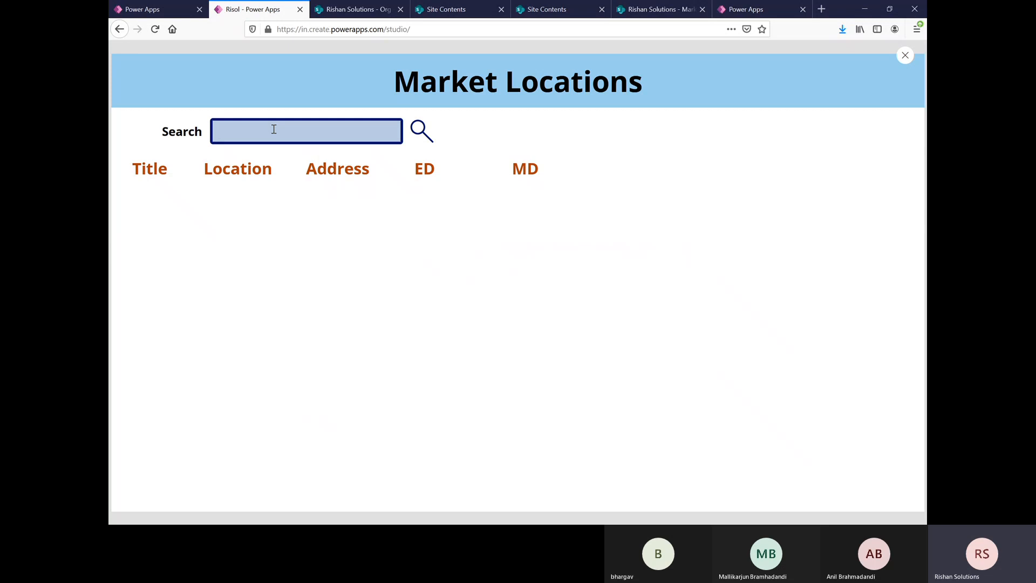
{"action": "type", "text": "mumbai"}
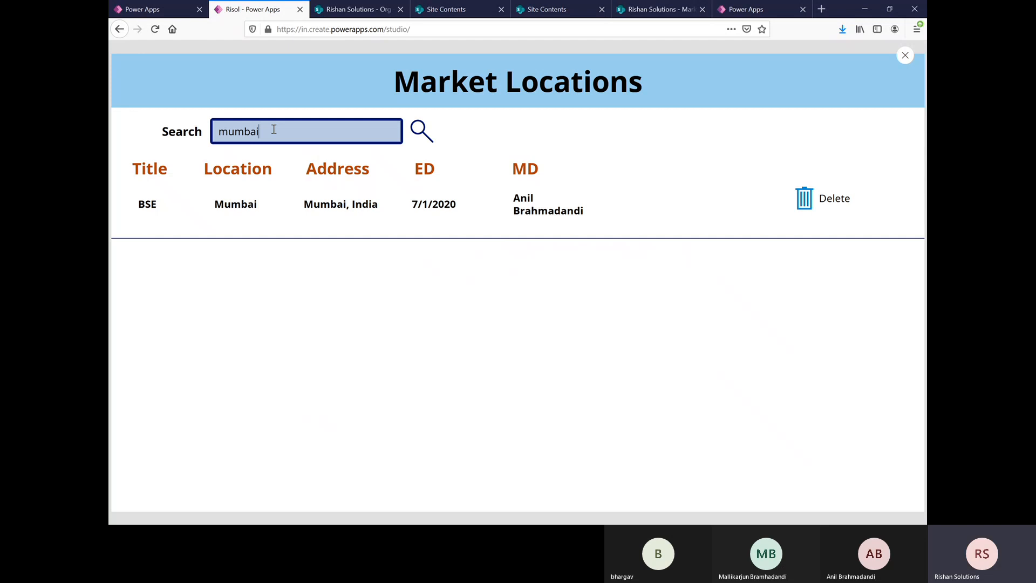
Step: Replace the search text with Hyderabad to test the filter on another location
{"action": "key", "text": "BackSpace"}
{"action": "key", "text": "BackSpace"}
{"action": "key", "text": "BackSpace"}
{"action": "key", "text": "BackSpace"}
{"action": "key", "text": "BackSpace"}
{"action": "key", "text": "BackSpace"}
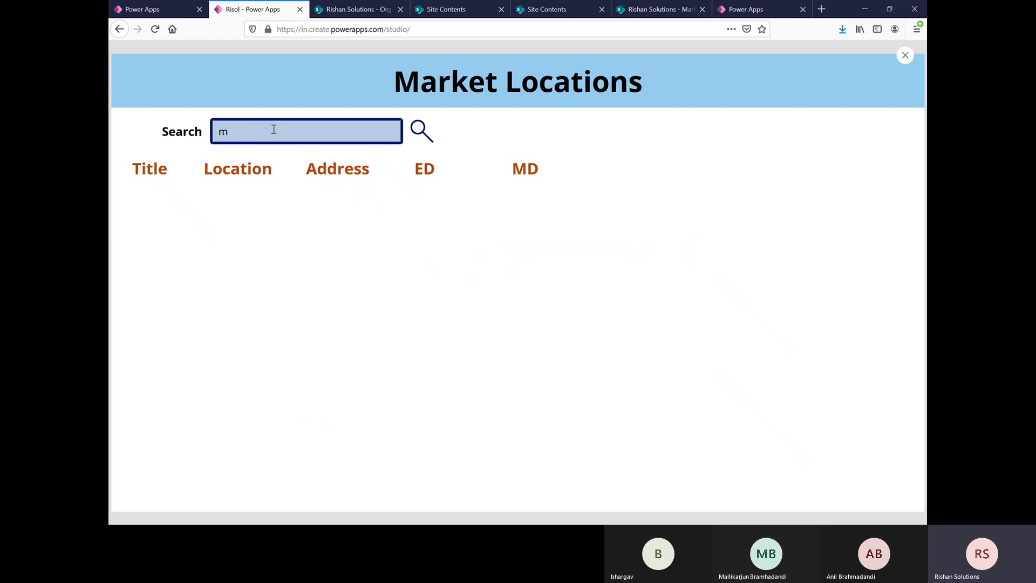
{"action": "type", "text": "y"}
{"action": "key", "text": "BackSpace"}
{"action": "type", "text": "Hyder"}
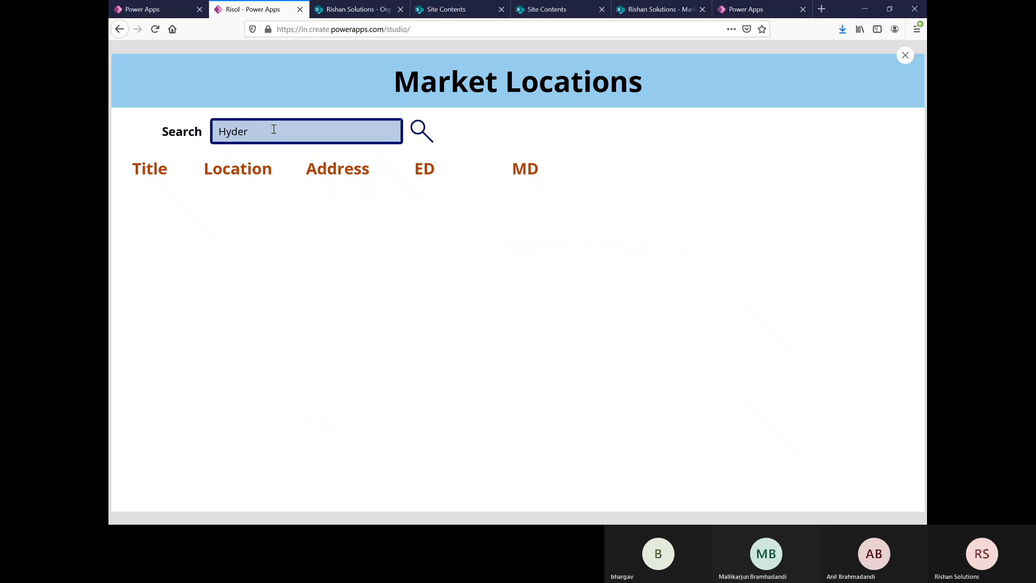
{"action": "type", "text": "abad"}
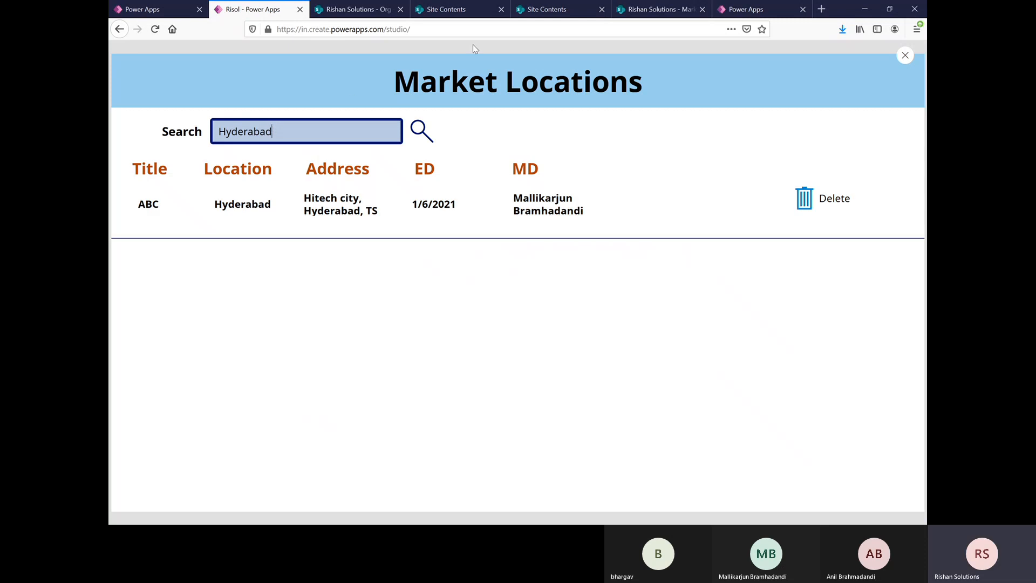
Step: Switch to the SharePoint Market list and add an item in grid view titled NCD with location Mumbai
{"action": "left_click", "coordinate": [642, 10]}
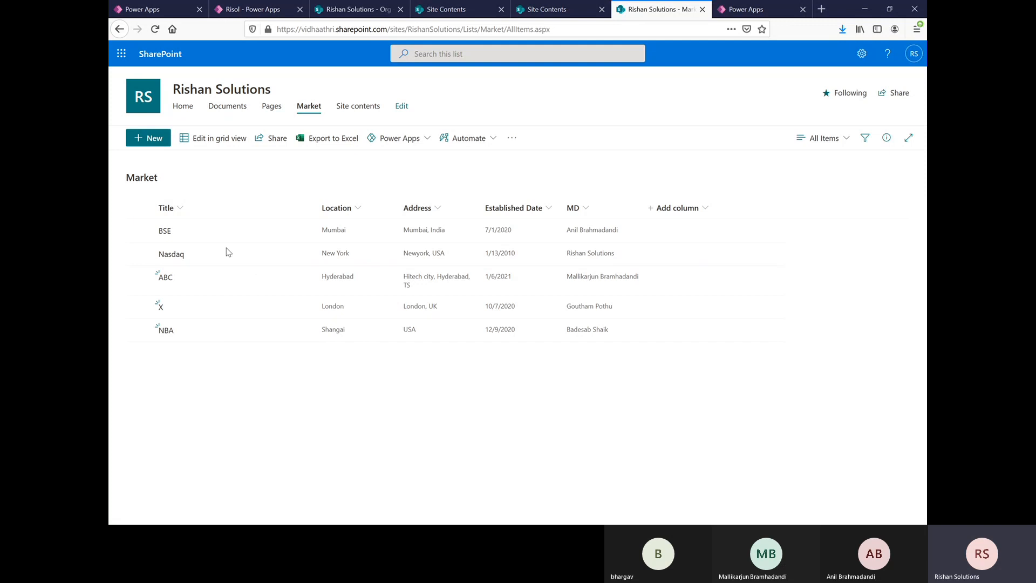
{"action": "left_click", "coordinate": [221, 138]}
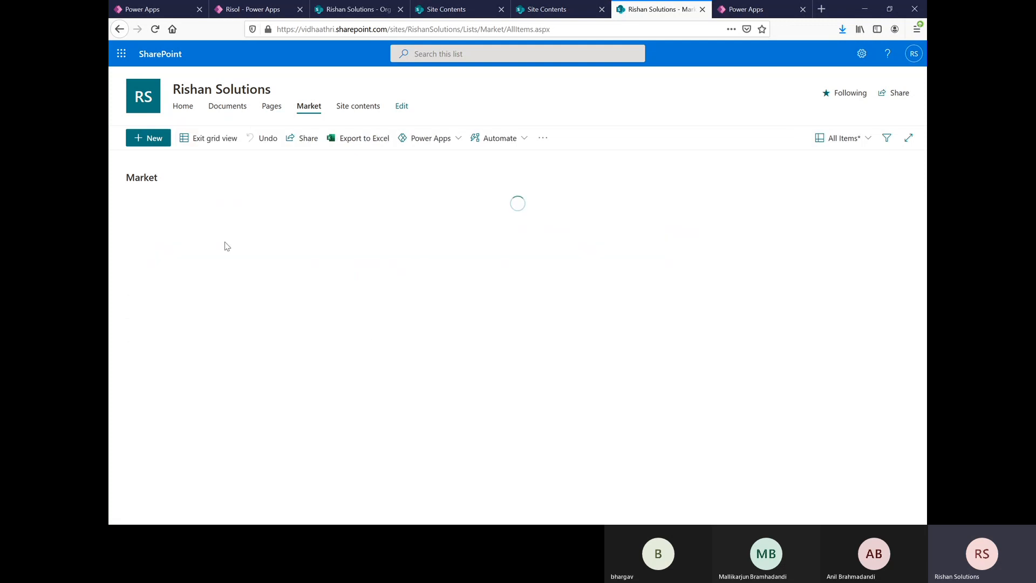
{"action": "left_click", "coordinate": [176, 366]}
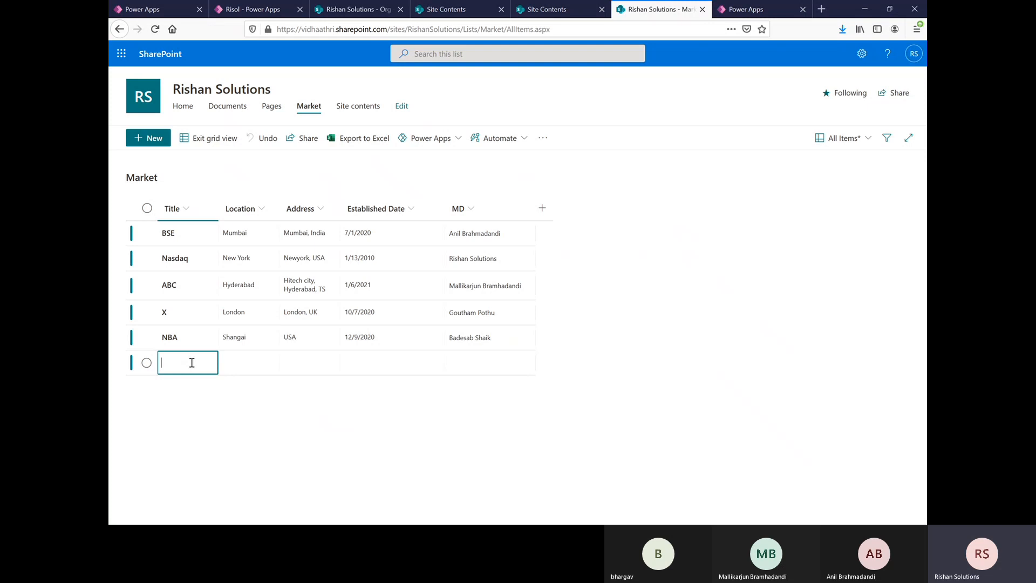
{"action": "type", "text": "NCD"}
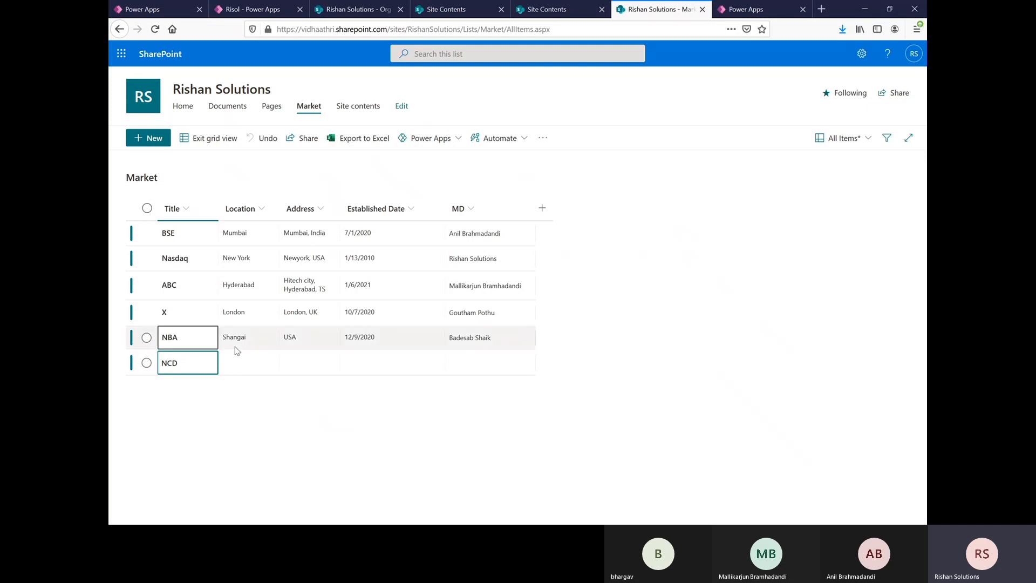
{"action": "left_click", "coordinate": [243, 363]}
{"action": "left_click", "coordinate": [249, 361]}
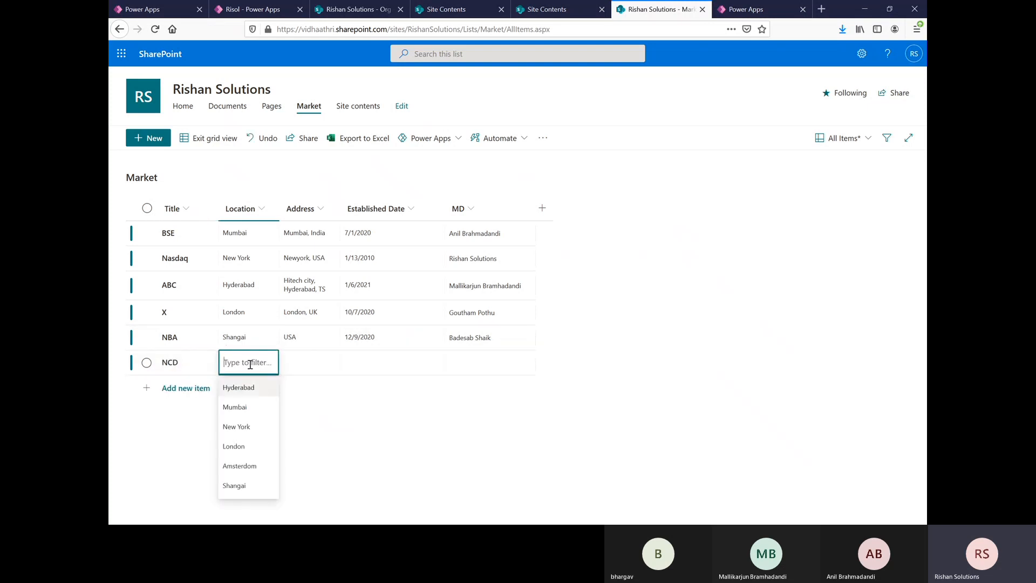
{"action": "left_click", "coordinate": [236, 407]}
Step: Set the NCD item's address to India and its established date to 12/28/2020
{"action": "left_click", "coordinate": [306, 361]}
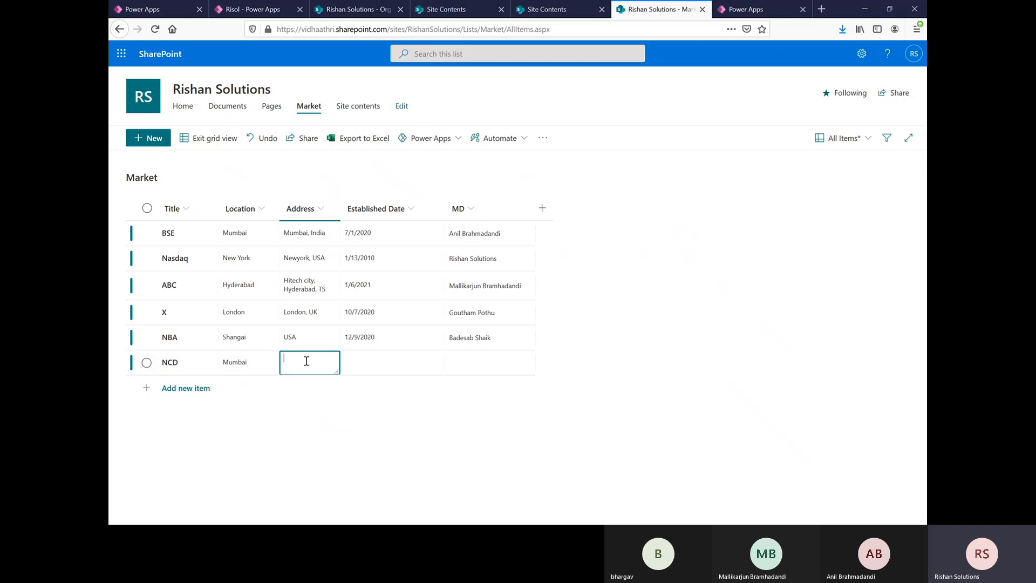
{"action": "type", "text": "INd"}
{"action": "type", "text": "India"}
{"action": "key", "text": "Tab"}
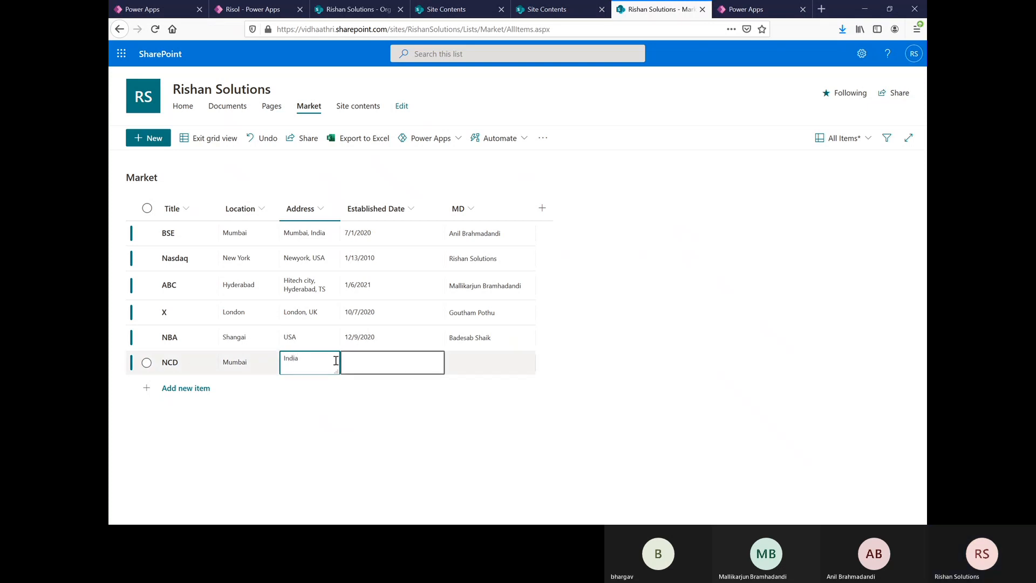
{"action": "left_click", "coordinate": [356, 363]}
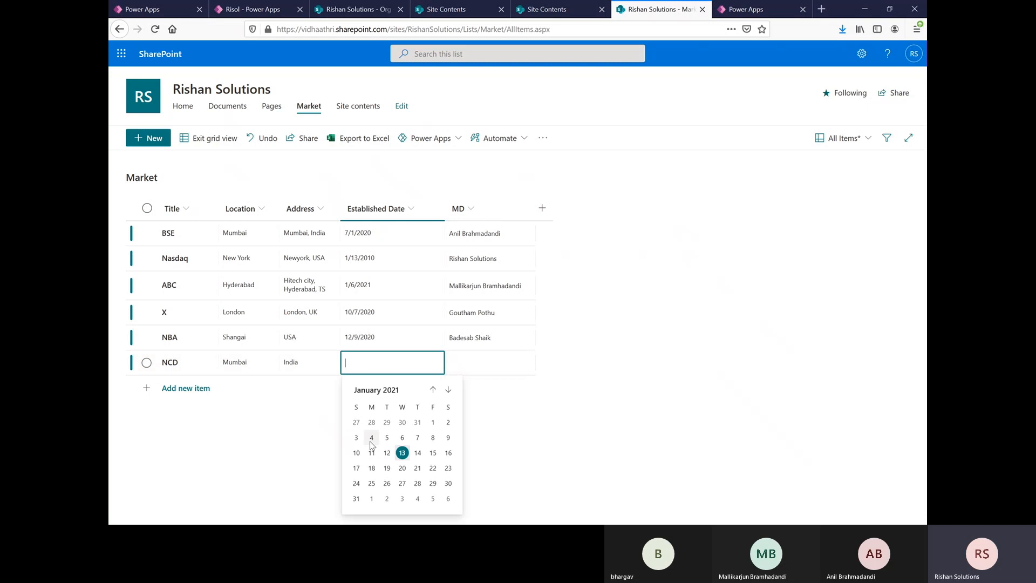
{"action": "left_click", "coordinate": [370, 429]}
Step: Add a Market item titled YRD with location Hyderabad, address India and established date 1/12/2021
{"action": "left_click", "coordinate": [149, 391]}
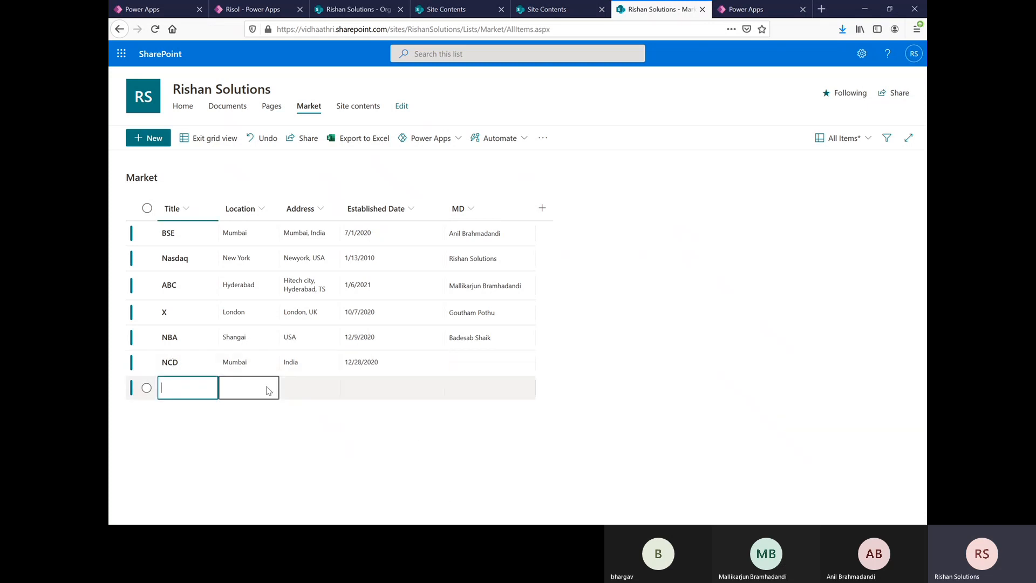
{"action": "type", "text": "YRD"}
{"action": "left_click", "coordinate": [266, 390]}
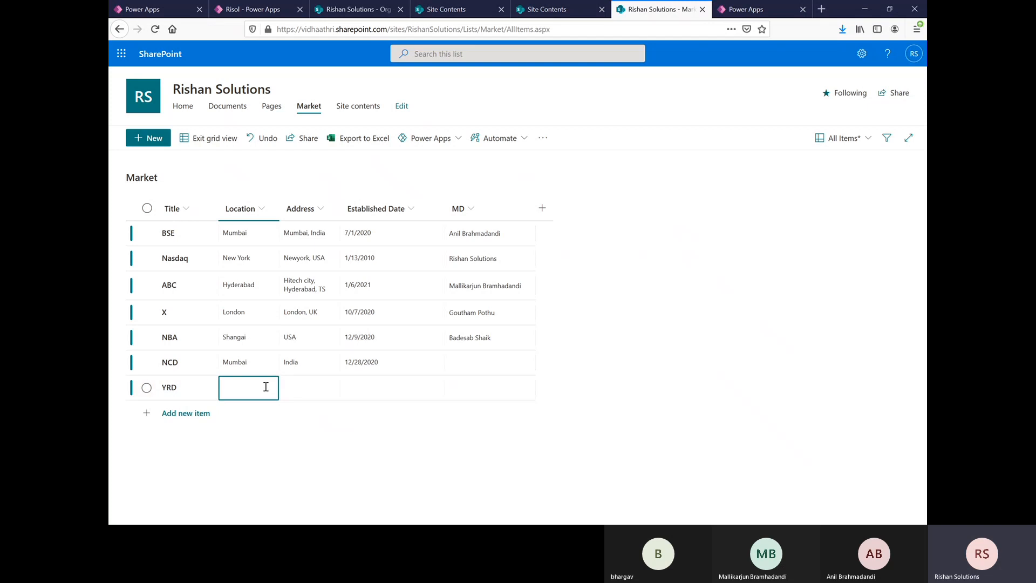
{"action": "type", "text": "Hyder"}
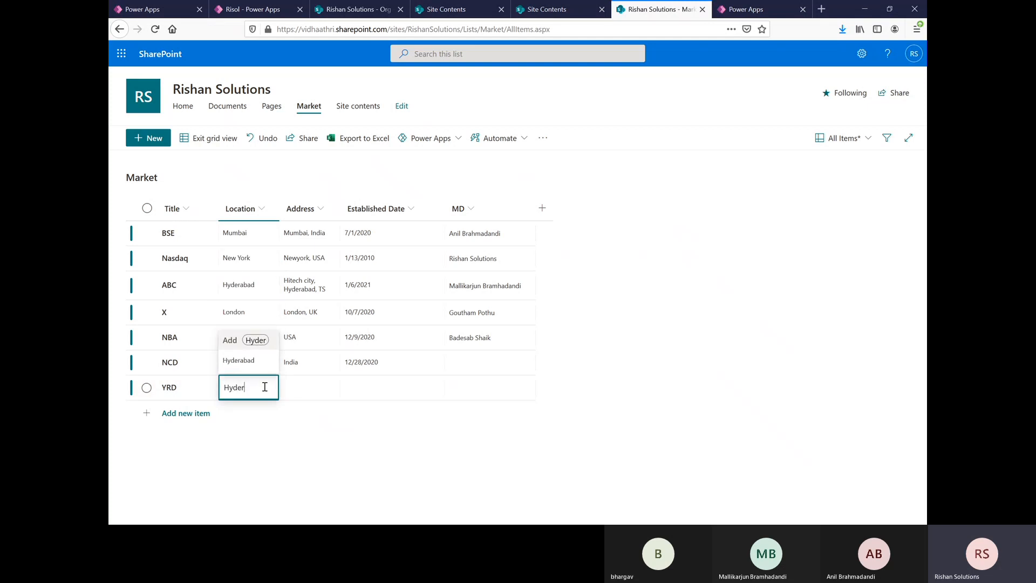
{"action": "key", "text": "Down"}
{"action": "left_click", "coordinate": [311, 390]}
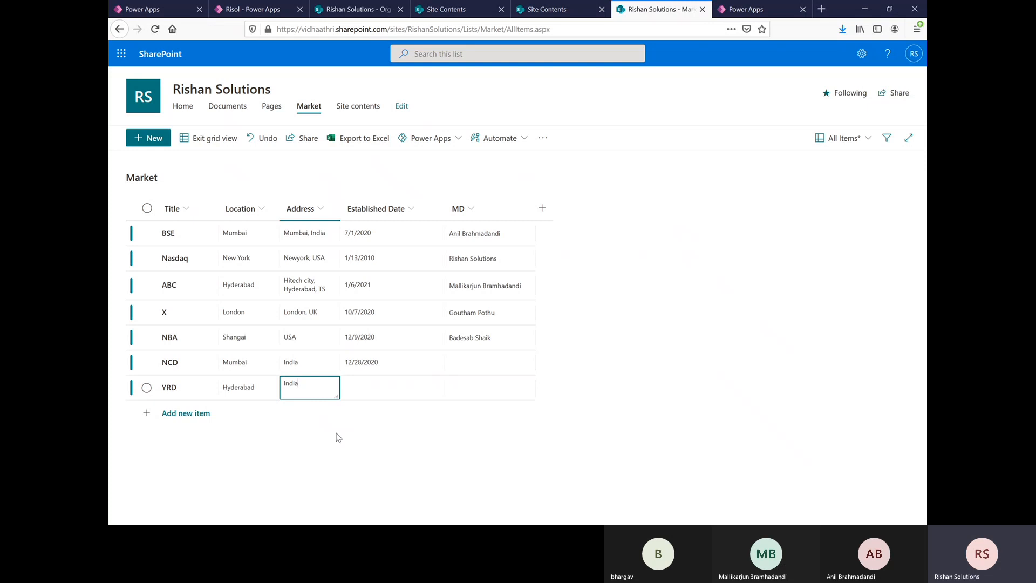
{"action": "left_click", "coordinate": [380, 384]}
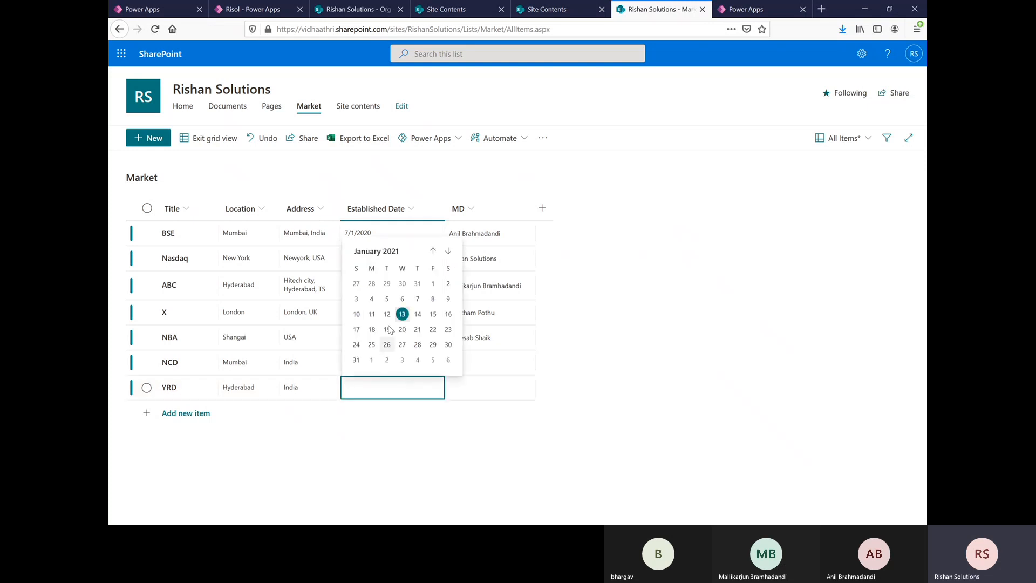
{"action": "left_click", "coordinate": [387, 314]}
Step: Add a Market item titled URS with location Mumbai, address India and established date 1/5/2021, and leave grid view
{"action": "left_click", "coordinate": [207, 417]}
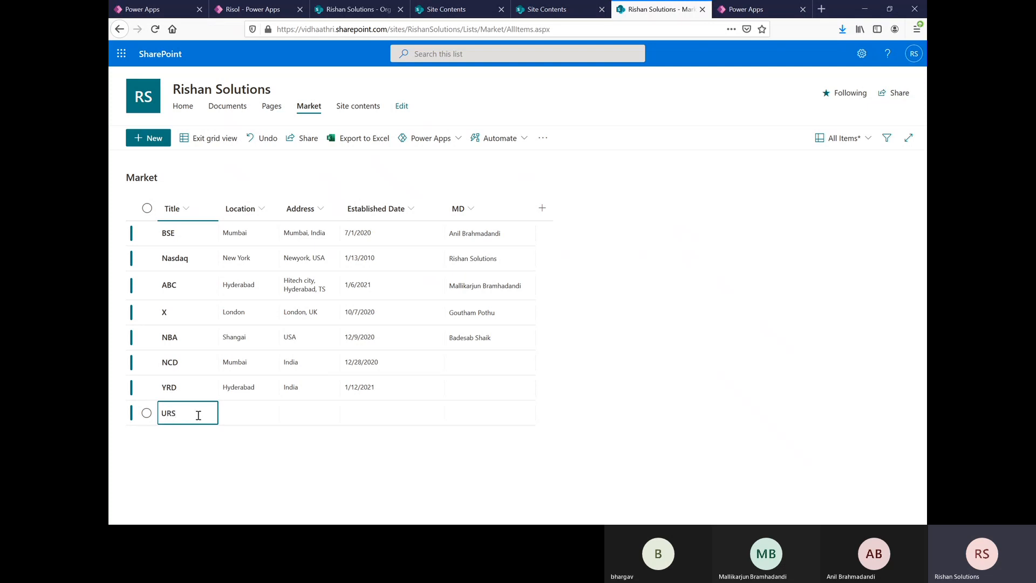
{"action": "left_click", "coordinate": [245, 417]}
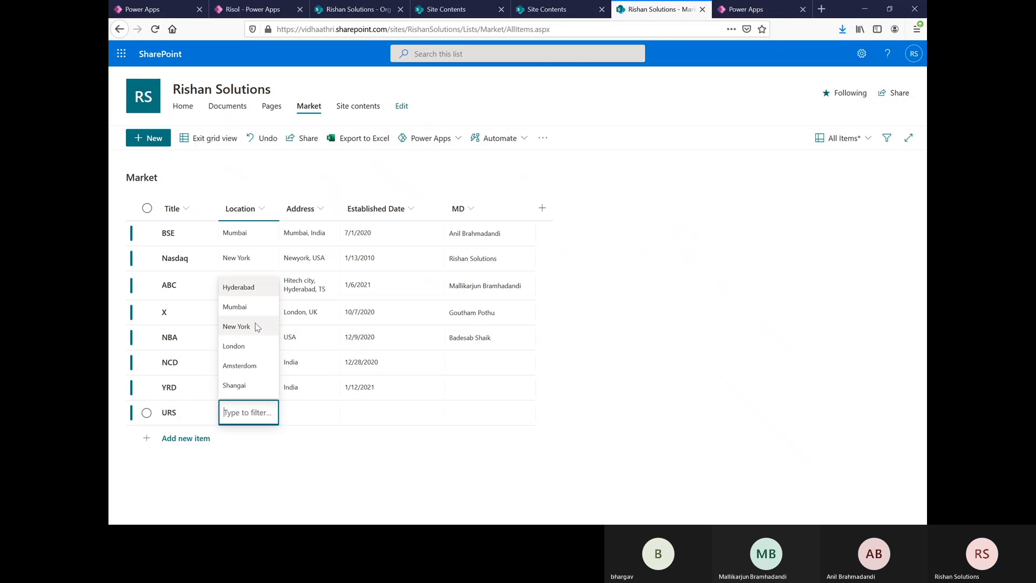
{"action": "left_click", "coordinate": [247, 309]}
{"action": "left_click", "coordinate": [307, 413]}
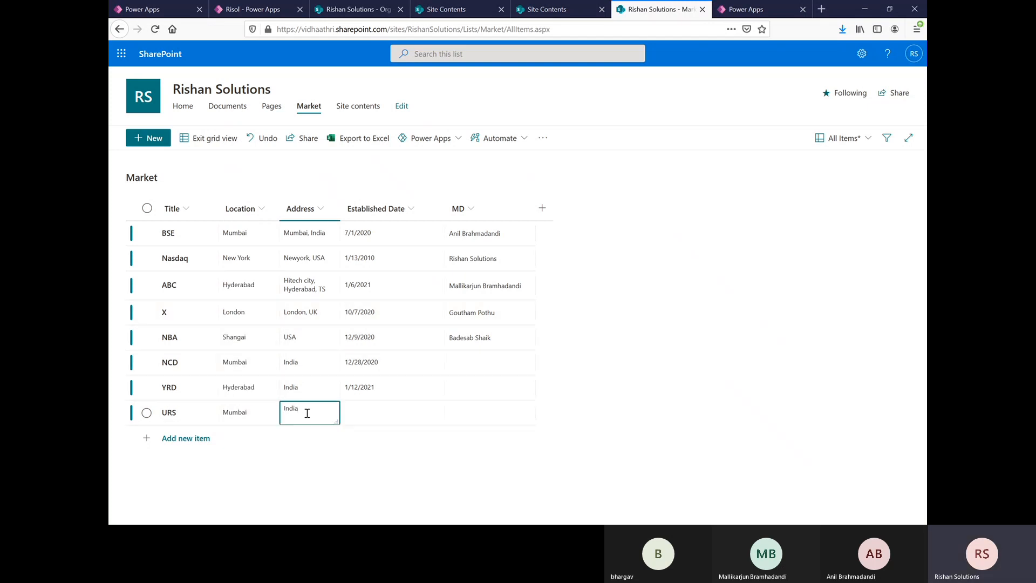
{"action": "type", "text": "India"}
{"action": "left_click", "coordinate": [365, 418]}
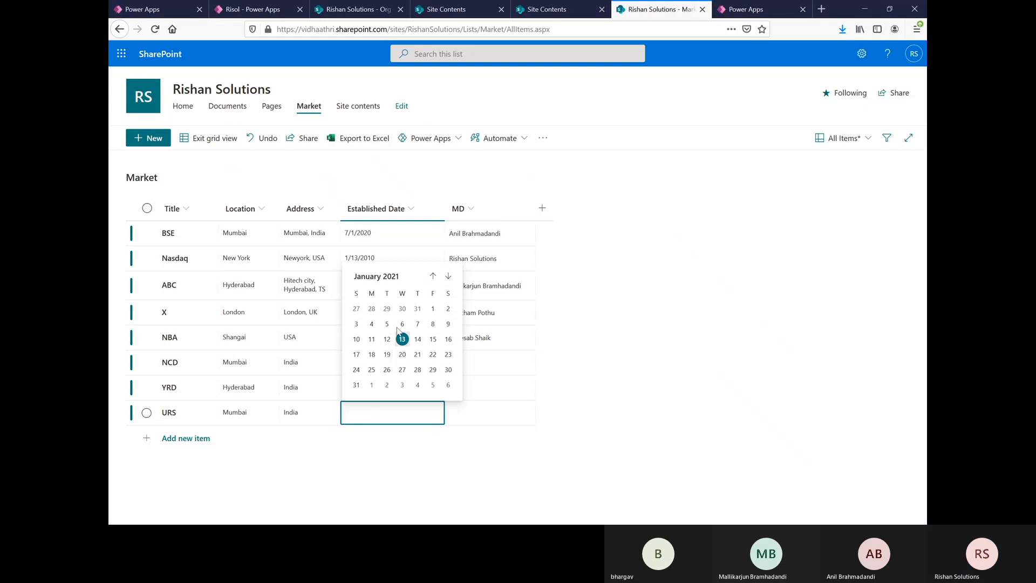
{"action": "left_click", "coordinate": [387, 324]}
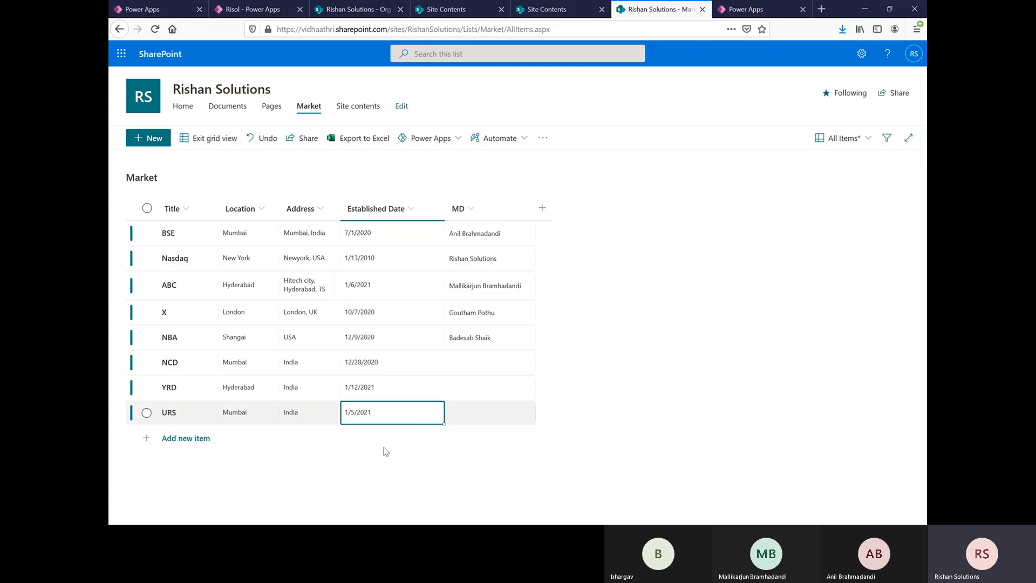
{"action": "left_click", "coordinate": [212, 143]}
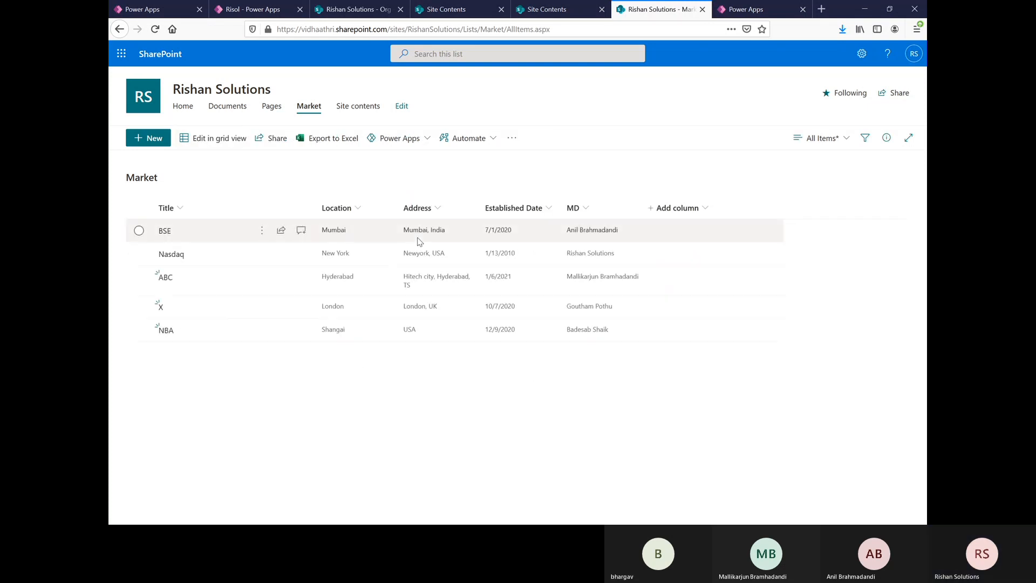
Step: Switch back to the Risol app in Power Apps, close the preview and refresh the Market data source
{"action": "left_click", "coordinate": [254, 8]}
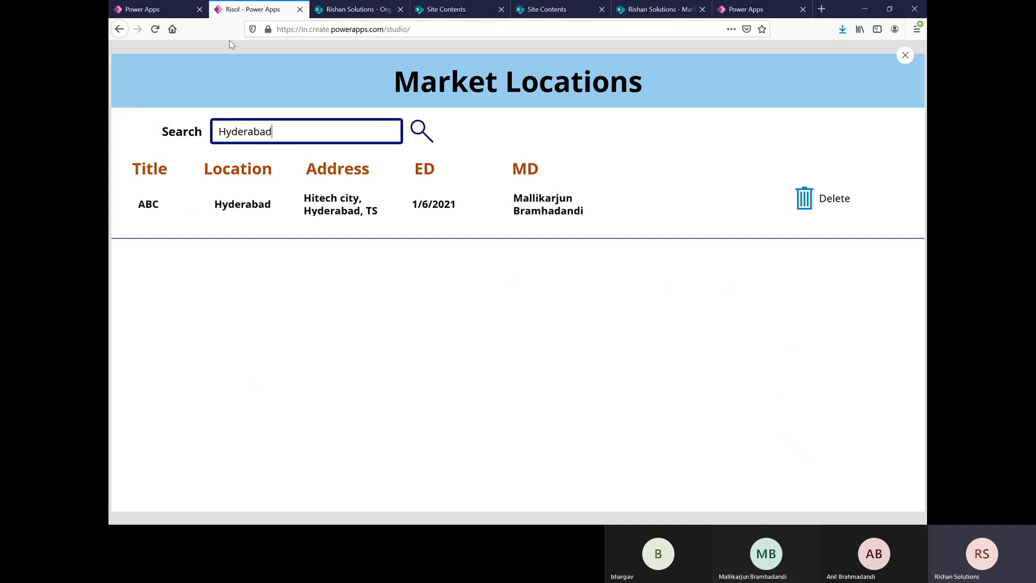
{"action": "left_click", "coordinate": [905, 55]}
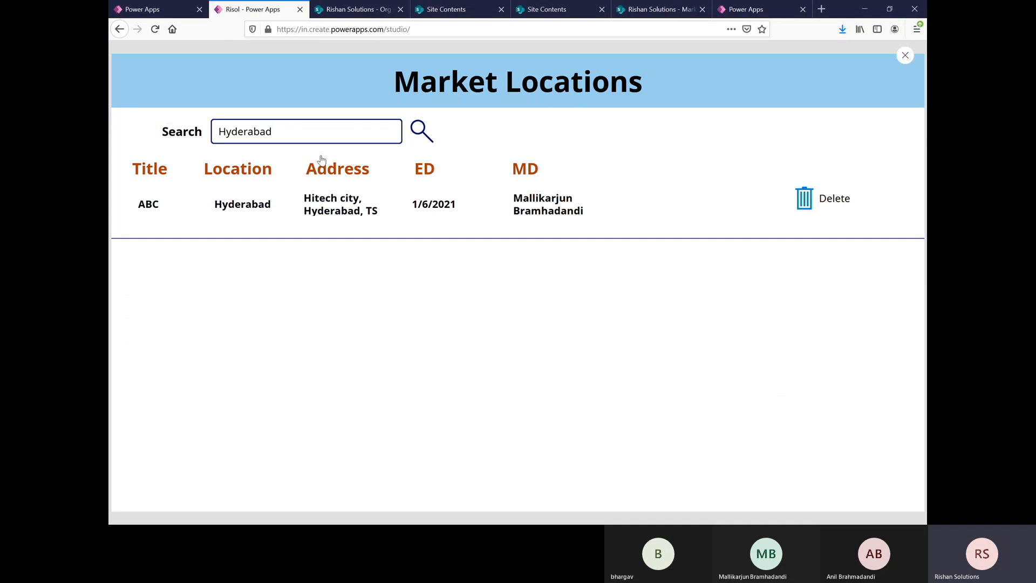
{"action": "left_click", "coordinate": [640, 323]}
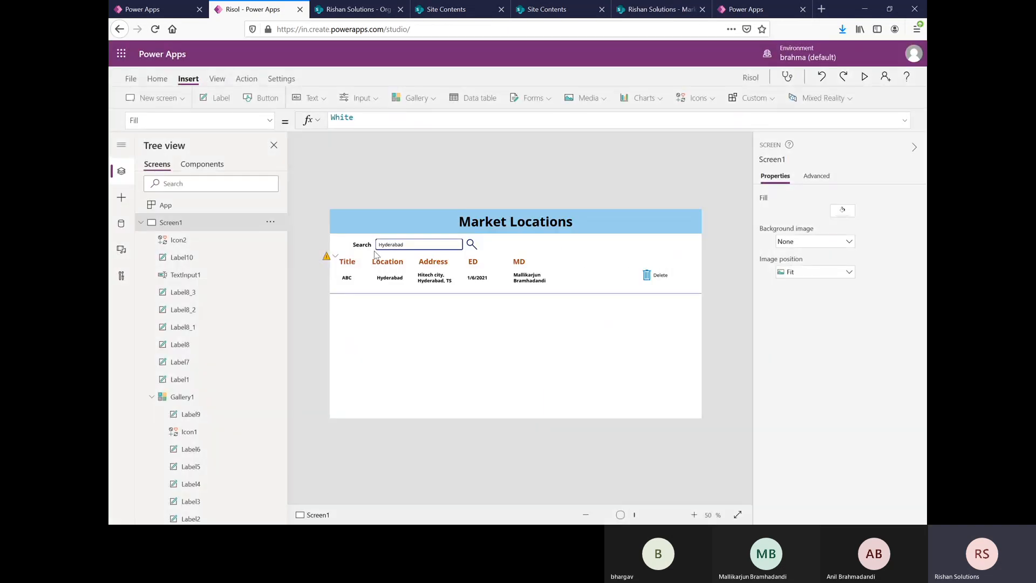
{"action": "left_click", "coordinate": [121, 223]}
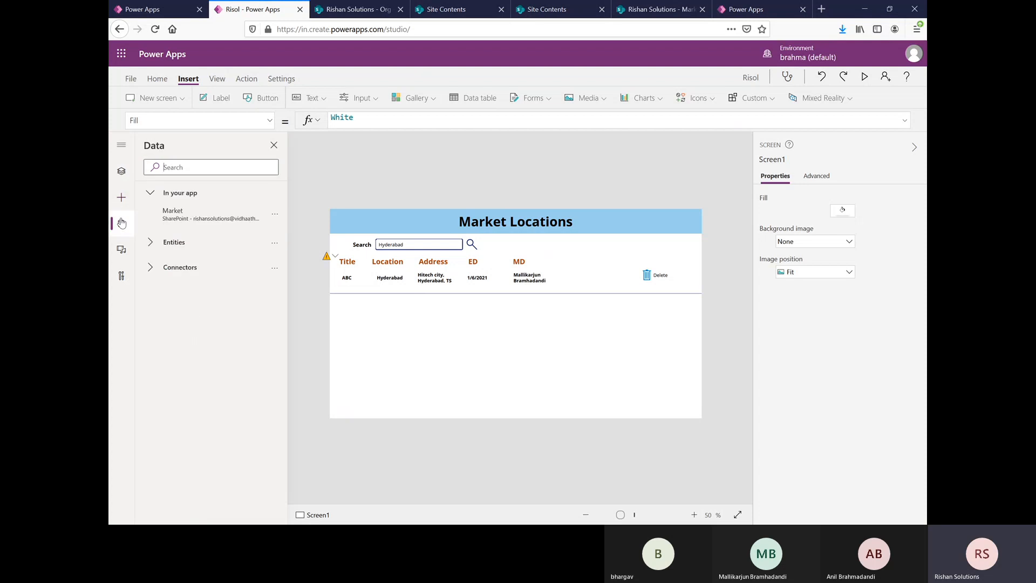
{"action": "left_click", "coordinate": [274, 213]}
{"action": "left_click", "coordinate": [276, 252]}
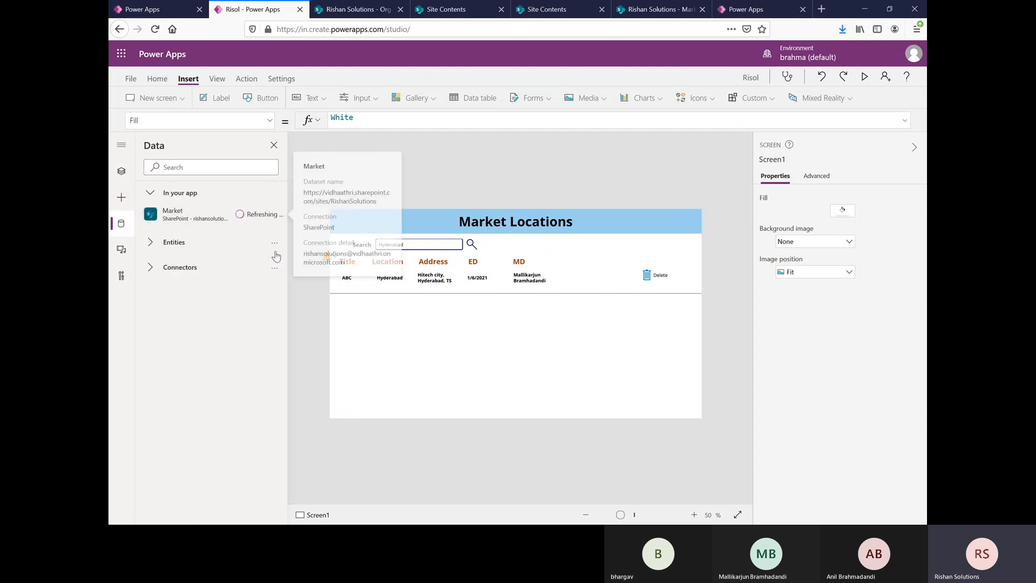
Step: Preview the app and replace the search text with Mumbai to test the filter on the refreshed data
{"action": "left_click", "coordinate": [492, 356]}
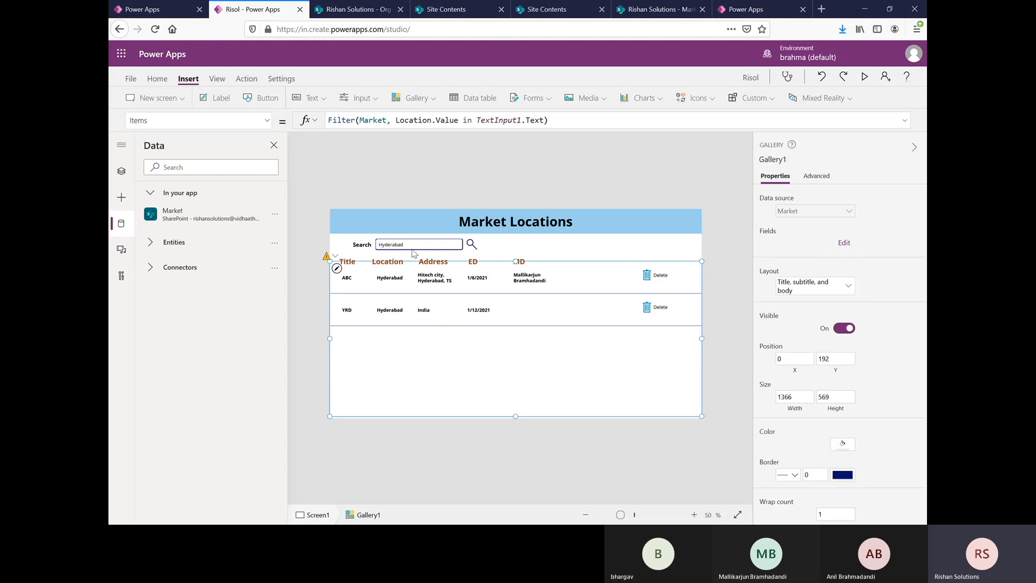
{"action": "left_click", "coordinate": [864, 79]}
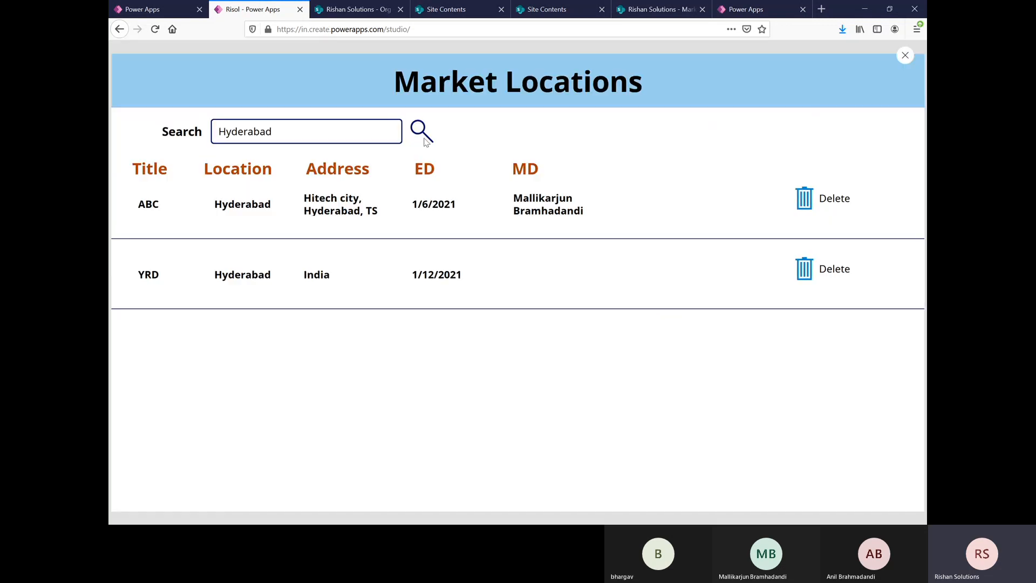
{"action": "left_click", "coordinate": [287, 136]}
{"action": "key", "text": "BackSpace"}
{"action": "key", "text": "BackSpace"}
{"action": "key", "text": "BackSpace"}
{"action": "key", "text": "BackSpace"}
{"action": "key", "text": "BackSpace"}
{"action": "key", "text": "BackSpace"}
{"action": "key", "text": "BackSpace"}
{"action": "key", "text": "BackSpace"}
{"action": "key", "text": "BackSpace"}
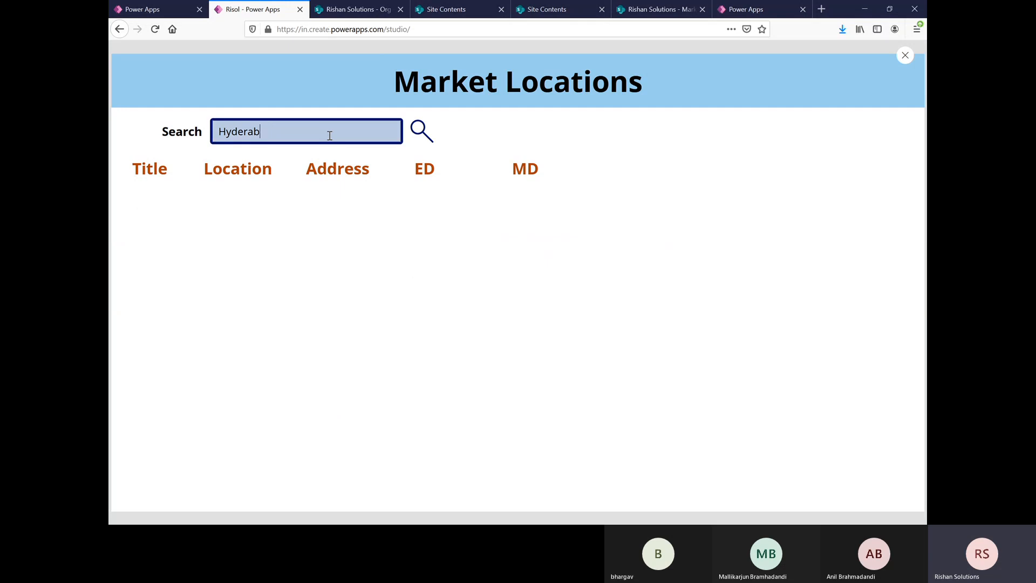
{"action": "type", "text": "Mumbai"}
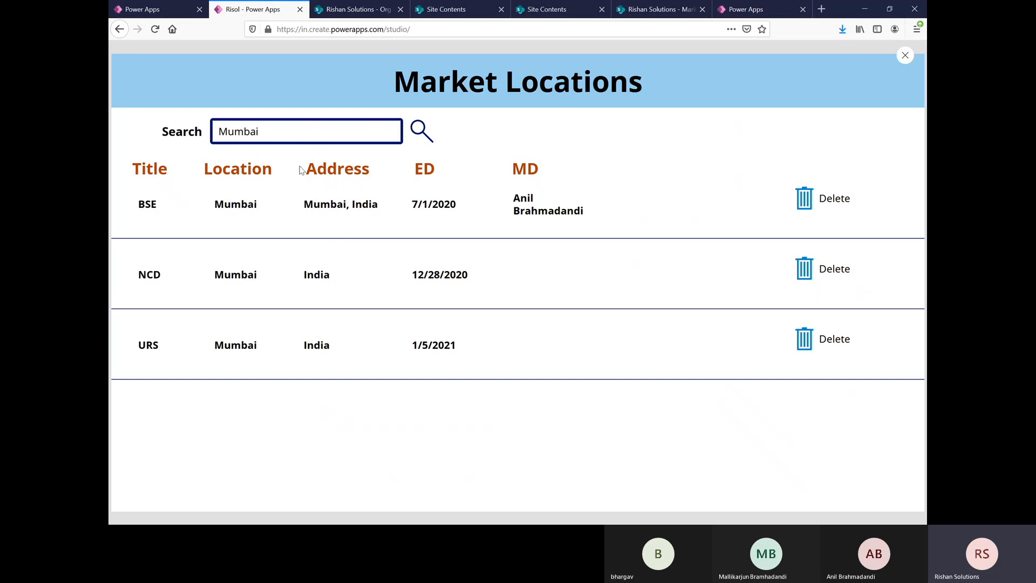
Step: Highlight the search text in the preview and return to editing the app
{"action": "double_click", "coordinate": [290, 138]}
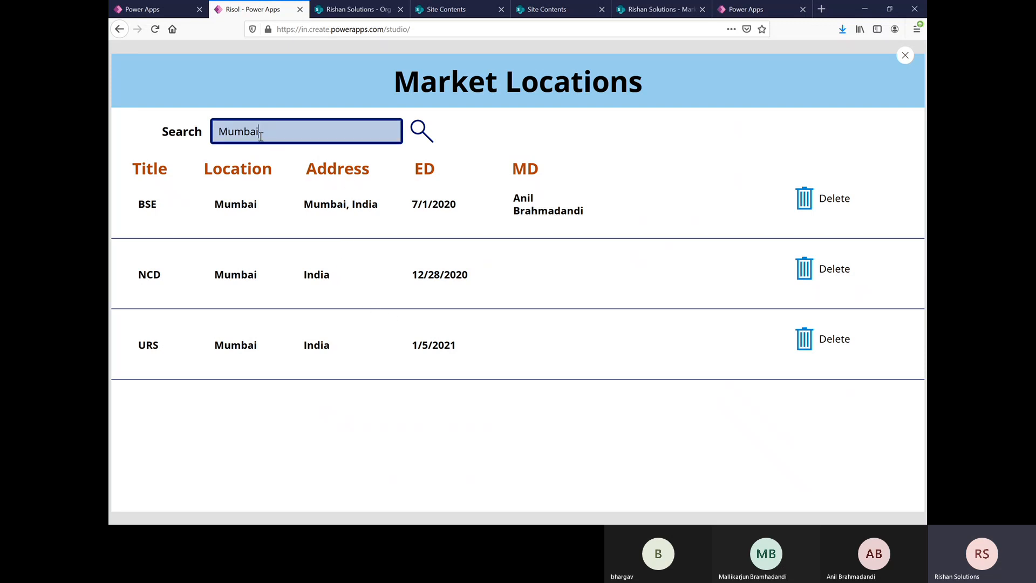
{"action": "key", "text": "shift+Left"}
{"action": "key", "text": "shift+Left"}
{"action": "key", "text": "shift+Left"}
{"action": "key", "text": "shift+Left"}
{"action": "key", "text": "shift+Left"}
{"action": "key", "text": "shift+Left"}
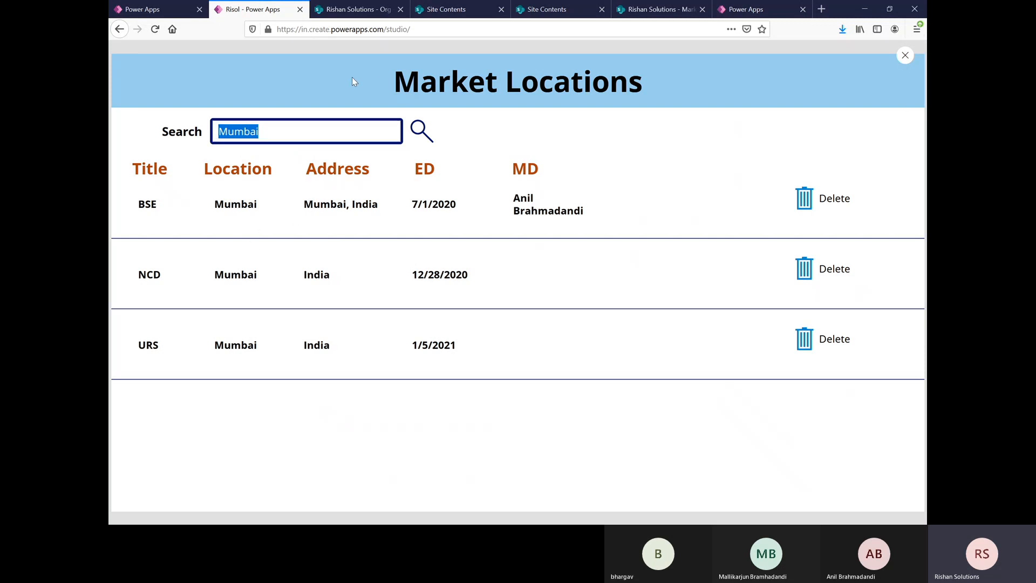
{"action": "left_click", "coordinate": [261, 132]}
{"action": "left_click", "coordinate": [906, 56]}
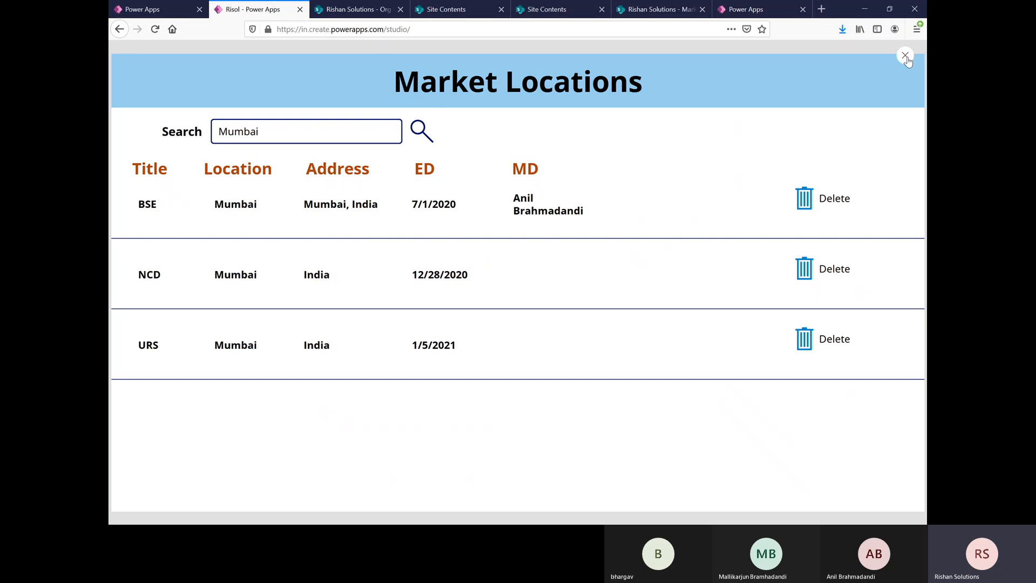
{"action": "left_click", "coordinate": [614, 324]}
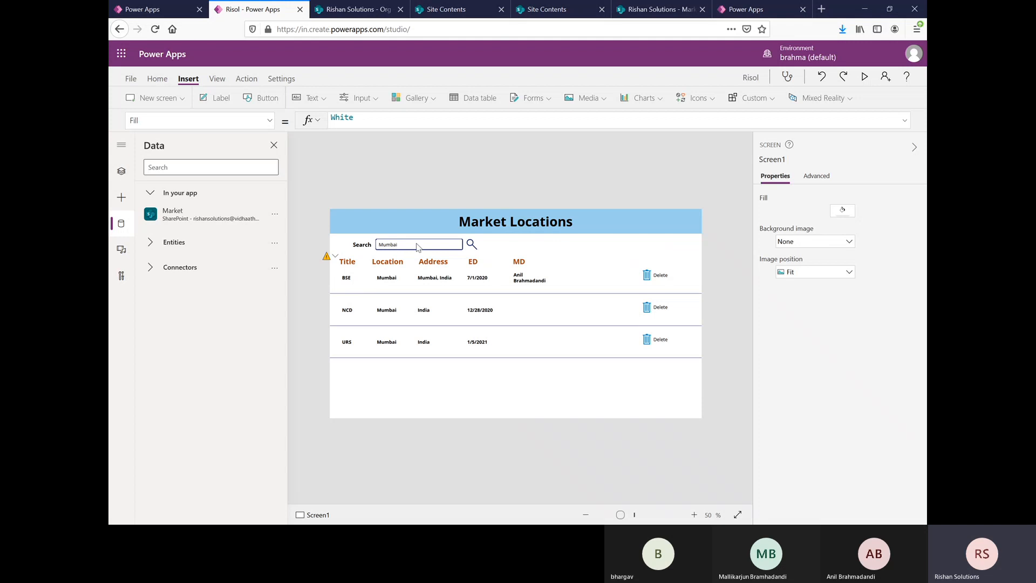
Step: Replace Location with Title in the Items filter formula of the market gallery
{"action": "left_click", "coordinate": [545, 330]}
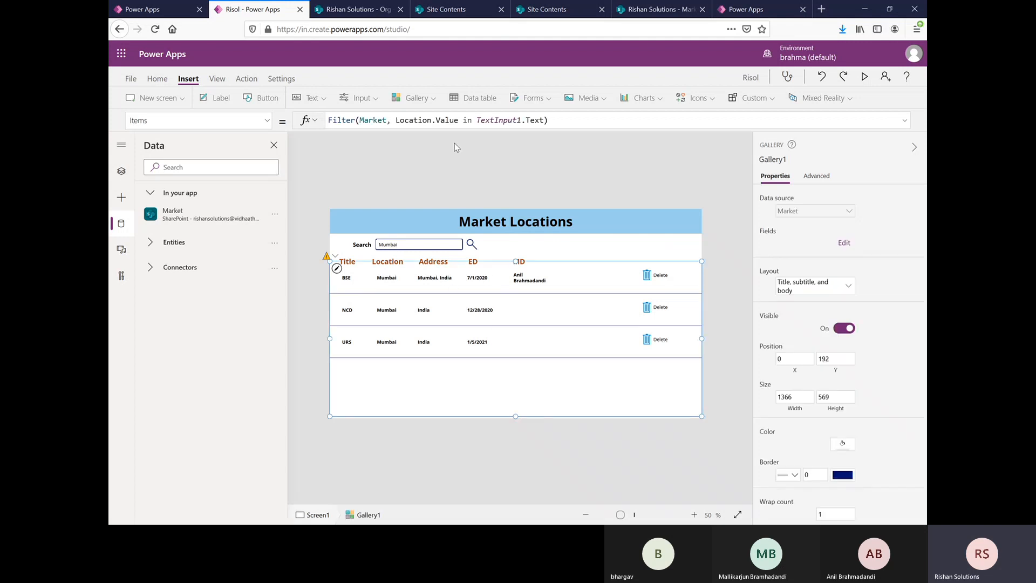
{"action": "double_click", "coordinate": [415, 120]}
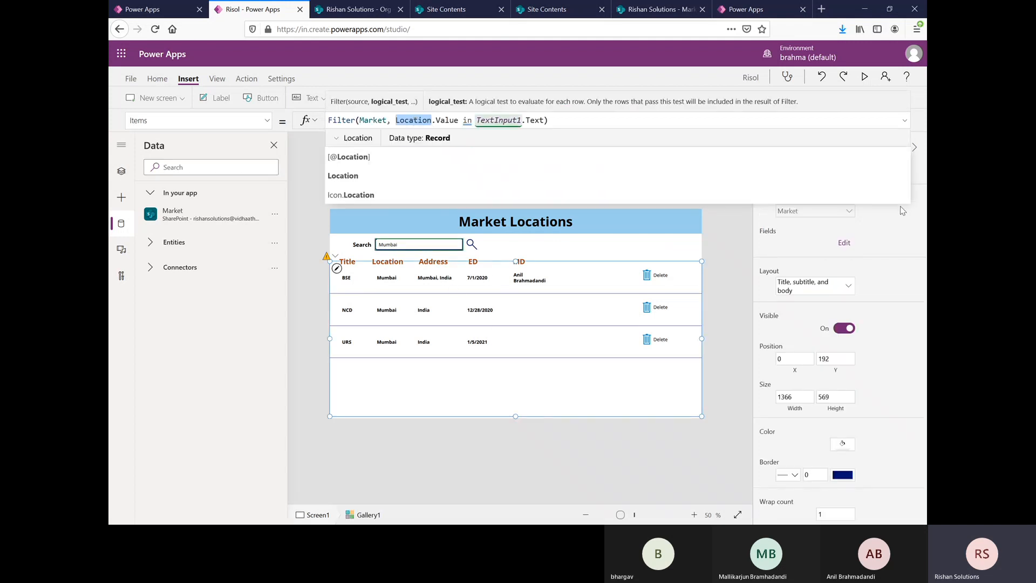
{"action": "type", "text": "T"}
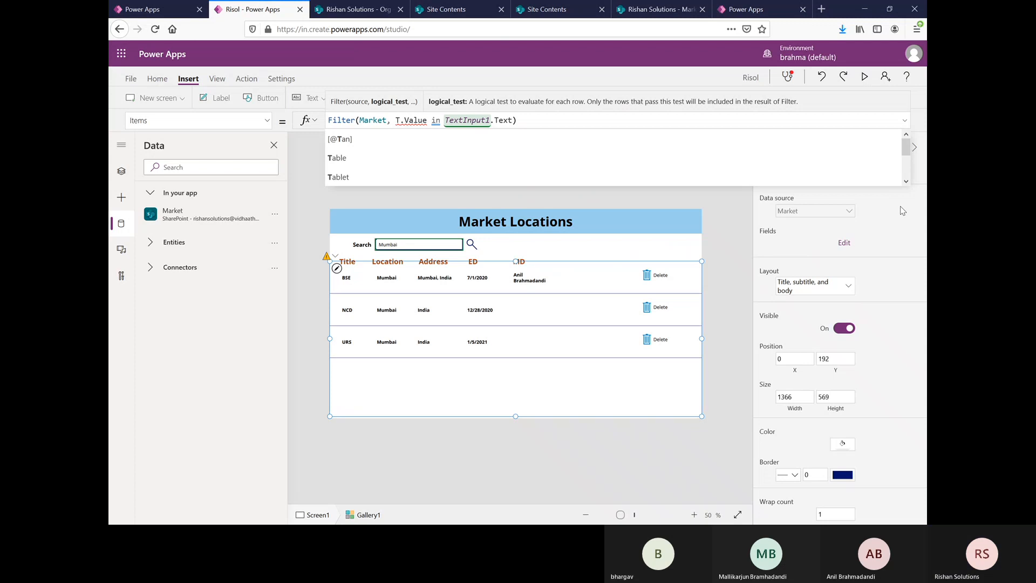
{"action": "type", "text": "it"}
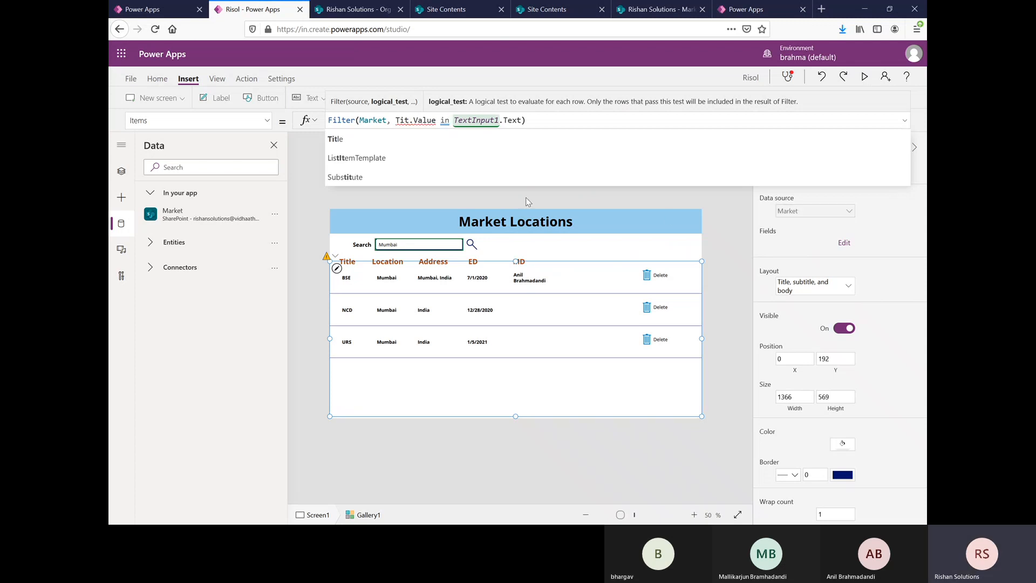
{"action": "type", "text": "le"}
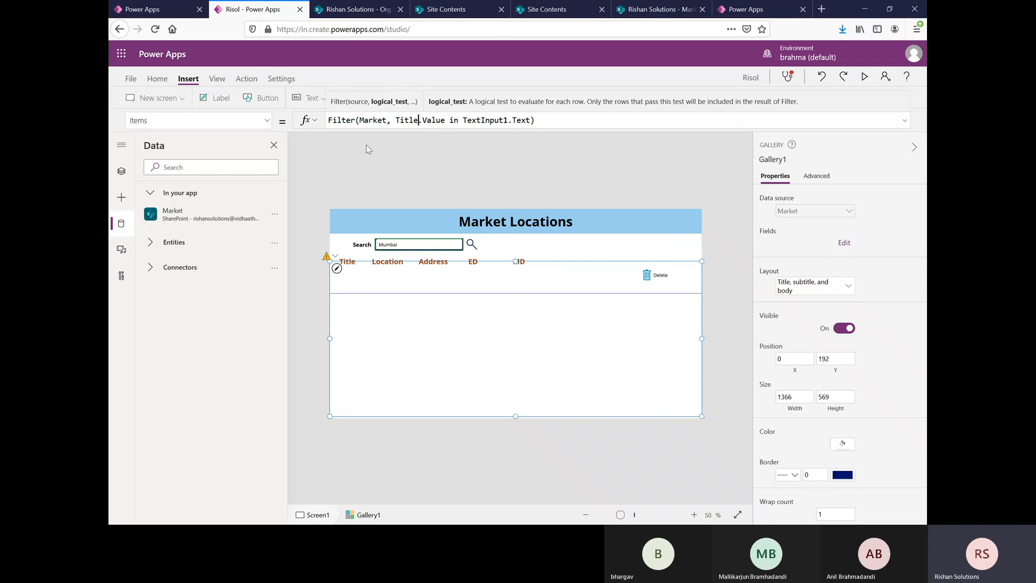
{"action": "left_click", "coordinate": [591, 122]}
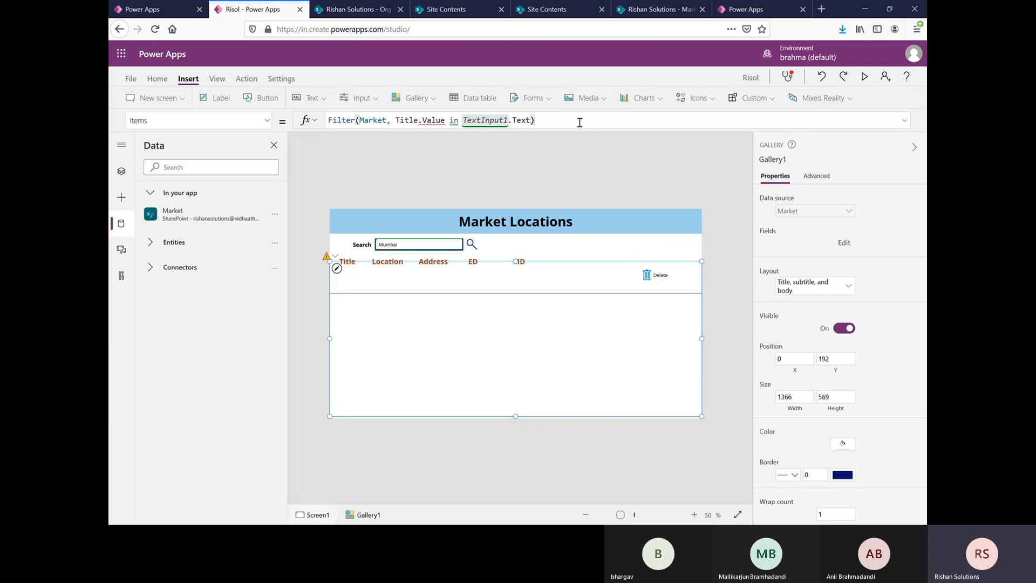
Step: Remove .Value from the gallery's filter condition so the formula reads Filter(Market, Title in TextInput1.Text)
{"action": "double_click", "coordinate": [438, 119]}
{"action": "key", "text": "BackSpace"}
{"action": "key", "text": "BackSpace"}
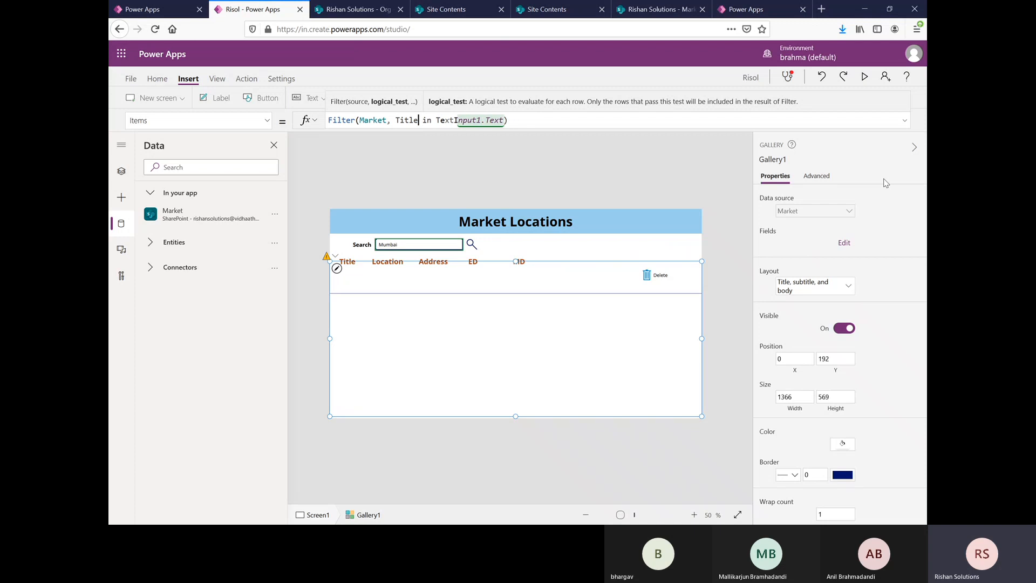
{"action": "type", "text": "."}
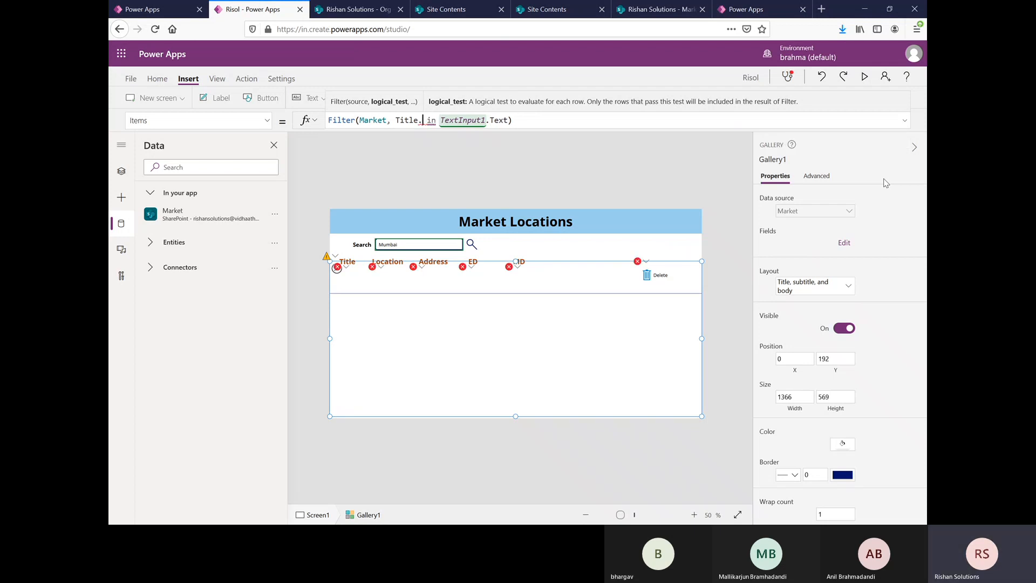
{"action": "type", "text": "V"}
{"action": "key", "text": "BackSpace"}
{"action": "key", "text": "BackSpace"}
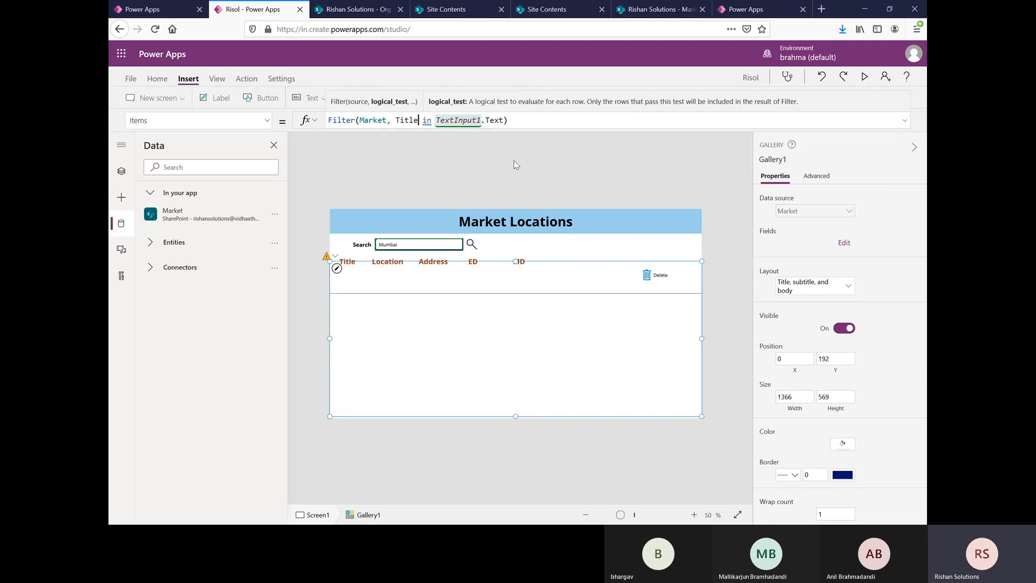
{"action": "left_click", "coordinate": [560, 169]}
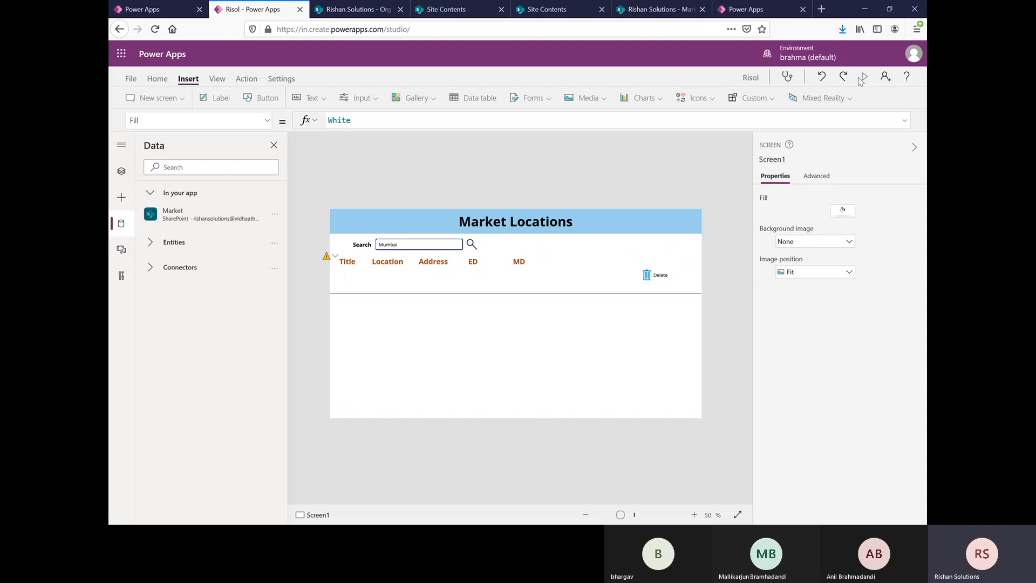
Step: Preview the app with Mumbai as the search text, then return to editing and dismiss the tip
{"action": "left_click", "coordinate": [862, 77]}
{"action": "left_click", "coordinate": [338, 135]}
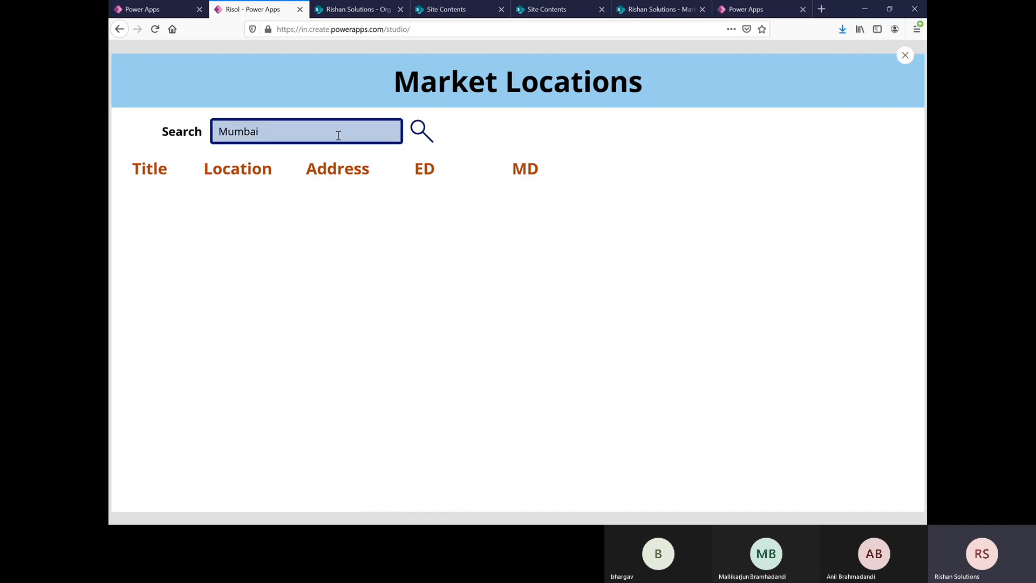
{"action": "left_click", "coordinate": [899, 58]}
{"action": "left_click", "coordinate": [626, 323]}
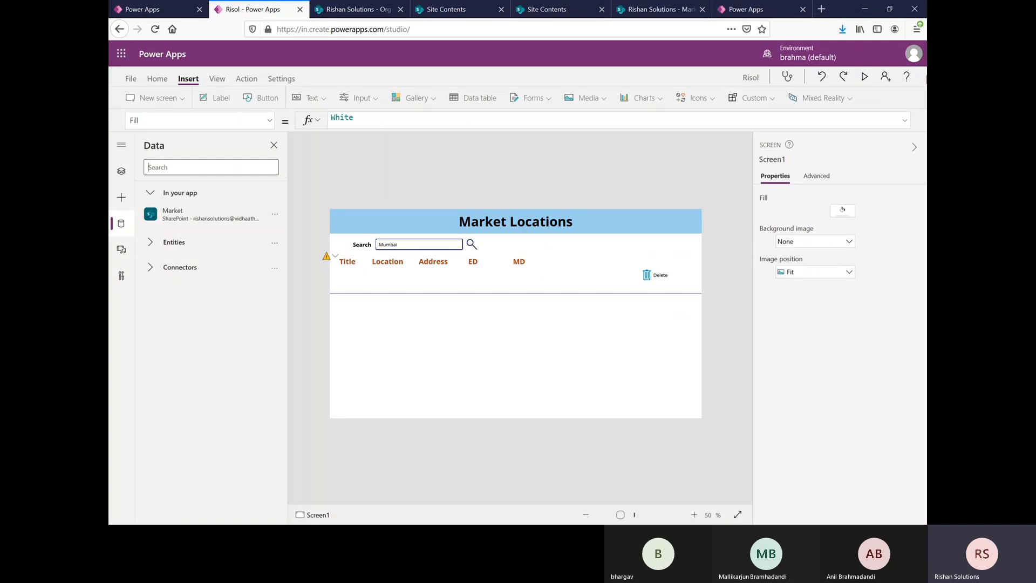
Step: Preview the app with the search text replaced by BSE to test the title filter, and return to editing
{"action": "left_click", "coordinate": [865, 76]}
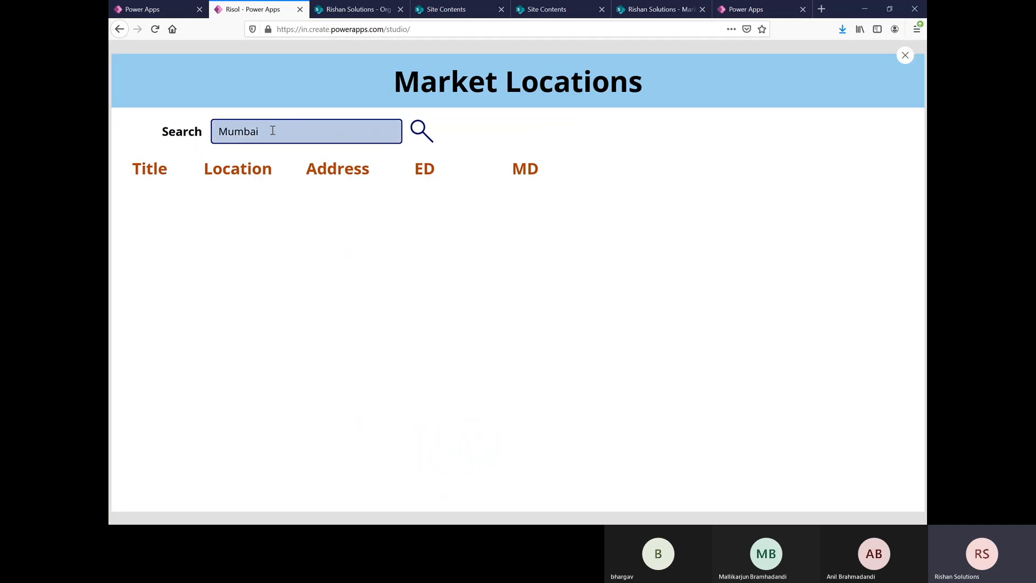
{"action": "left_click_drag", "start_coordinate": [273, 129], "coordinate": [181, 132]}
{"action": "type", "text": "BSE"}
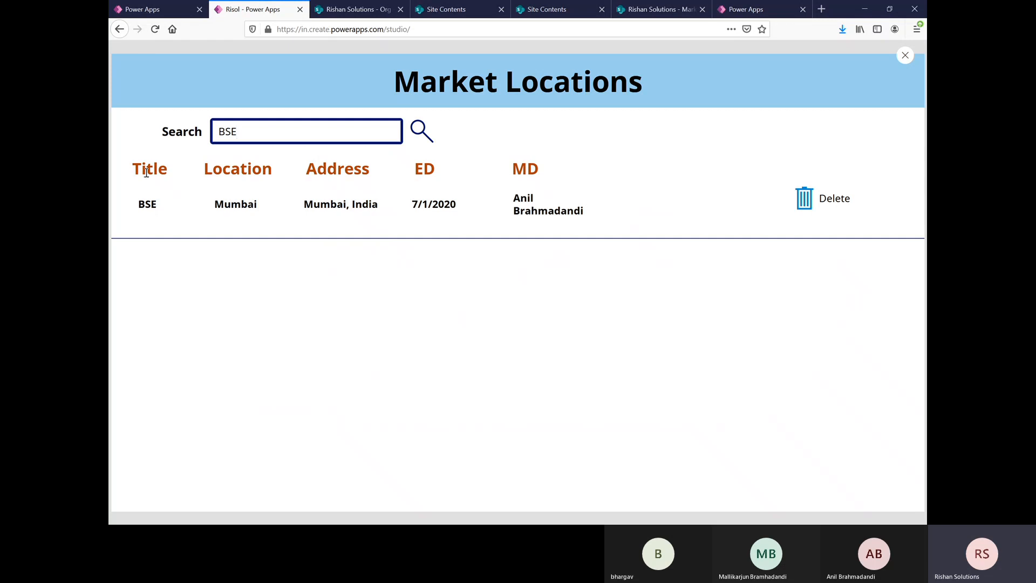
{"action": "left_click", "coordinate": [906, 56]}
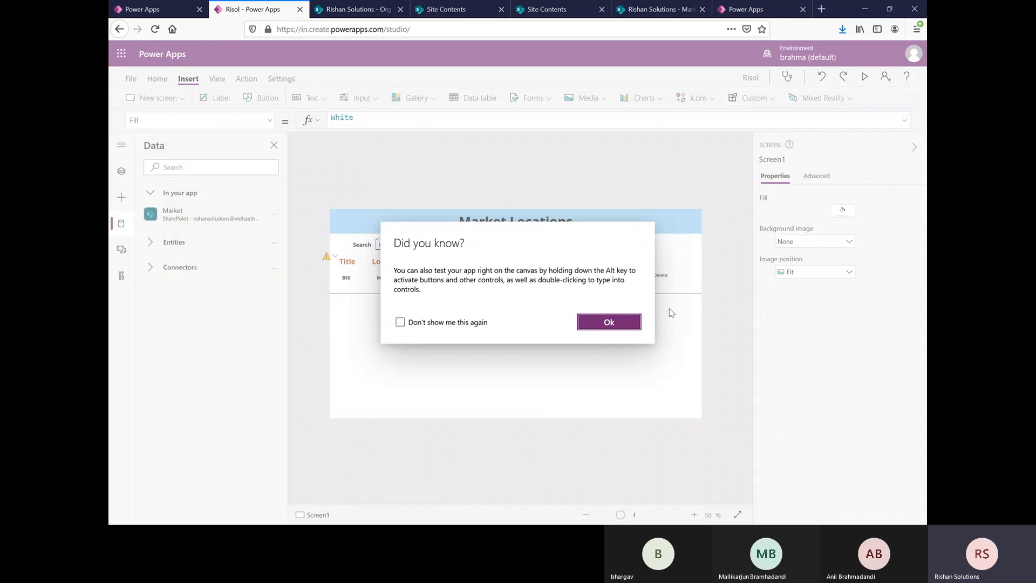
{"action": "left_click", "coordinate": [607, 320]}
Step: Review the gallery's filter formula, check the BSE item in the SharePoint Market list, and return to the Risol app in Power Apps
{"action": "left_click", "coordinate": [446, 290]}
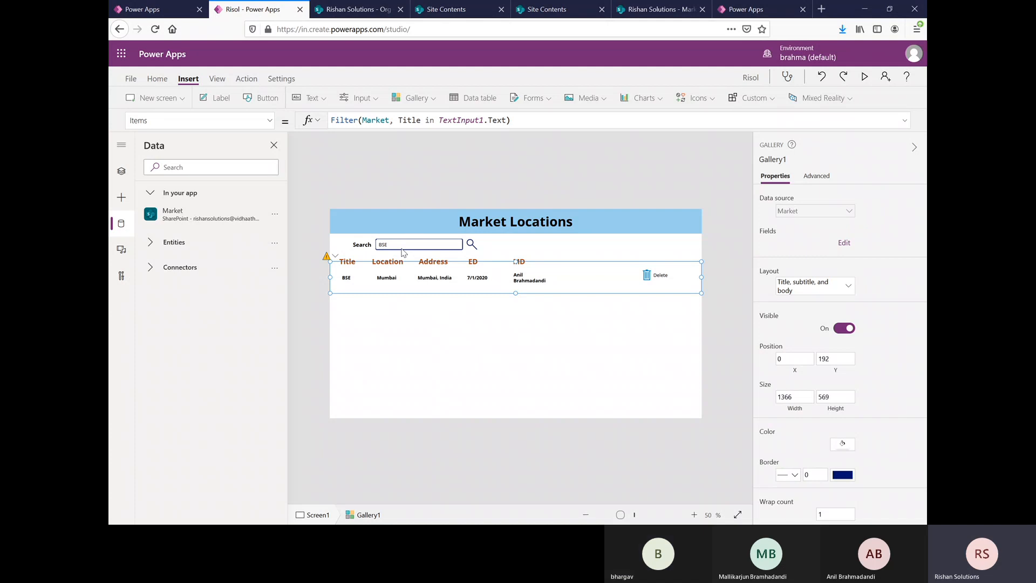
{"action": "left_click", "coordinate": [422, 314]}
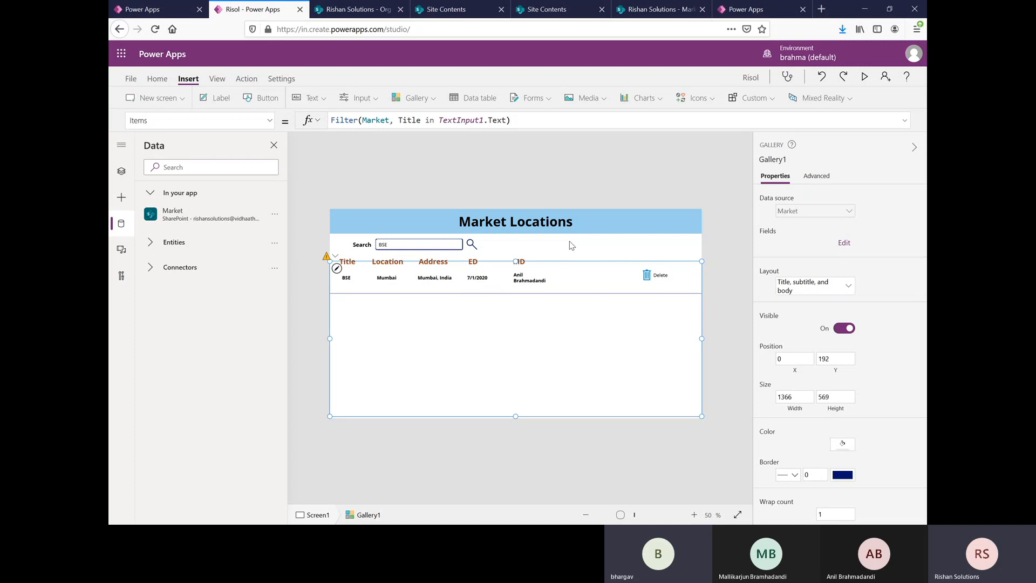
{"action": "left_click", "coordinate": [651, 10]}
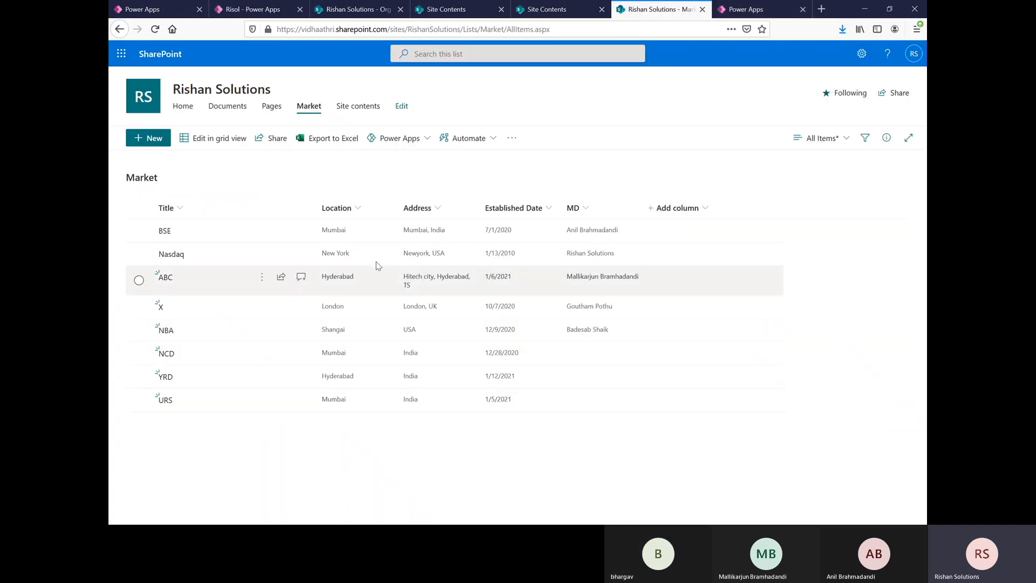
{"action": "left_click", "coordinate": [151, 234]}
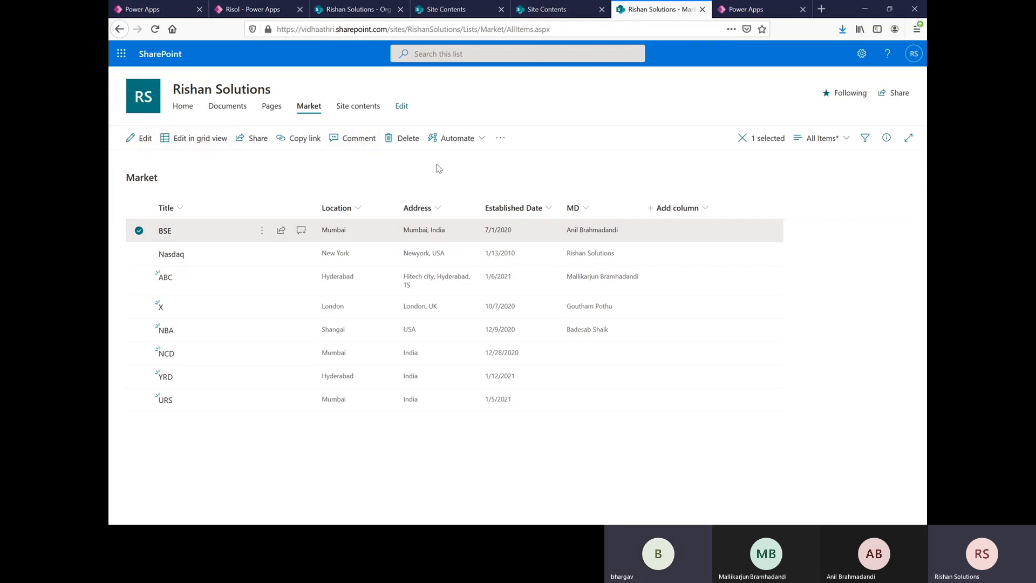
{"action": "left_click", "coordinate": [258, 15]}
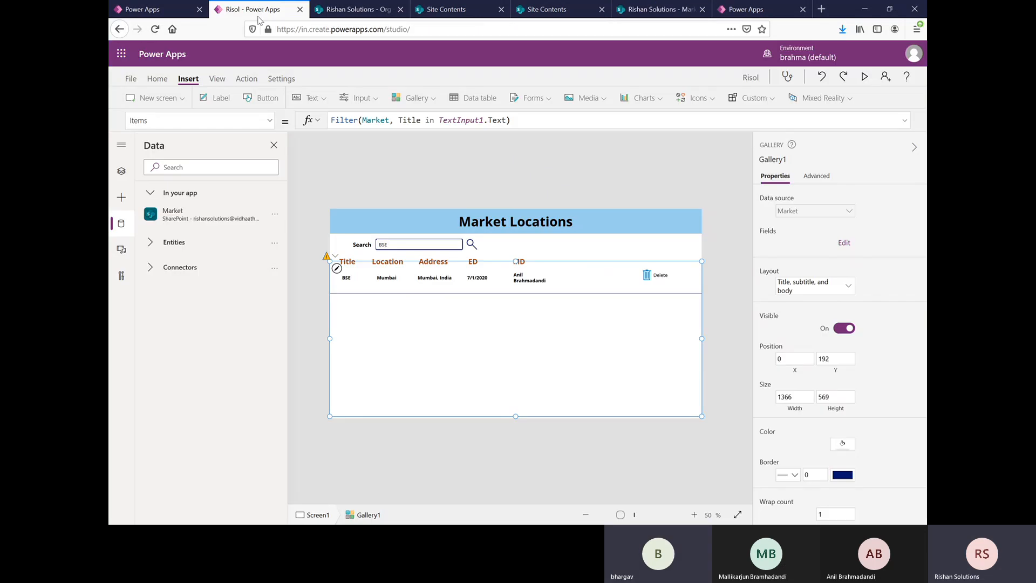